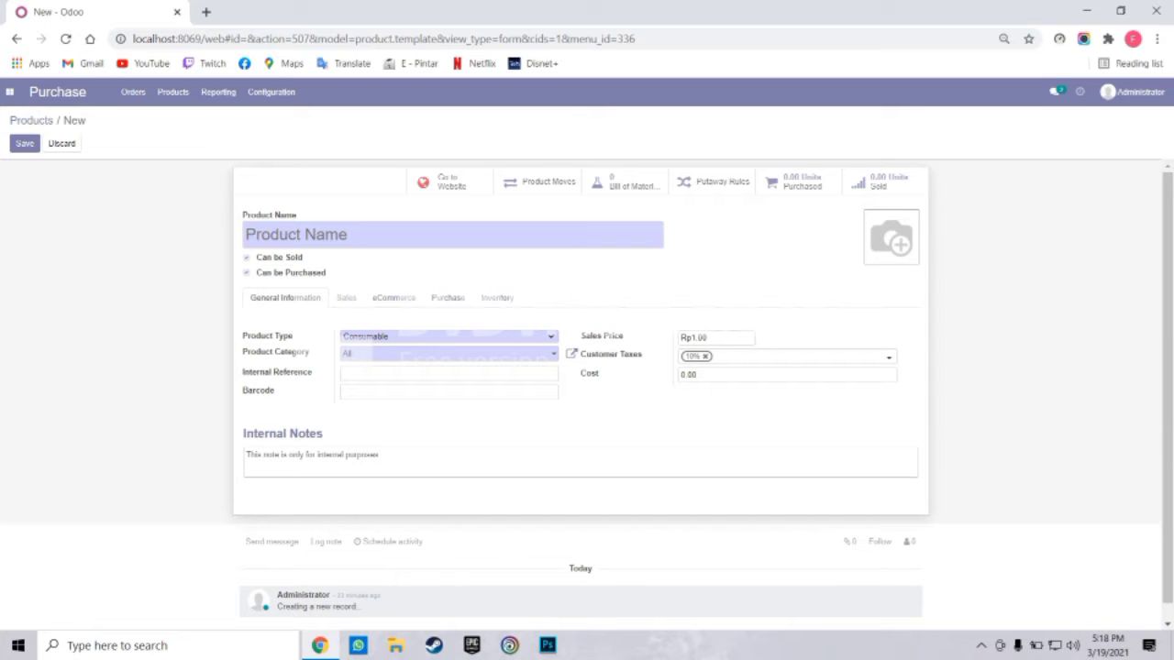
Name the new product Ultra Milk and make it a Storable Product
{"action": "type", "text": "U"}
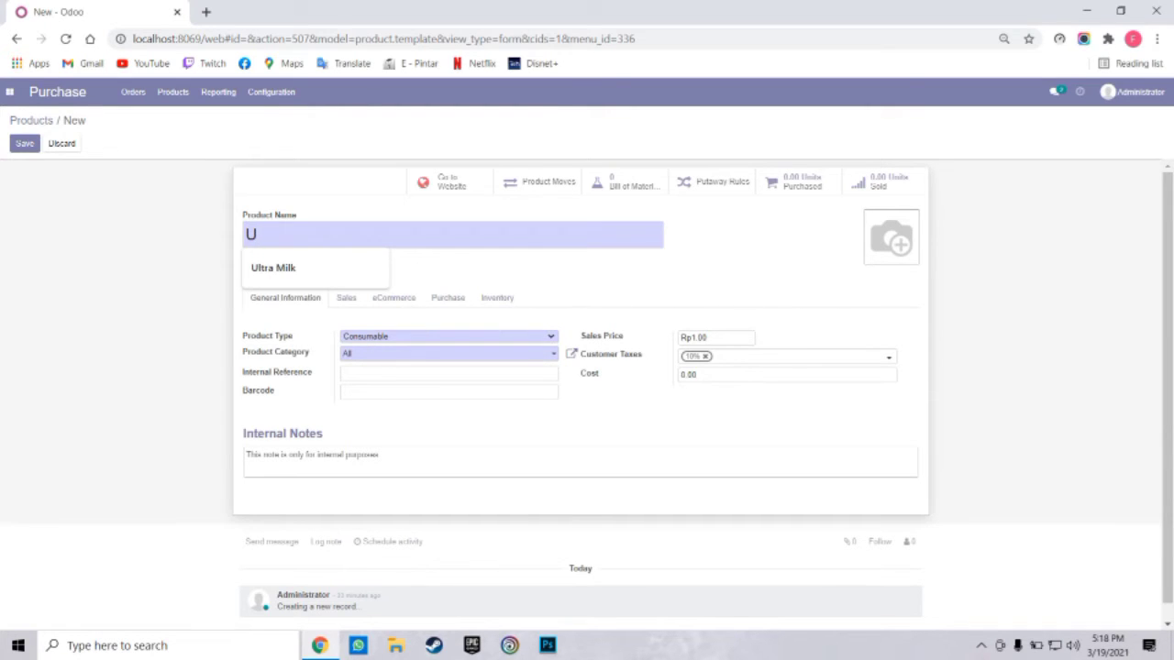
{"action": "key", "text": "Down"}
{"action": "key", "text": "Return"}
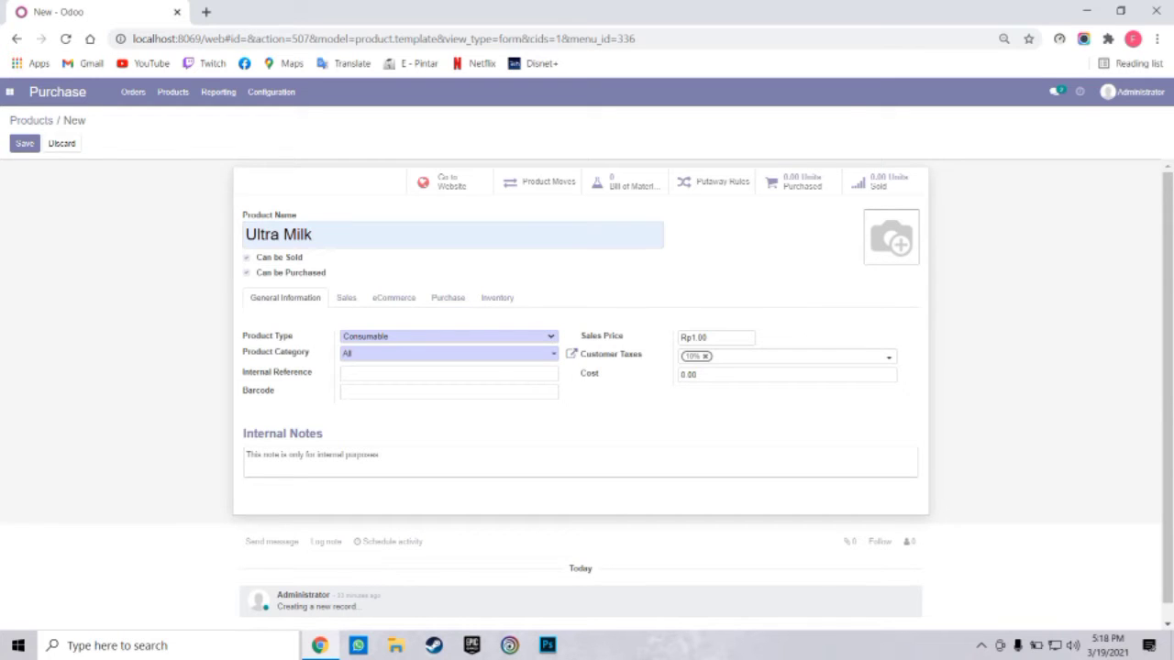
{"action": "left_click", "coordinate": [449, 336]}
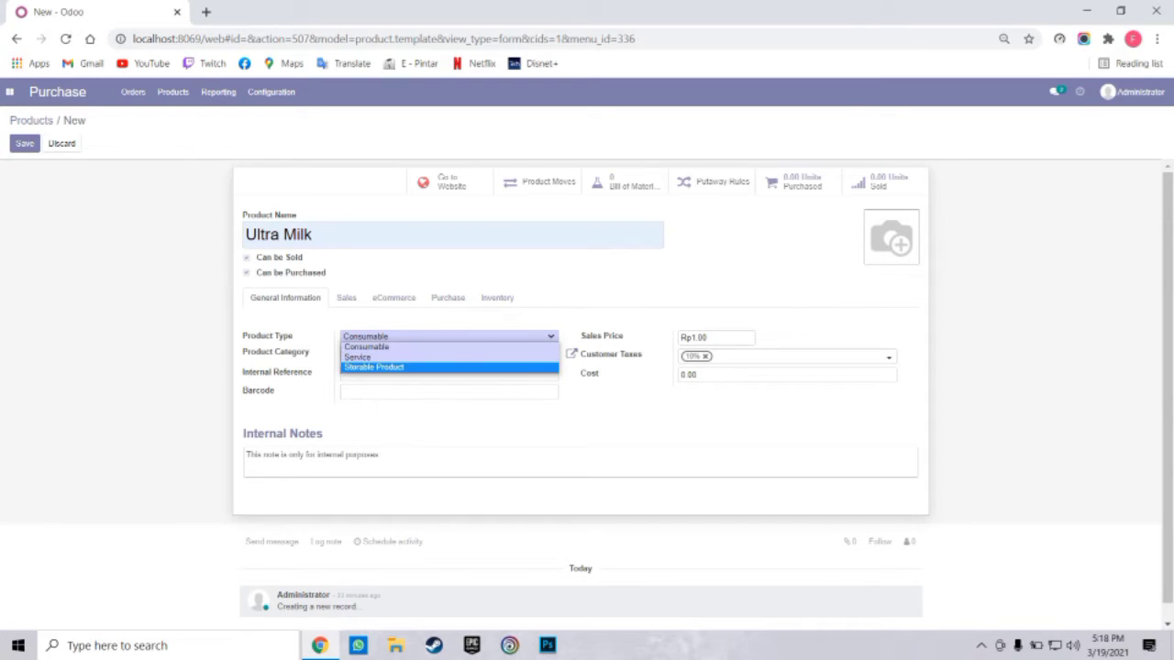
{"action": "key", "text": "Return"}
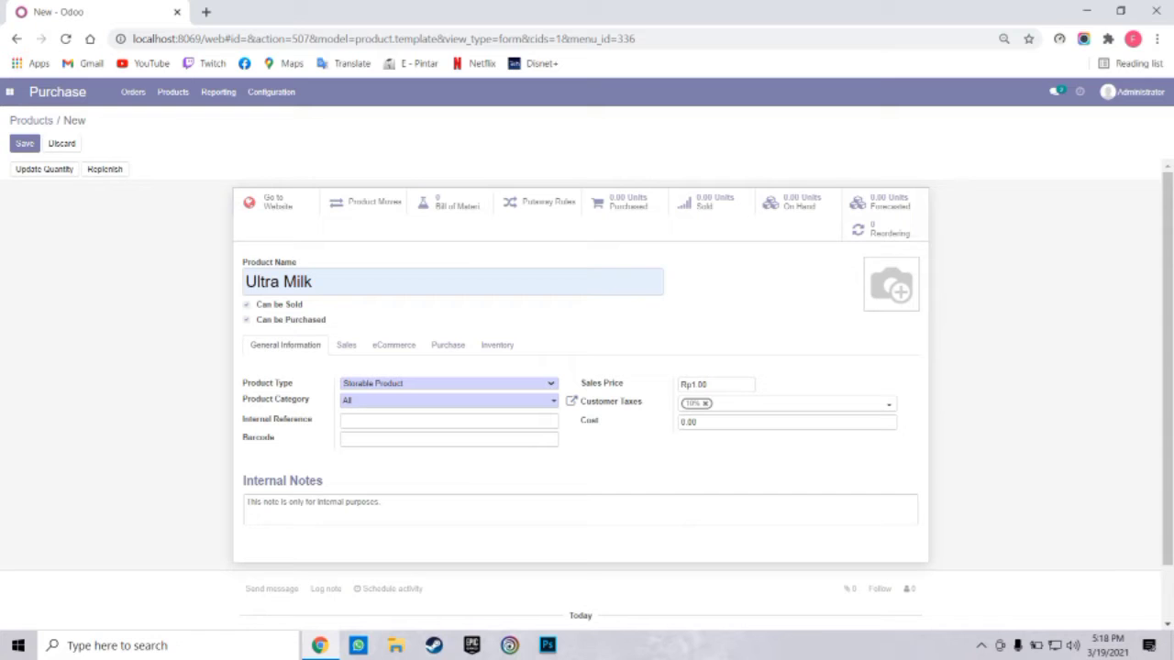
{"action": "left_click", "coordinate": [448, 383]}
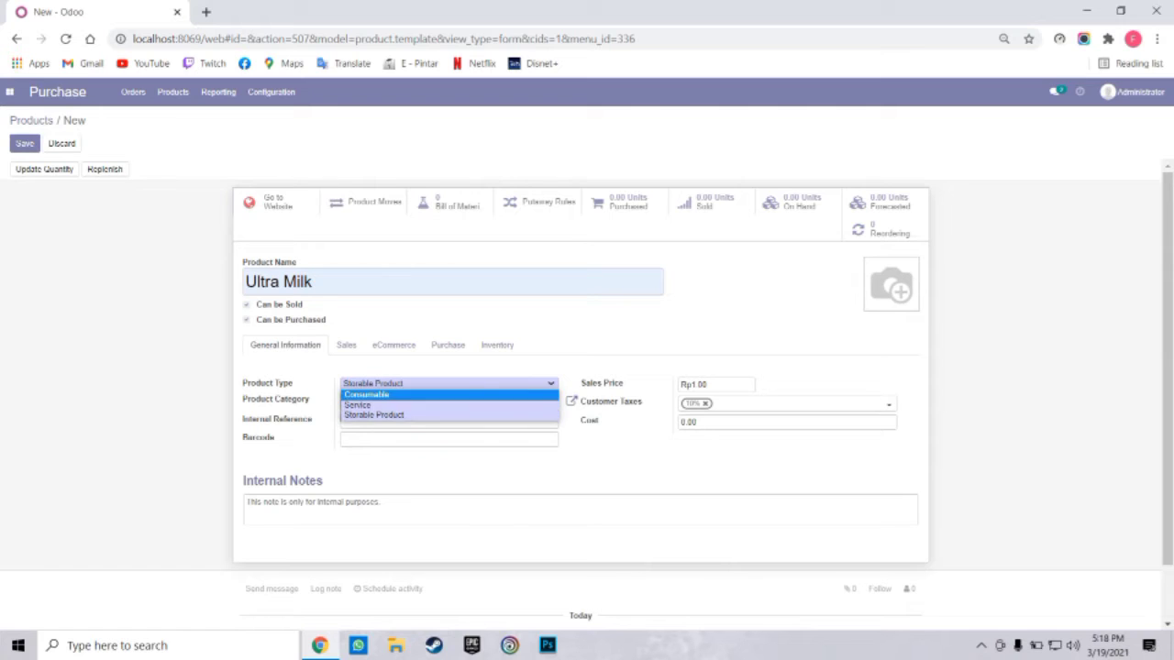
{"action": "key", "text": "Escape"}
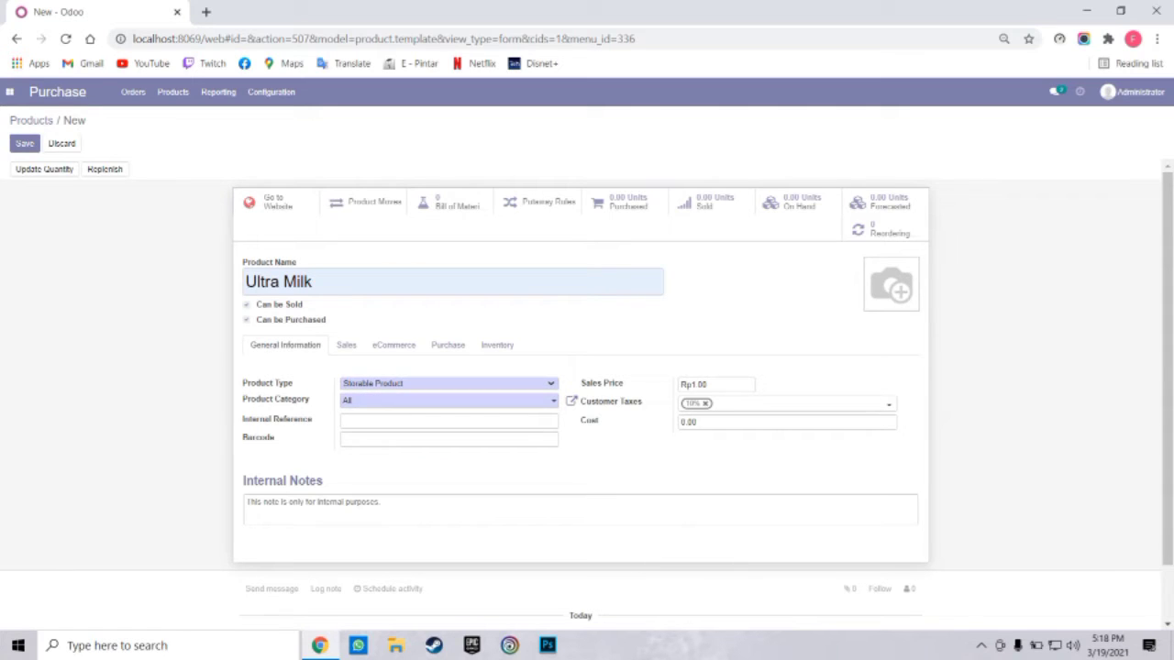
Set internal reference HUM, clear the sales price and 10% tax, and set cost 5000
{"action": "left_click", "coordinate": [448, 421]}
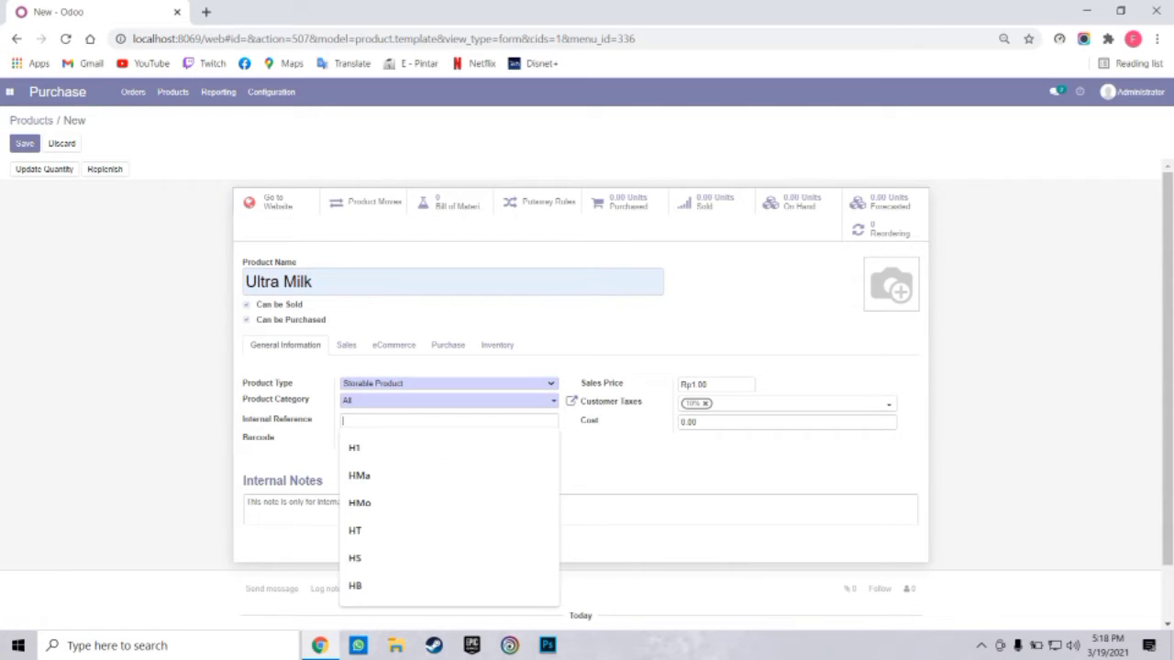
{"action": "type", "text": "HU"}
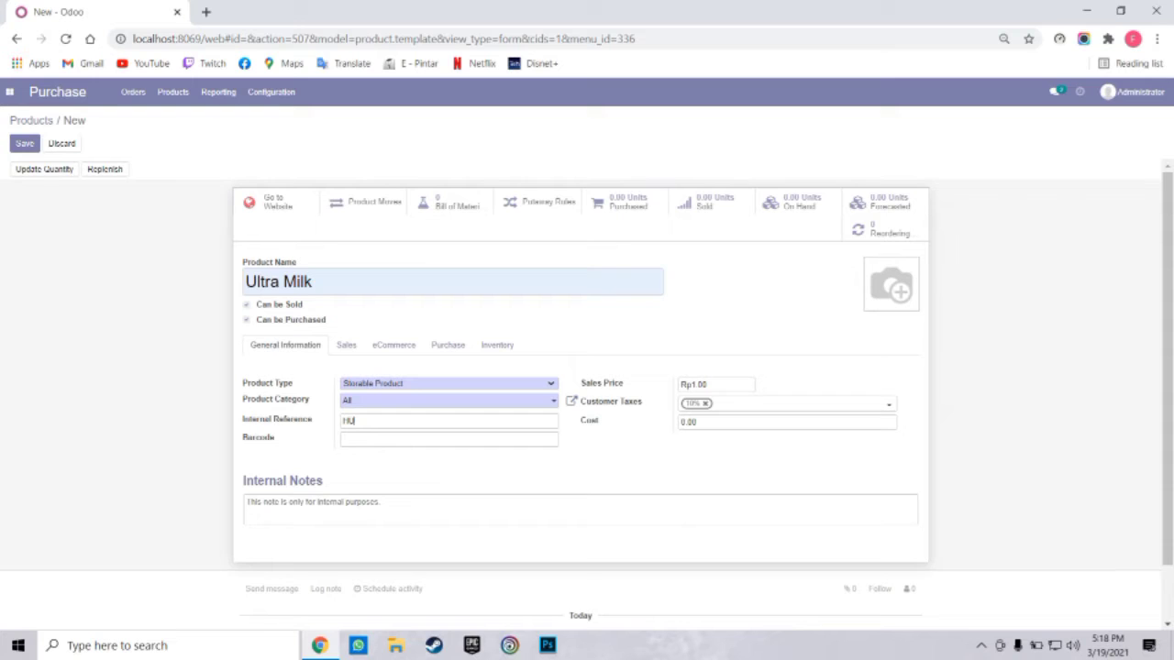
{"action": "type", "text": "M"}
{"action": "key", "text": "BackSpace"}
{"action": "key", "text": "BackSpace"}
{"action": "key", "text": "BackSpace"}
{"action": "key", "text": "BackSpace"}
{"action": "left_click", "coordinate": [705, 403]}
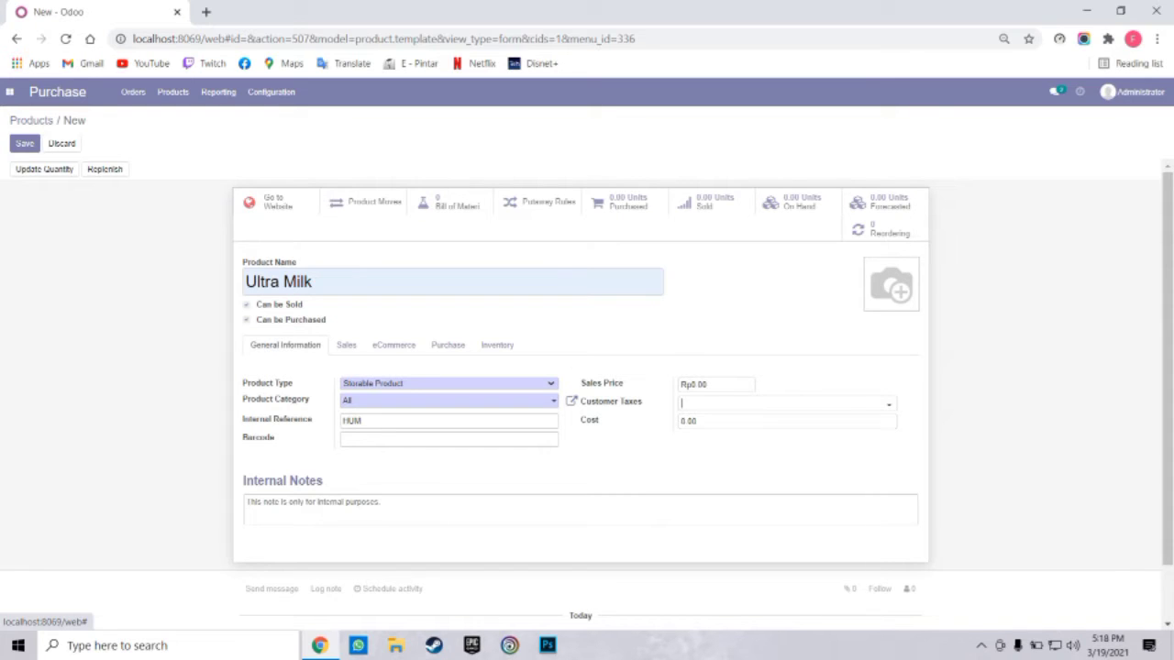
{"action": "key", "text": "BackSpace"}
{"action": "key", "text": "BackSpace"}
{"action": "key", "text": "BackSpace"}
{"action": "key", "text": "BackSpace"}
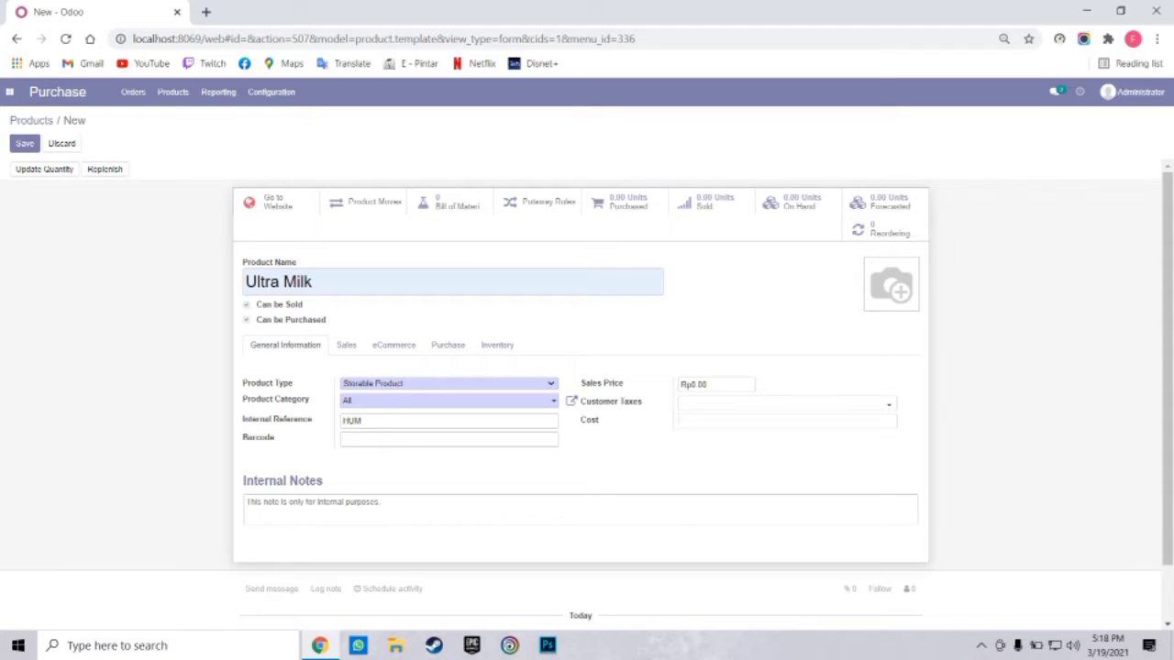
{"action": "type", "text": "5000"}
{"action": "mouse_move", "coordinate": [890, 284]}
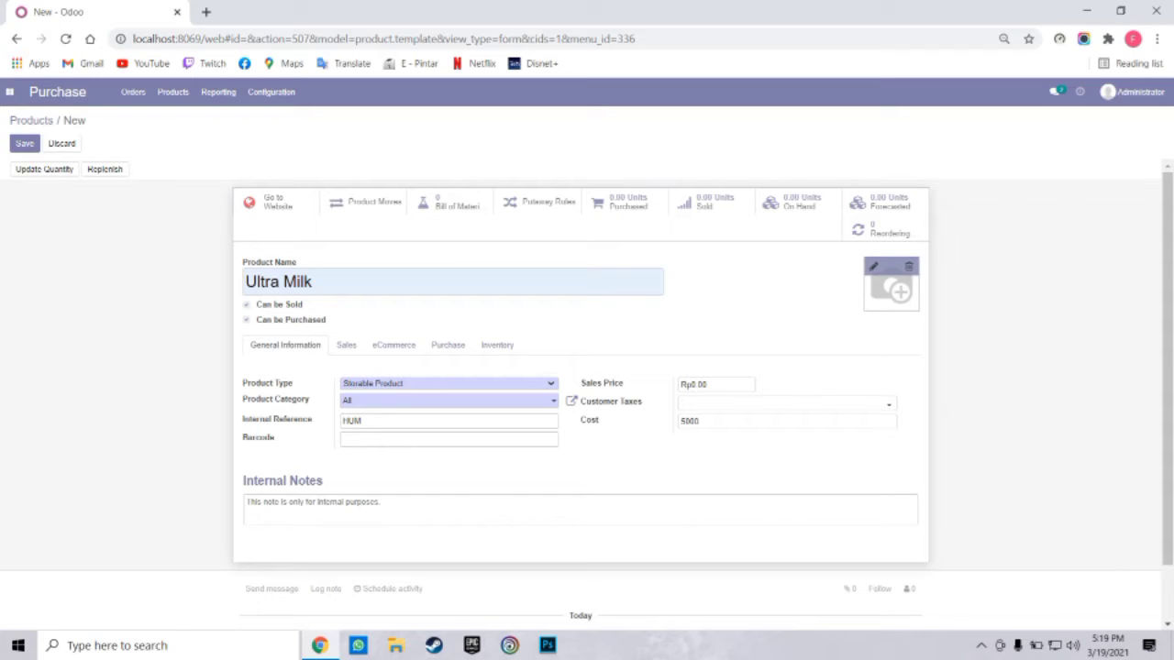
Upload images (4).jfif as the Ultra Milk product photo
{"action": "left_click", "coordinate": [872, 267]}
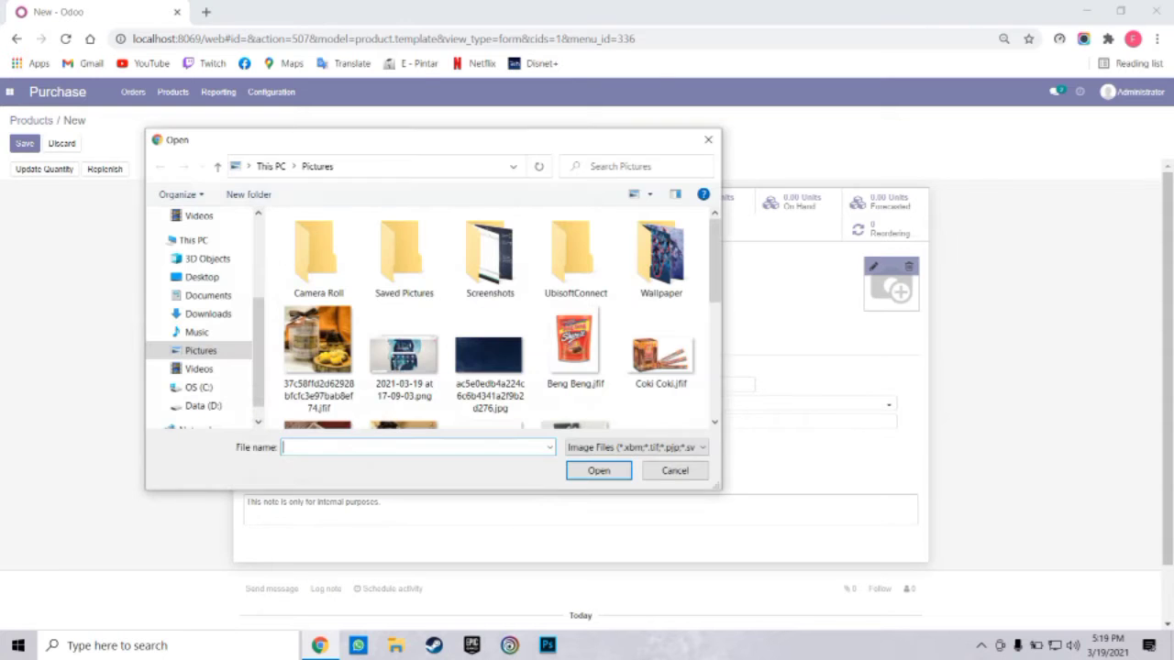
{"action": "scroll", "coordinate": [575, 367], "scroll_direction": "down", "scroll_amount": 5}
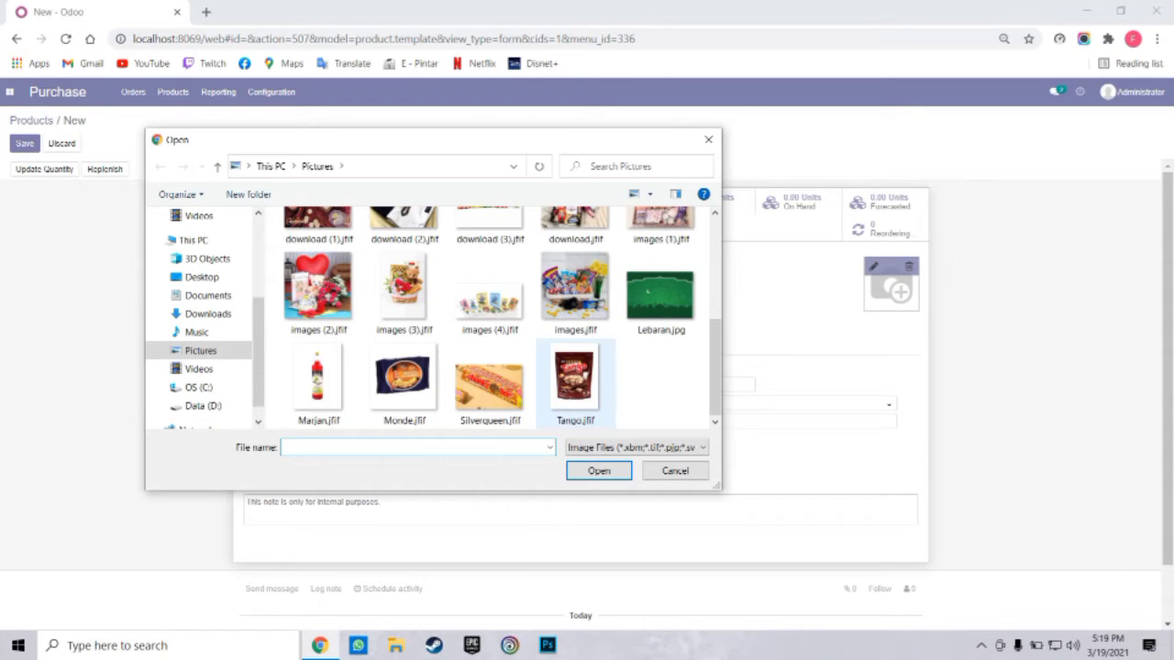
{"action": "left_click", "coordinate": [490, 293]}
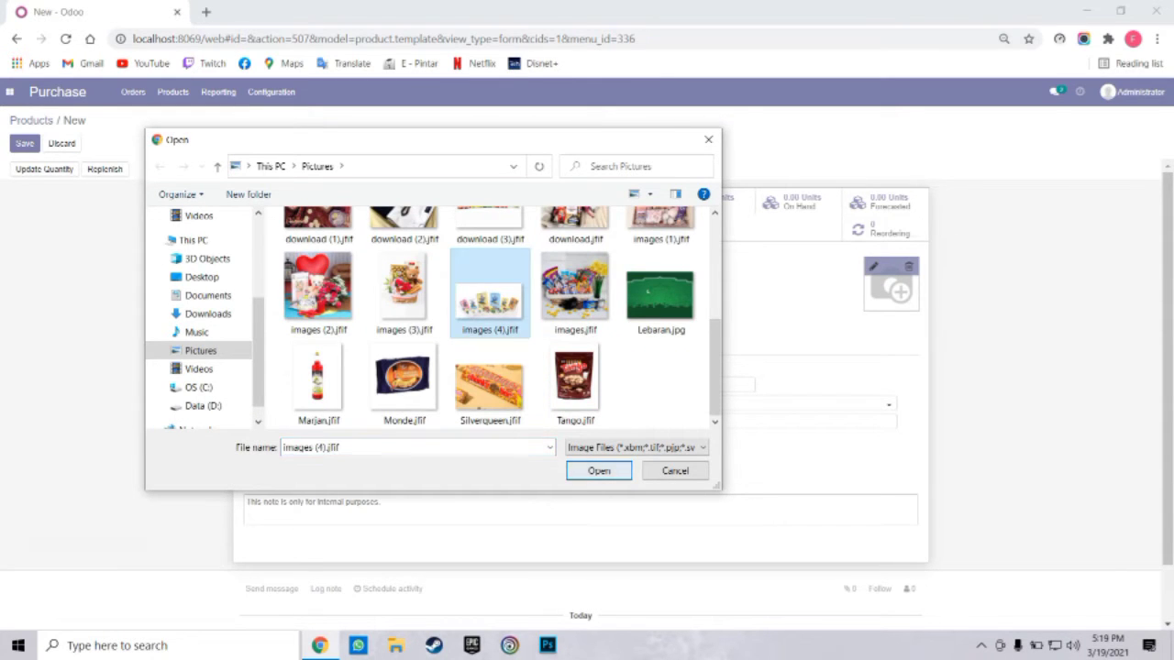
{"action": "left_click", "coordinate": [597, 471]}
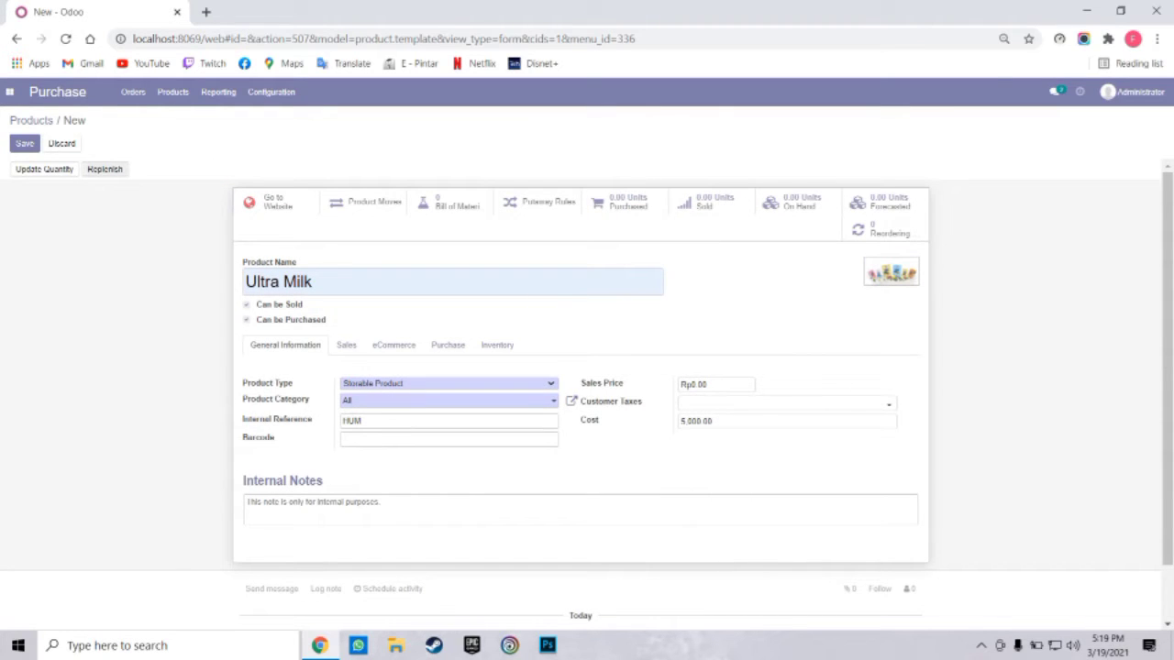
Save Ultra Milk and return to the Products catalogue
{"action": "left_click", "coordinate": [25, 143]}
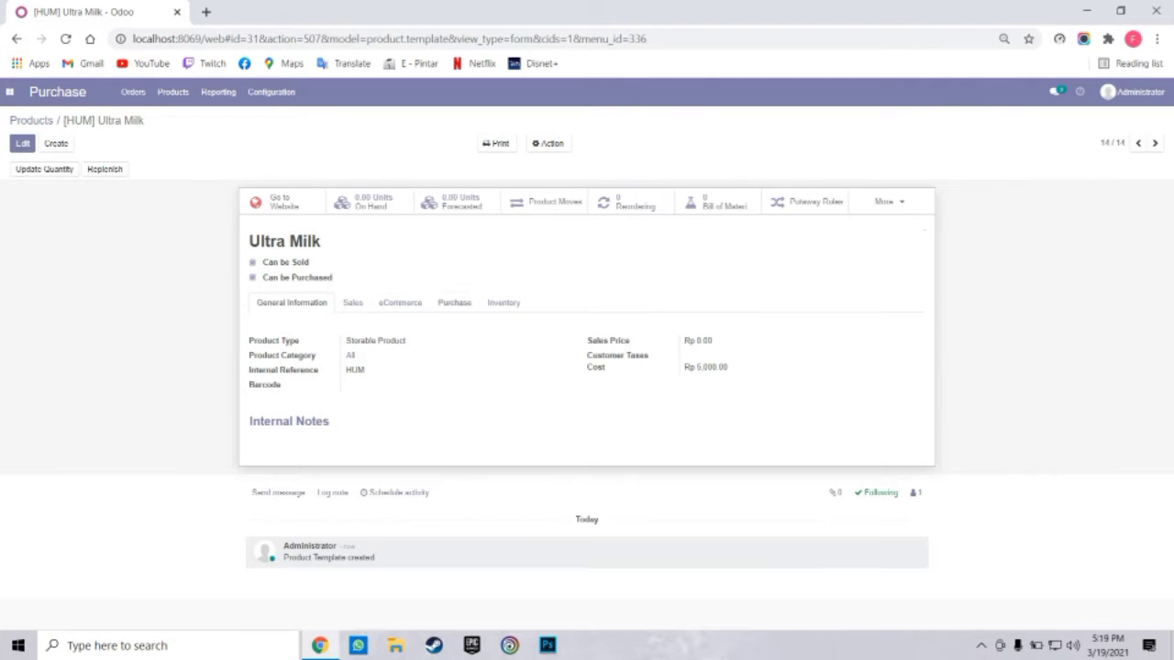
{"action": "left_click", "coordinate": [173, 91]}
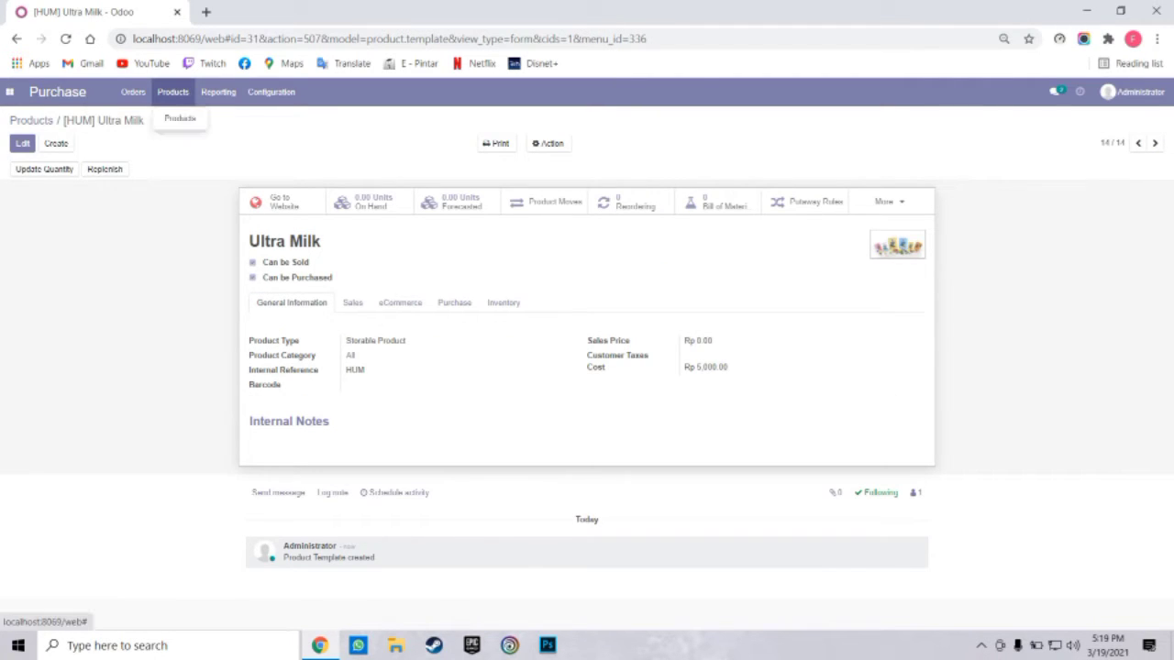
{"action": "left_click", "coordinate": [180, 118]}
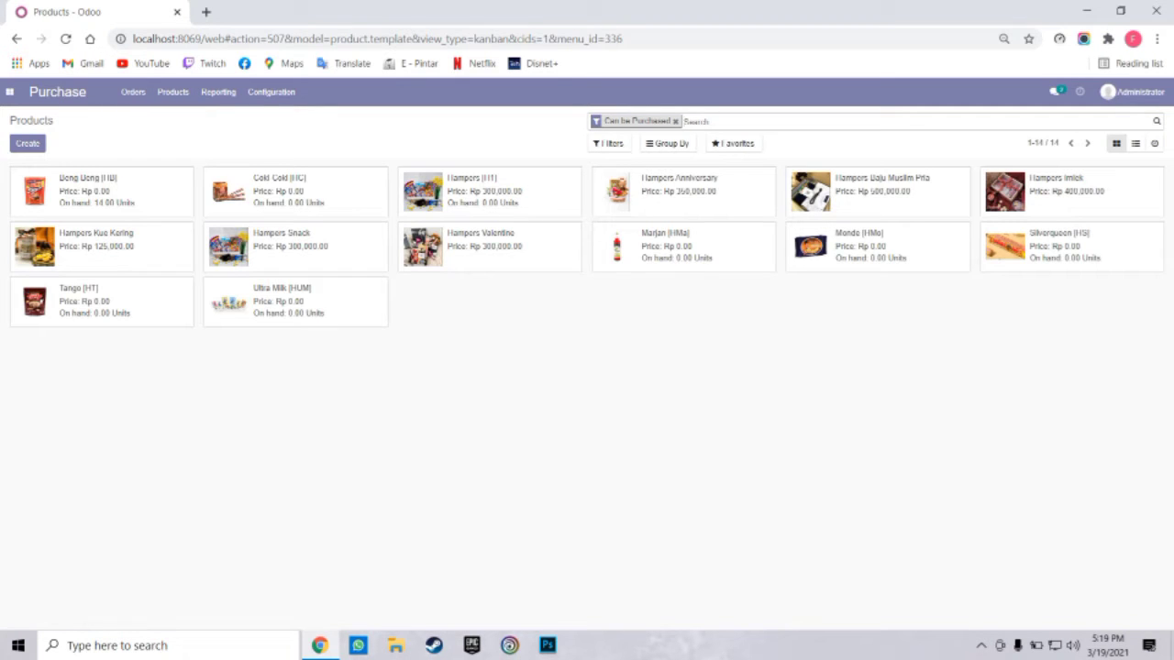
Create a new product named Buavita as a Storable Product
{"action": "left_click", "coordinate": [28, 143]}
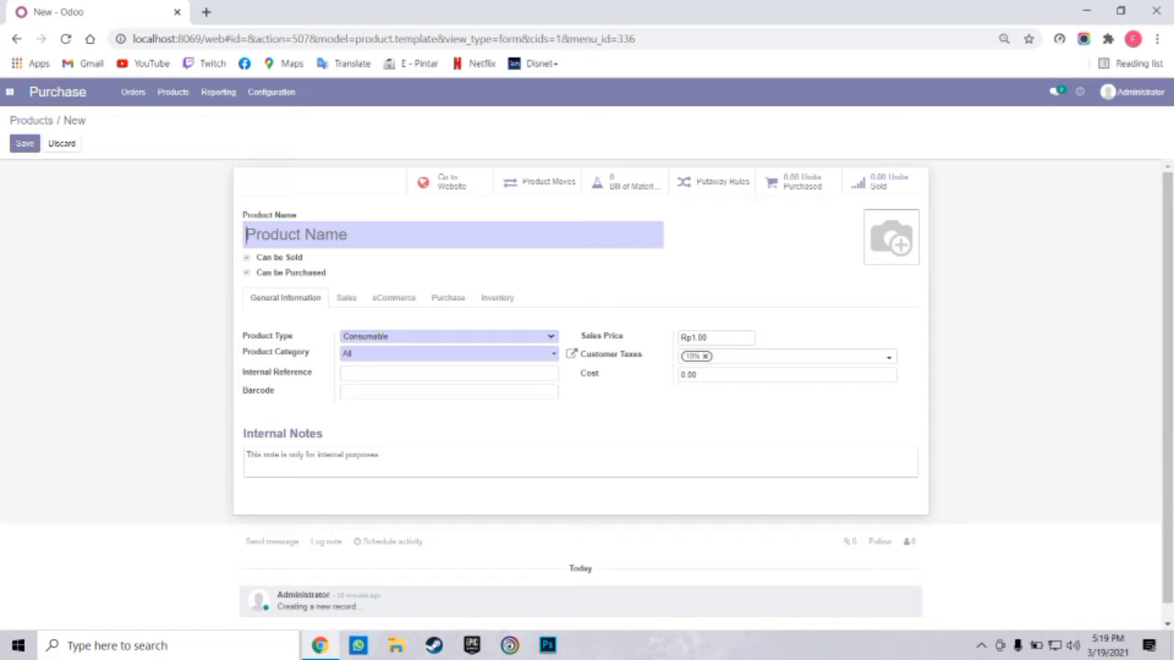
{"action": "type", "text": "B"}
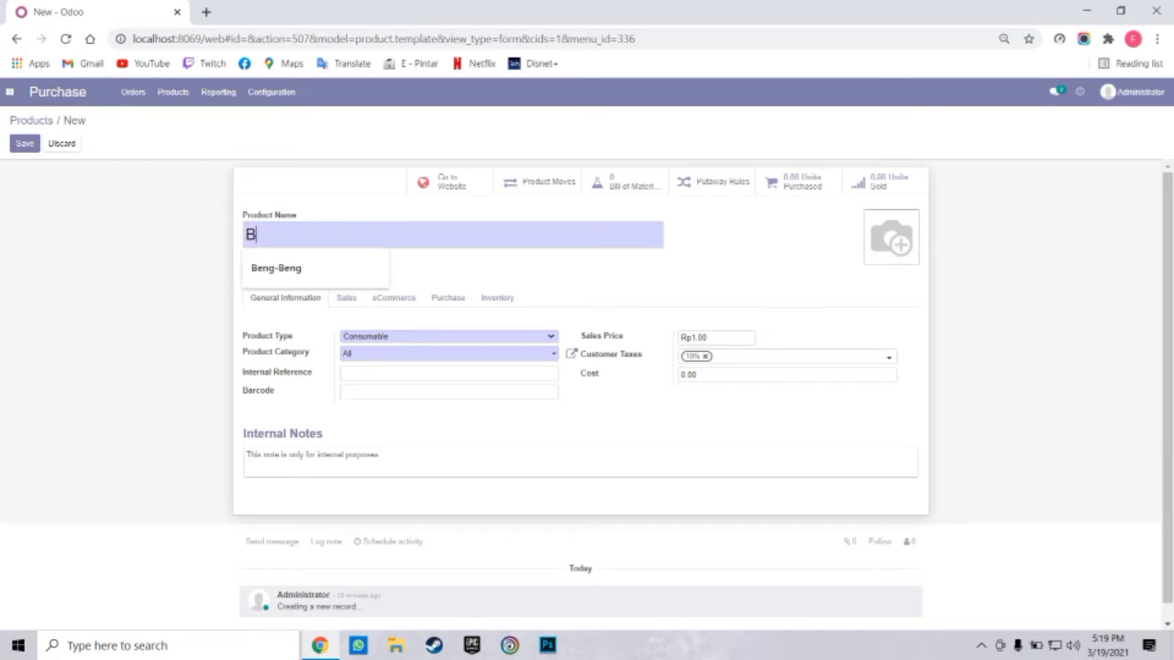
{"action": "type", "text": "uavita"}
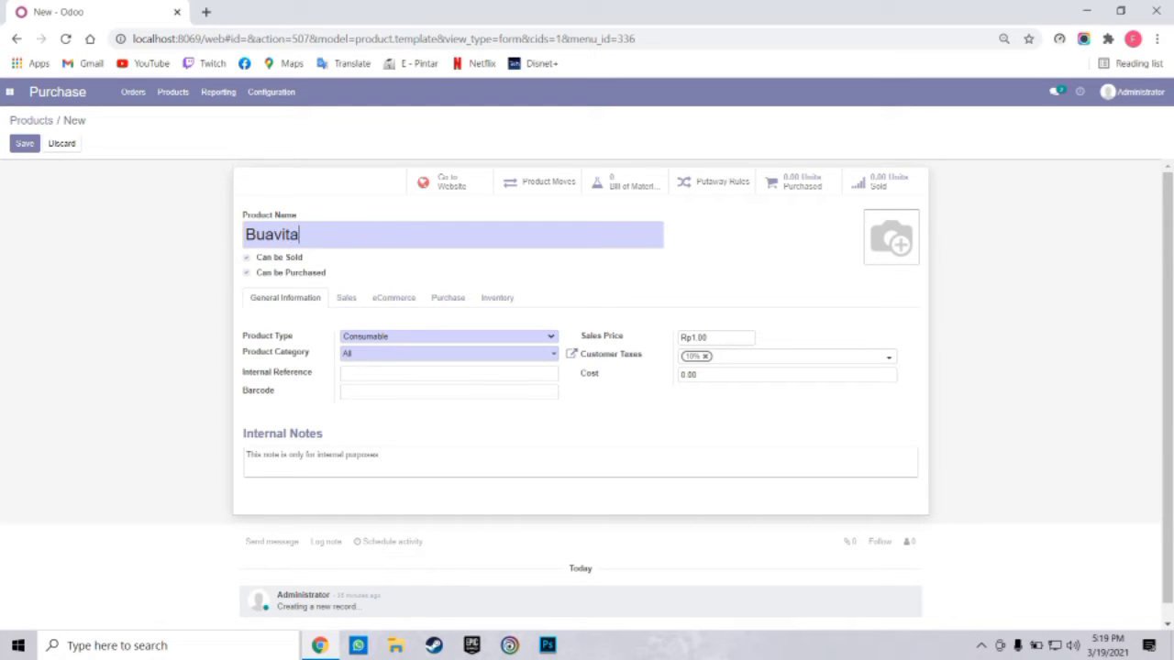
{"action": "left_click", "coordinate": [449, 336]}
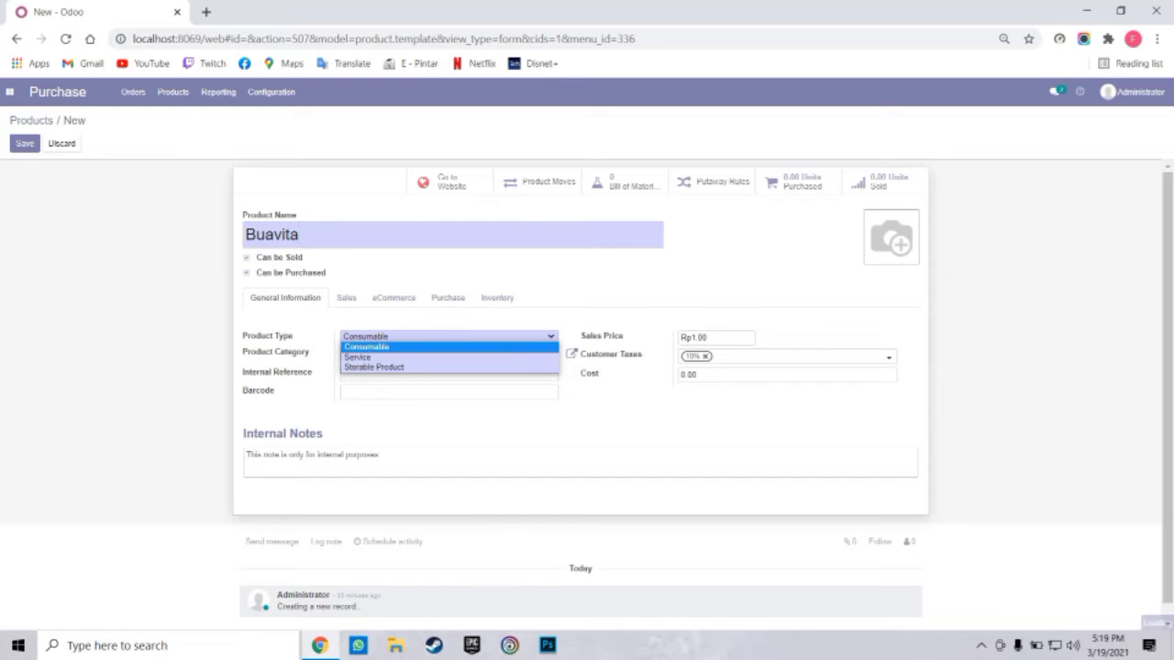
{"action": "left_click", "coordinate": [449, 375]}
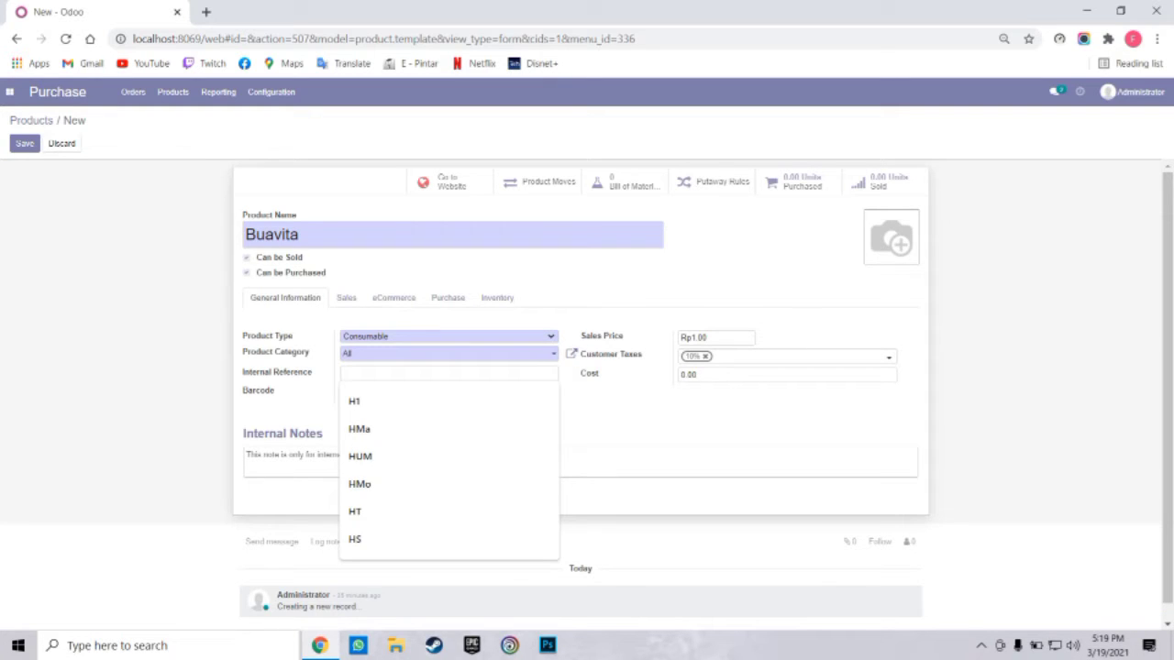
{"action": "left_click", "coordinate": [449, 336]}
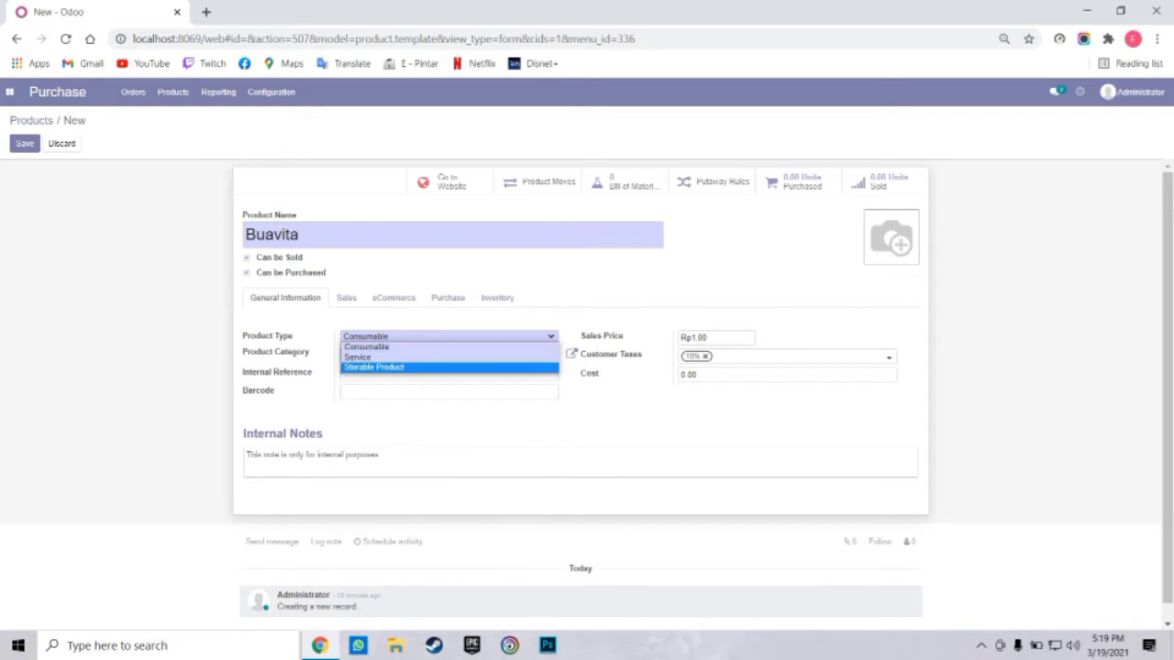
{"action": "key", "text": "Return"}
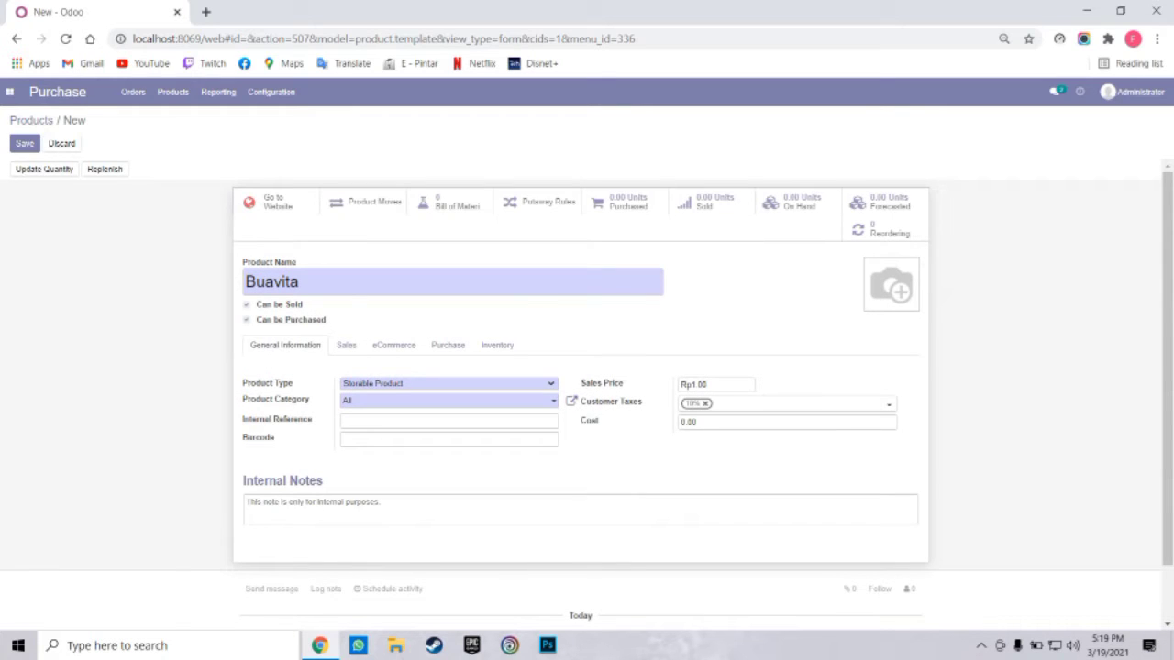
Set reference HB, clear the sales price and 10% tax, set cost 7000, and save
{"action": "left_click", "coordinate": [449, 421]}
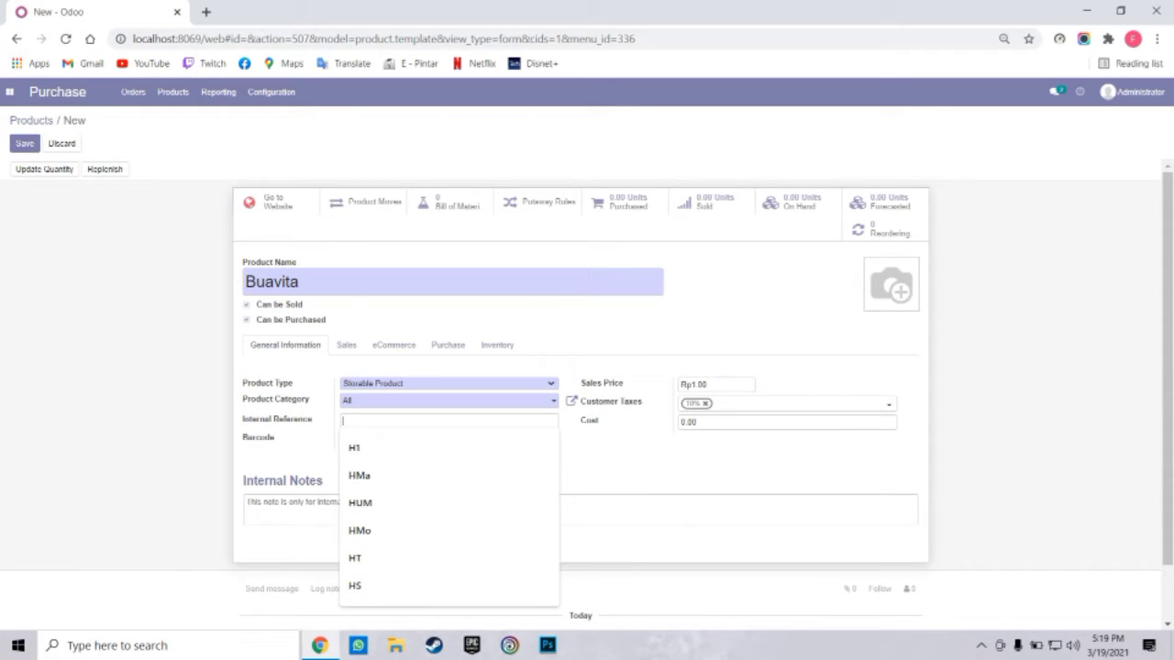
{"action": "type", "text": "HB"}
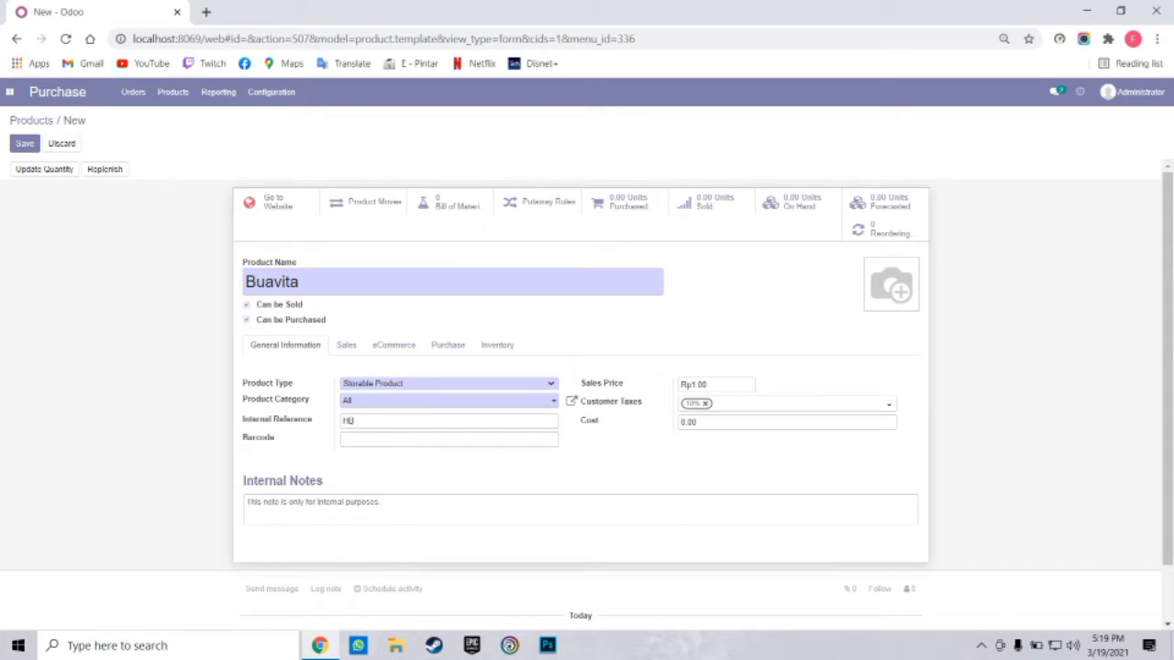
{"action": "left_click_drag", "start_coordinate": [708, 385], "coordinate": [574, 400]}
{"action": "key", "text": "BackSpace"}
{"action": "left_click", "coordinate": [705, 404]}
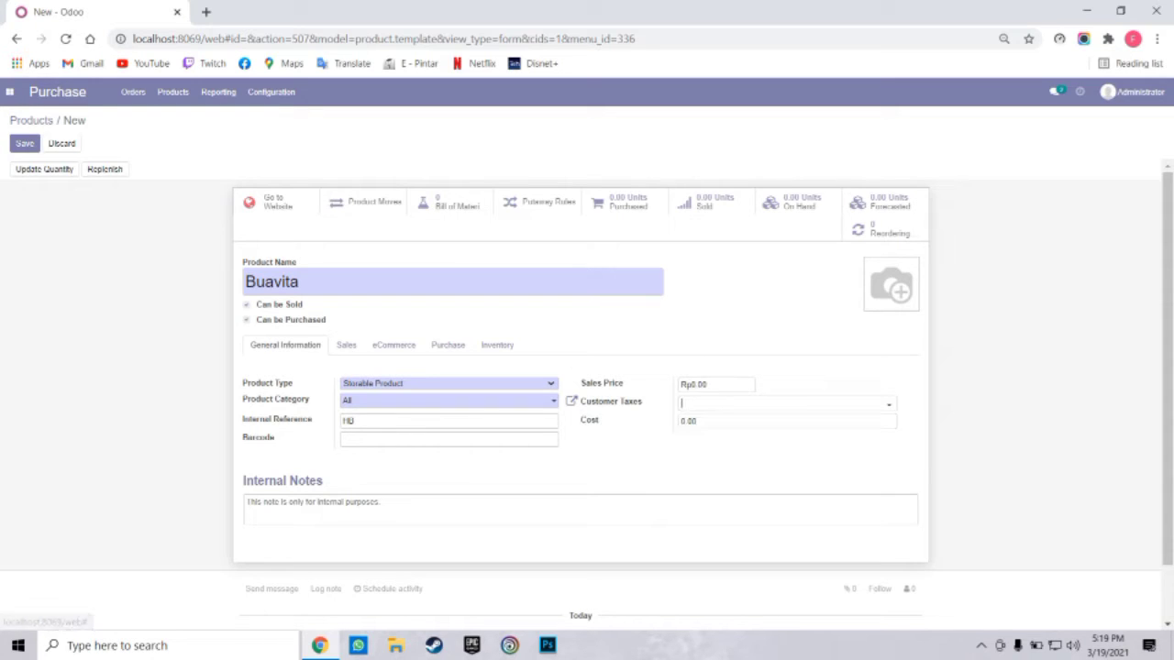
{"action": "left_click", "coordinate": [700, 422]}
{"action": "key", "text": "BackSpace"}
{"action": "key", "text": "BackSpace"}
{"action": "key", "text": "BackSpace"}
{"action": "key", "text": "BackSpace"}
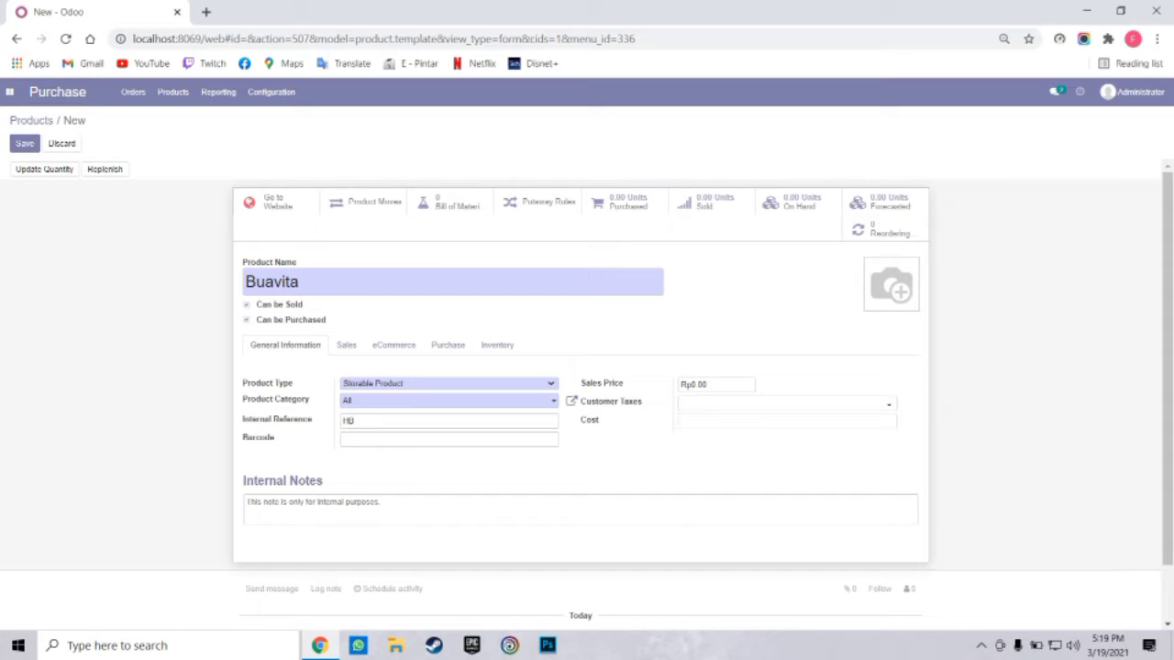
{"action": "type", "text": "7000"}
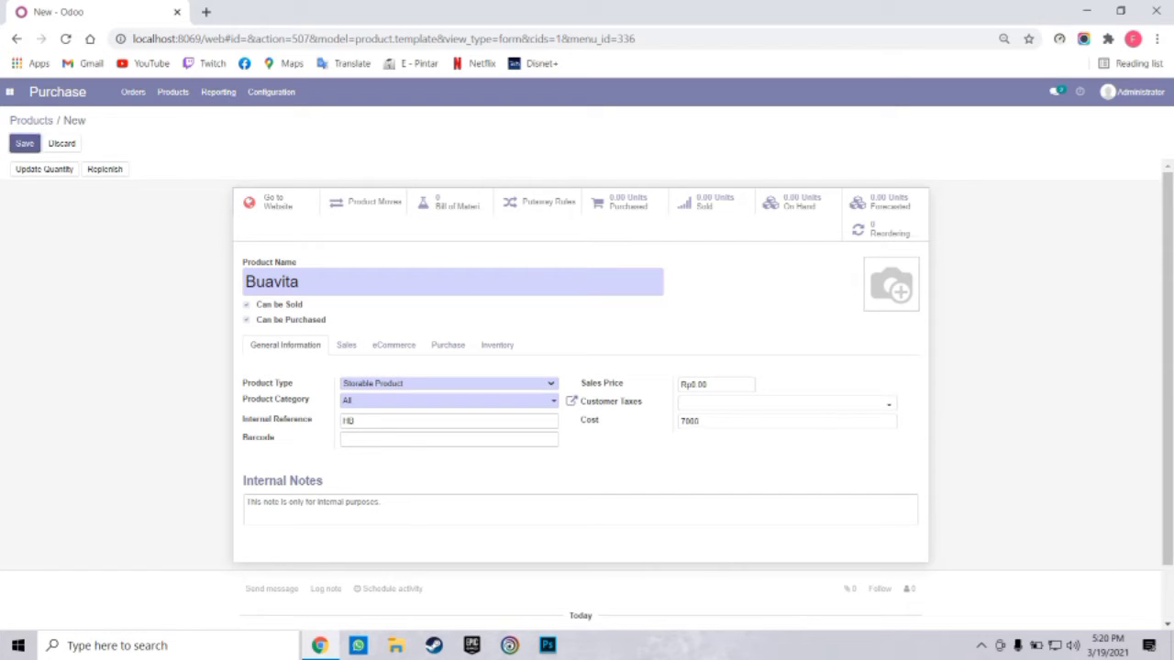
{"action": "left_click", "coordinate": [25, 143]}
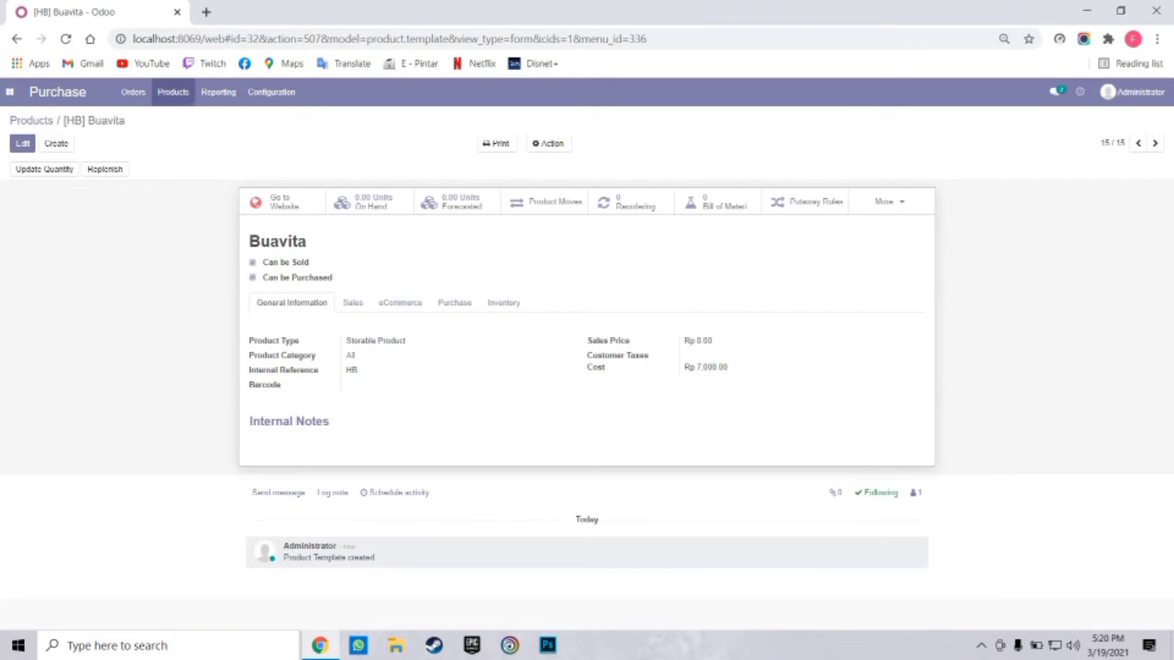
Open the Buavita record from the Products catalogue for editing
{"action": "left_click", "coordinate": [172, 91]}
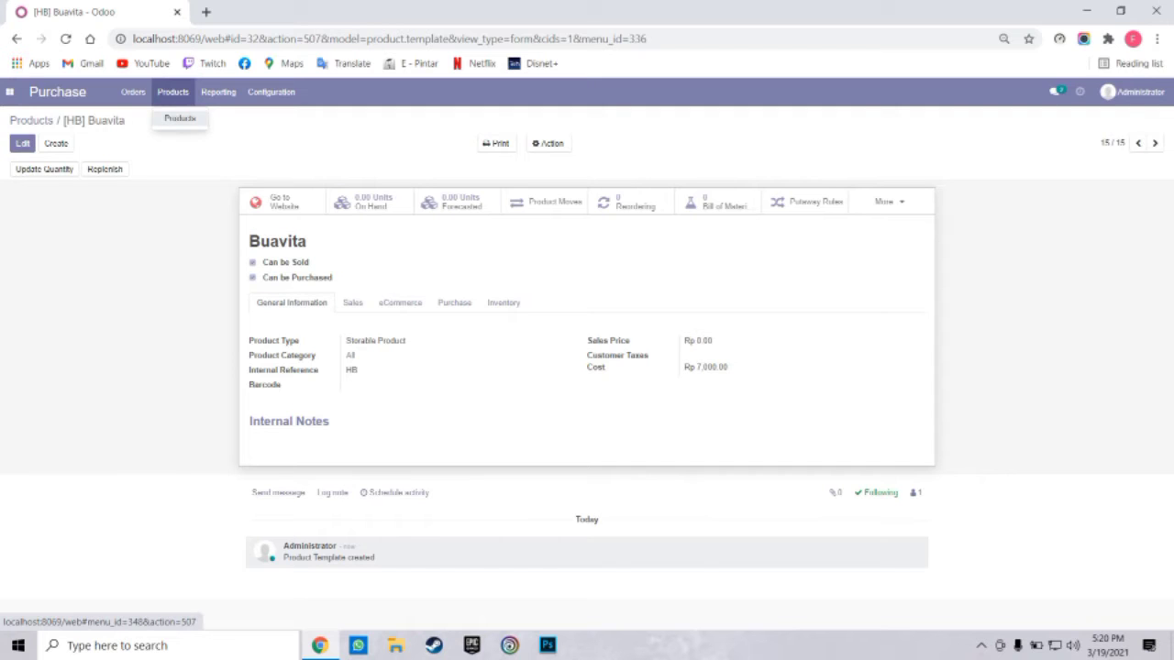
{"action": "left_click", "coordinate": [179, 120]}
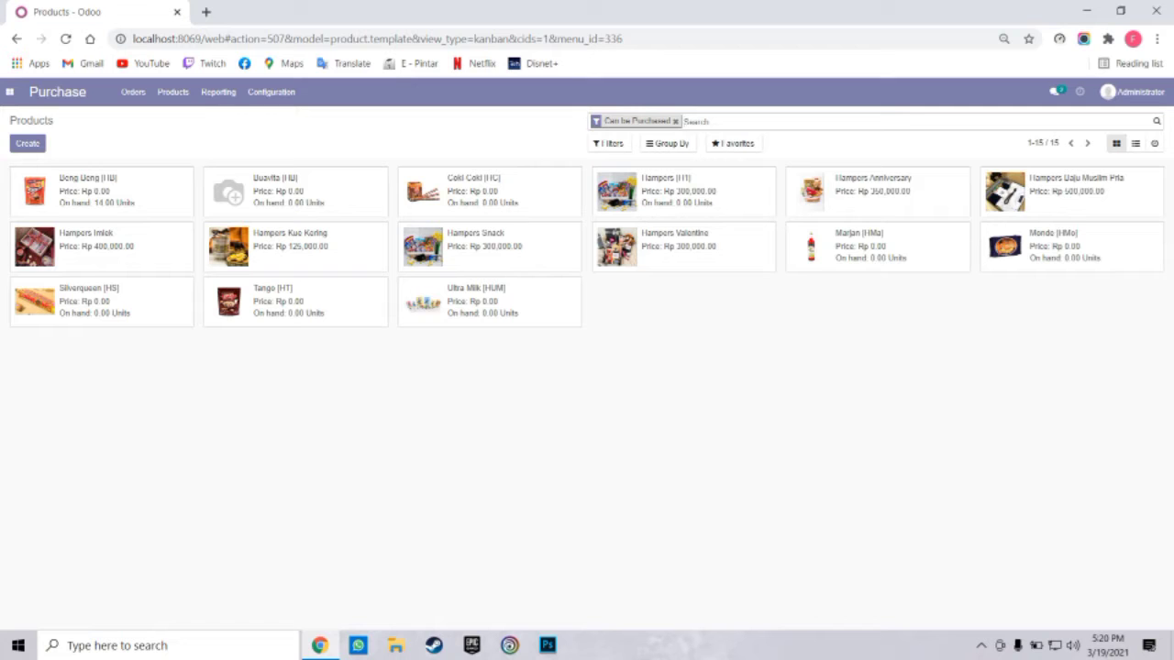
{"action": "left_click", "coordinate": [295, 191]}
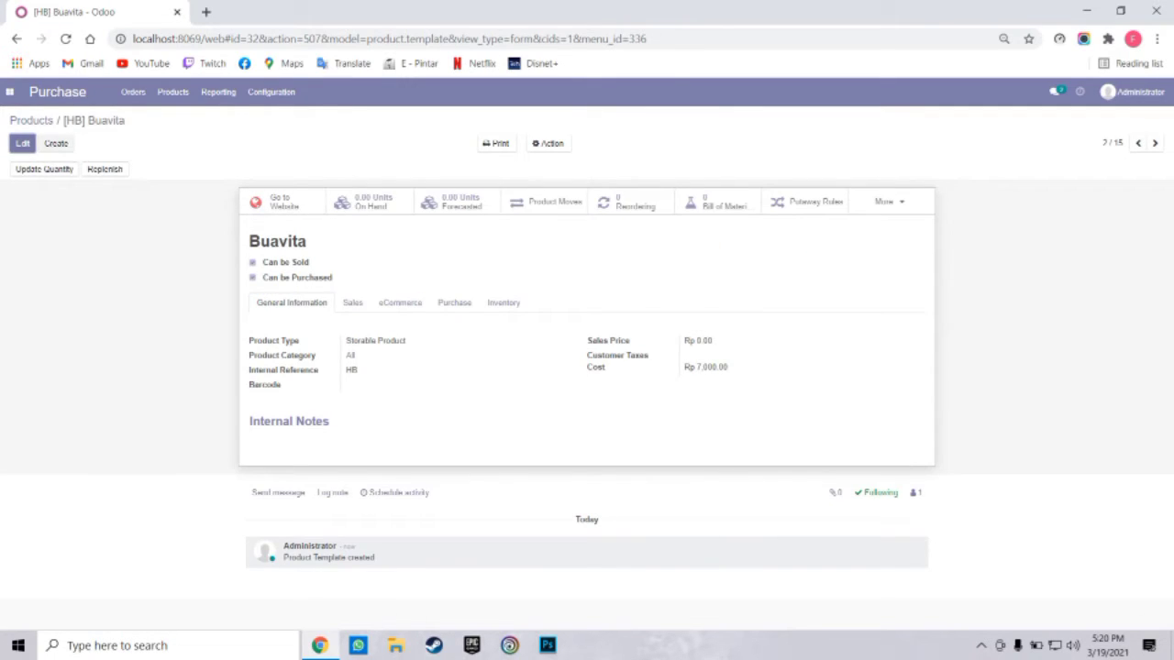
{"action": "left_click", "coordinate": [23, 143]}
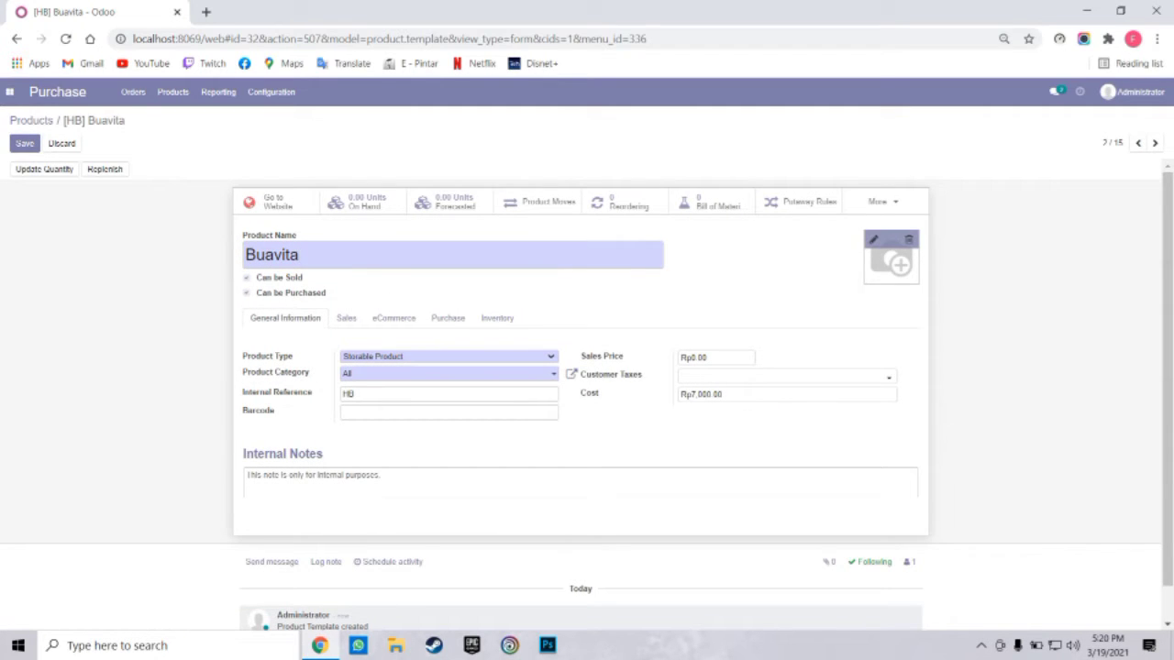
Attach download (3).jfif as Buavita's photo, save, and return to the catalogue
{"action": "left_click", "coordinate": [873, 240]}
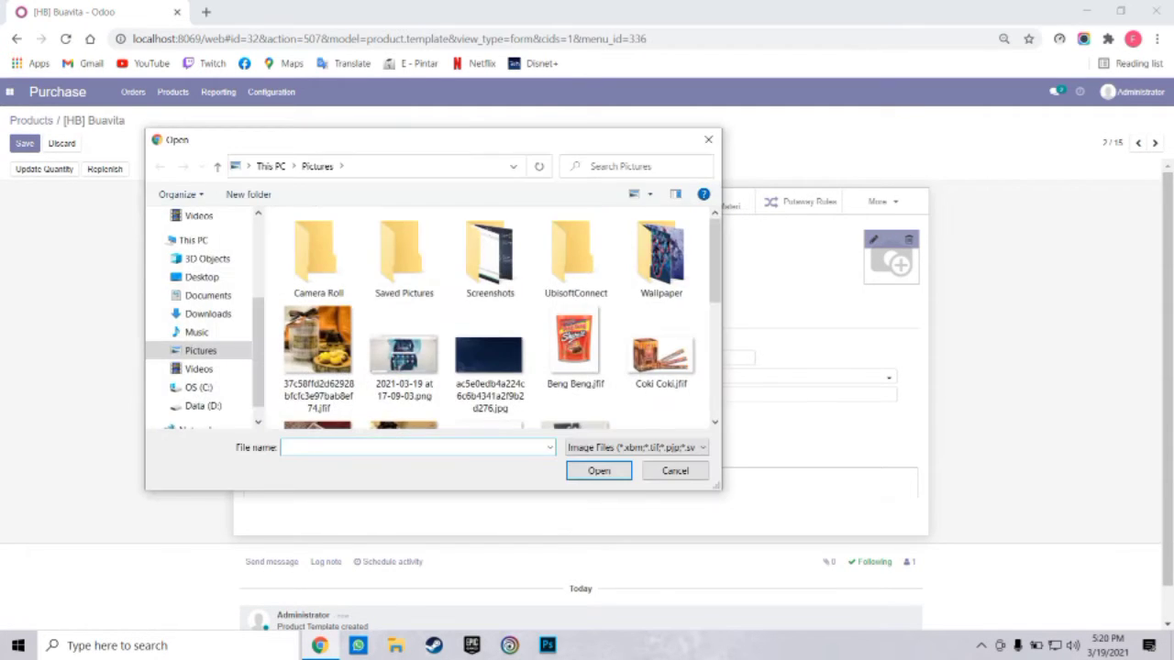
{"action": "scroll", "coordinate": [575, 349], "scroll_direction": "down", "scroll_amount": 3}
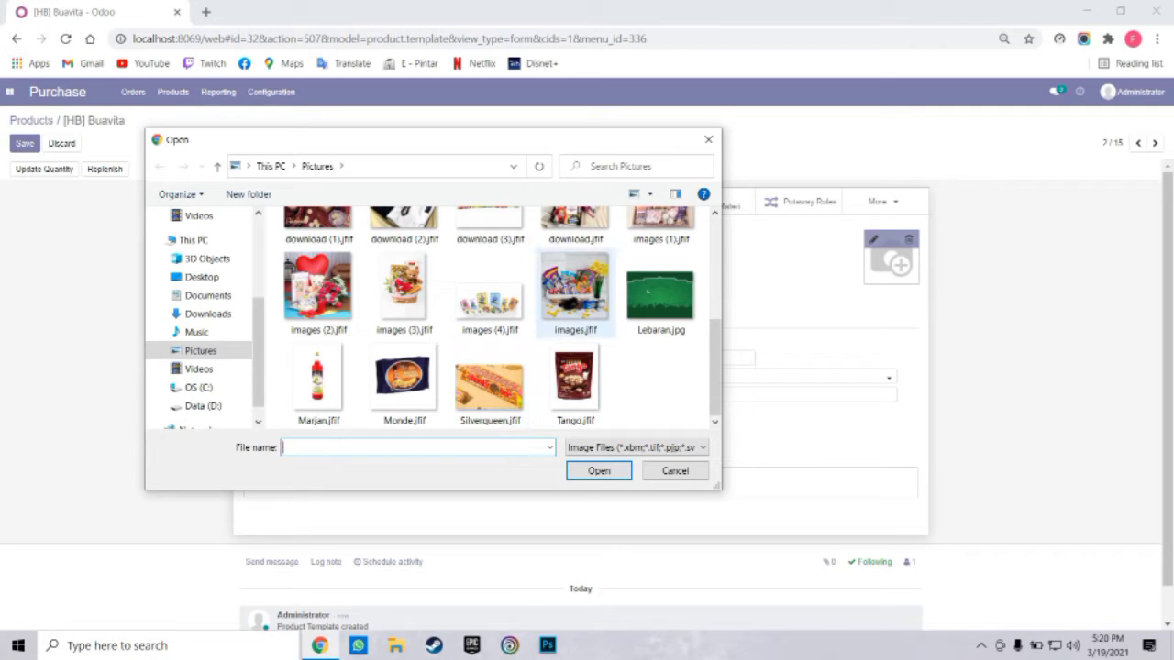
{"action": "scroll", "coordinate": [575, 289], "scroll_direction": "up", "scroll_amount": 1}
{"action": "left_click", "coordinate": [500, 261]}
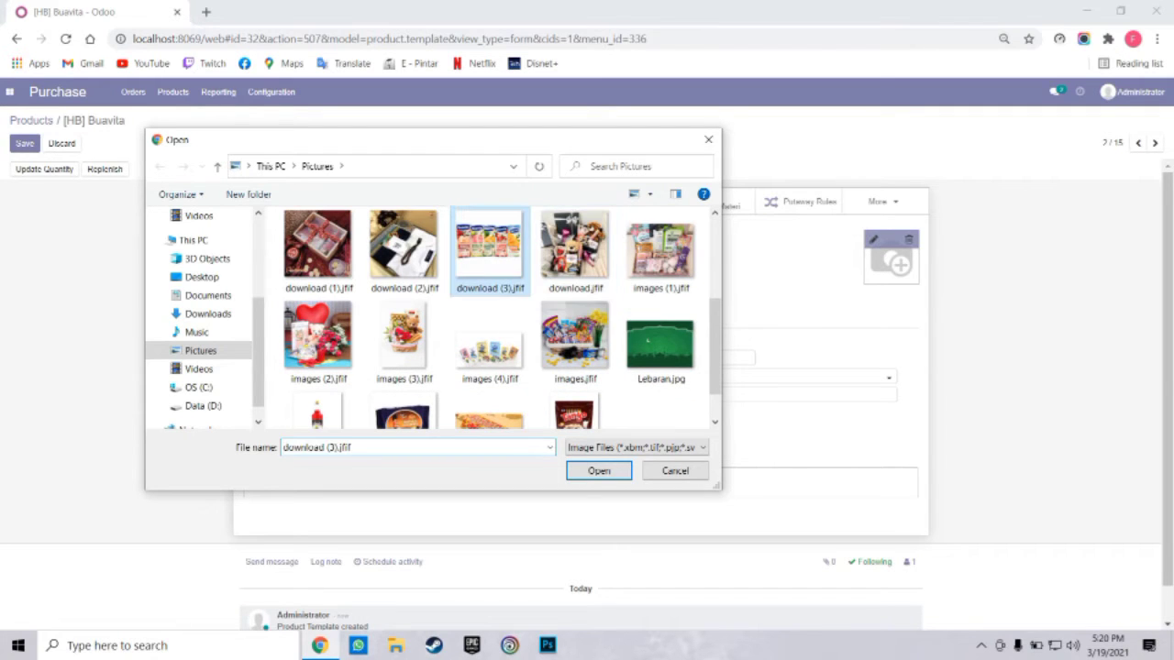
{"action": "left_click", "coordinate": [598, 471]}
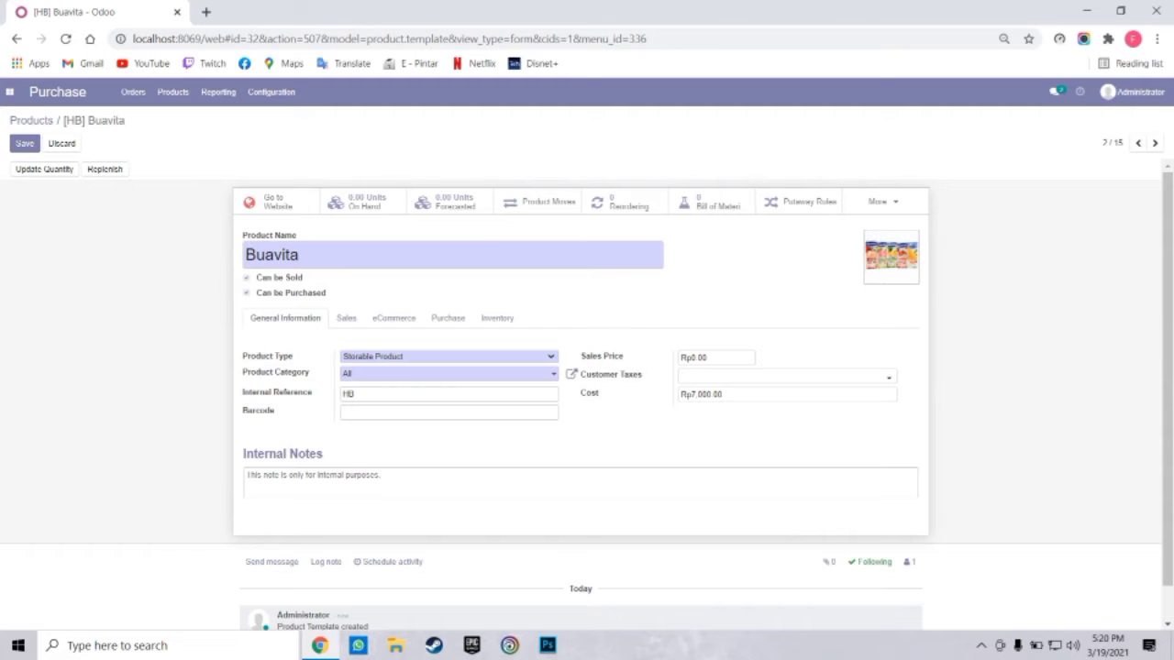
{"action": "left_click", "coordinate": [25, 144]}
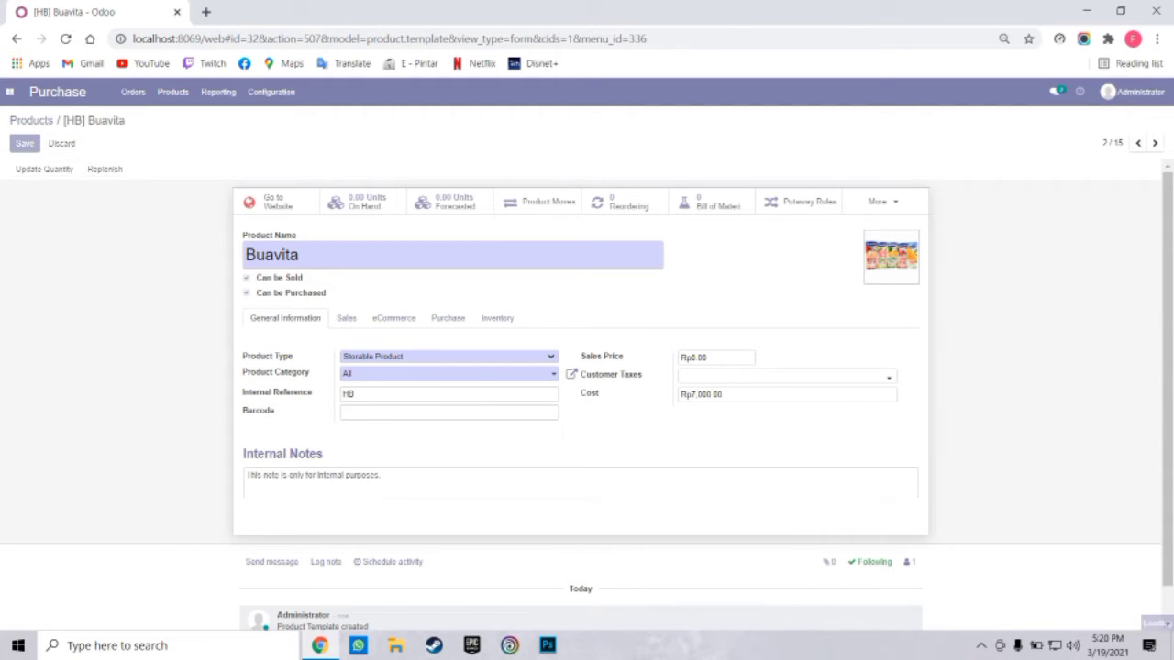
{"action": "left_click", "coordinate": [173, 92]}
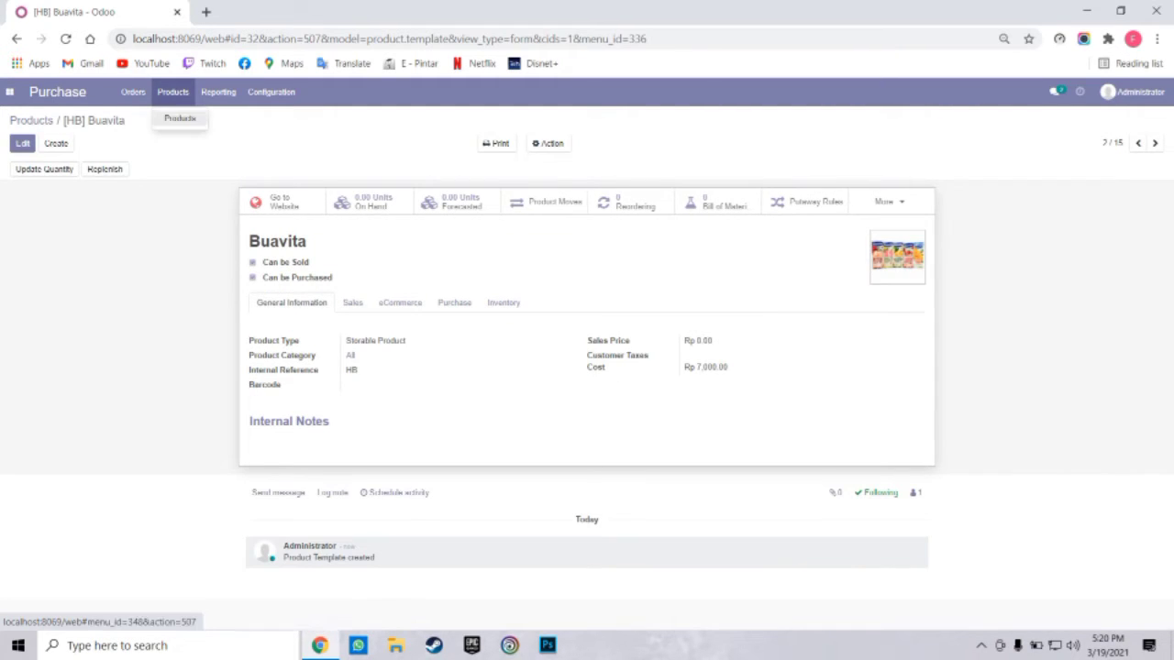
{"action": "left_click", "coordinate": [178, 119]}
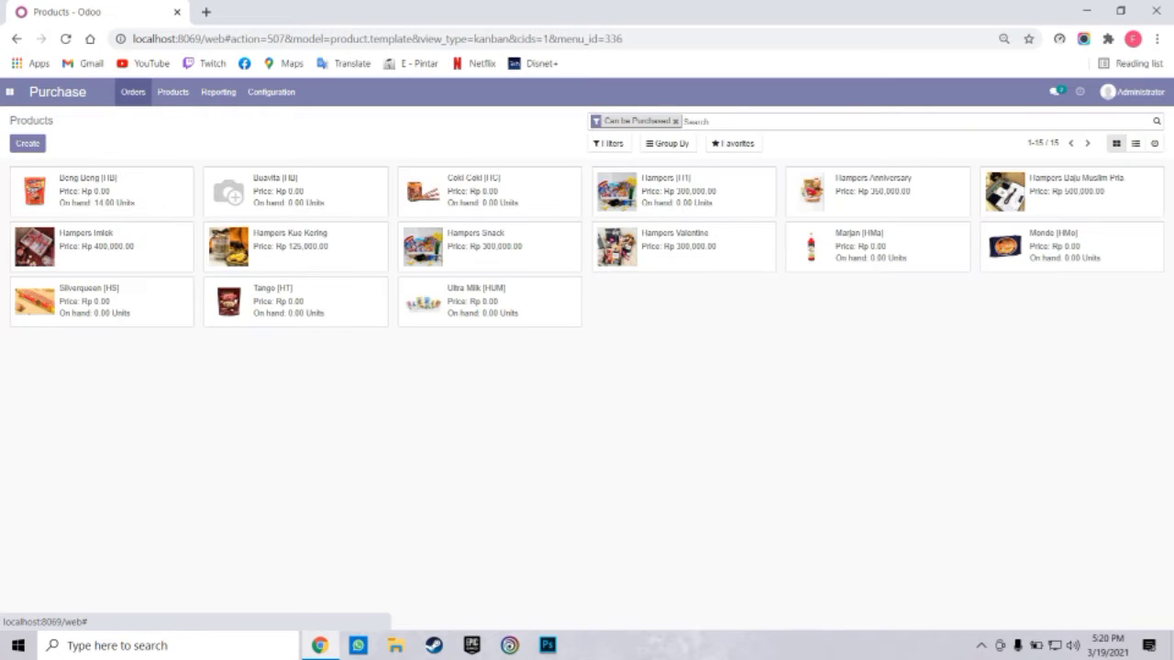
Go to Orders > Vendors and start a new vendor record
{"action": "left_click", "coordinate": [133, 92]}
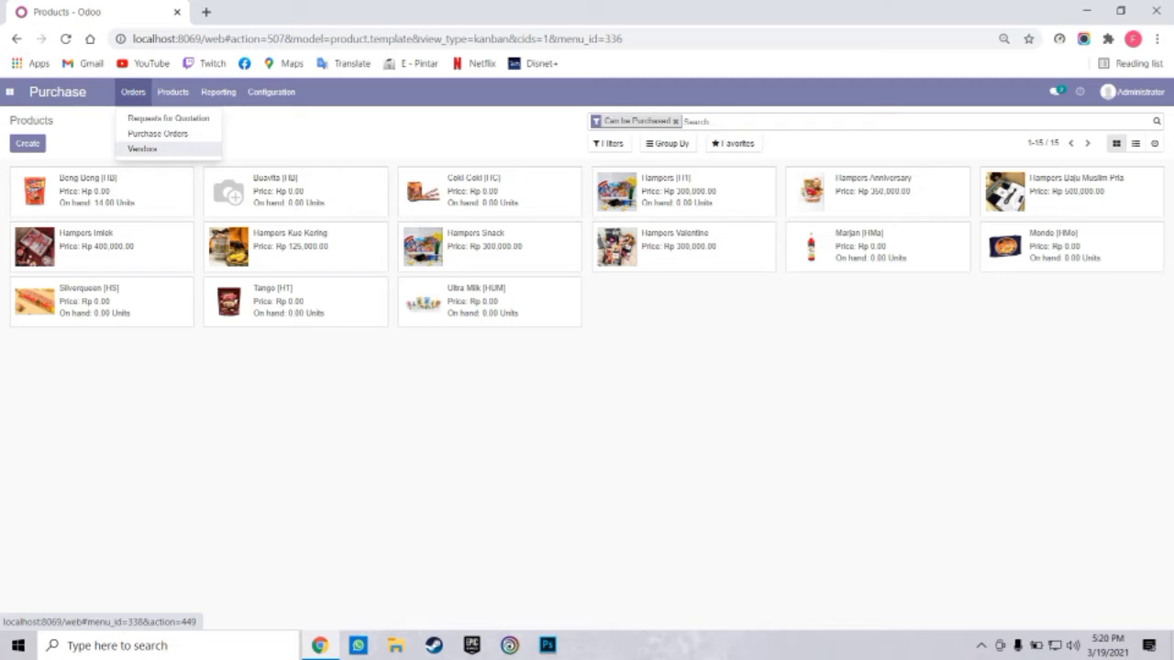
{"action": "left_click", "coordinate": [142, 149]}
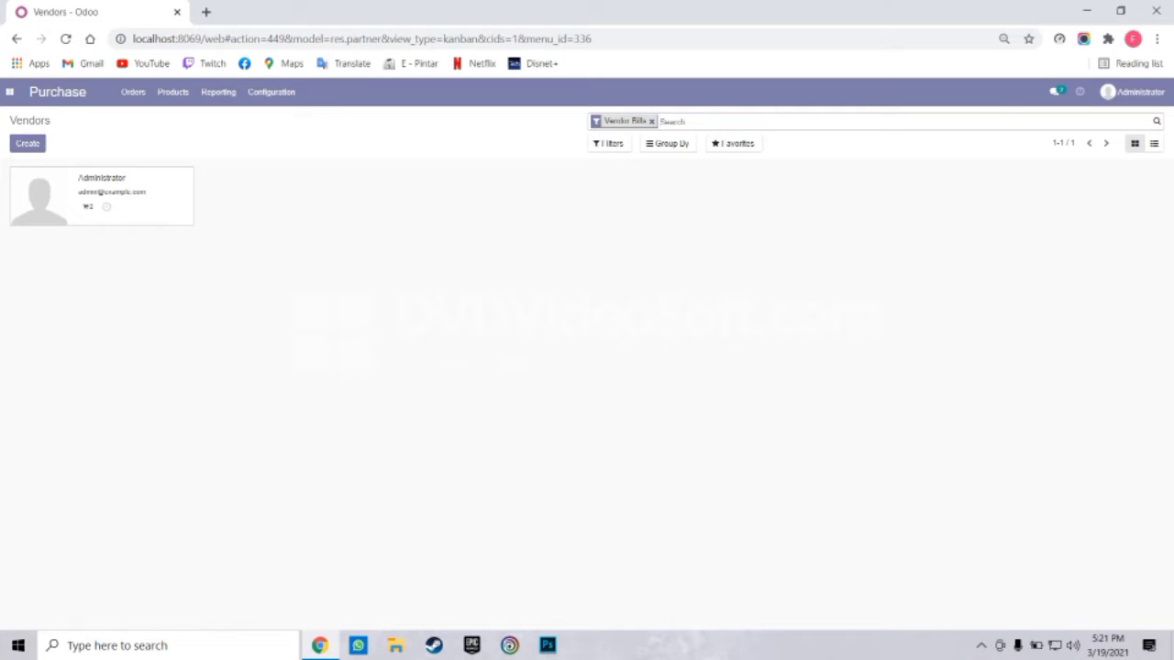
{"action": "left_click", "coordinate": [27, 143]}
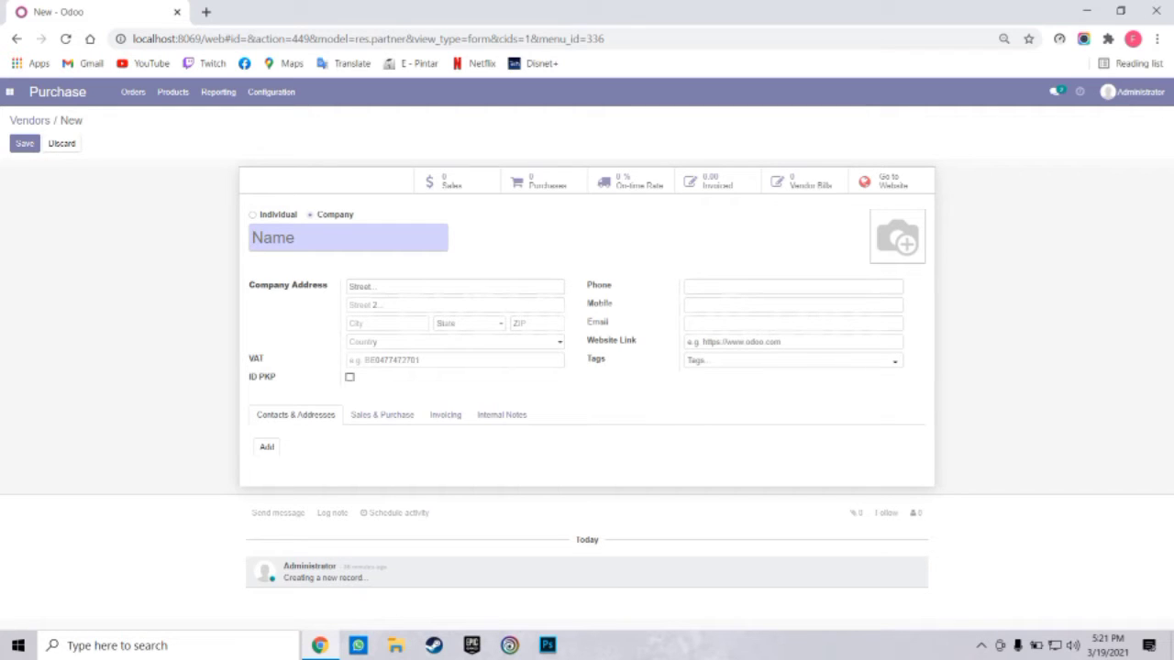
Name the vendor company PT Indonesia with street Jl. Rajawali
{"action": "type", "text": "PT Indoen"}
{"action": "key", "text": "BackSpace"}
{"action": "key", "text": "BackSpace"}
{"action": "type", "text": "ia"}
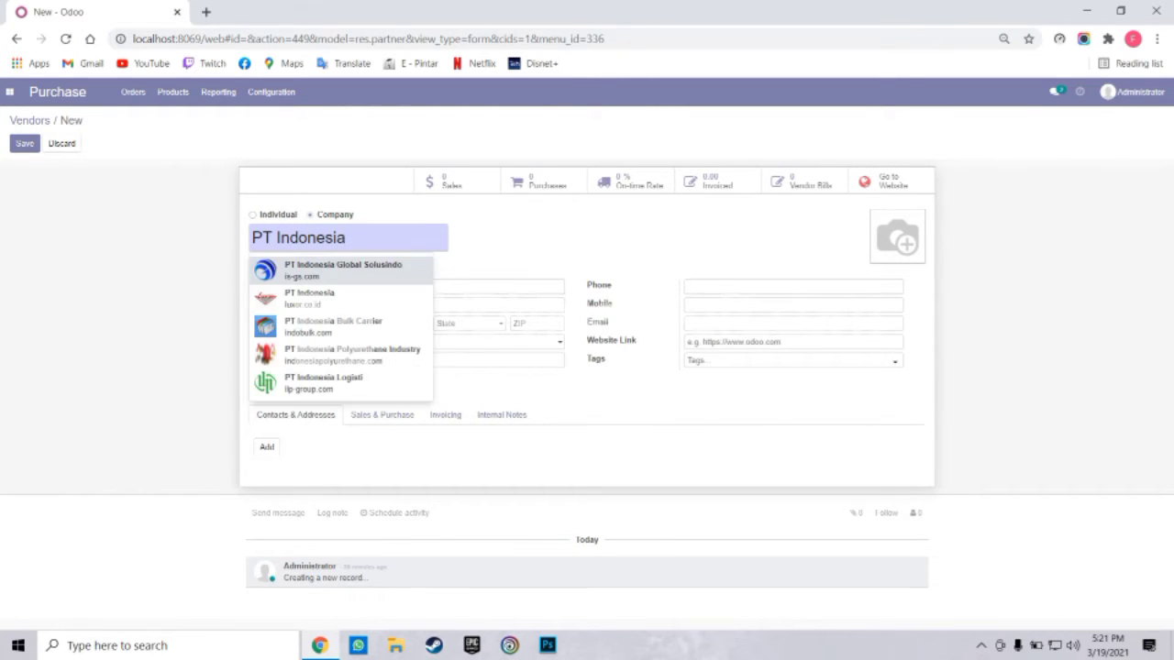
{"action": "left_click", "coordinate": [499, 287]}
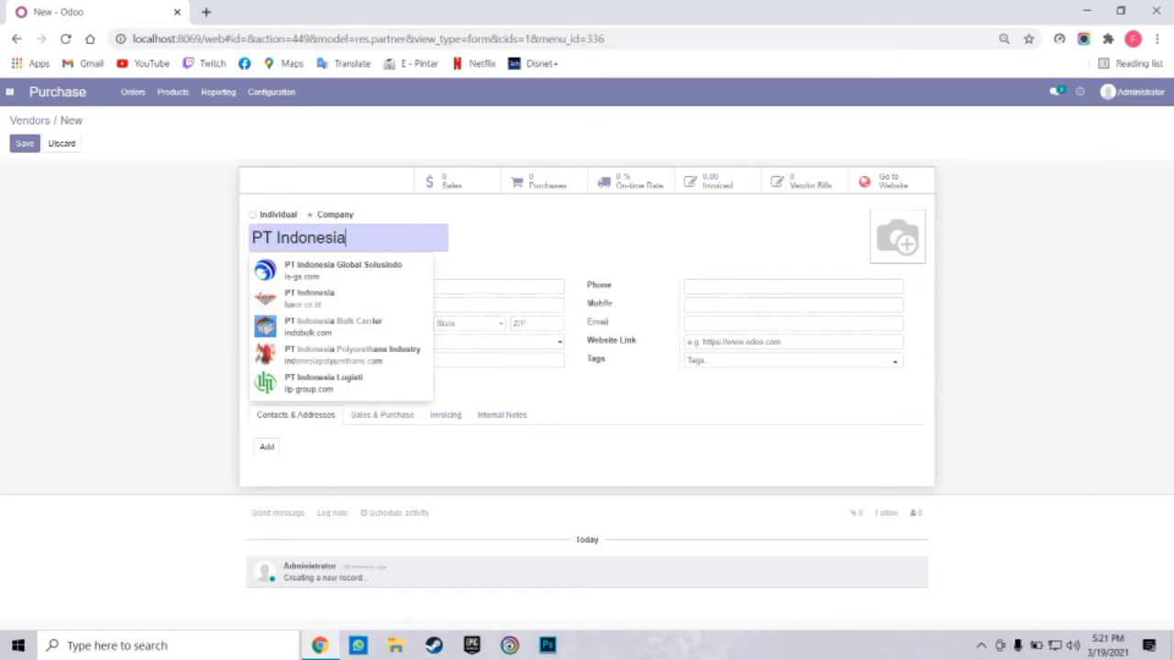
{"action": "key", "text": "Escape"}
{"action": "left_click", "coordinate": [454, 287]}
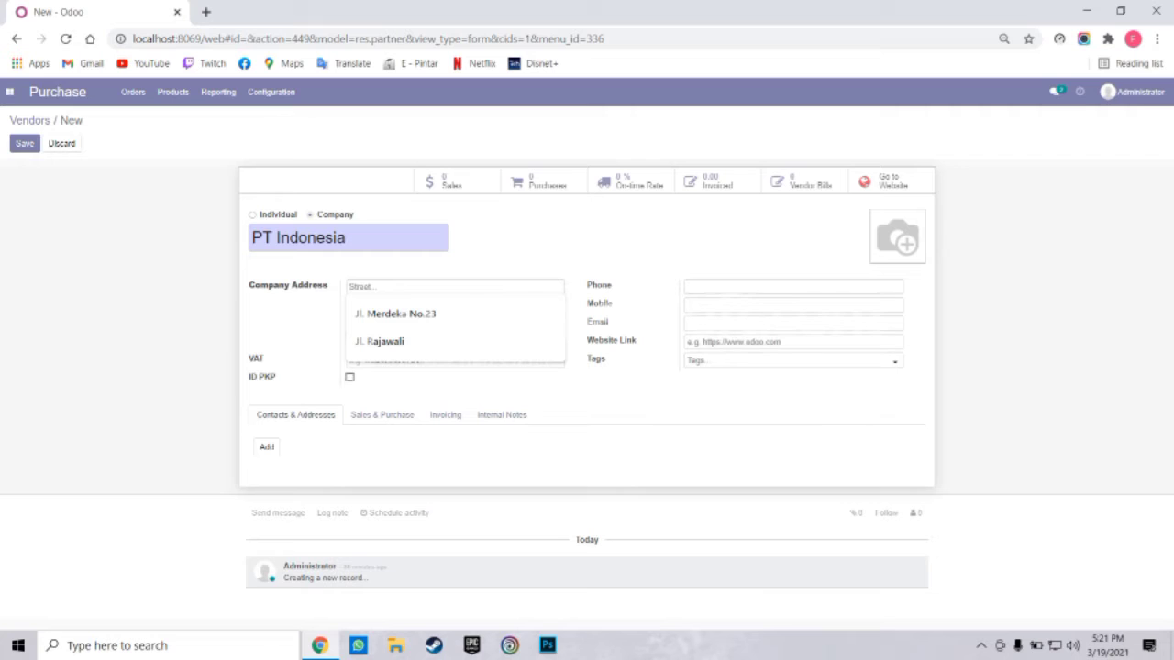
{"action": "type", "text": "Jl. R"}
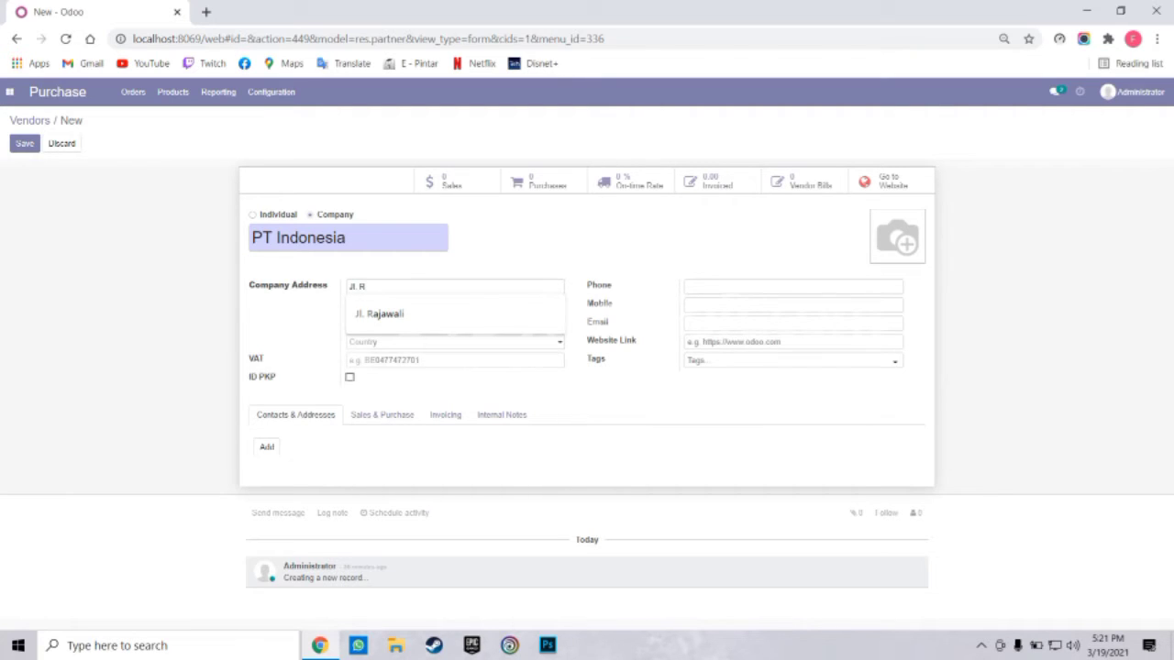
{"action": "type", "text": "ajawali"}
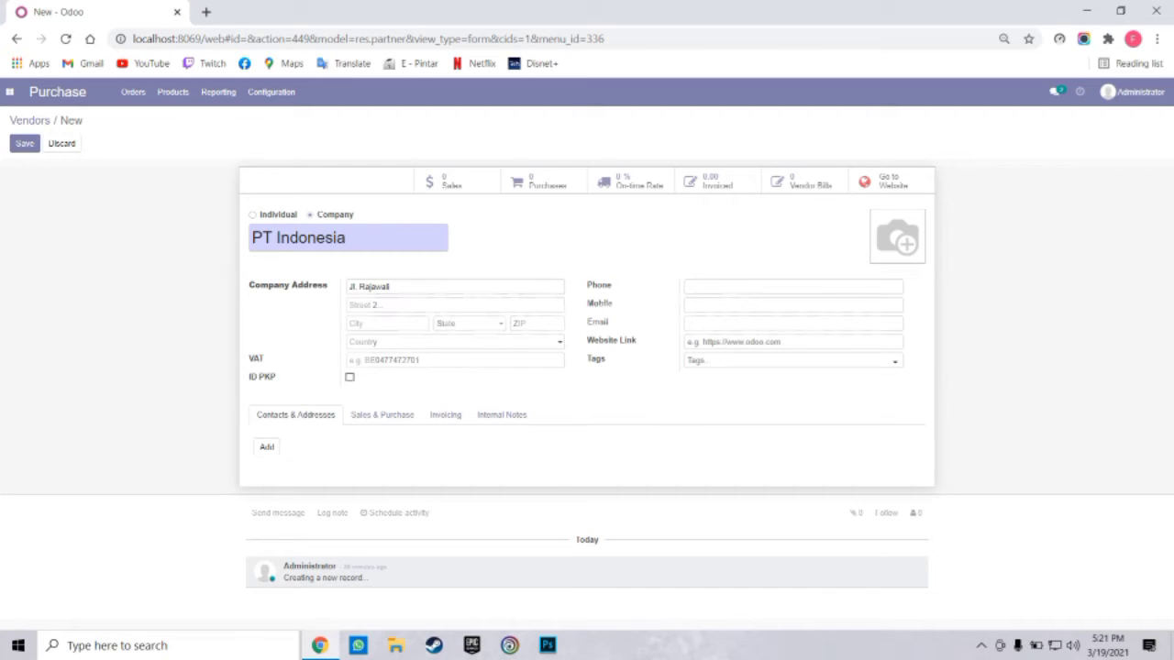
Fill in city Bandung, state Jawa Barat (ID), the suggested ZIP and country Indonesia
{"action": "double_click", "coordinate": [307, 286]}
{"action": "left_click", "coordinate": [387, 324]}
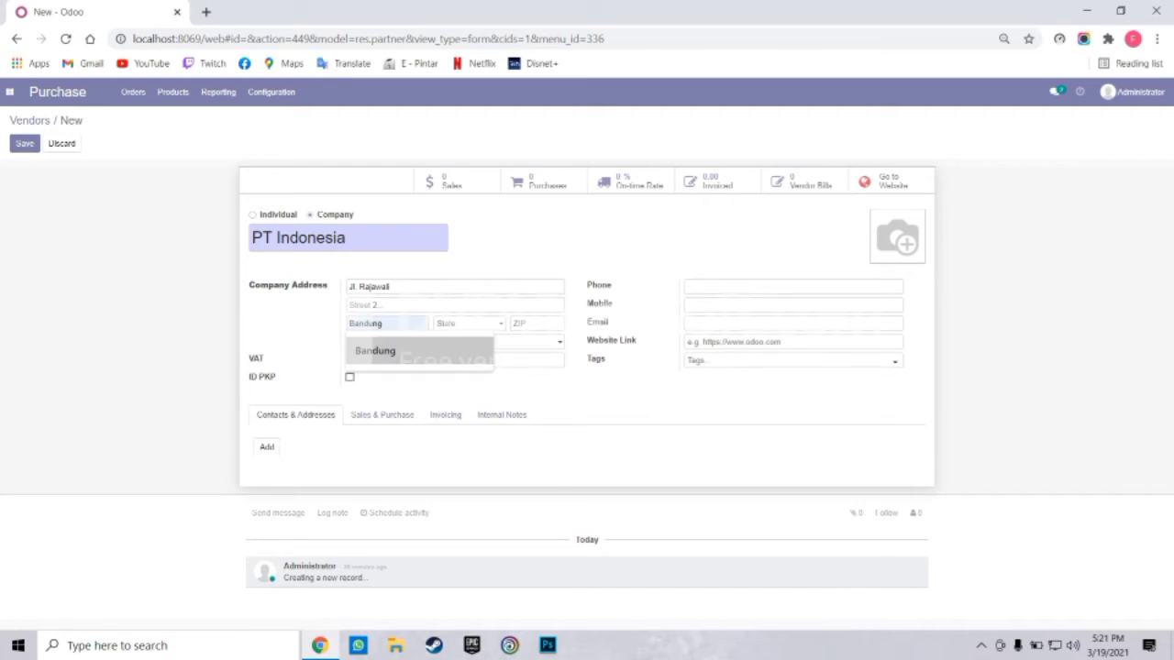
{"action": "left_click", "coordinate": [394, 352]}
{"action": "left_click", "coordinate": [468, 324]}
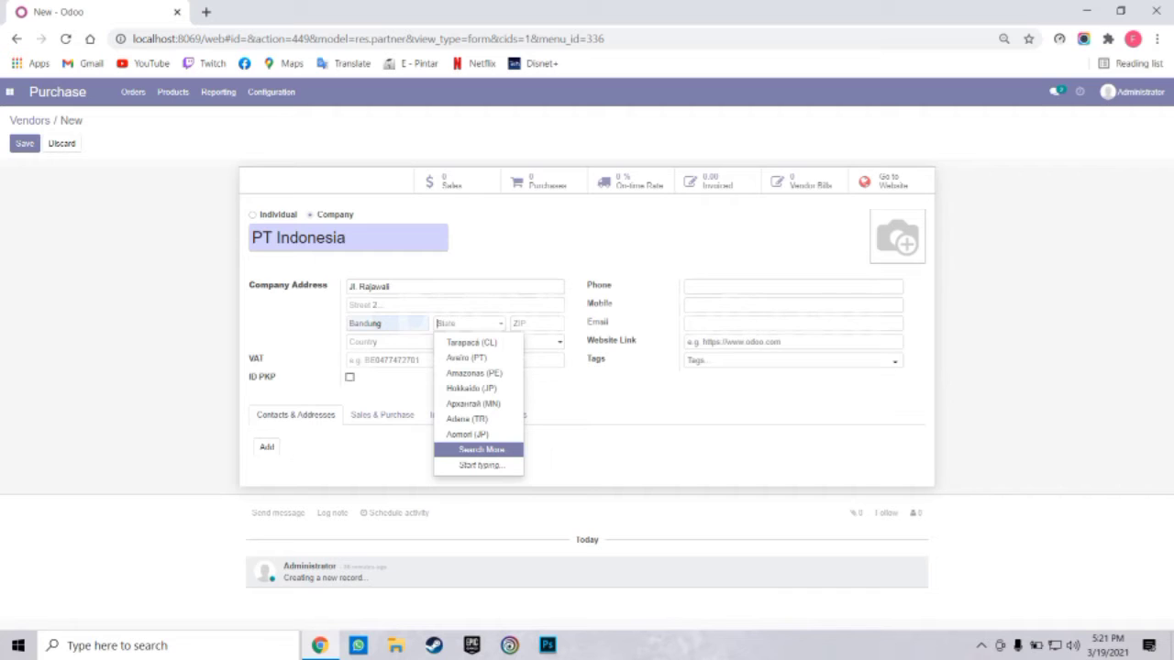
{"action": "type", "text": "Jawa"}
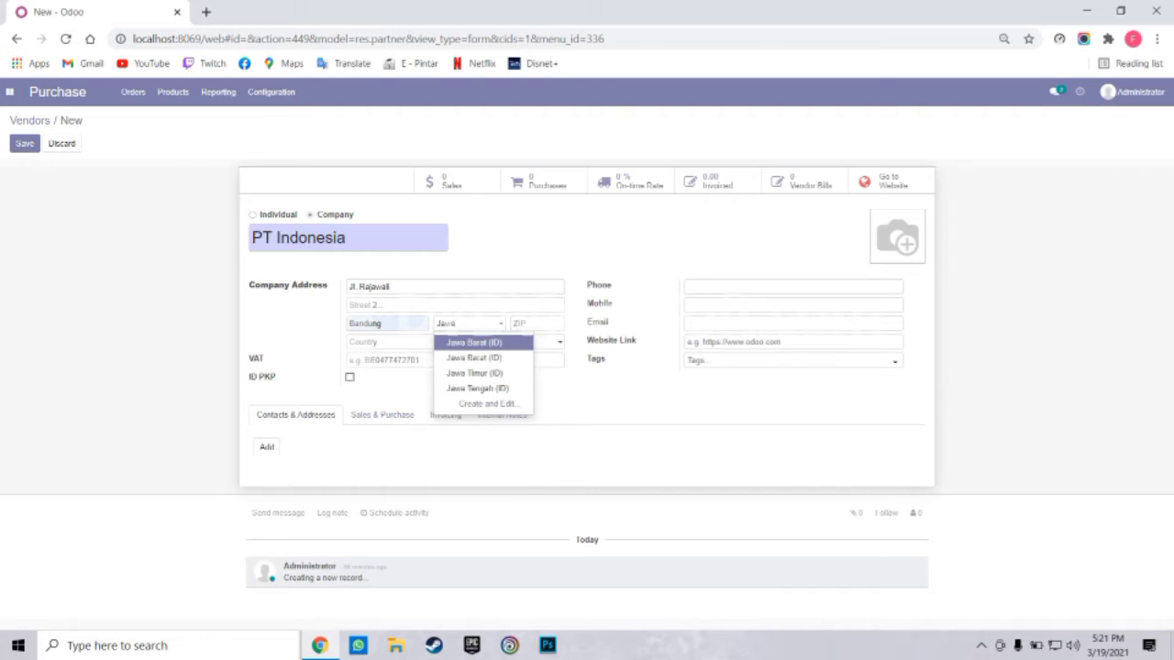
{"action": "key", "text": "Return"}
{"action": "left_click", "coordinate": [514, 322]}
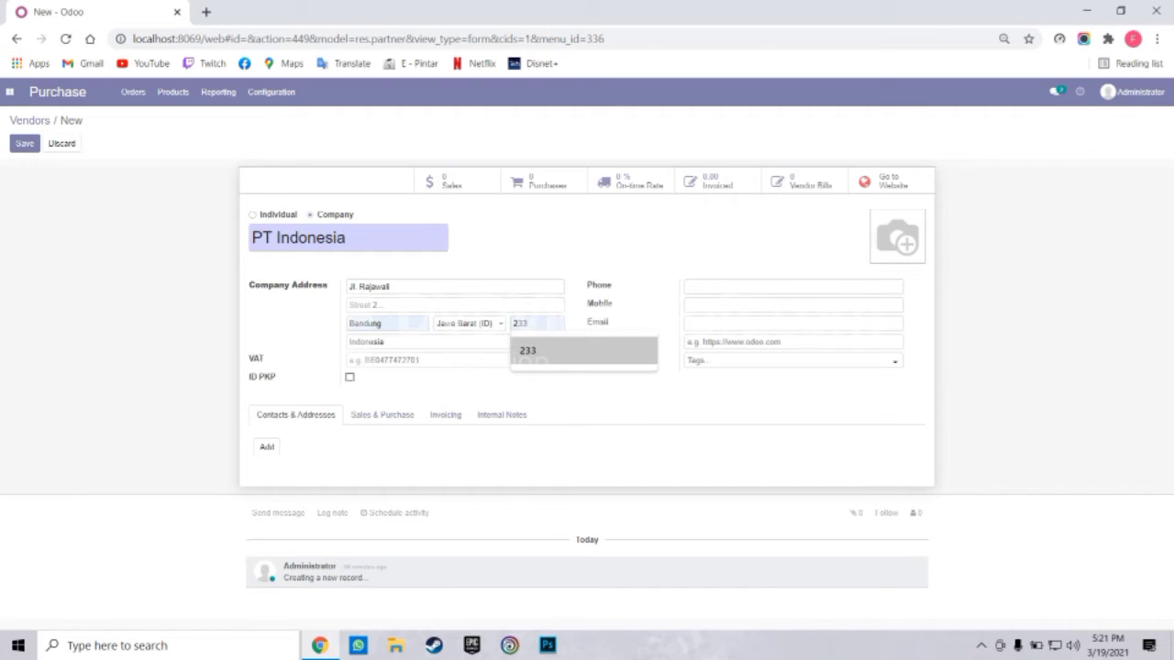
{"action": "key", "text": "Down"}
{"action": "key", "text": "Tab"}
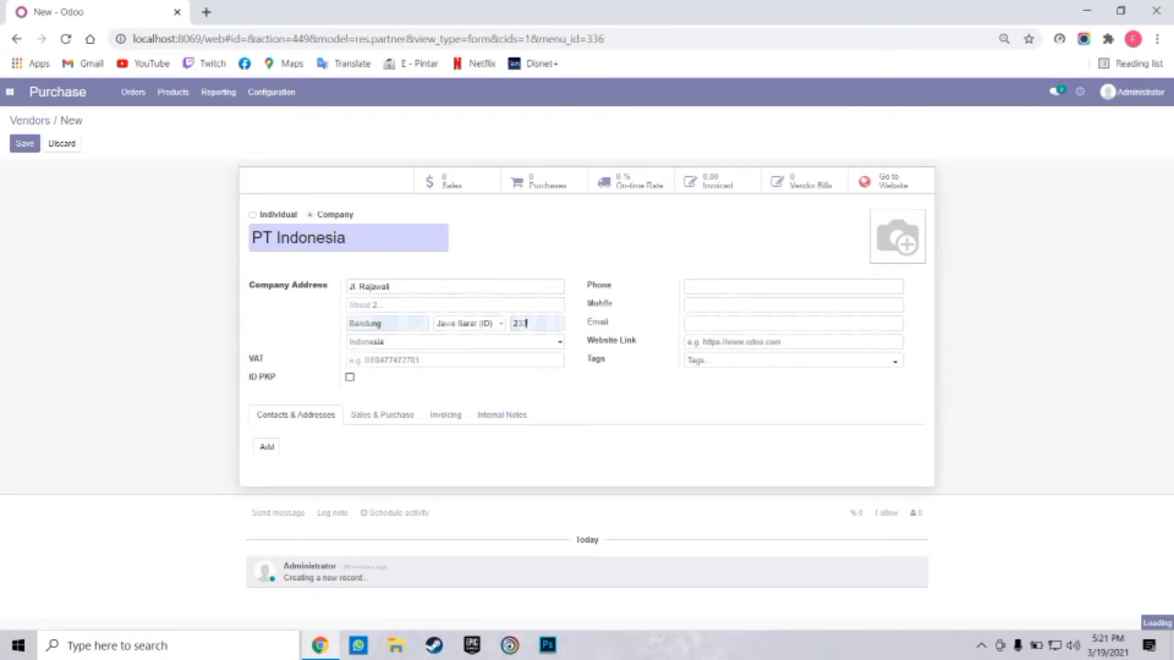
{"action": "key", "text": "Down"}
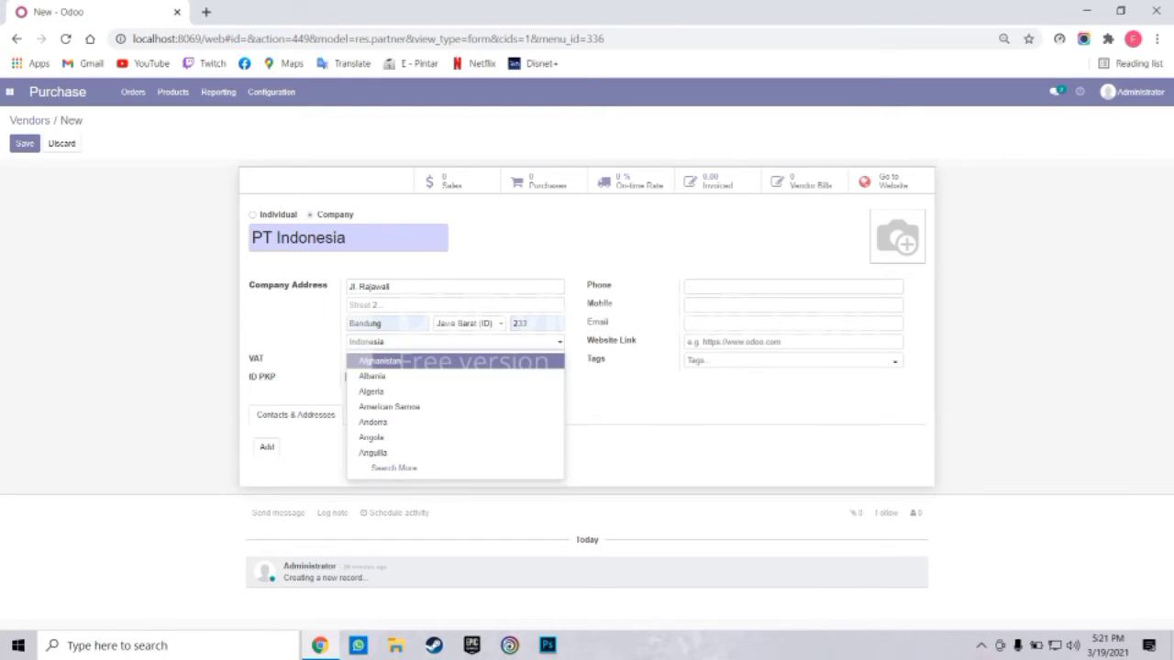
{"action": "key", "text": "Escape"}
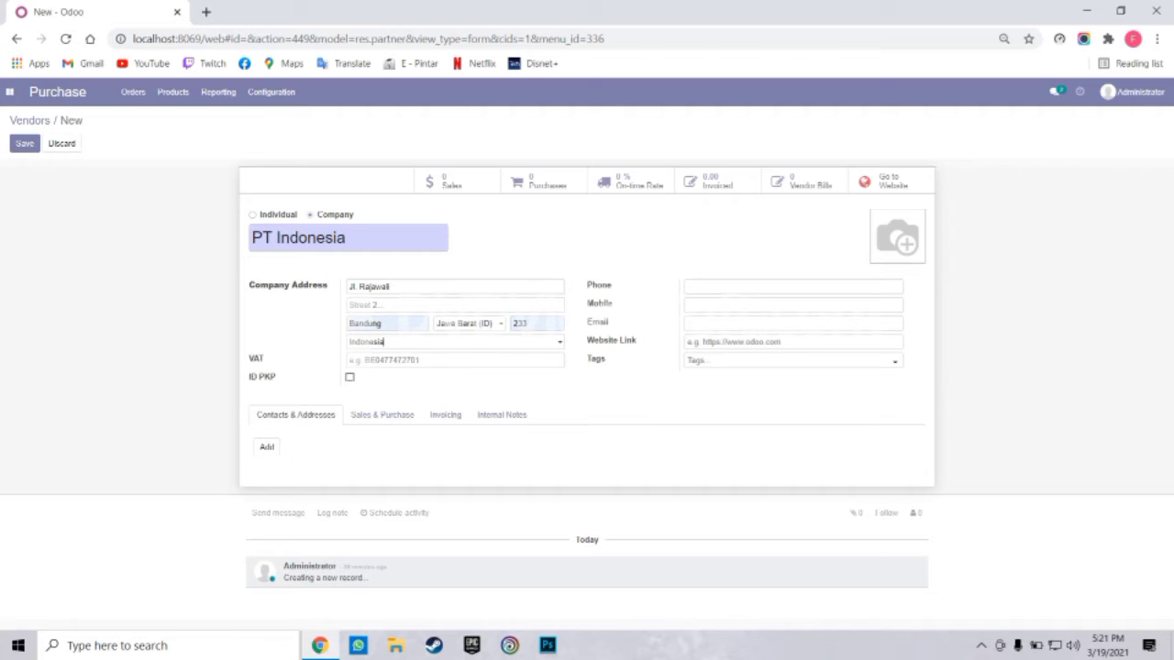
{"action": "left_click", "coordinate": [792, 287]}
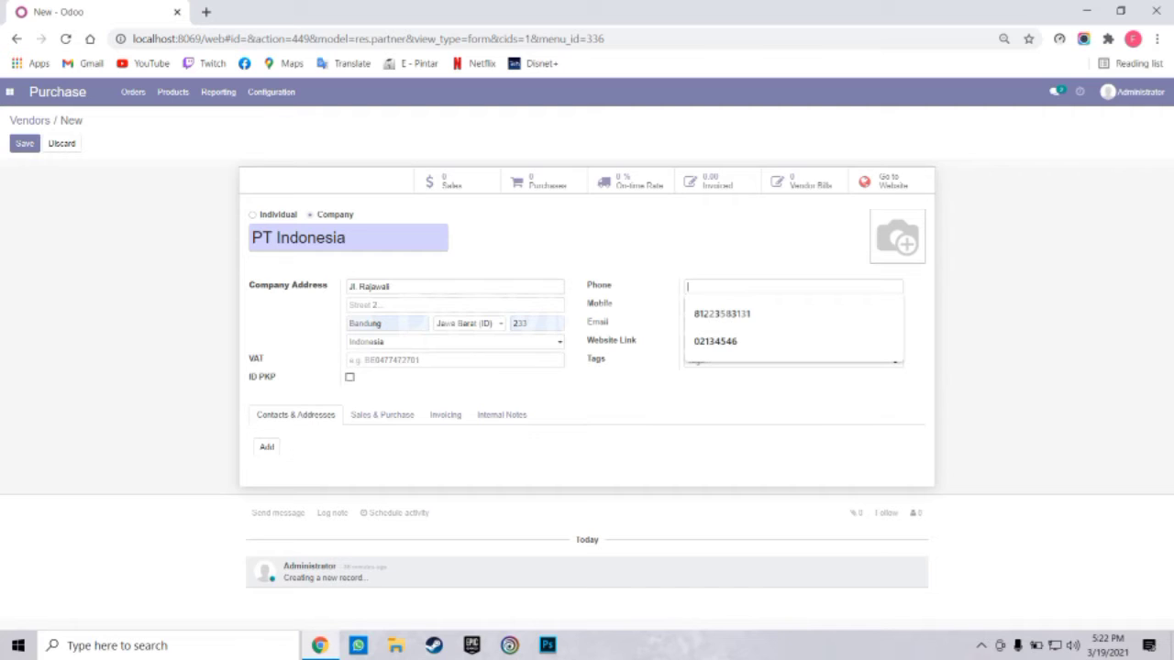
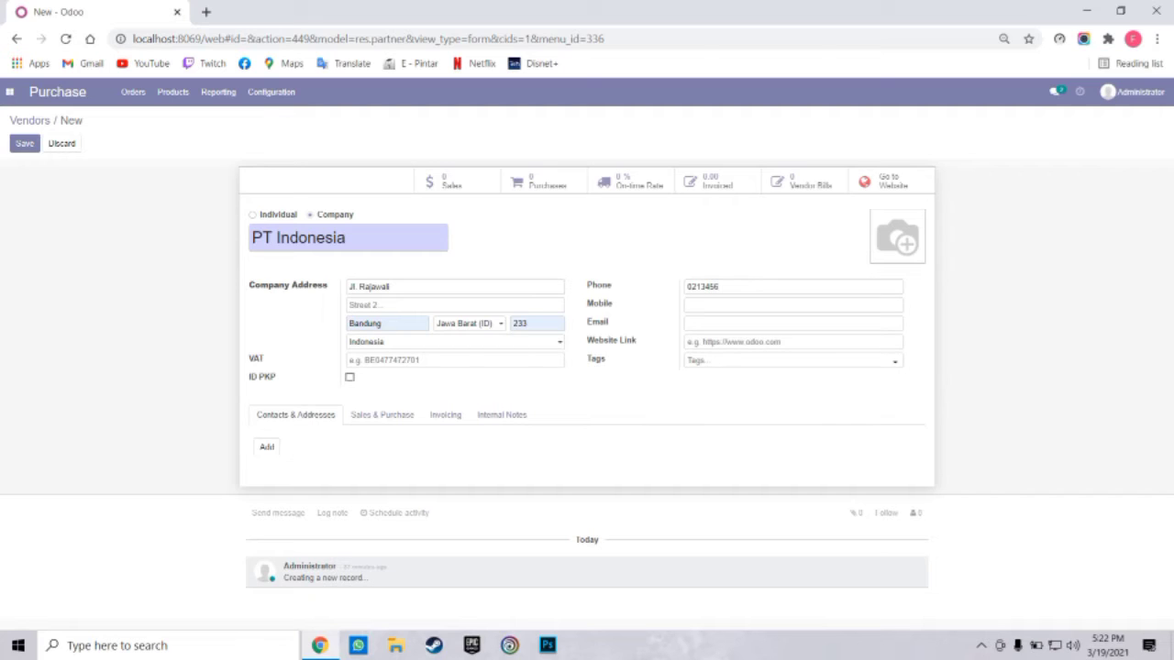
Enter the vendor's phone number and accept the suggested company e-mail address
{"action": "left_click", "coordinate": [792, 323]}
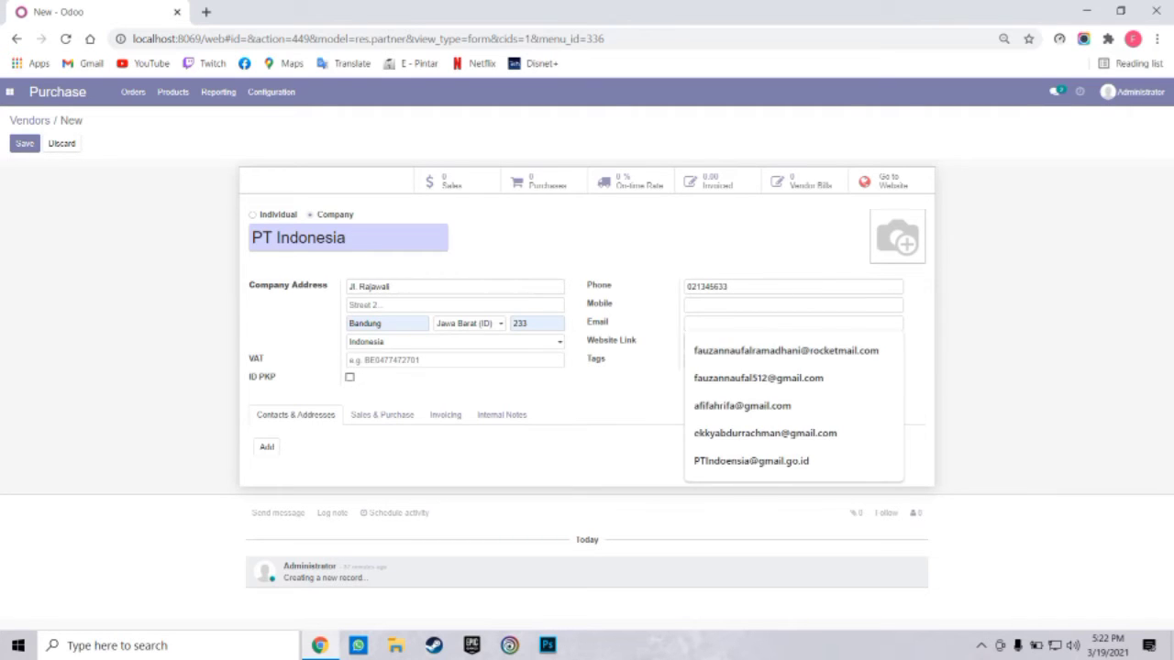
{"action": "type", "text": "P"}
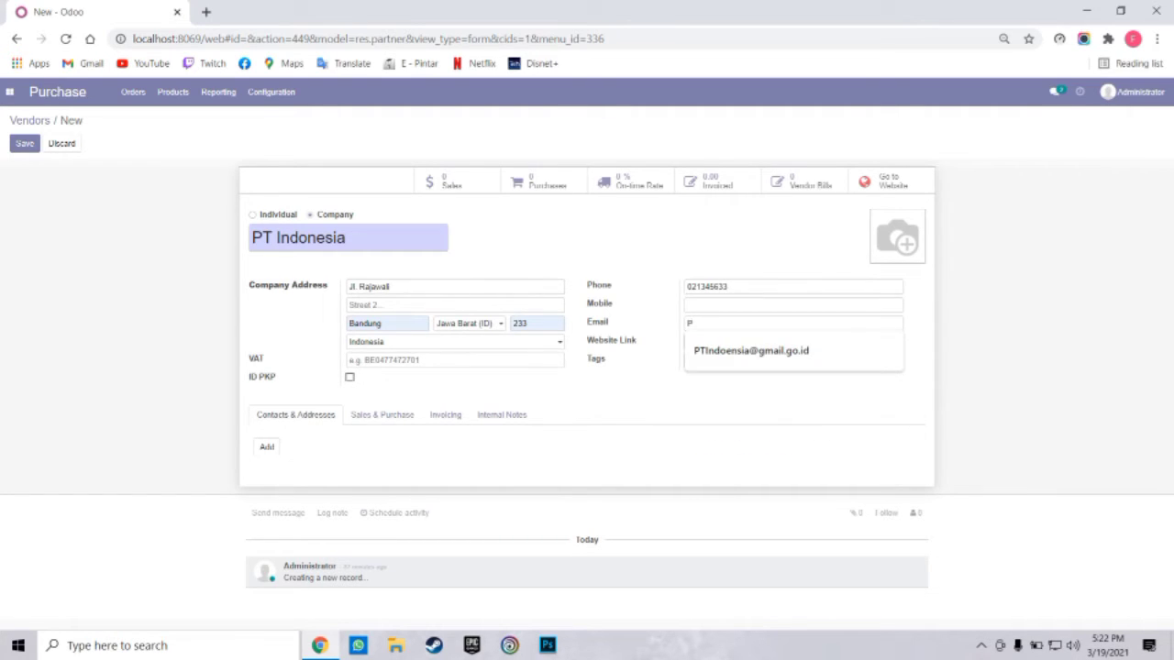
{"action": "type", "text": "T"}
{"action": "key", "text": "Down"}
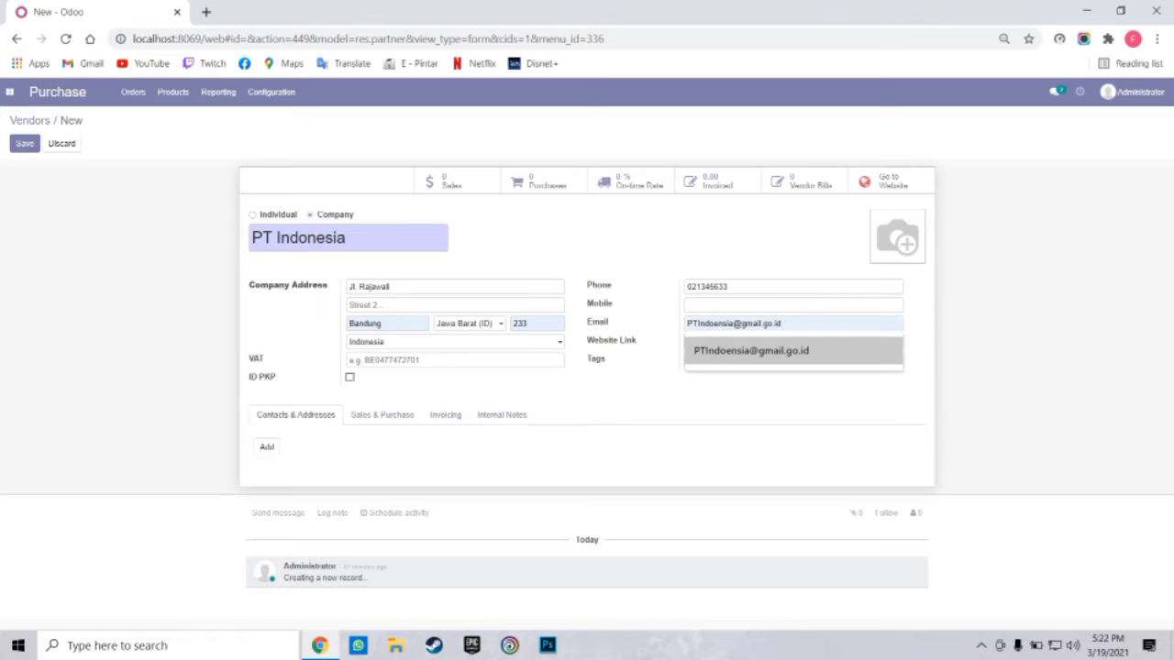
{"action": "key", "text": "Return"}
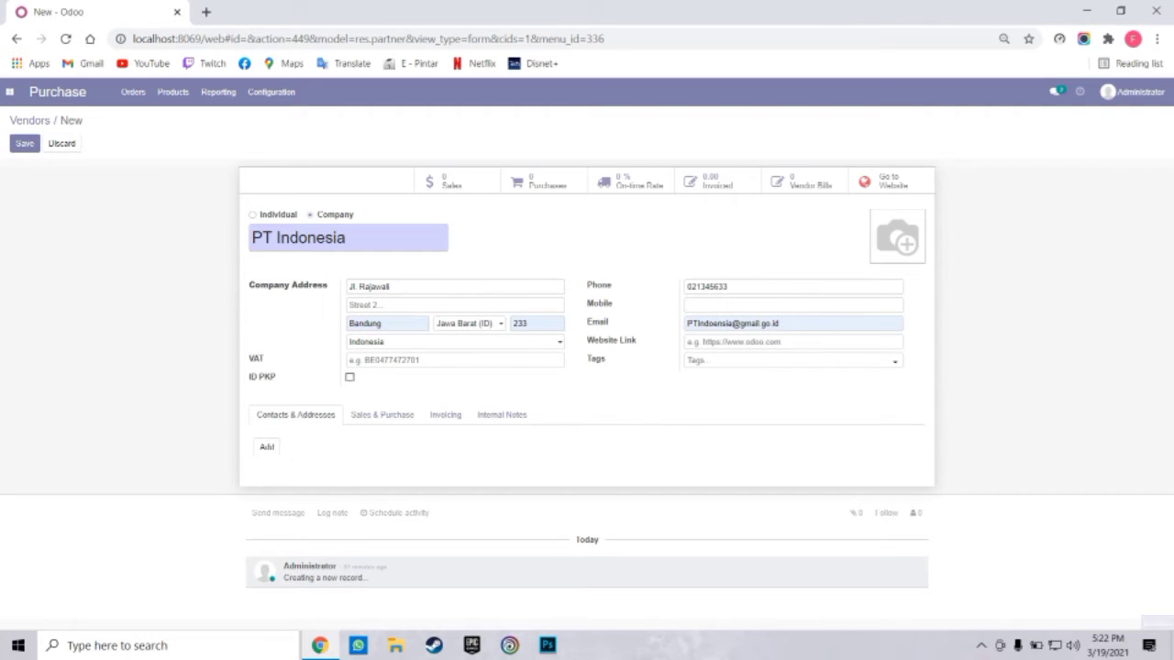
{"action": "type", "text": "n"}
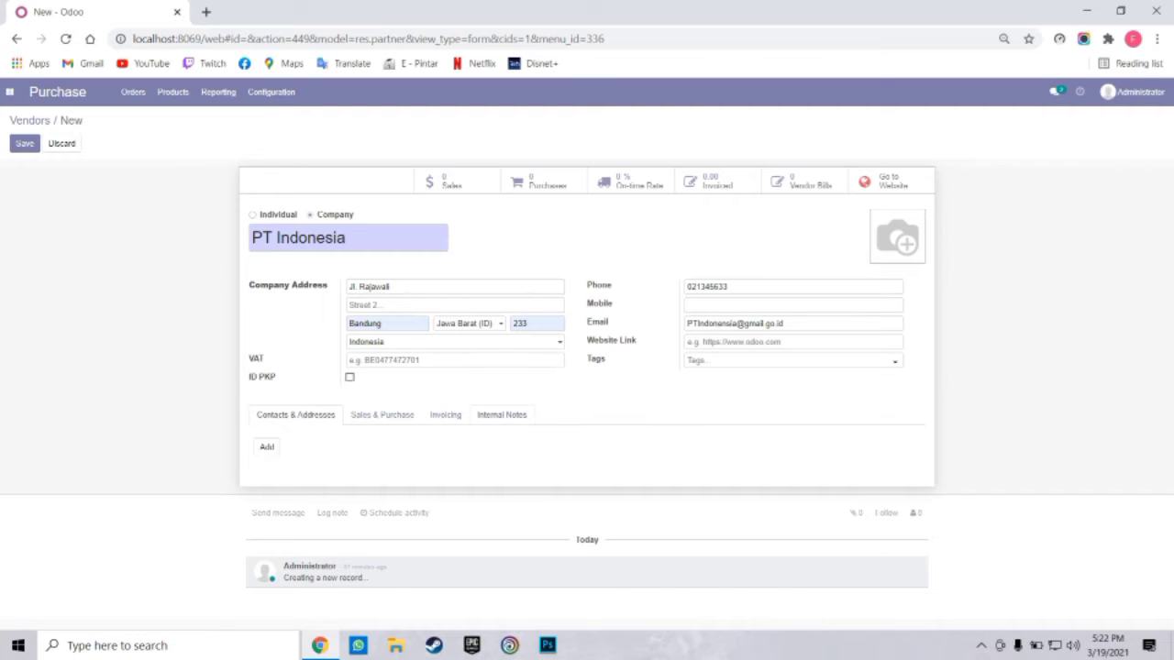
Under Invoicing, add a bank account line and create a new bank named BCA
{"action": "left_click", "coordinate": [501, 414]}
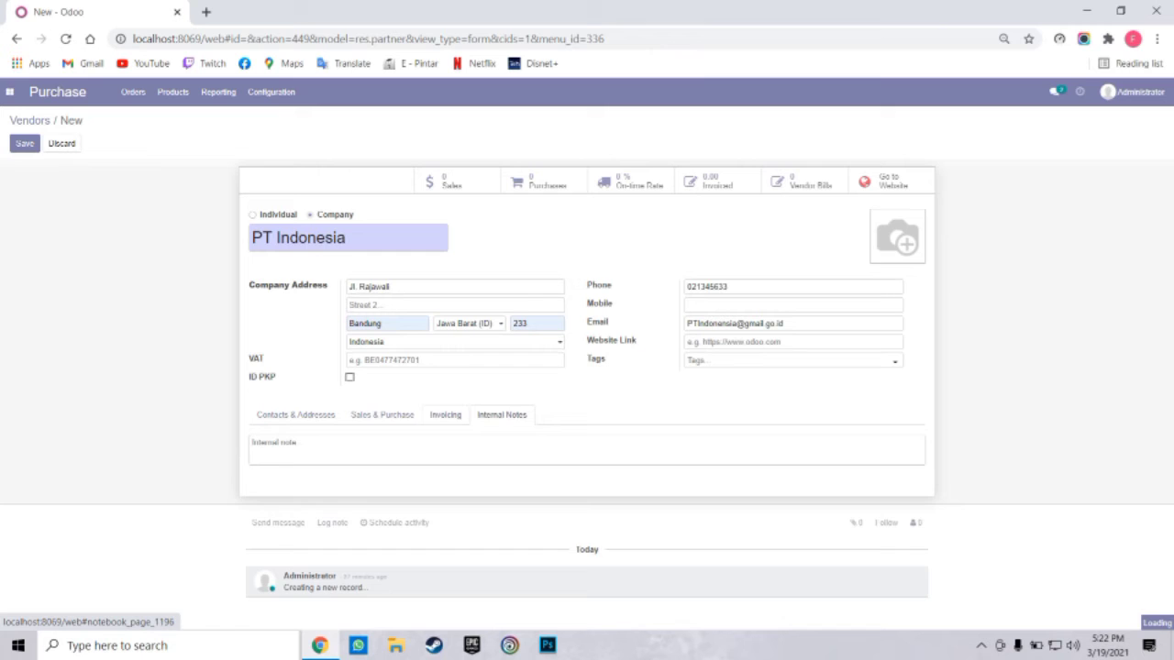
{"action": "left_click", "coordinate": [446, 414]}
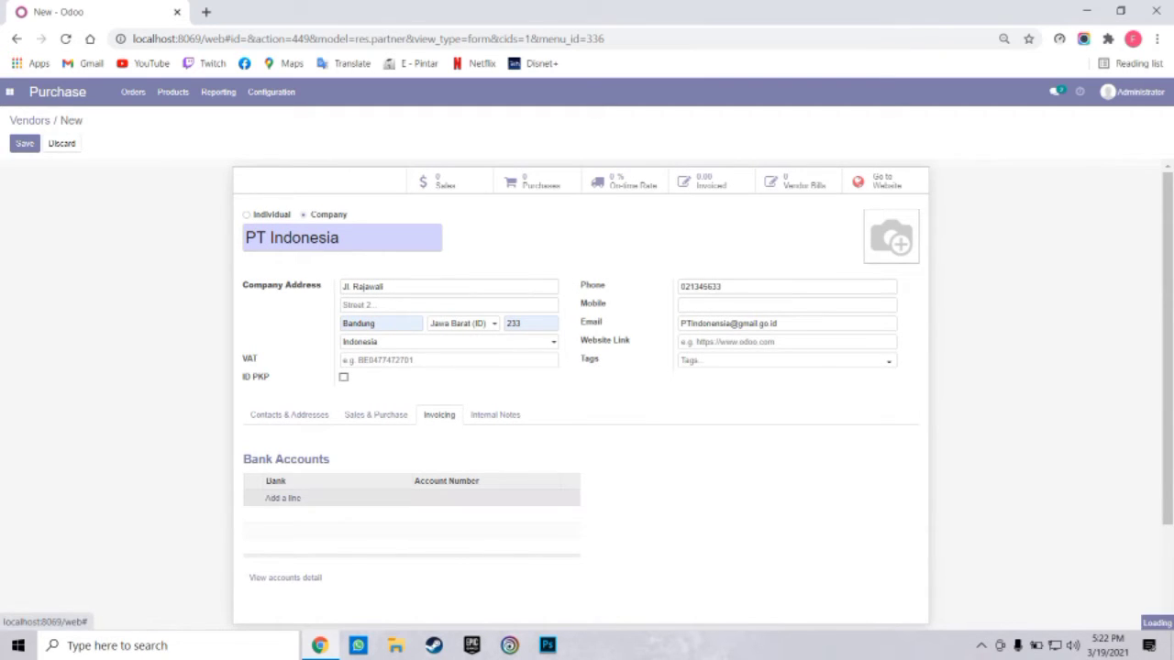
{"action": "left_click", "coordinate": [282, 498]}
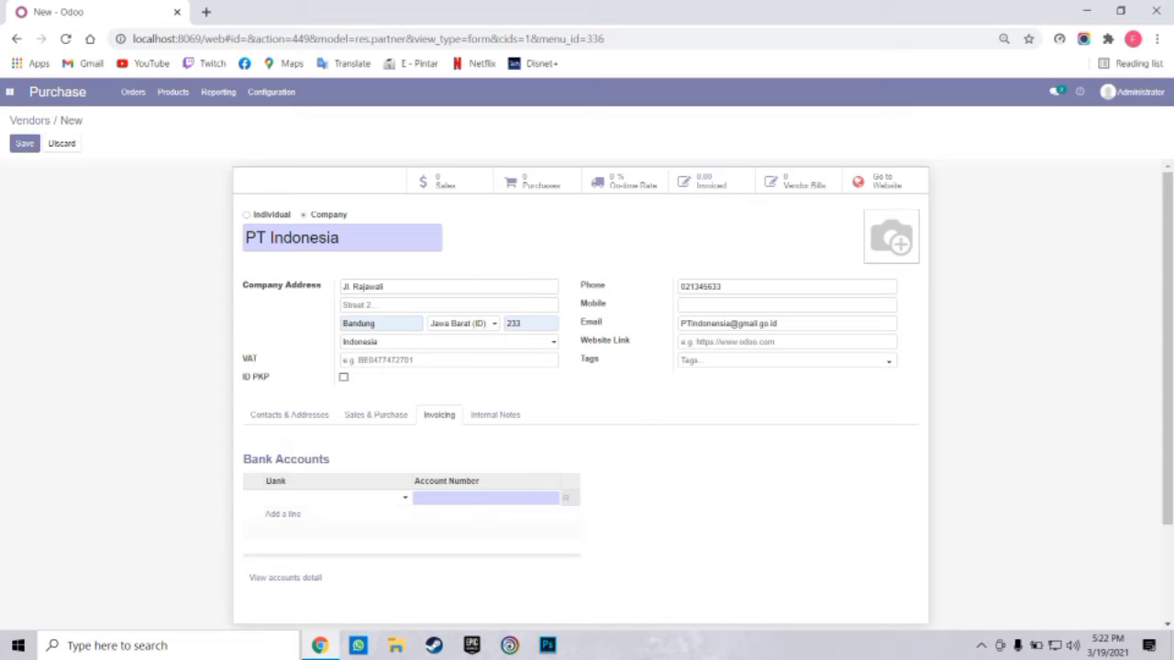
{"action": "left_click", "coordinate": [323, 498]}
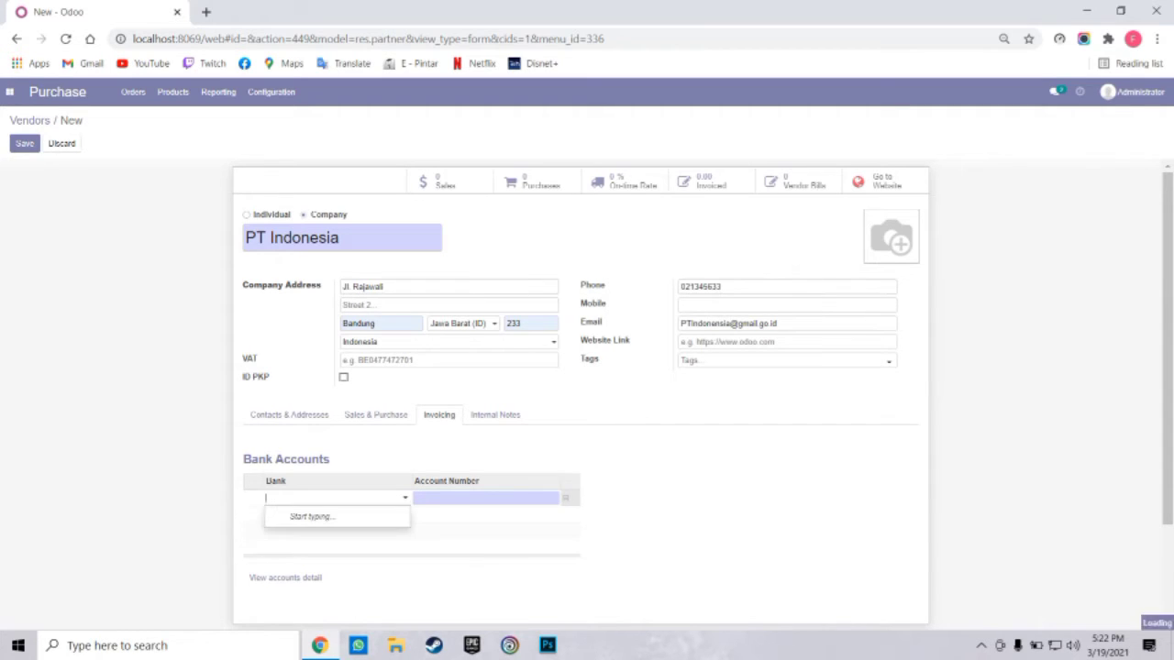
{"action": "type", "text": "BCA"}
{"action": "key", "text": "Tab"}
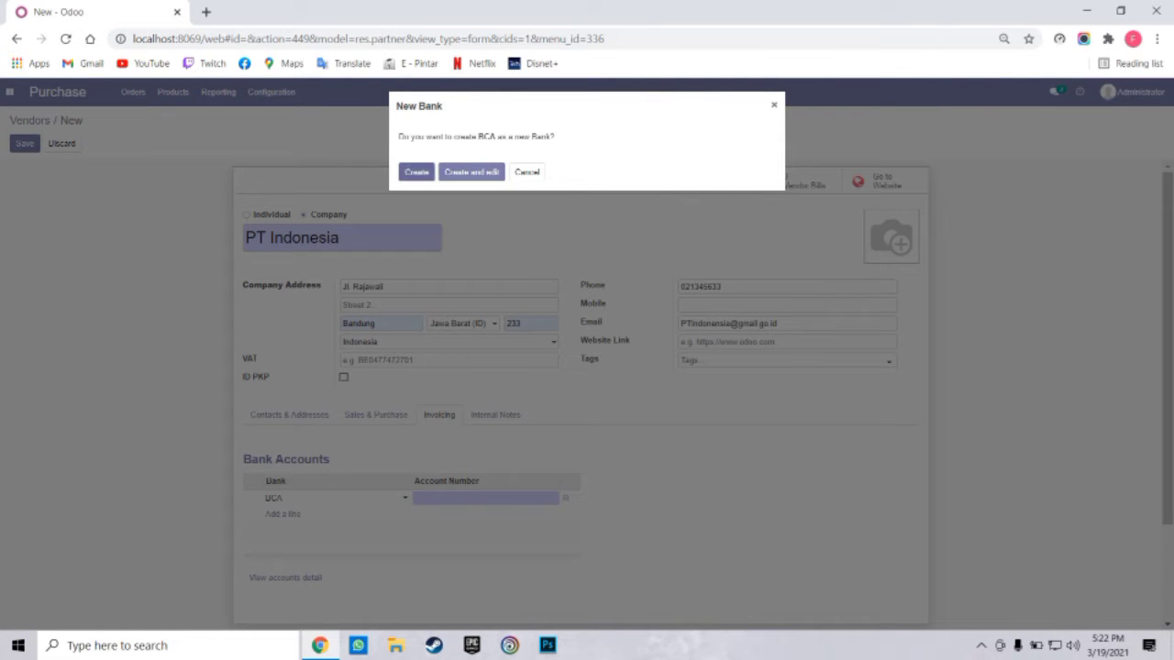
{"action": "left_click", "coordinate": [471, 173]}
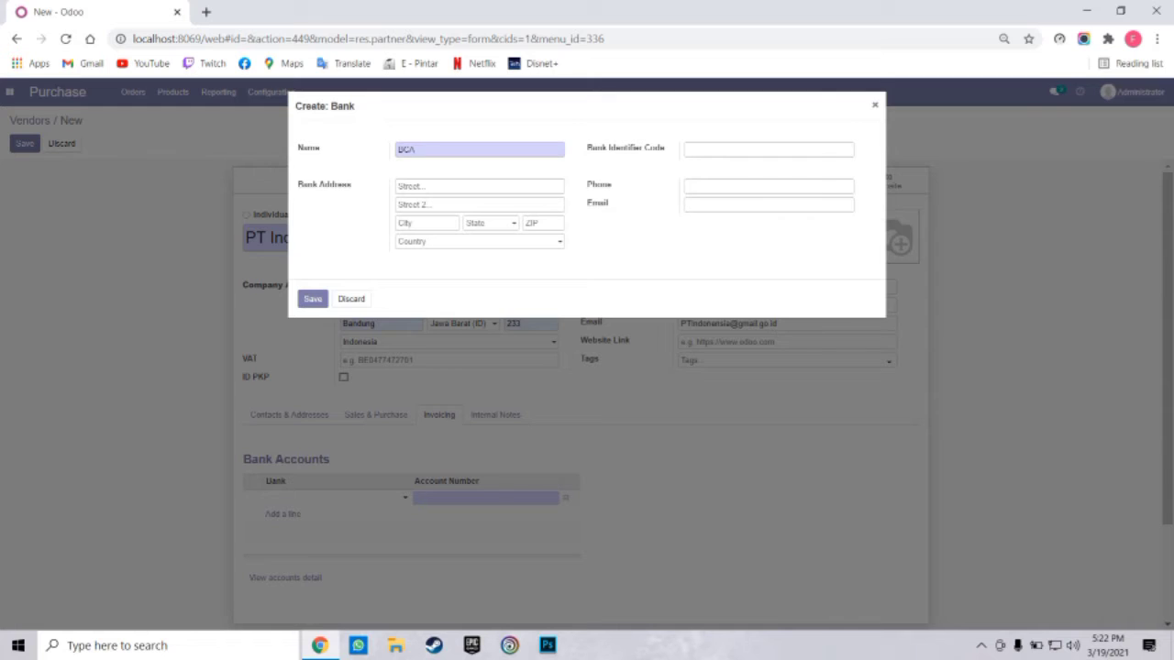
Save bank BCA with the suggested street, city Bandung, state Jawa Barat, ZIP 233 and its phone
{"action": "left_click", "coordinate": [468, 186]}
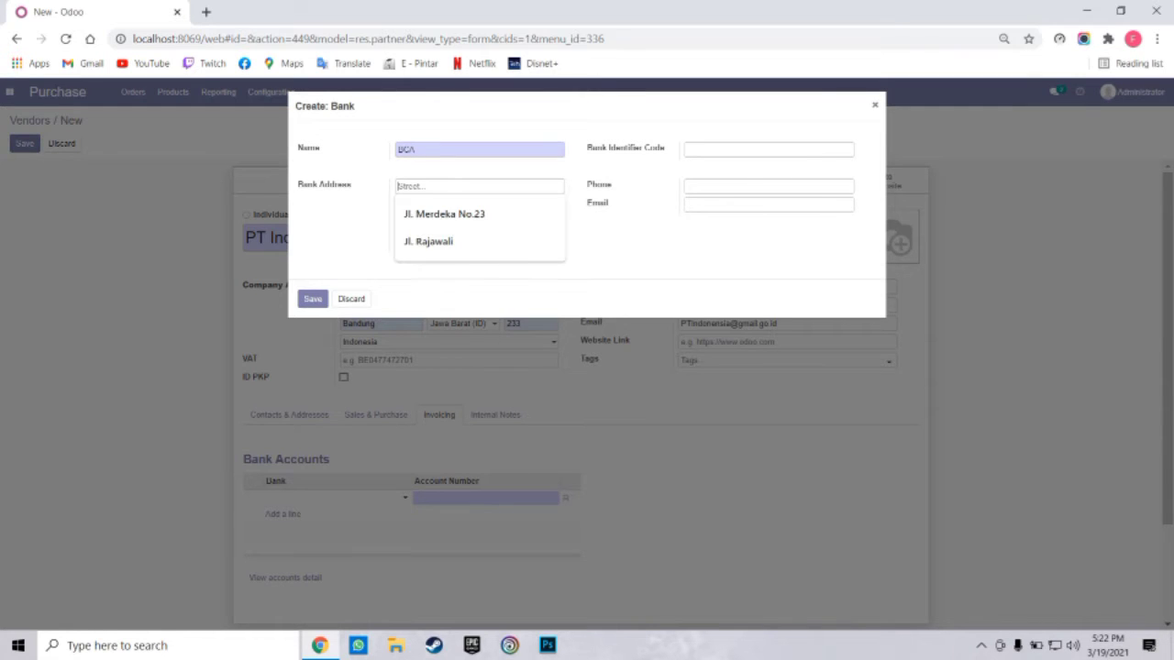
{"action": "key", "text": "Down"}
{"action": "key", "text": "Return"}
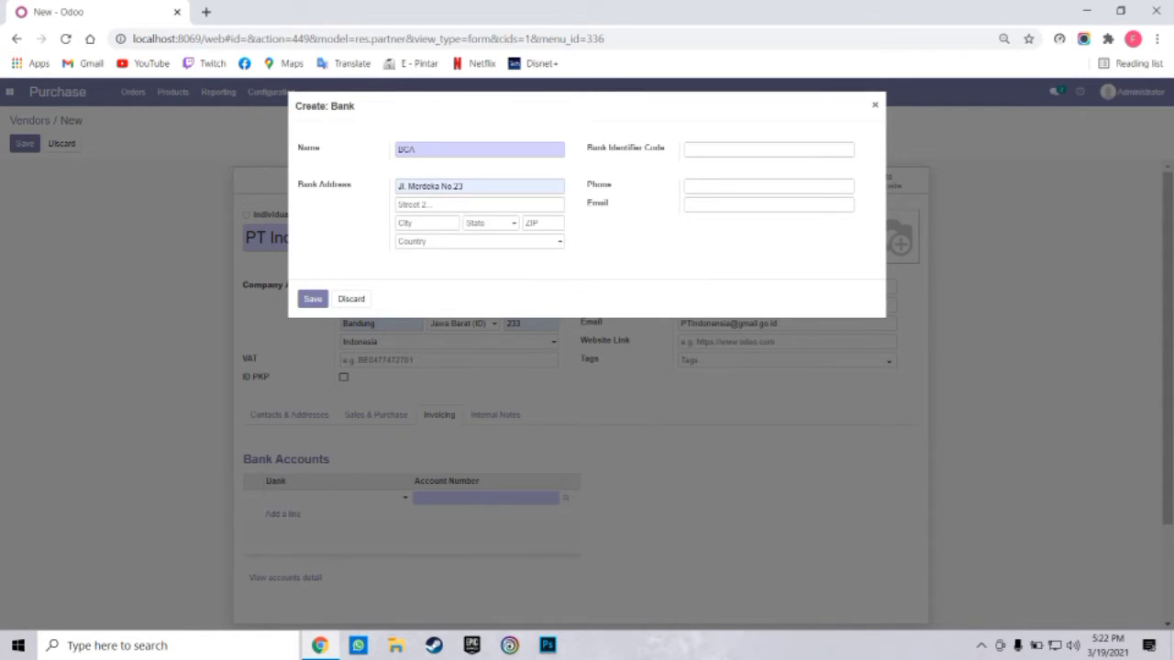
{"action": "left_click", "coordinate": [427, 222]}
{"action": "left_click", "coordinate": [423, 250]}
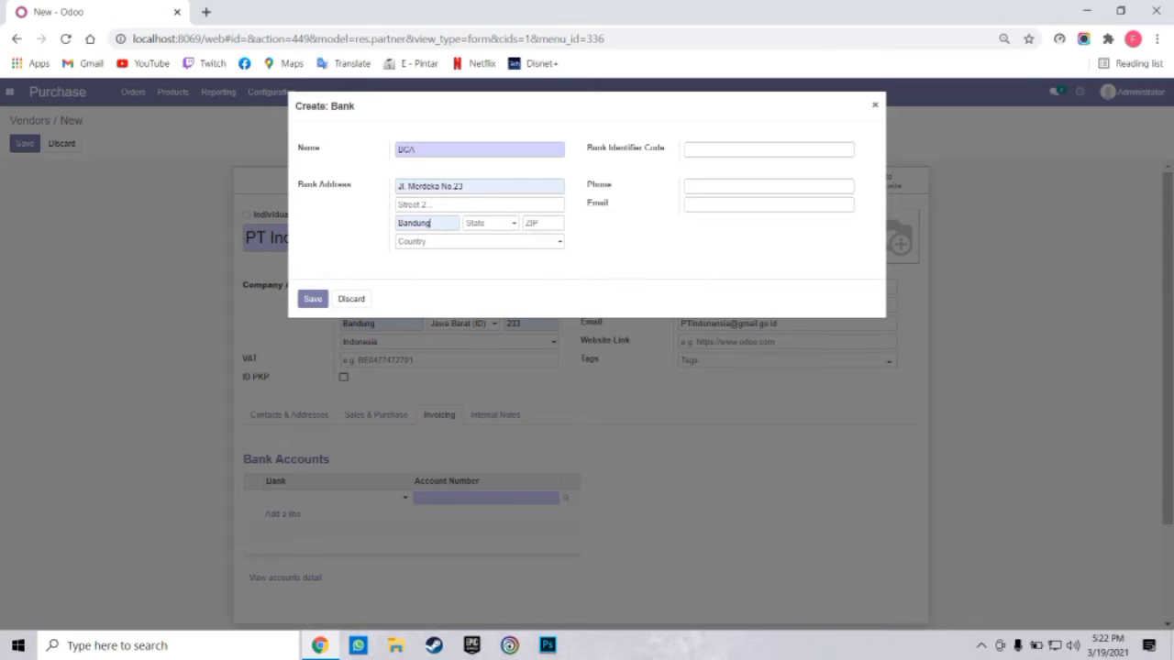
{"action": "left_click", "coordinate": [487, 223]}
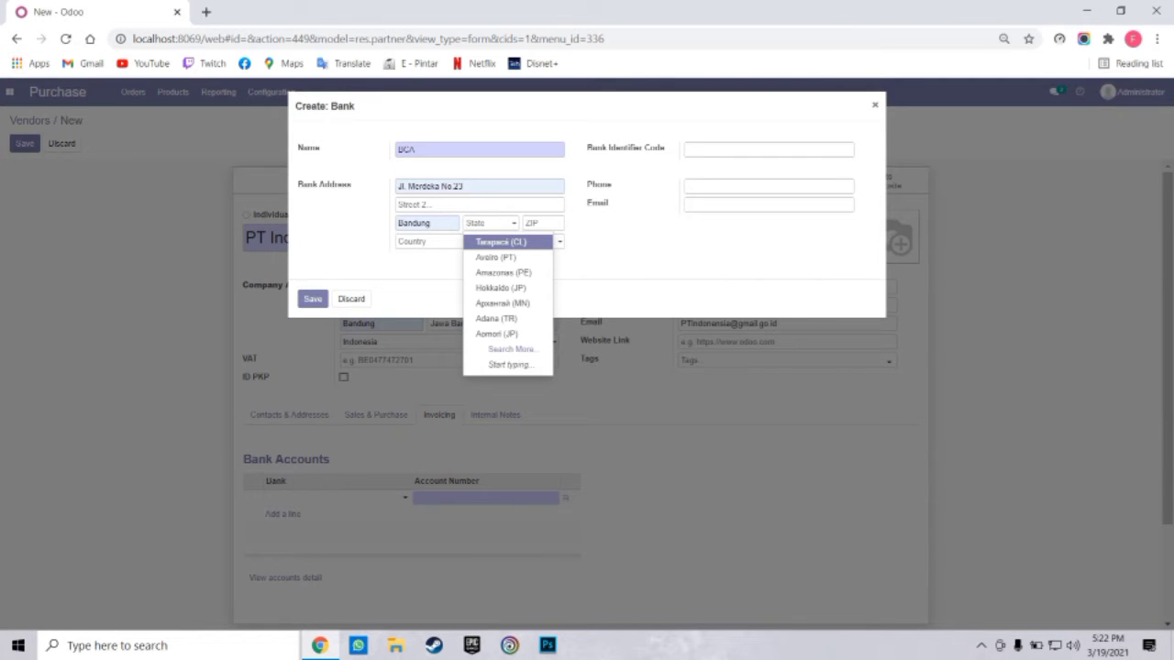
{"action": "type", "text": "Jawa Ba"}
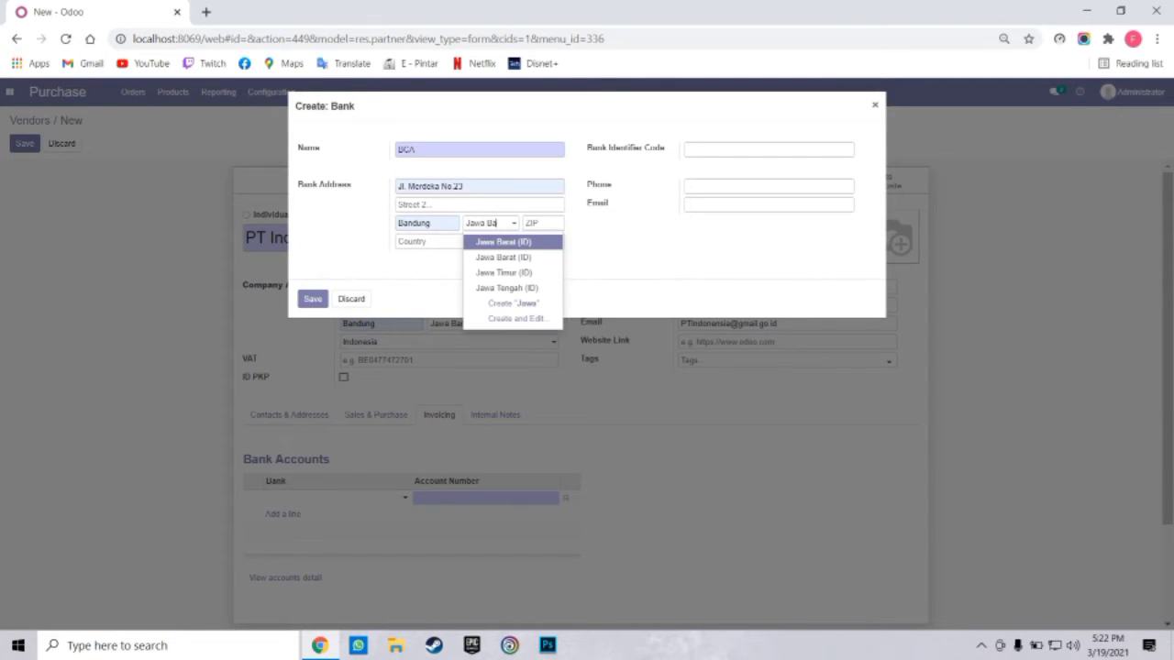
{"action": "type", "text": "rat"}
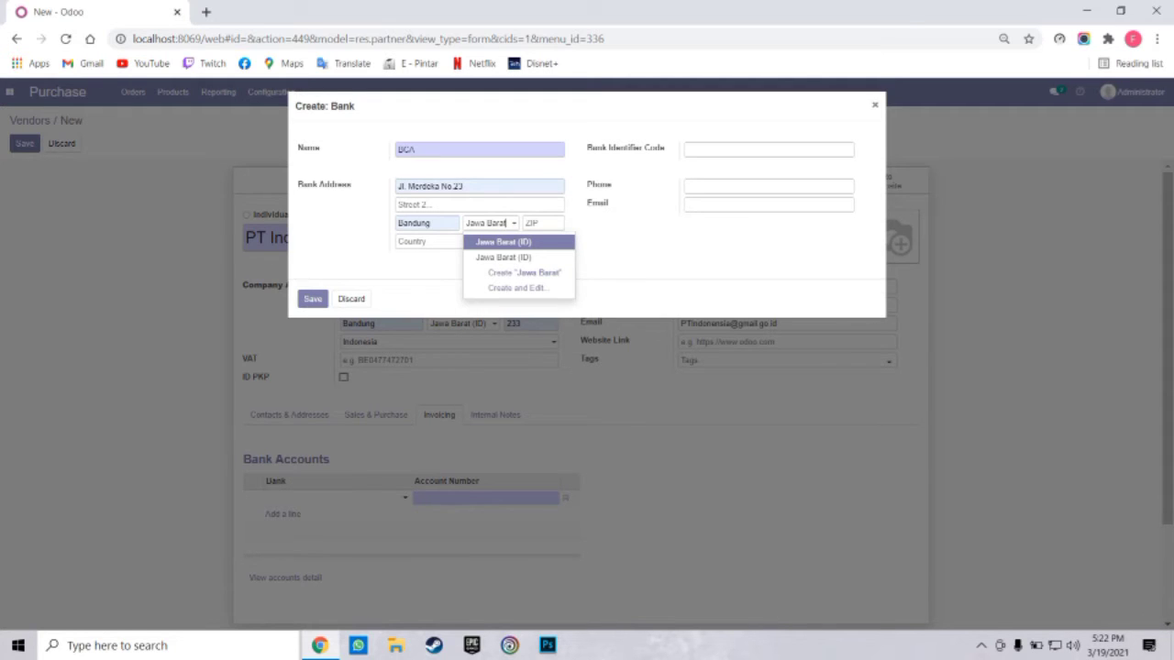
{"action": "key", "text": "Tab"}
{"action": "key", "text": "Down"}
{"action": "key", "text": "Down"}
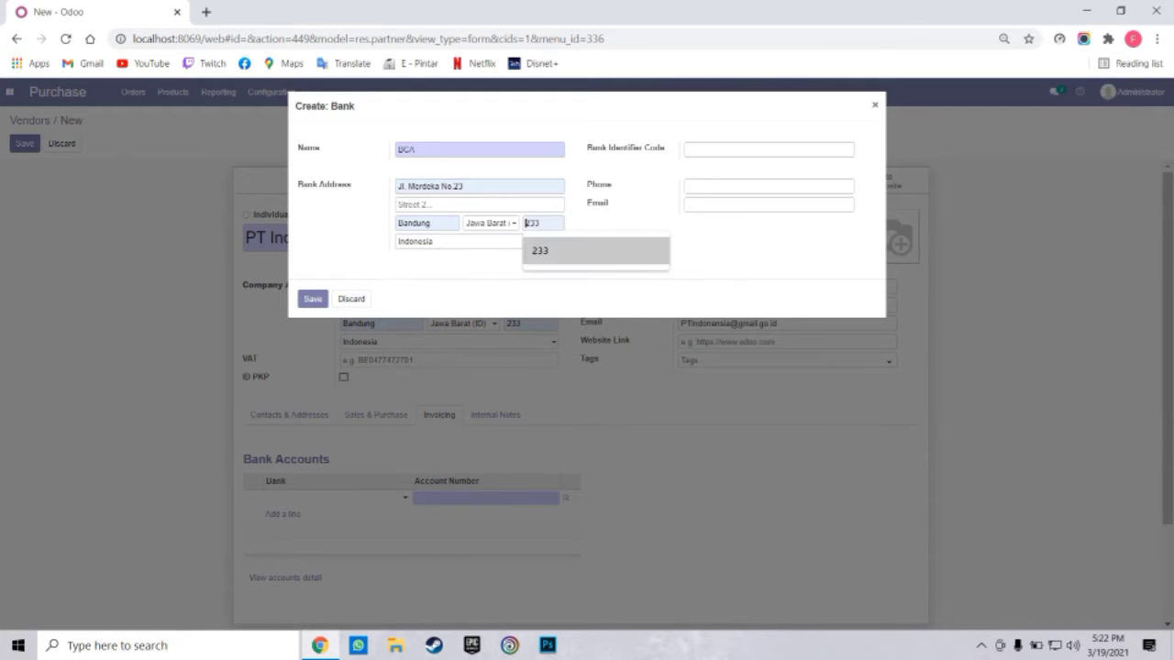
{"action": "key", "text": "Return"}
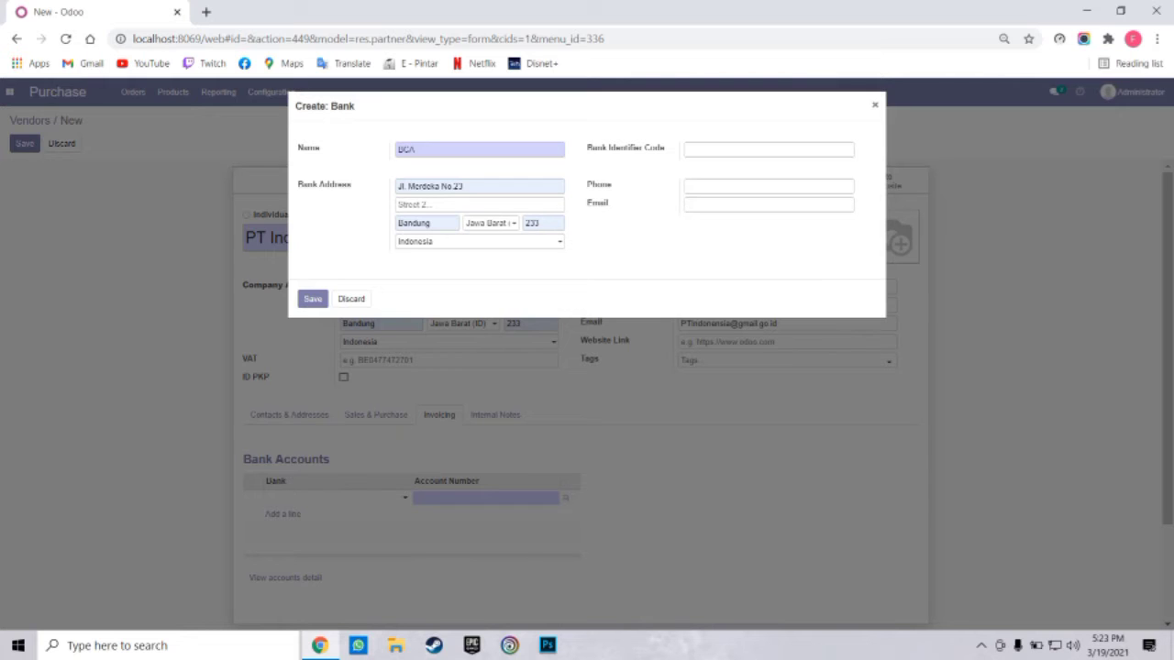
{"action": "key", "text": "Down"}
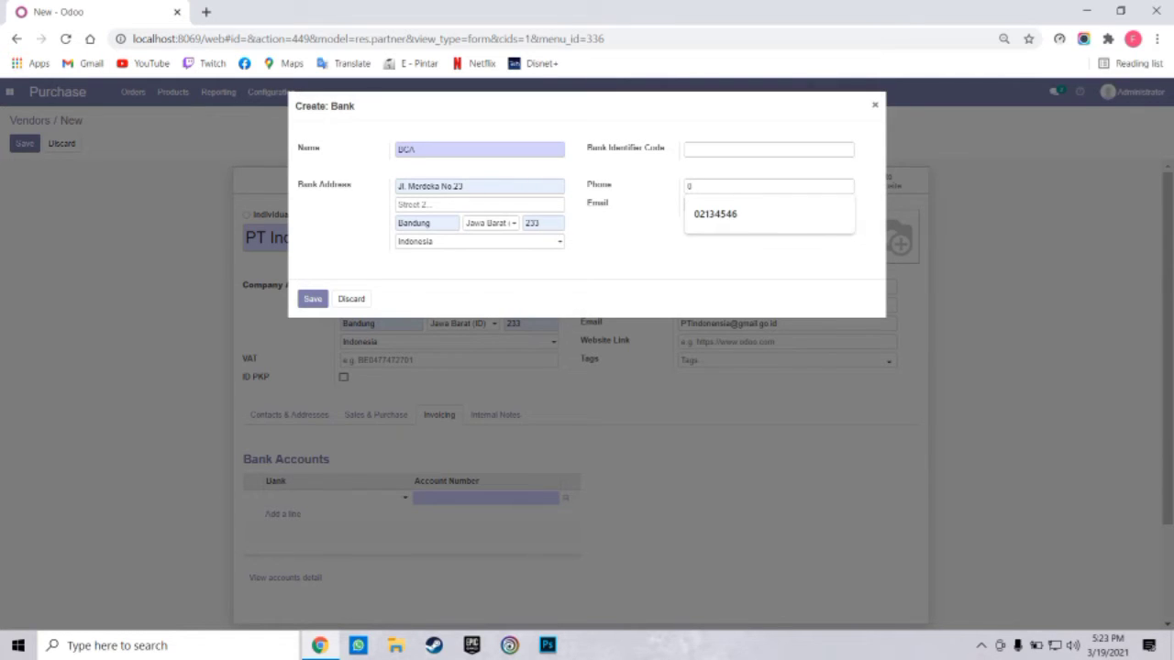
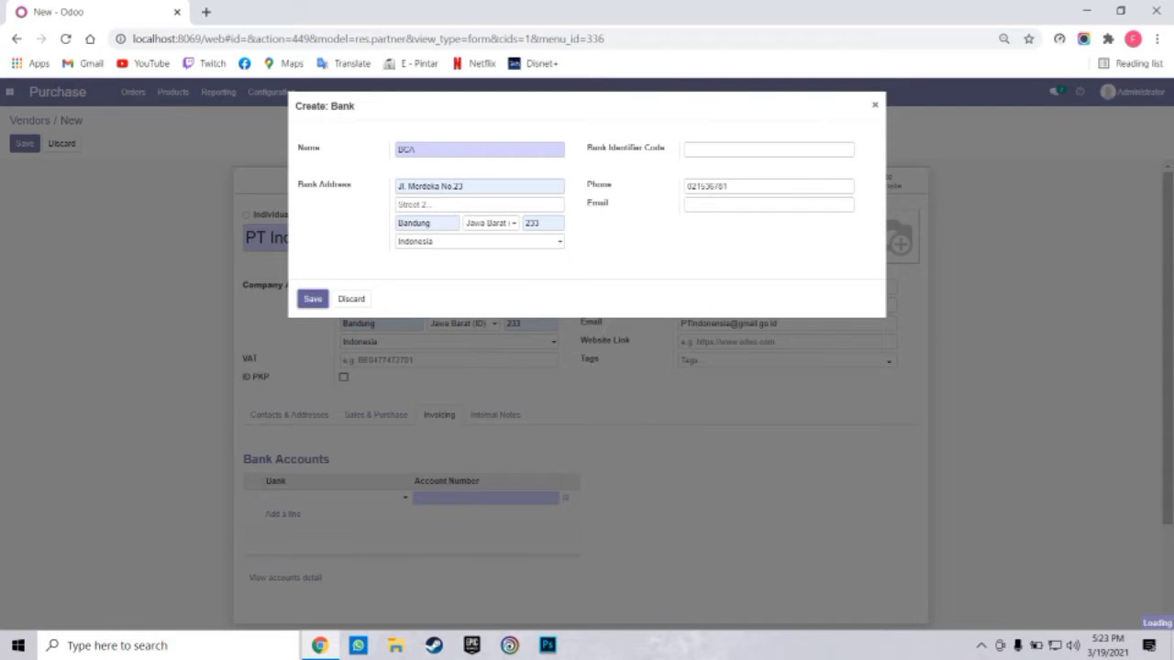
{"action": "left_click", "coordinate": [312, 299]}
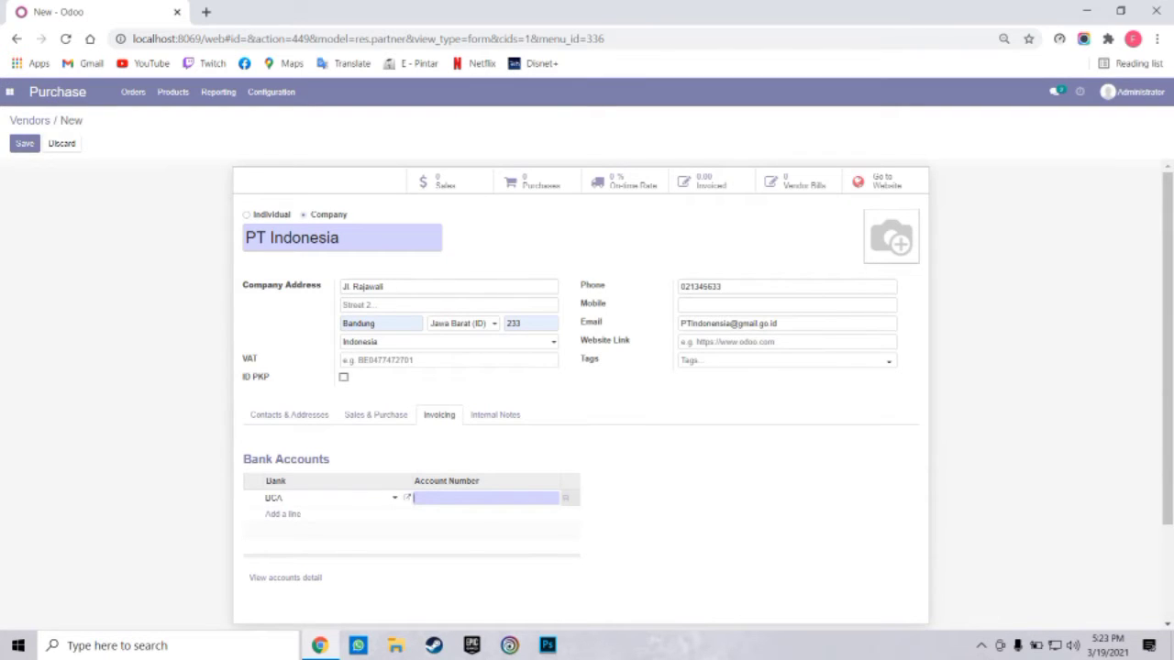
Enter the BCA account number and save the PT Indonesia vendor
{"action": "type", "text": "0123456"}
{"action": "left_click", "coordinate": [289, 414]}
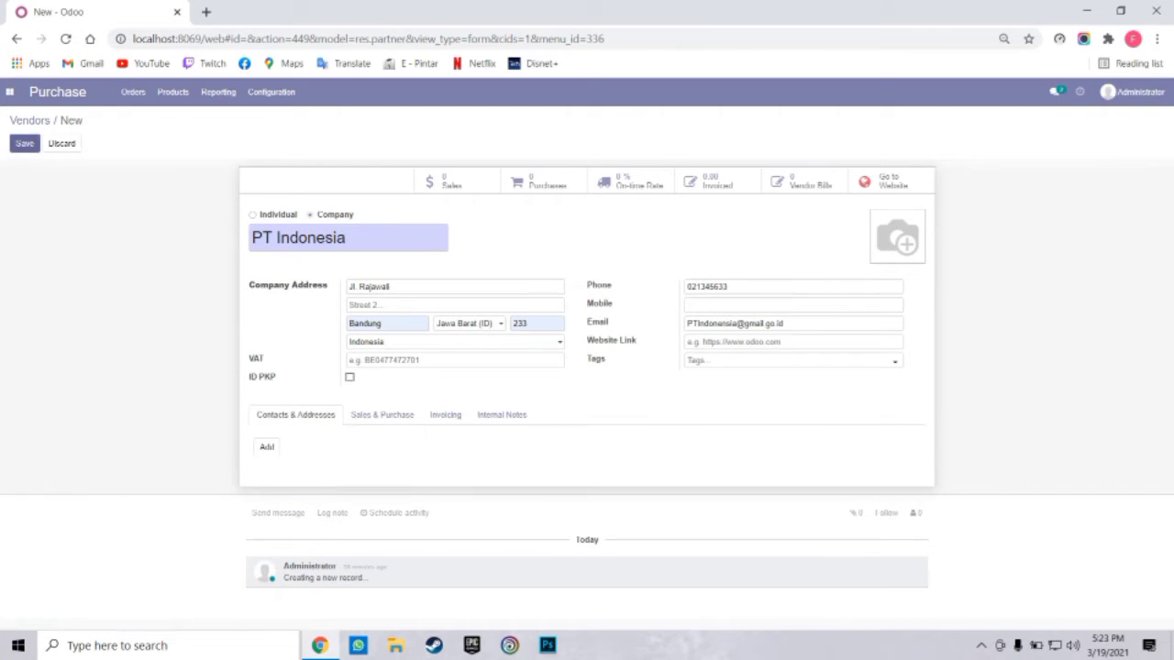
{"action": "left_click", "coordinate": [24, 143]}
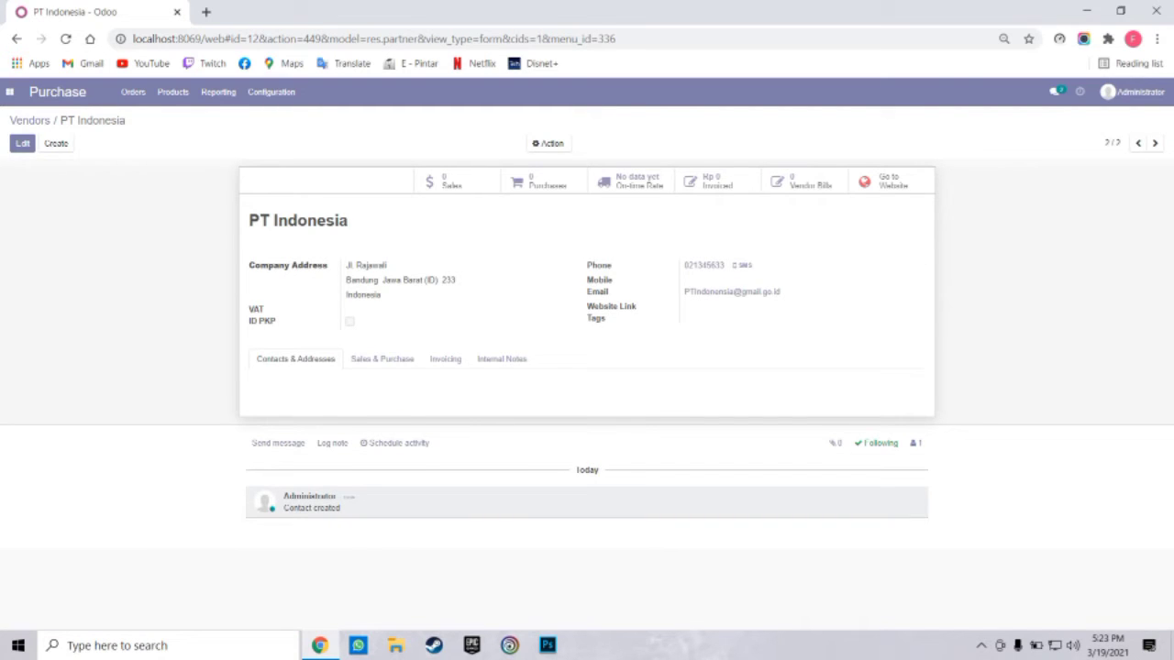
{"action": "left_click", "coordinate": [133, 91]}
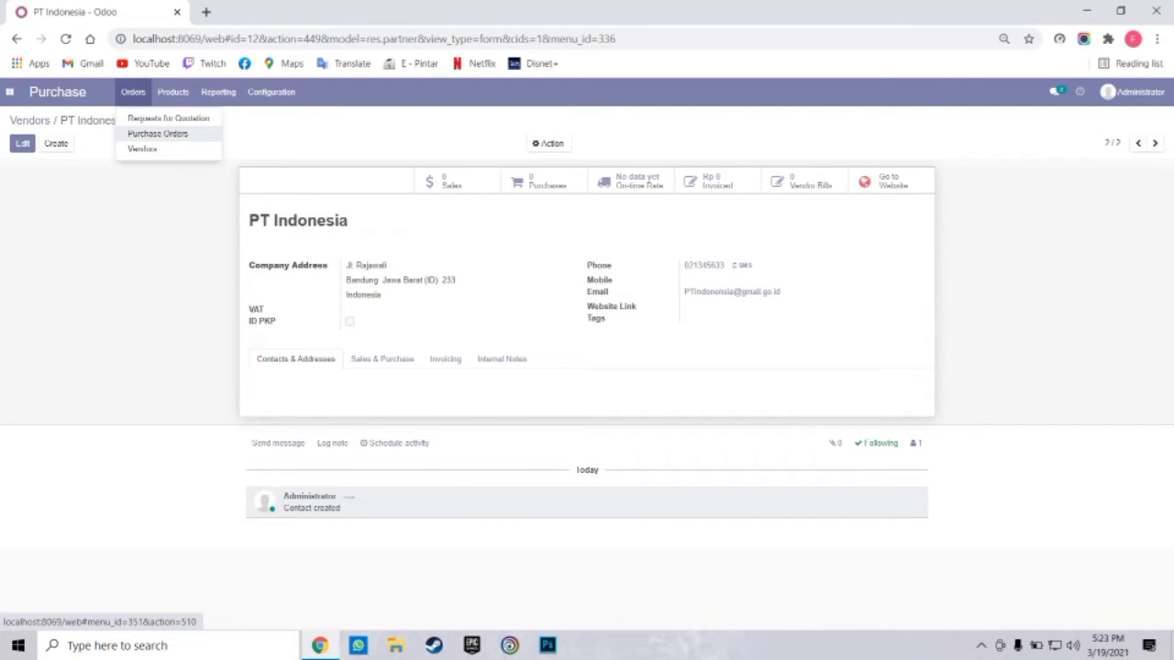
Open Orders > Purchase Orders and create a new request for quotation
{"action": "left_click", "coordinate": [158, 133]}
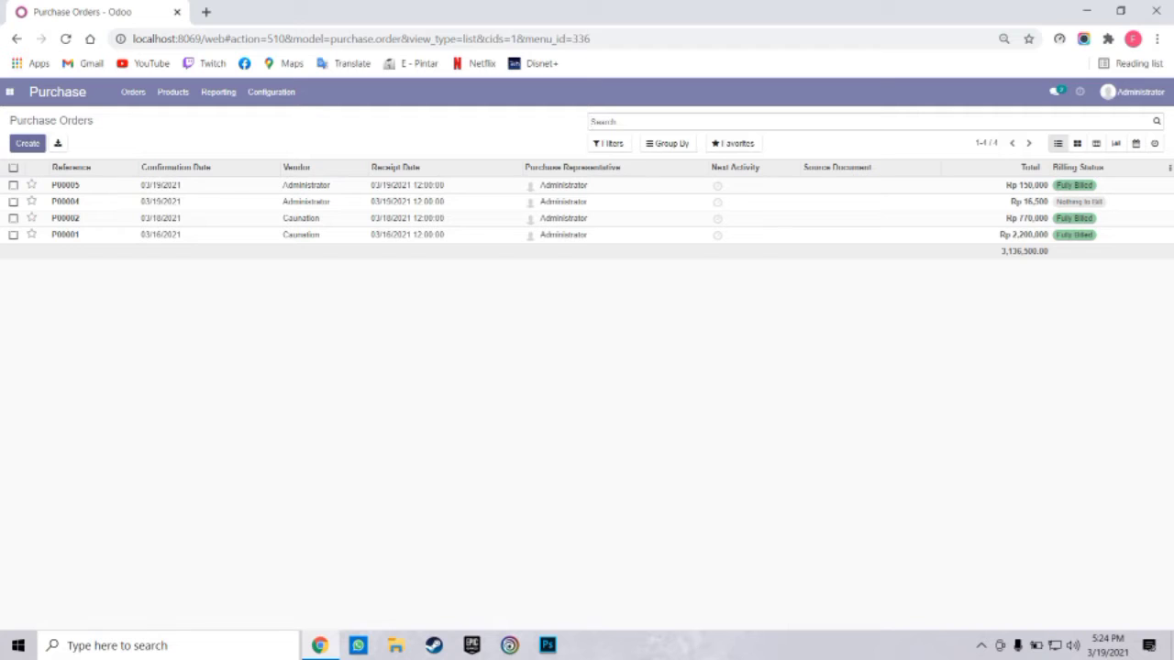
{"action": "left_click", "coordinate": [27, 143]}
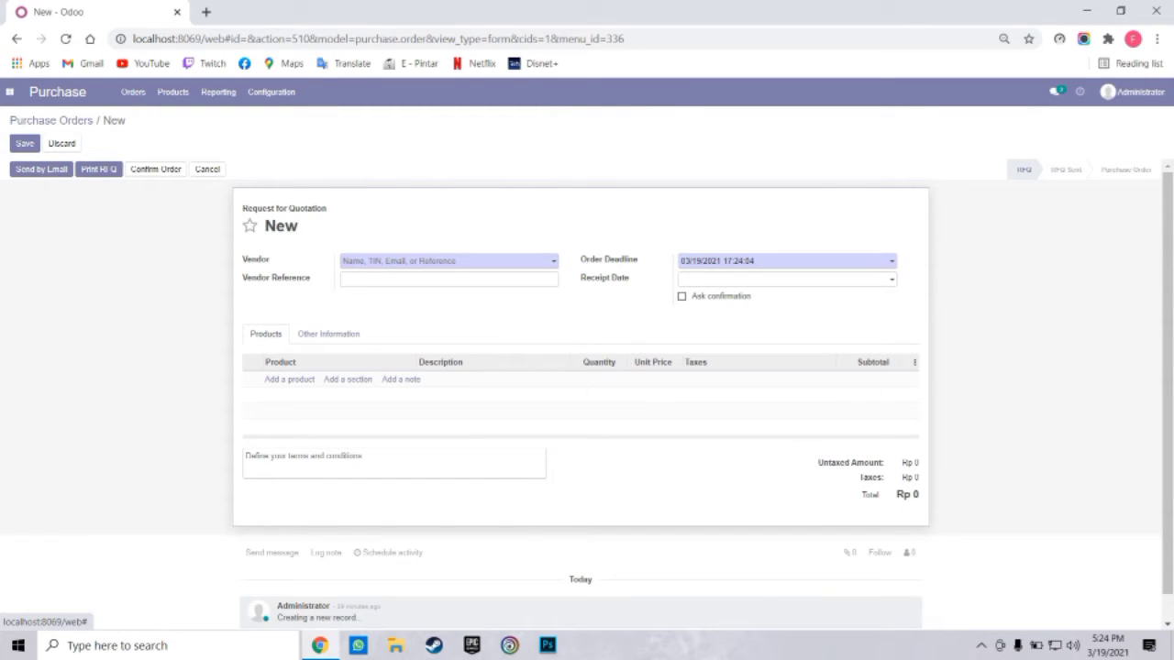
Set PT Indonesia as the vendor and add a [HB] Beng-Beng line with quantity 10
{"action": "left_click", "coordinate": [448, 262]}
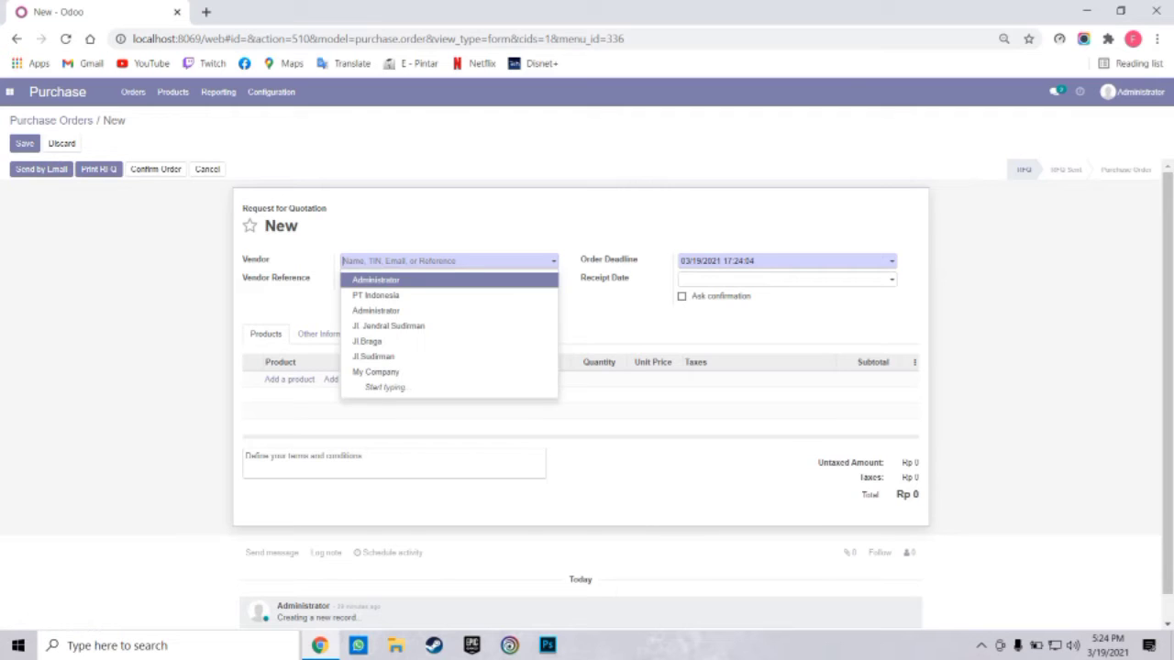
{"action": "key", "text": "Return"}
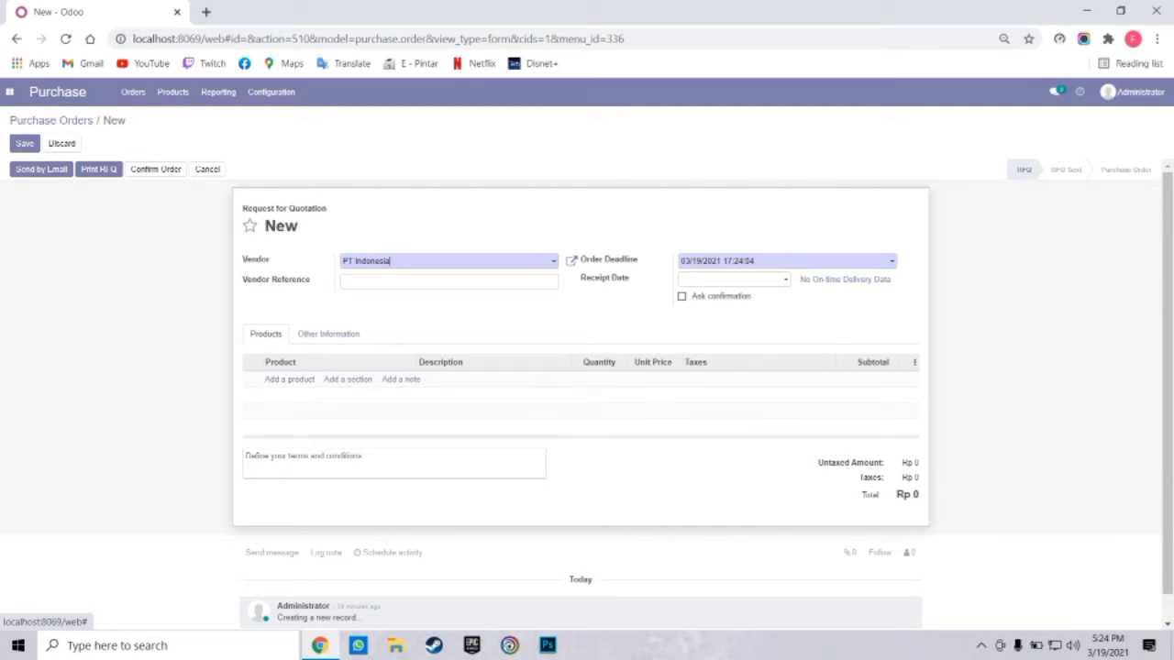
{"action": "left_click", "coordinate": [289, 378]}
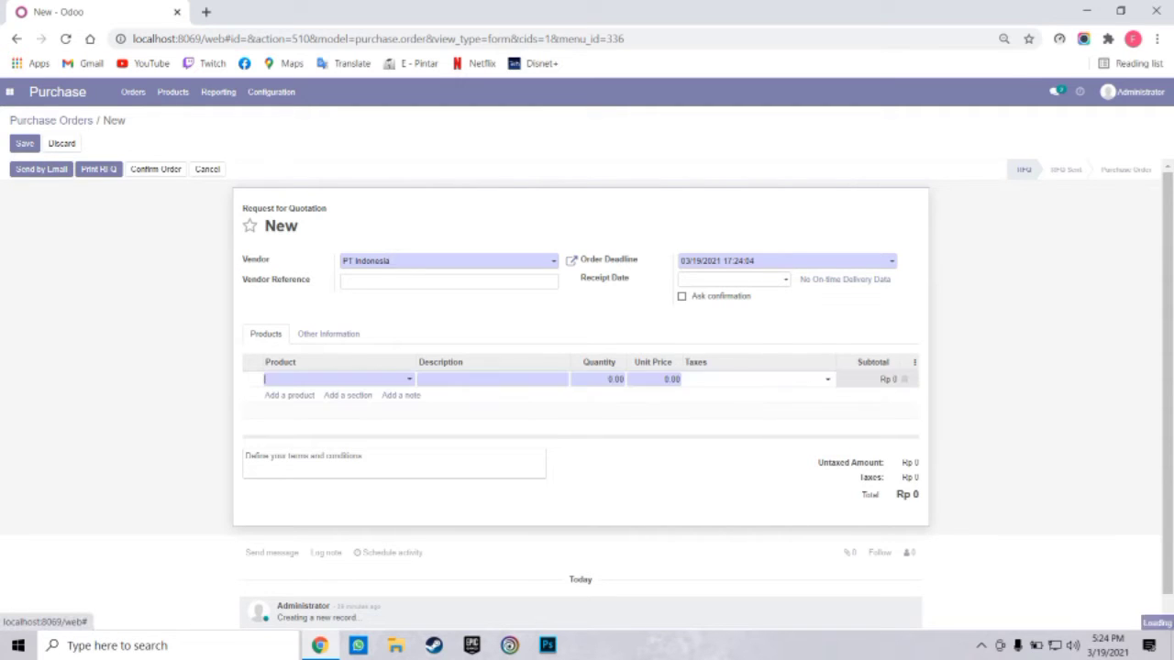
{"action": "left_click", "coordinate": [292, 379]}
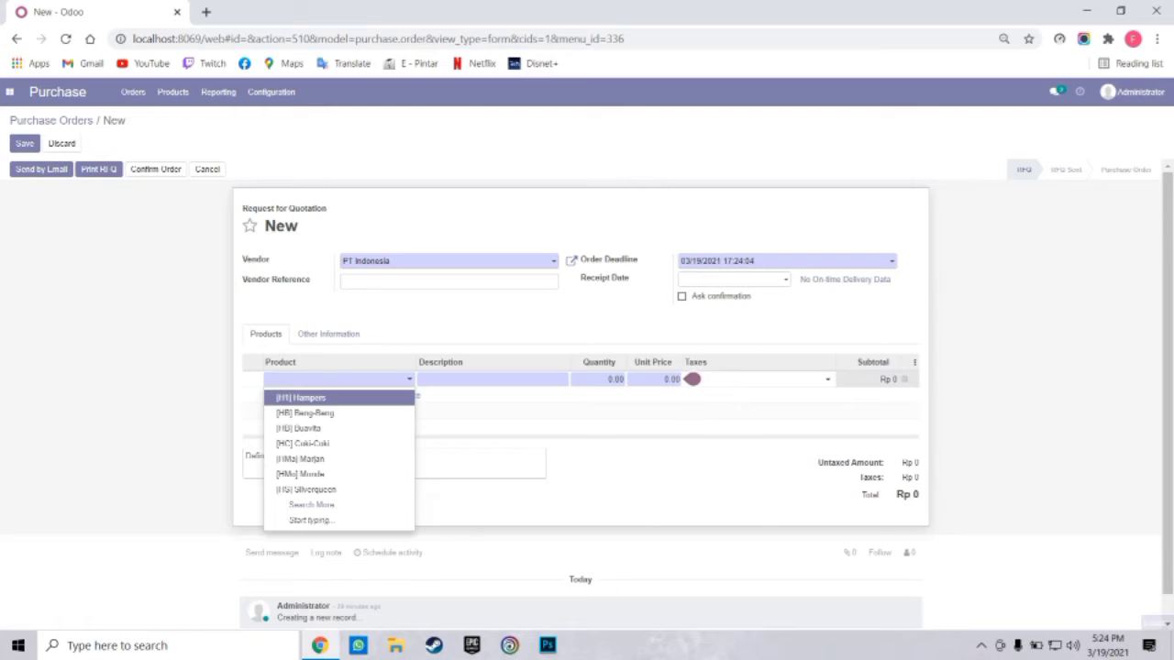
{"action": "left_click", "coordinate": [692, 379]}
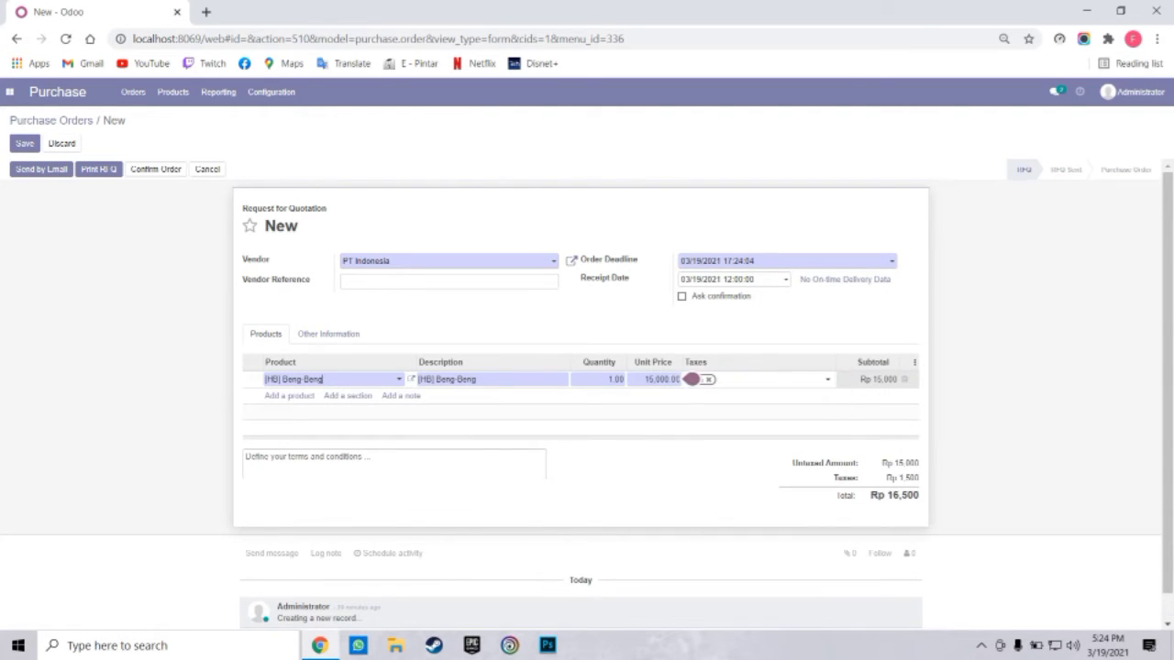
{"action": "left_click", "coordinate": [615, 379]}
{"action": "type", "text": "10"}
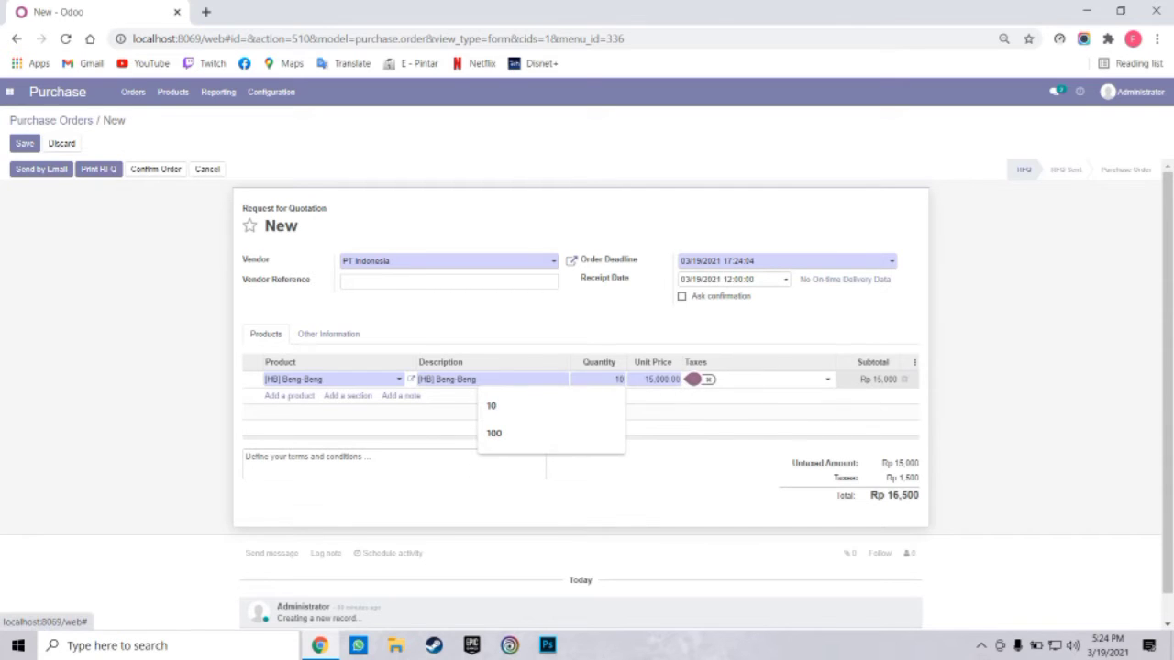
{"action": "left_click", "coordinate": [289, 395]}
{"action": "left_click", "coordinate": [706, 378]}
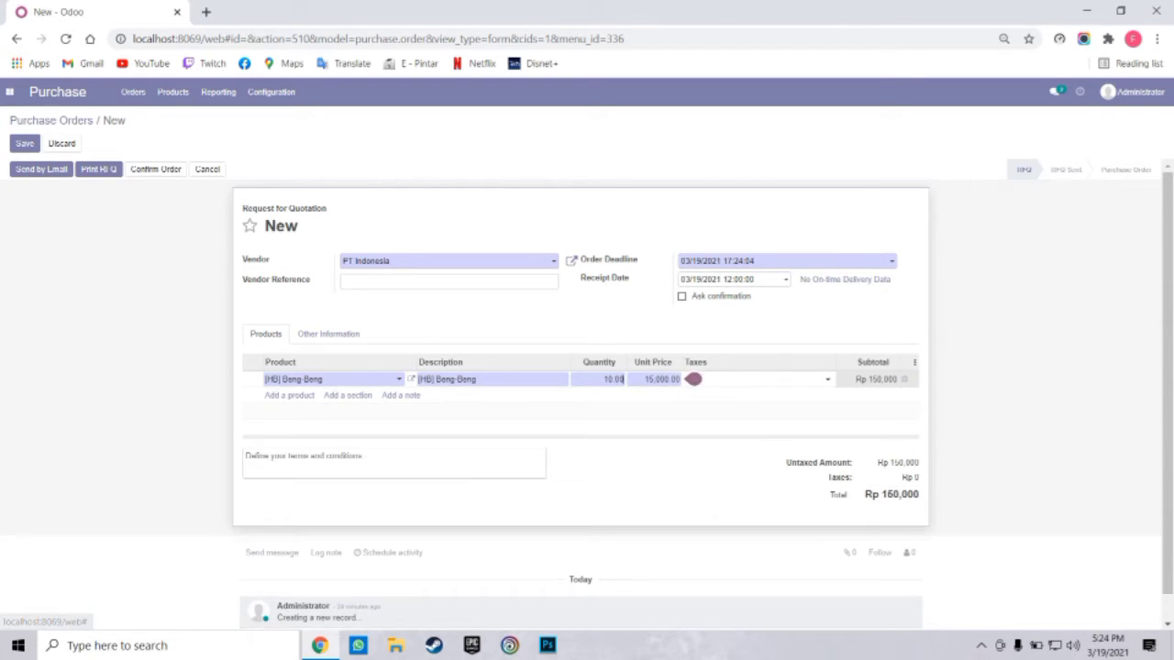
Add [HB] Buavita and [HC] Coki-Coki lines, each at quantity 10
{"action": "left_click", "coordinate": [289, 395]}
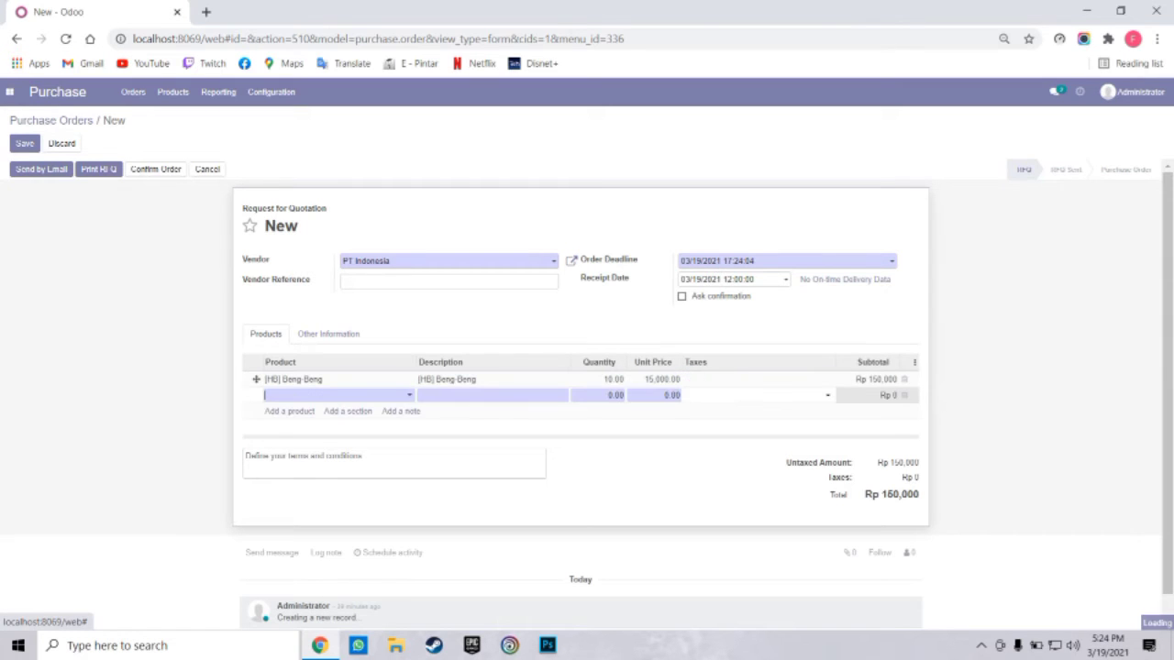
{"action": "left_click", "coordinate": [307, 395]}
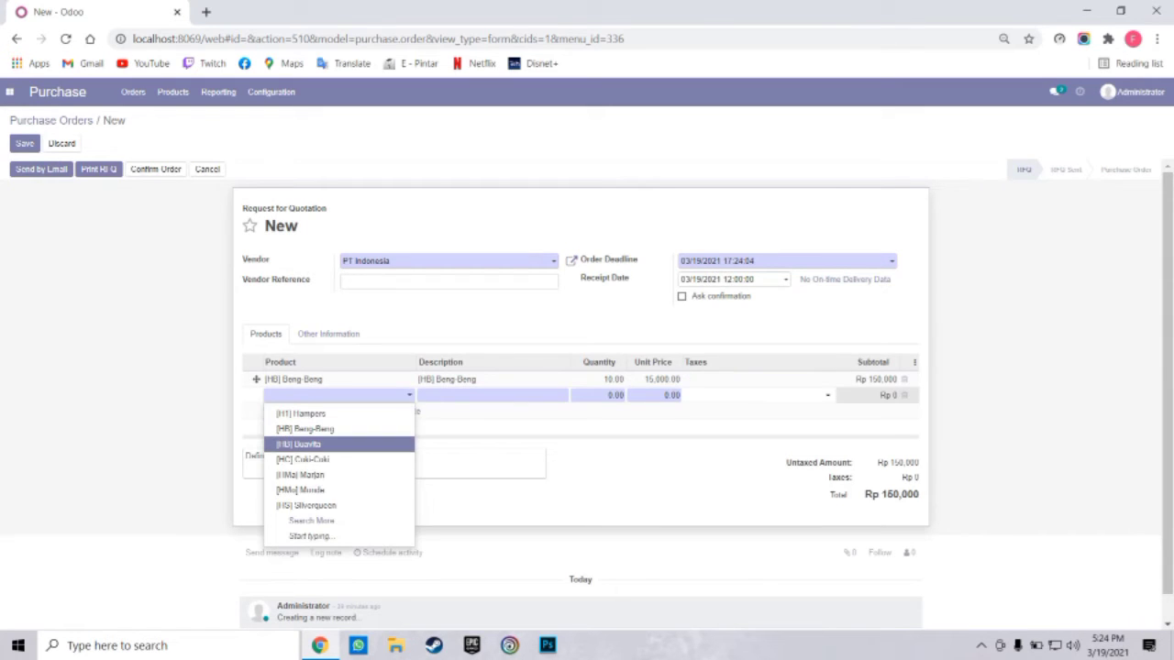
{"action": "left_click", "coordinate": [694, 394]}
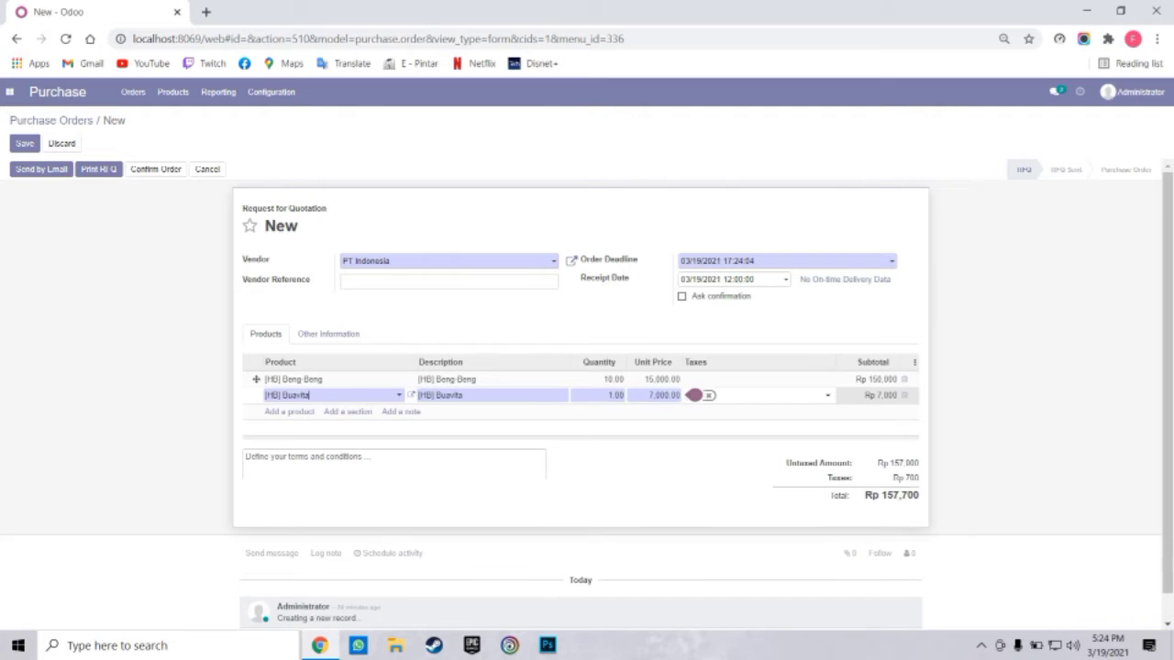
{"action": "left_click", "coordinate": [616, 395]}
{"action": "type", "text": "10"}
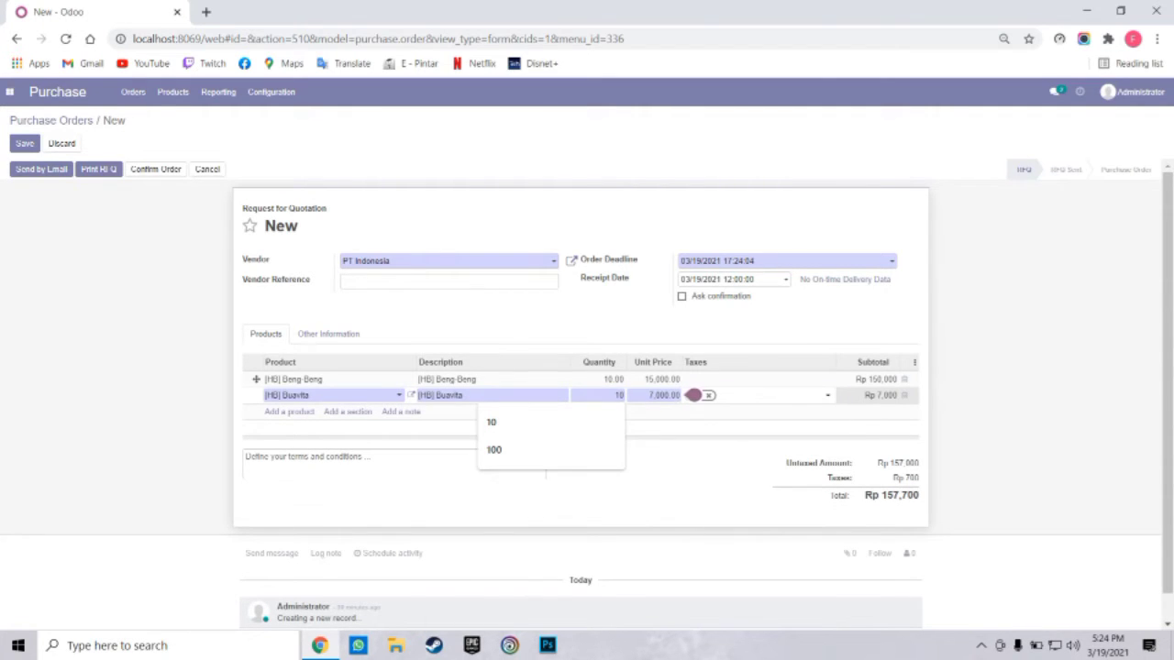
{"action": "key", "text": "Return"}
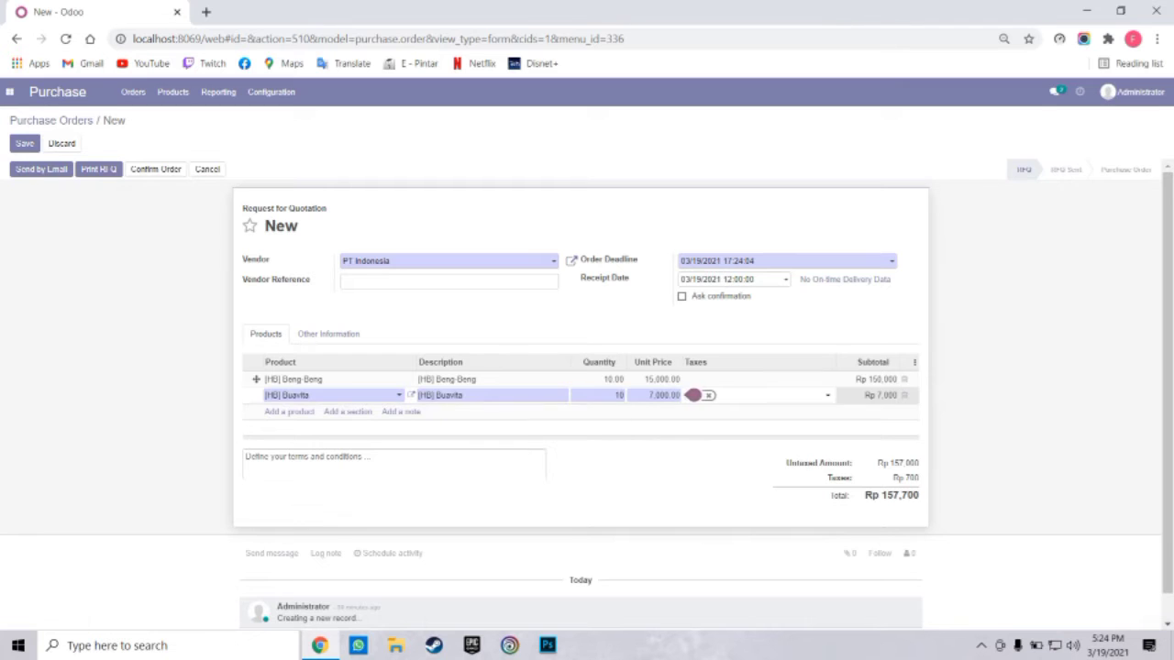
{"action": "key", "text": "Down"}
{"action": "key", "text": "Down"}
{"action": "key", "text": "Down"}
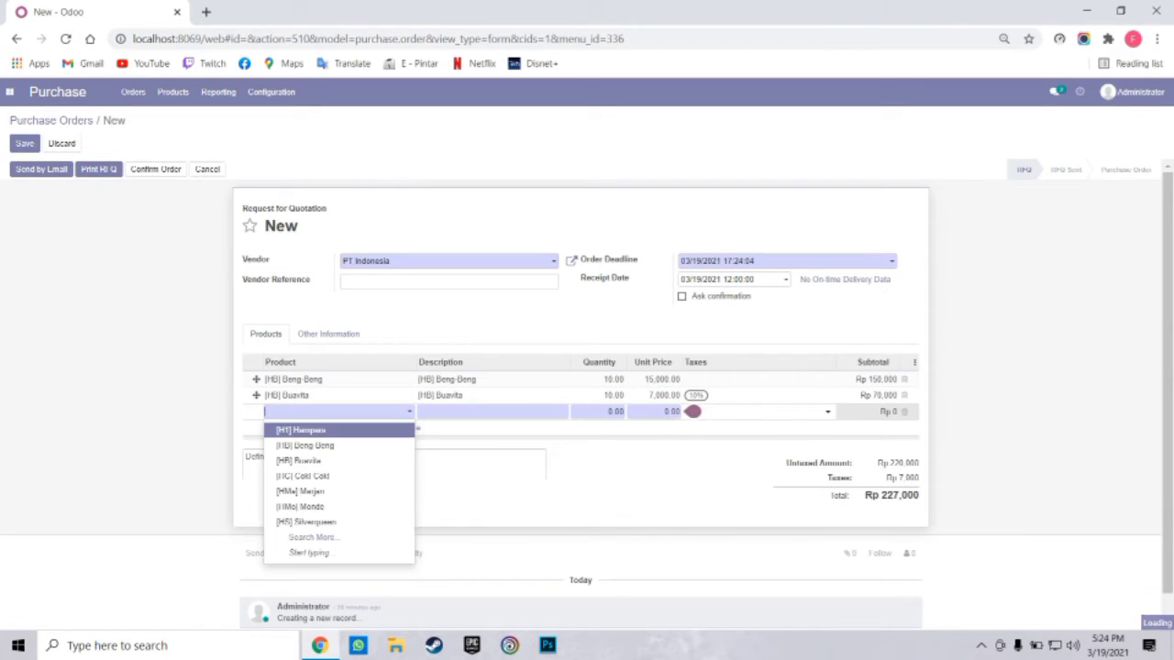
{"action": "key", "text": "Return"}
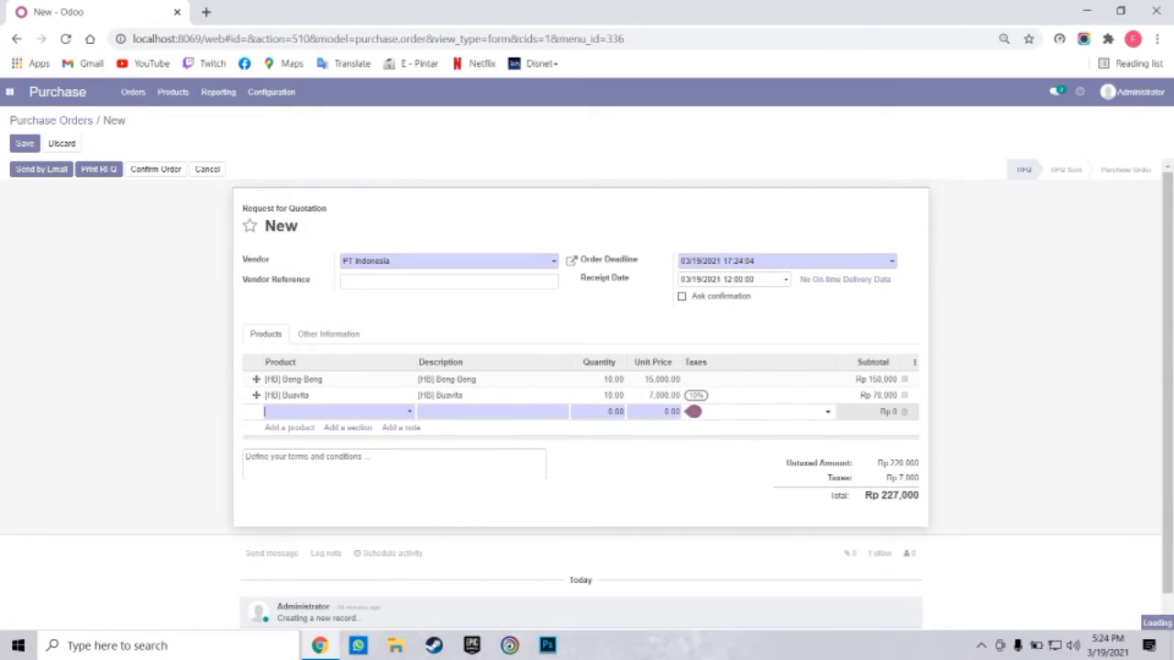
{"action": "key", "text": "Tab"}
{"action": "key", "text": "Tab"}
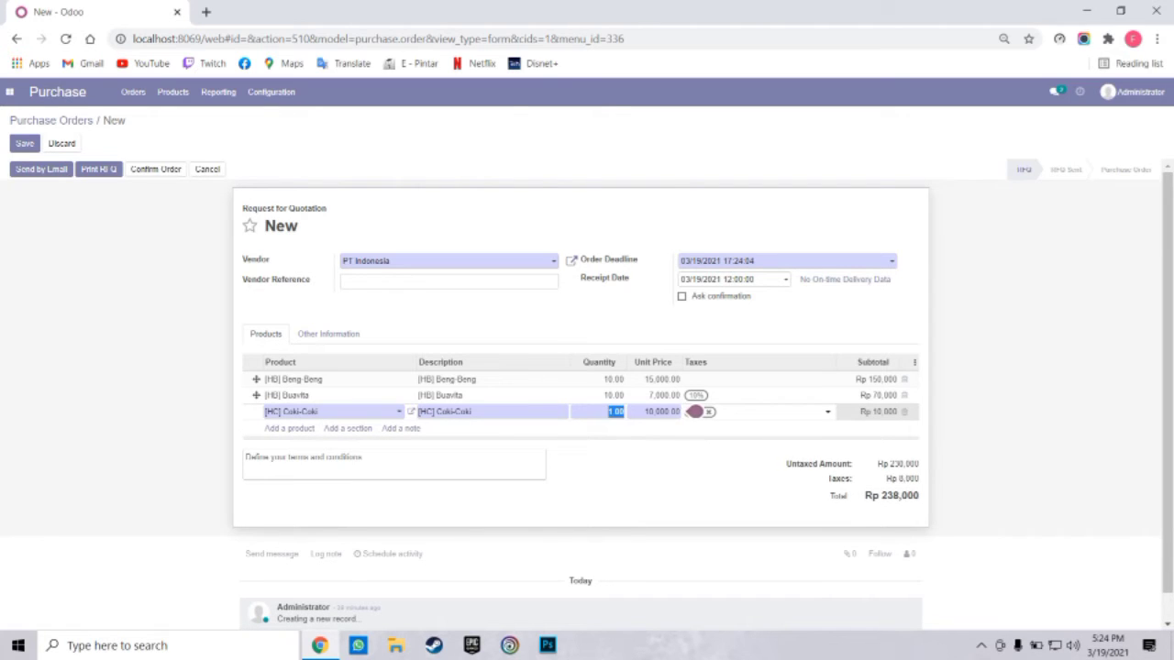
{"action": "type", "text": "10"}
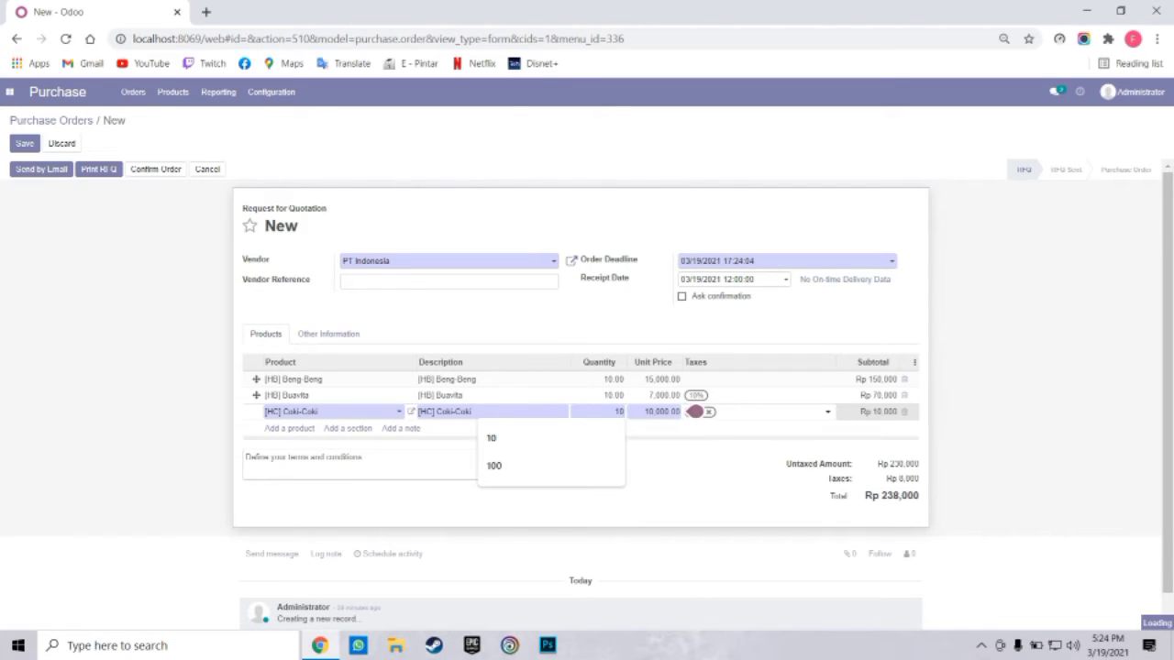
{"action": "key", "text": "Down"}
{"action": "key", "text": "Return"}
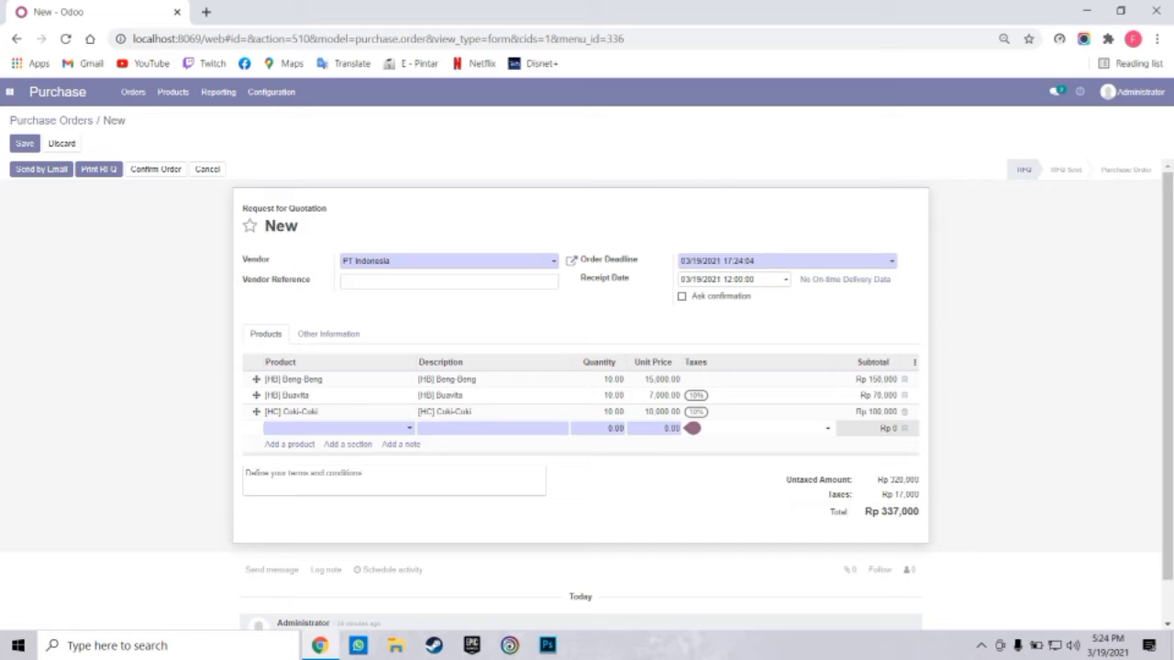
{"action": "key", "text": "Down"}
{"action": "key", "text": "Down"}
{"action": "key", "text": "Down"}
{"action": "key", "text": "Down"}
{"action": "key", "text": "Down"}
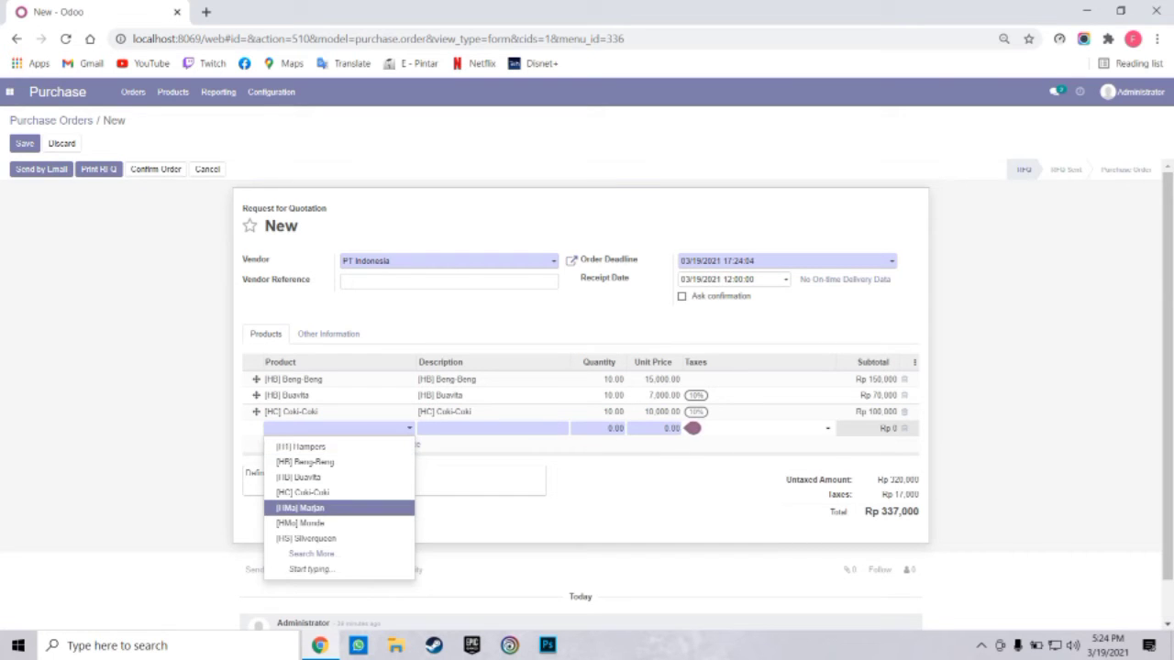
Add [HMa] Marjan and [HMo] Mondo lines at quantity 10, cancelling the accidental 'Mondo10' product
{"action": "key", "text": "Return"}
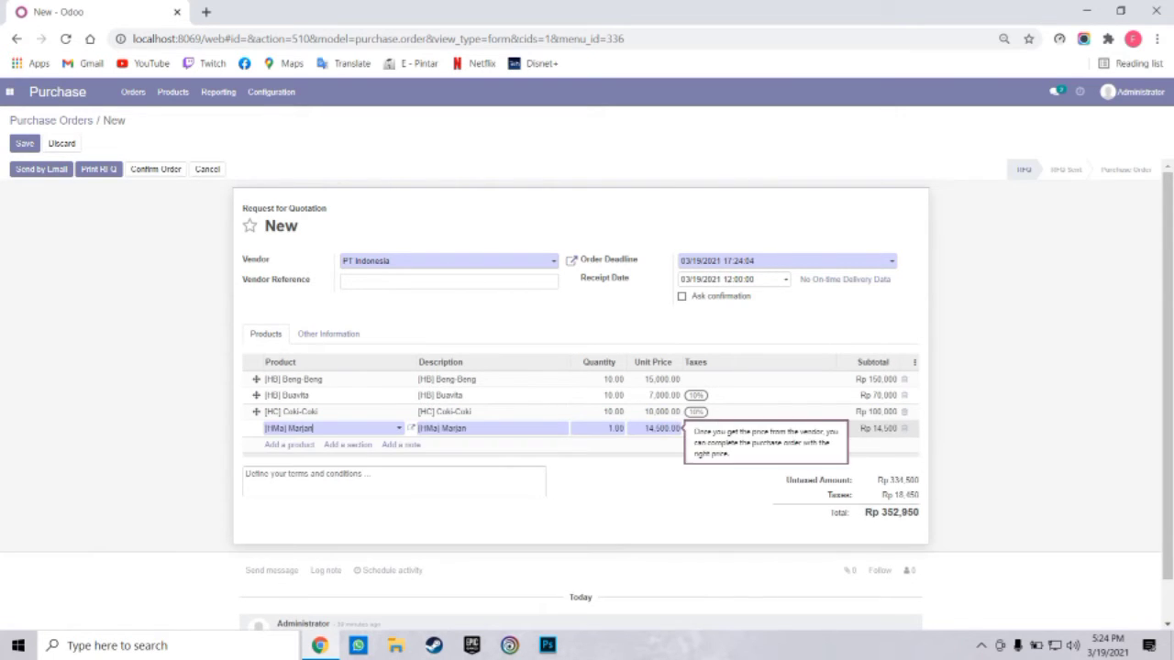
{"action": "left_click", "coordinate": [613, 429]}
{"action": "type", "text": "10"}
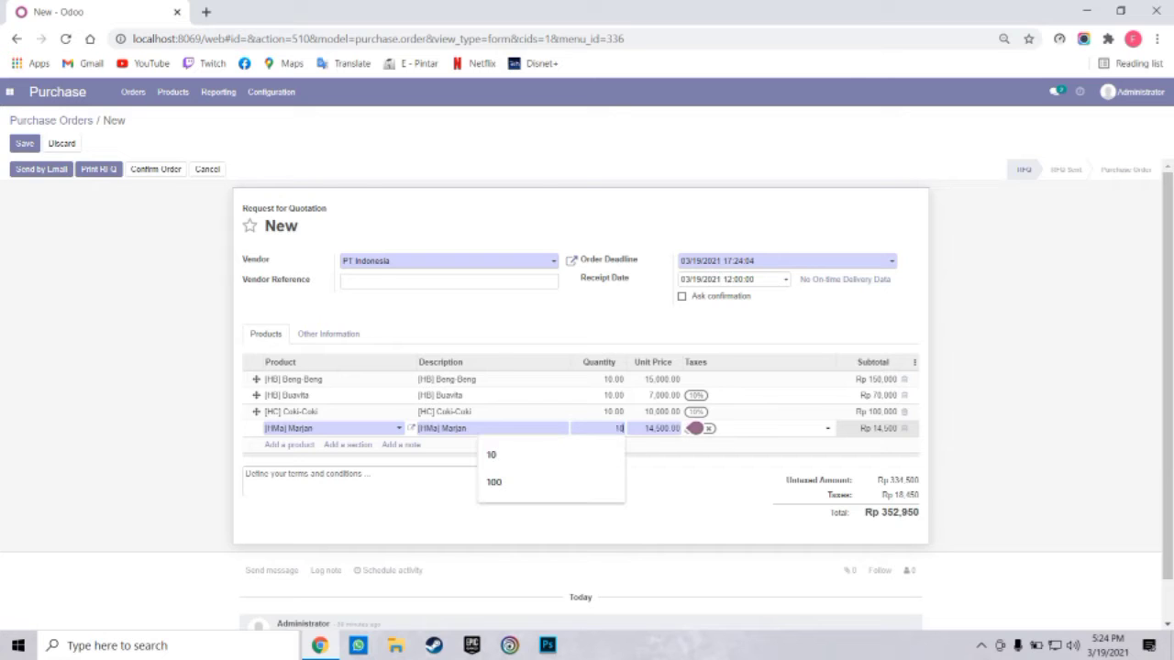
{"action": "left_click", "coordinate": [288, 444]}
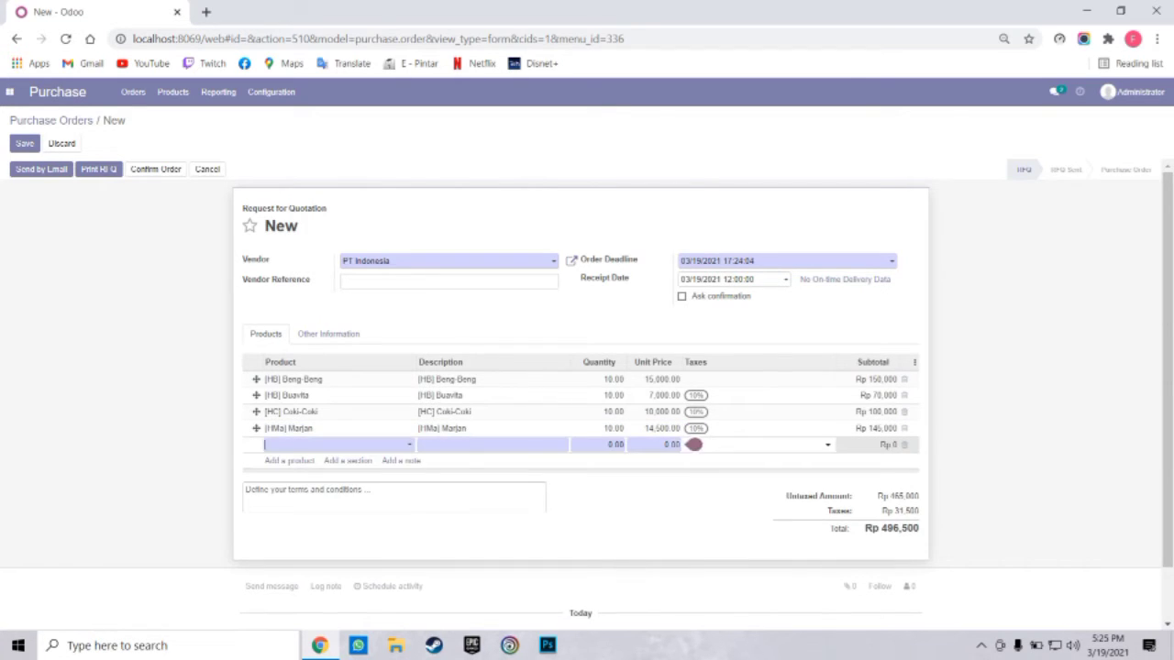
{"action": "left_click", "coordinate": [292, 444]}
{"action": "key", "text": "Down"}
{"action": "key", "text": "Down"}
{"action": "key", "text": "Down"}
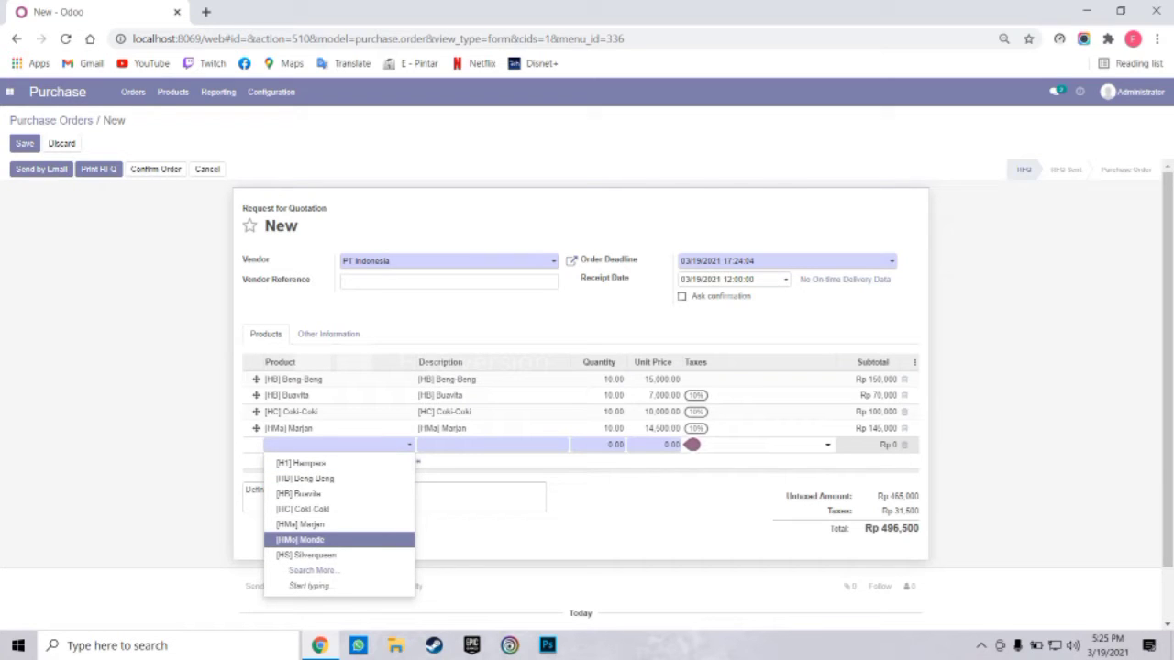
{"action": "key", "text": "Return"}
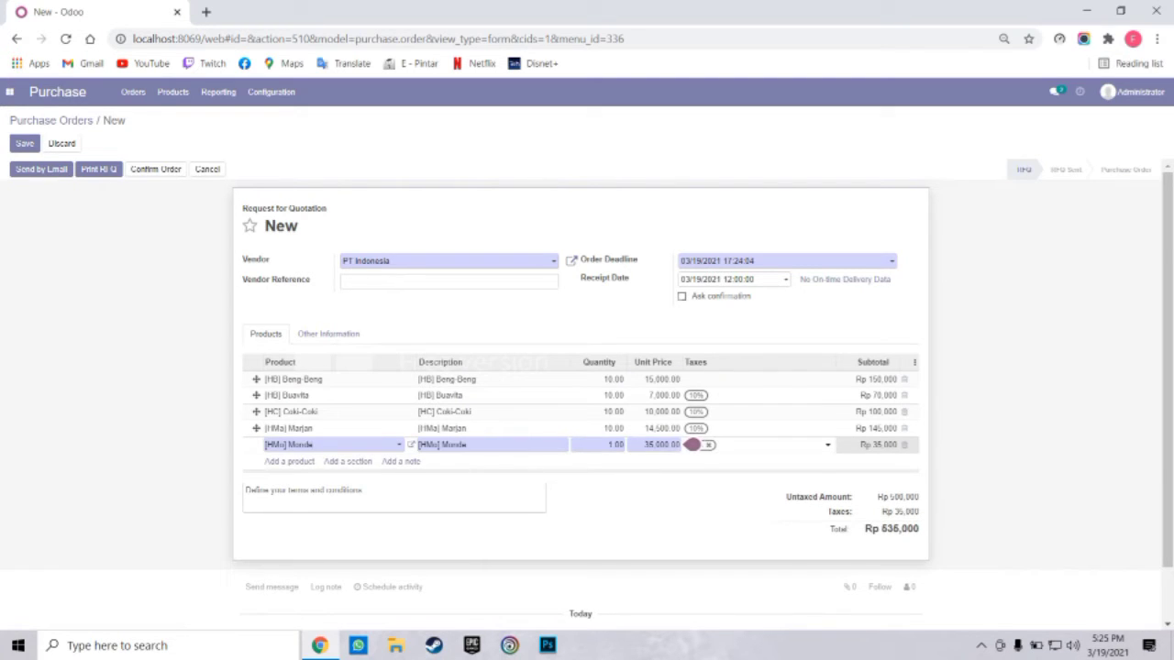
{"action": "type", "text": "10"}
{"action": "key", "text": "Tab"}
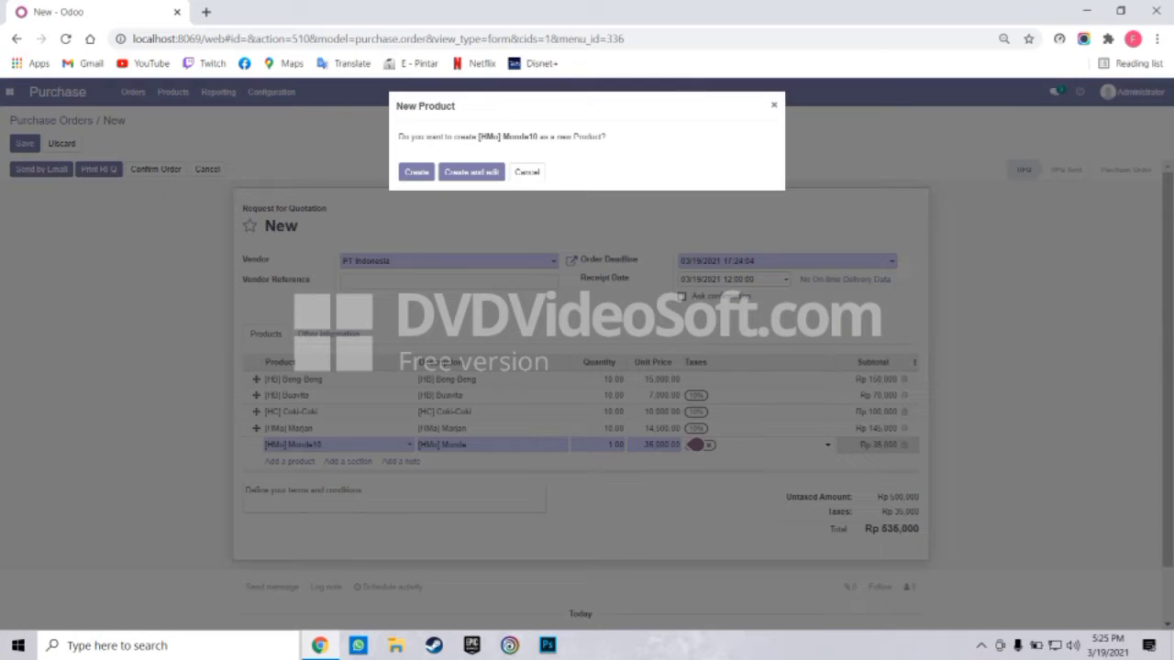
{"action": "left_click", "coordinate": [527, 172]}
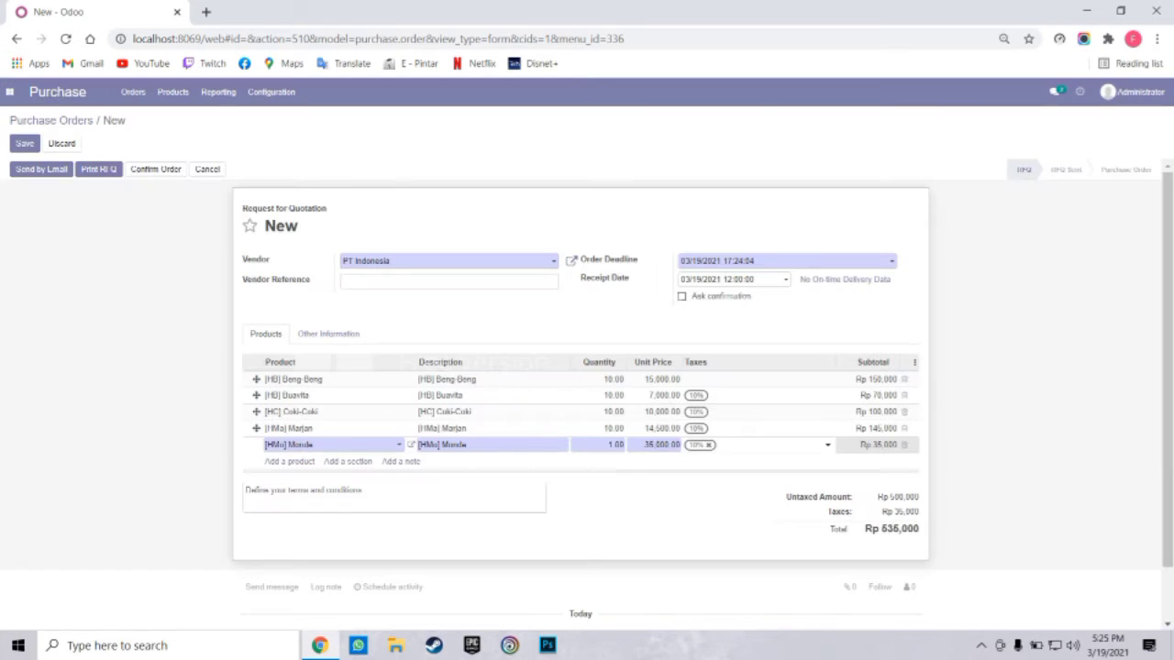
{"action": "key", "text": "Tab"}
{"action": "type", "text": "10"}
{"action": "left_click", "coordinate": [289, 462]}
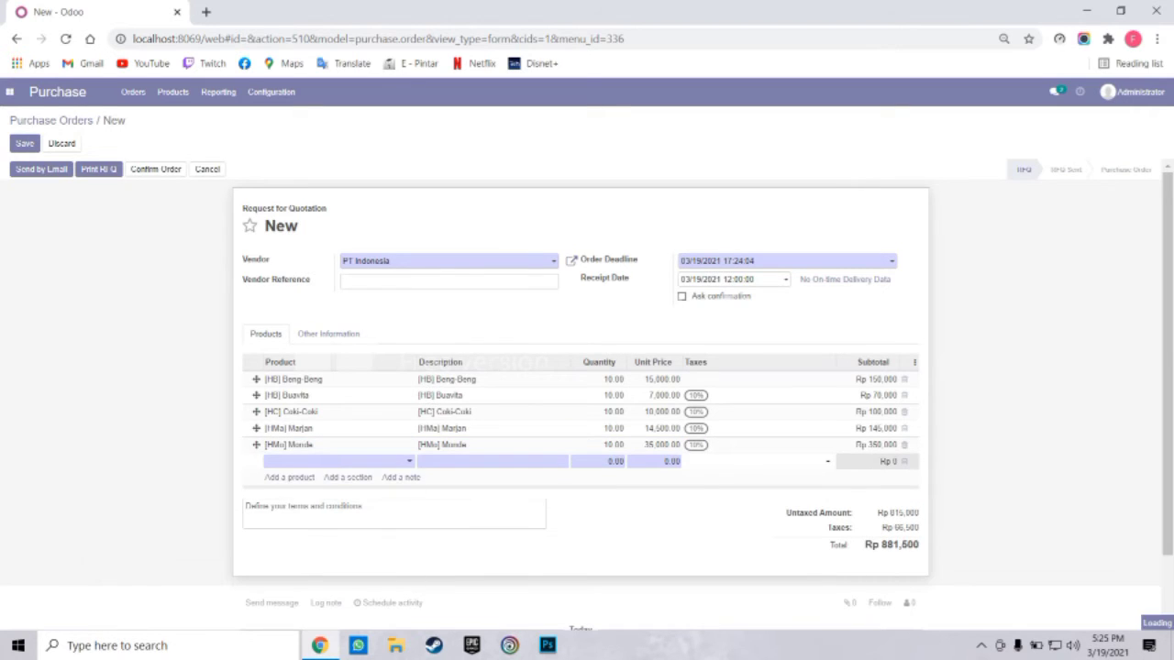
Add an [HS] Silverqueen line at quantity 10, bringing the total to Rp 1,101,500
{"action": "left_click", "coordinate": [291, 461]}
{"action": "key", "text": "Return"}
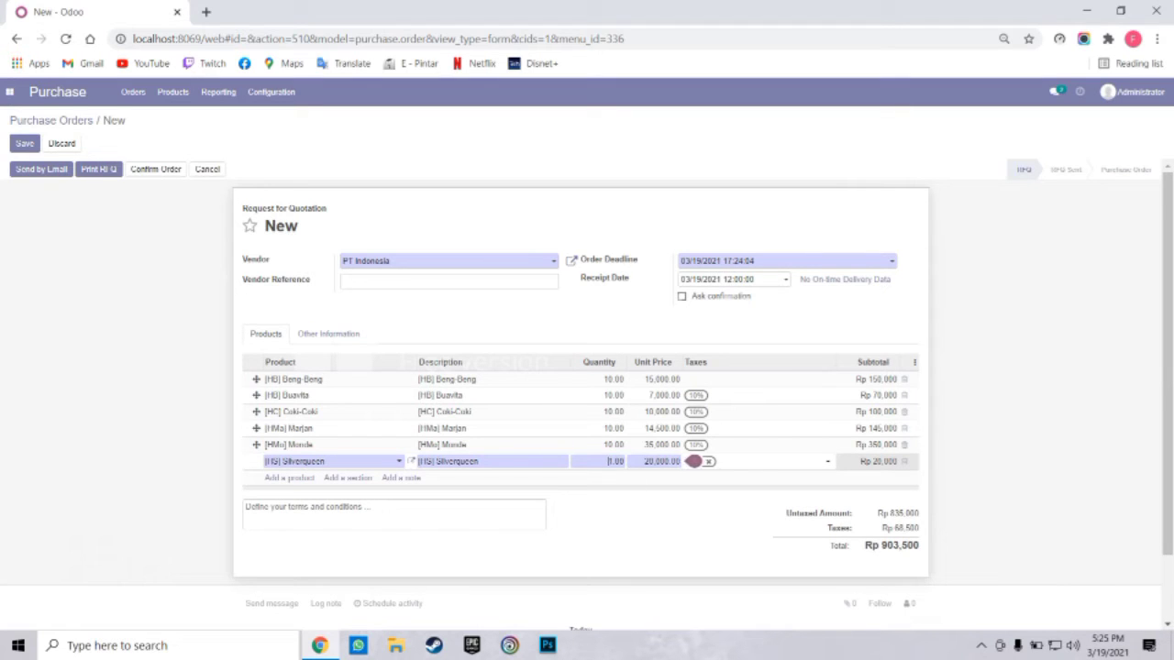
{"action": "key", "text": "Tab"}
{"action": "type", "text": "10"}
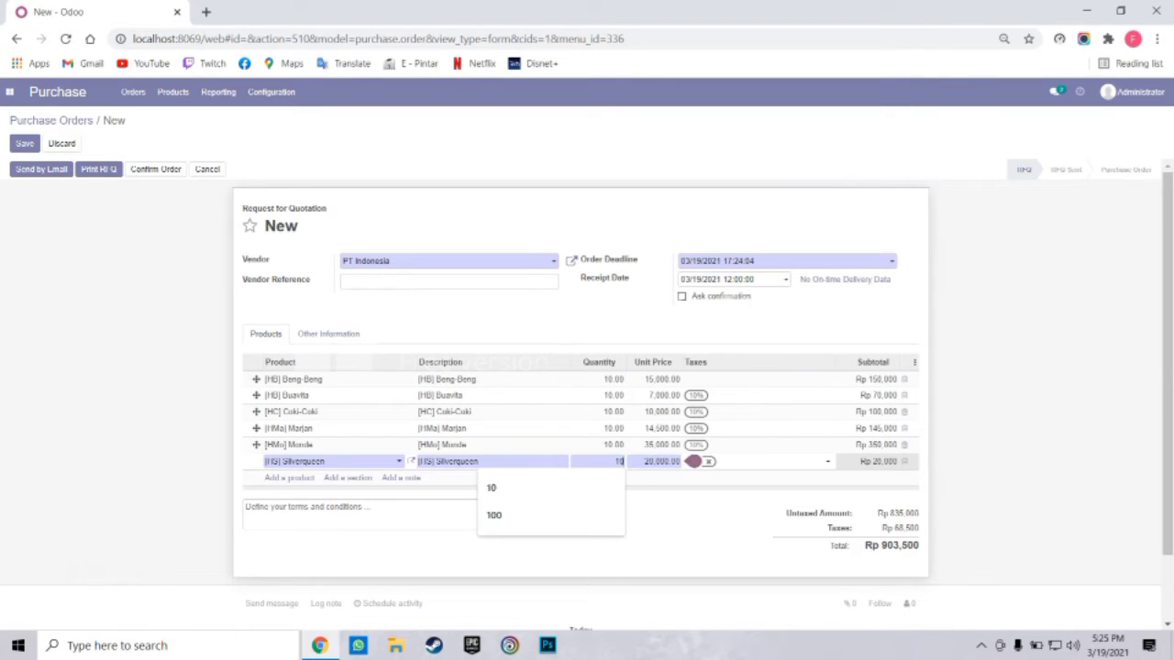
{"action": "key", "text": "Down"}
{"action": "key", "text": "Return"}
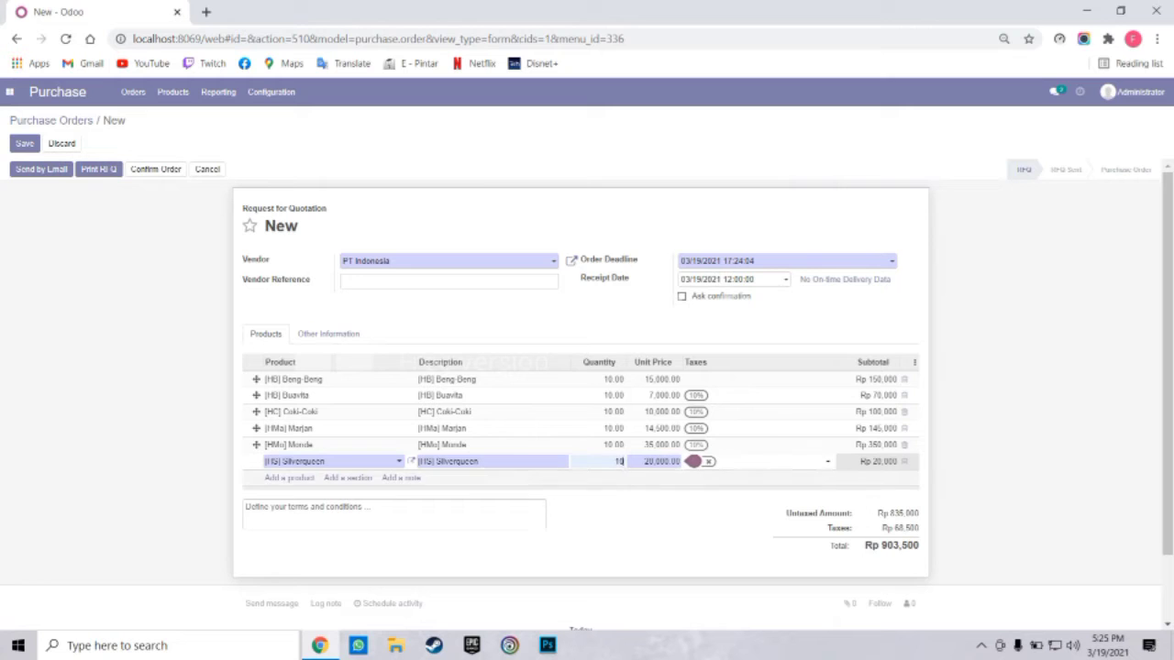
{"action": "left_click", "coordinate": [694, 462]}
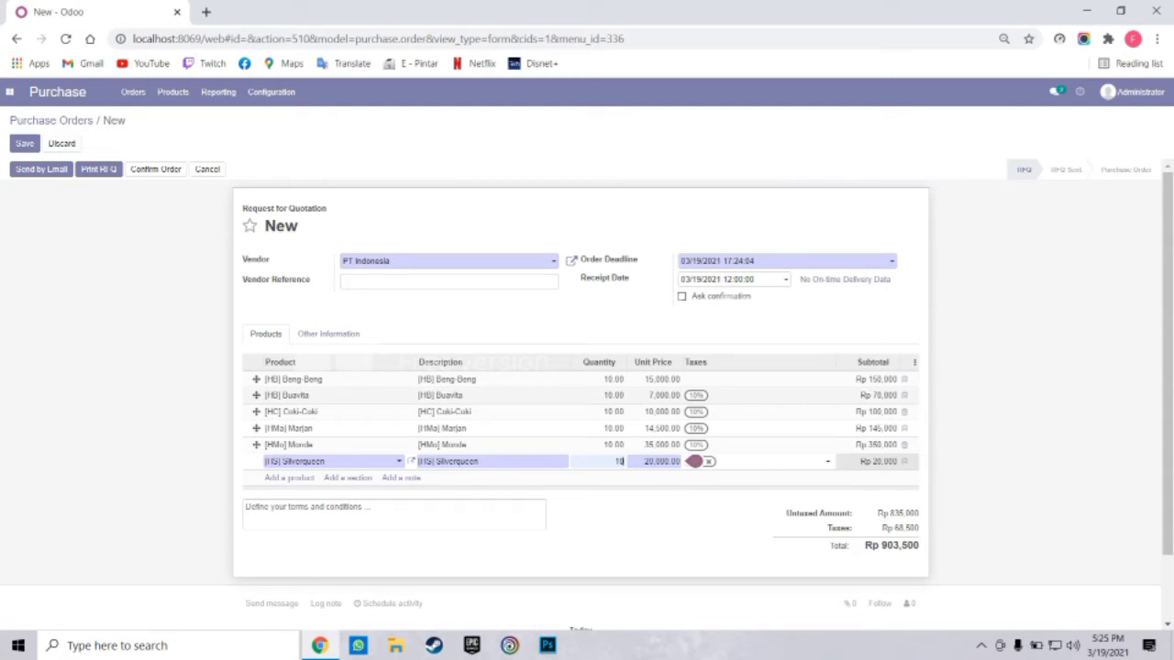
{"action": "left_click", "coordinate": [692, 395]}
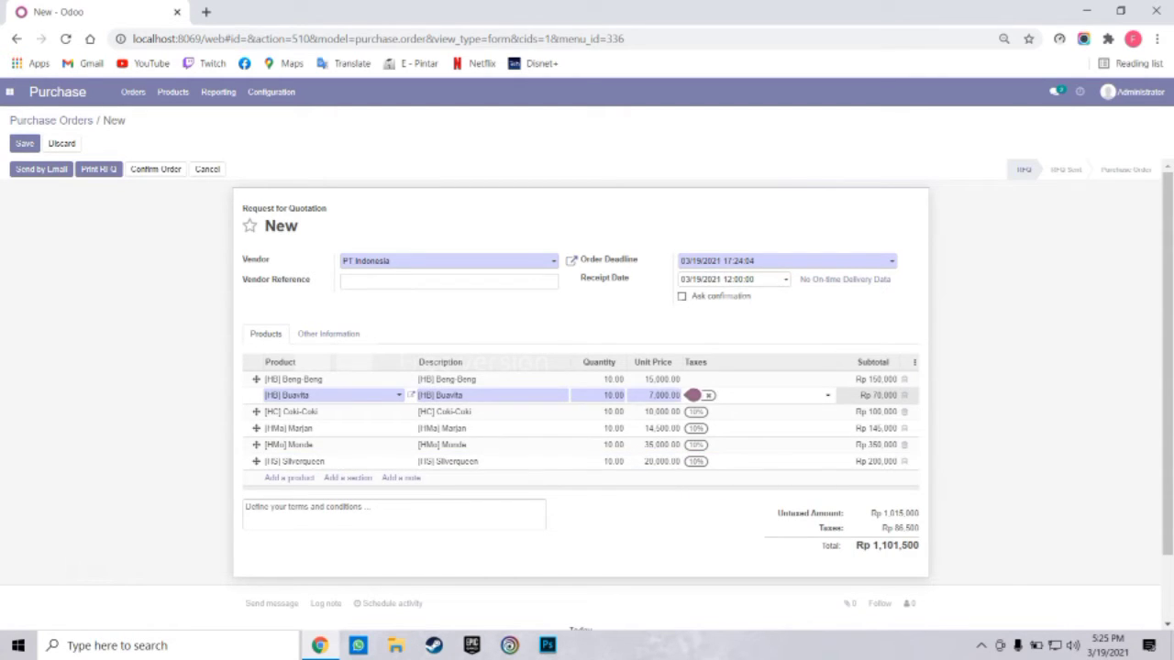
Remove the 10% tax from the Buavita and Coki-Coki lines
{"action": "mouse_move", "coordinate": [692, 394]}
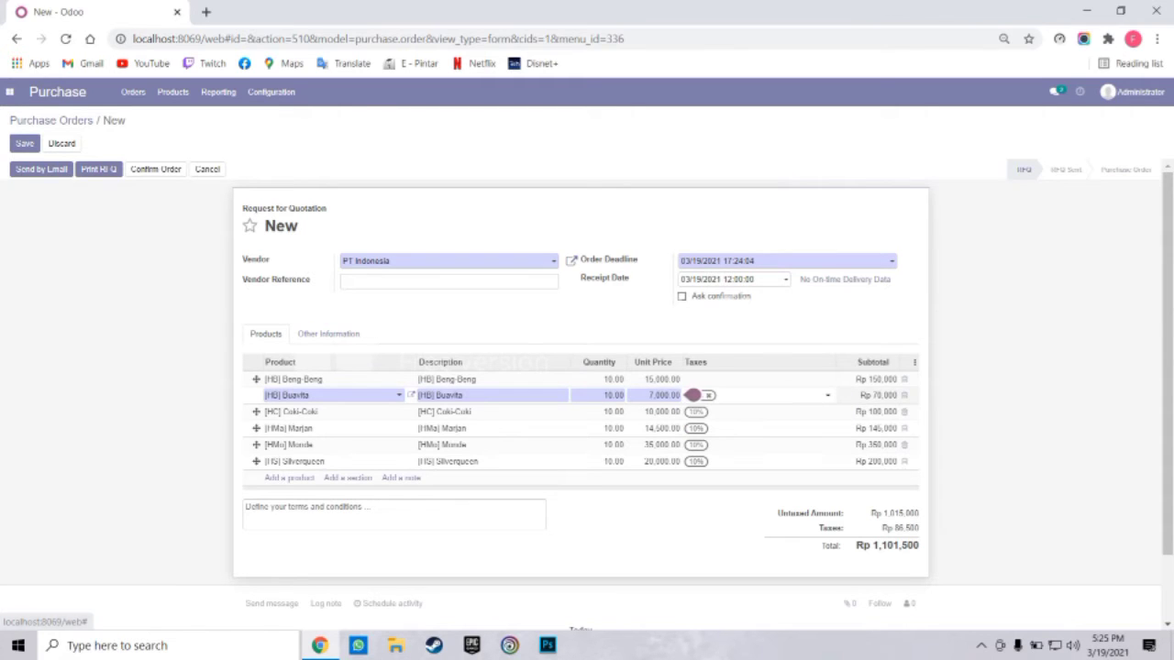
{"action": "left_click", "coordinate": [711, 396]}
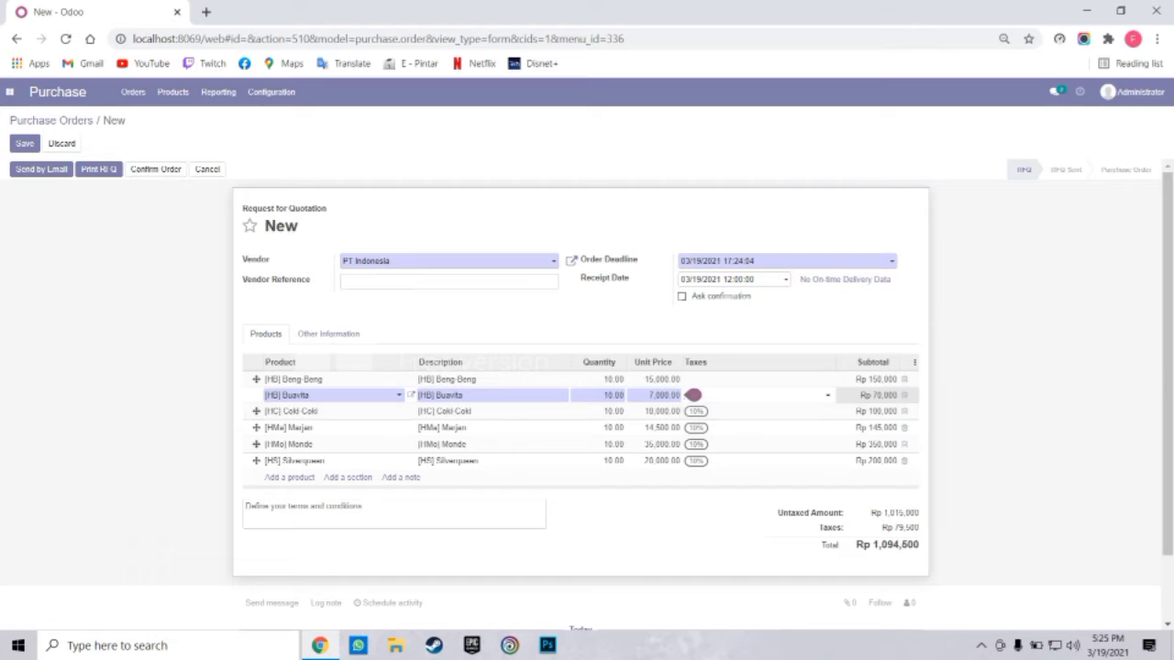
{"action": "left_click", "coordinate": [710, 411]}
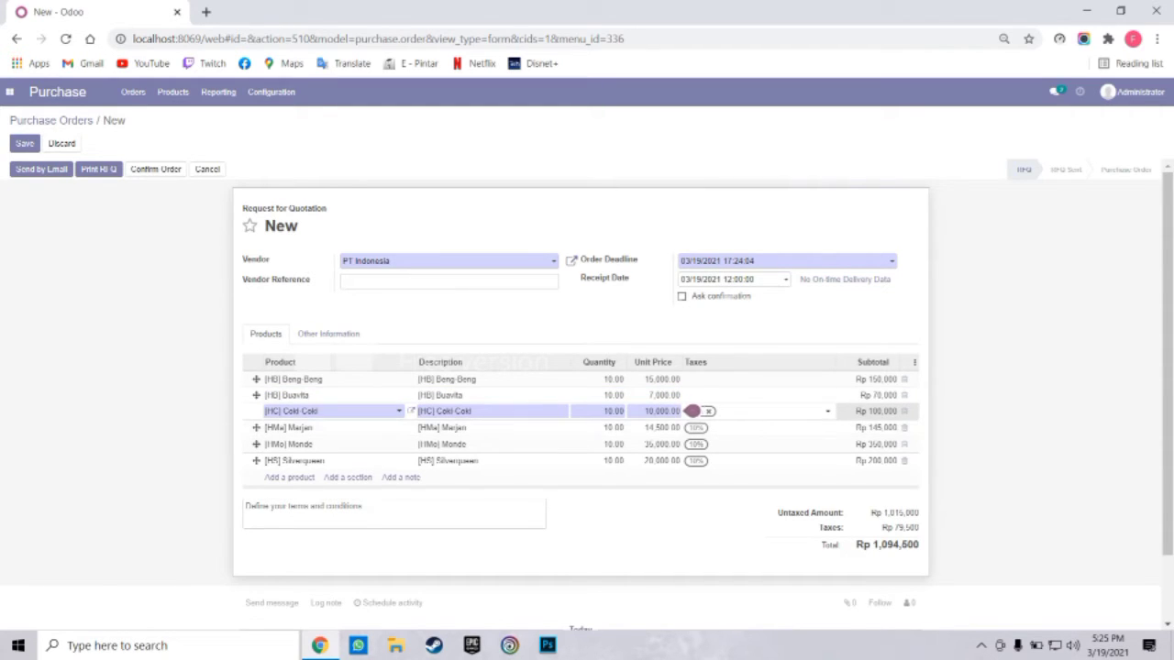
{"action": "left_click", "coordinate": [708, 411]}
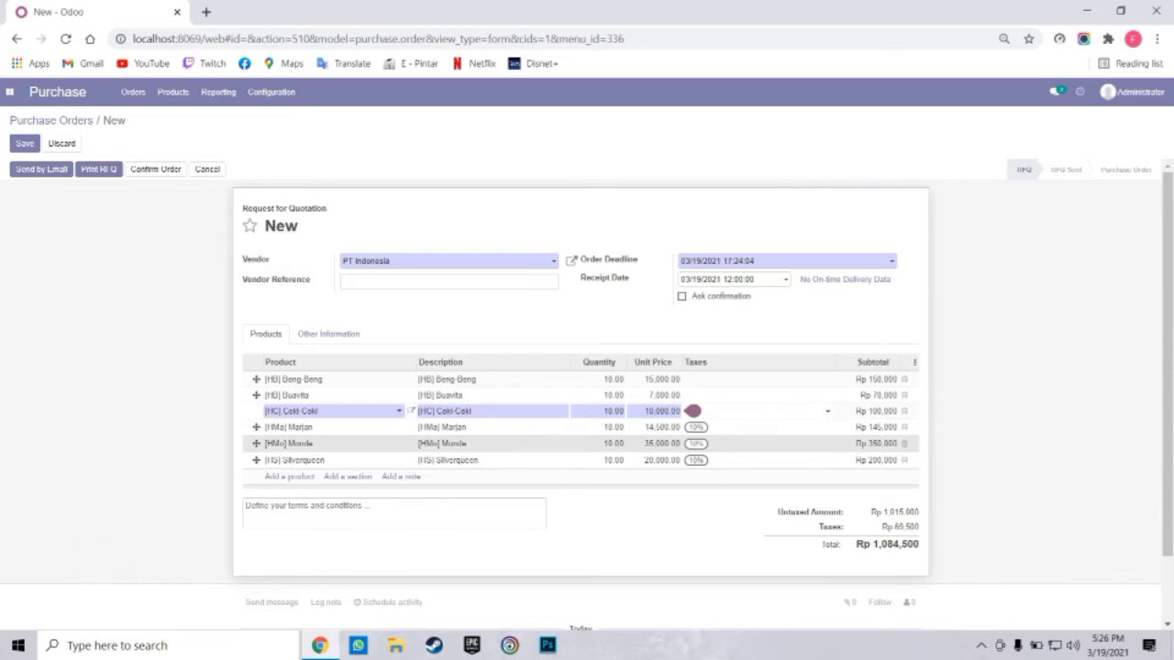
Remove the 10% tax from the Marjan line
{"action": "left_click", "coordinate": [662, 443]}
{"action": "key", "text": "Up"}
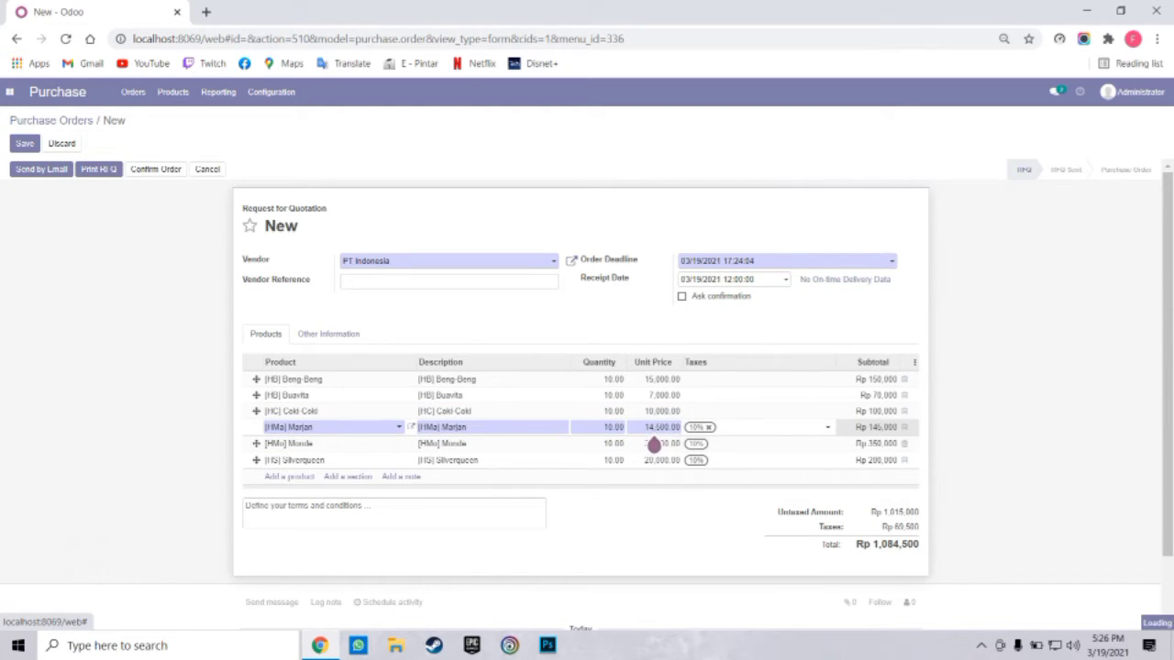
{"action": "key", "text": "BackSpace"}
{"action": "left_click", "coordinate": [704, 427]}
{"action": "left_click", "coordinate": [704, 428]}
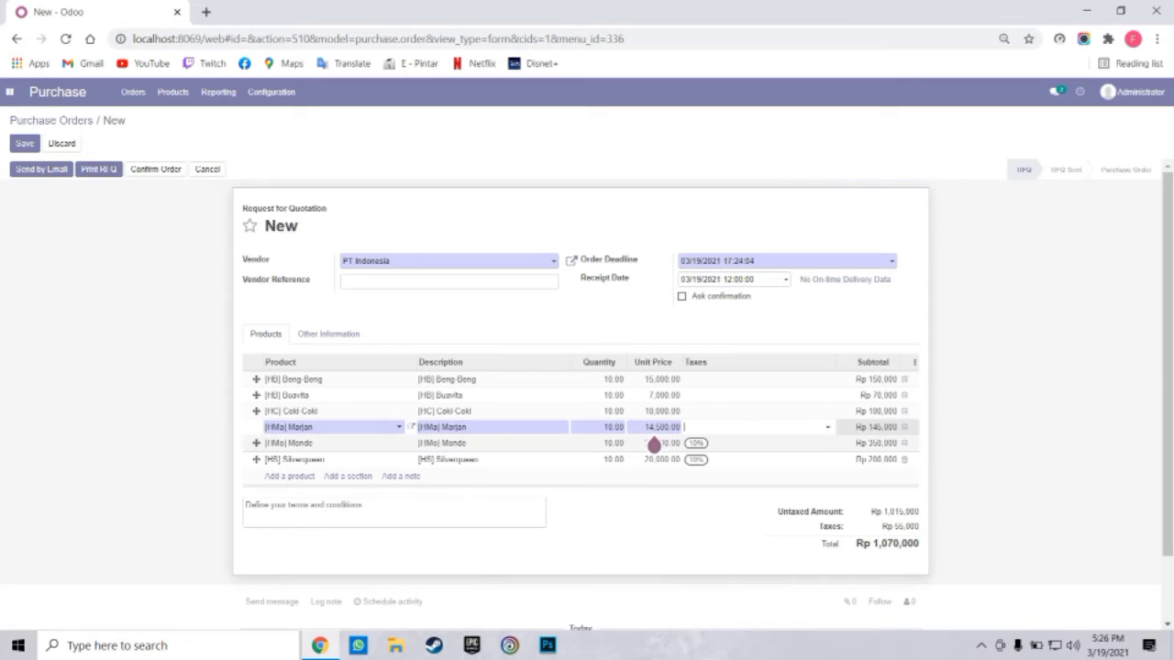
{"action": "left_click", "coordinate": [653, 445]}
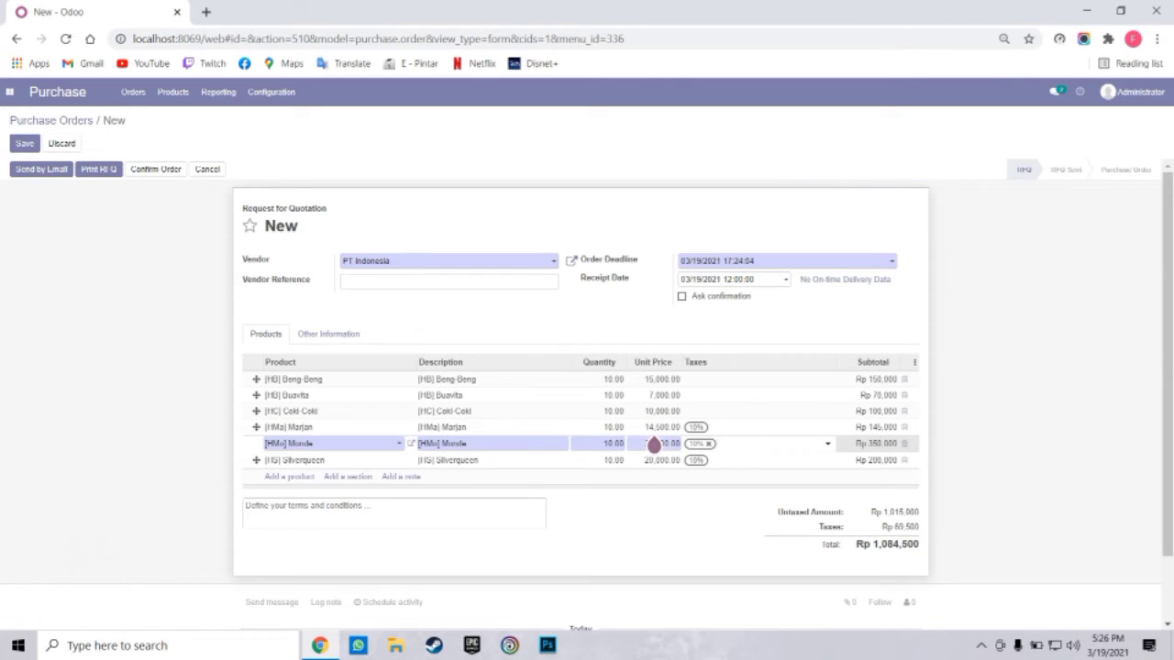
{"action": "left_click", "coordinate": [704, 427]}
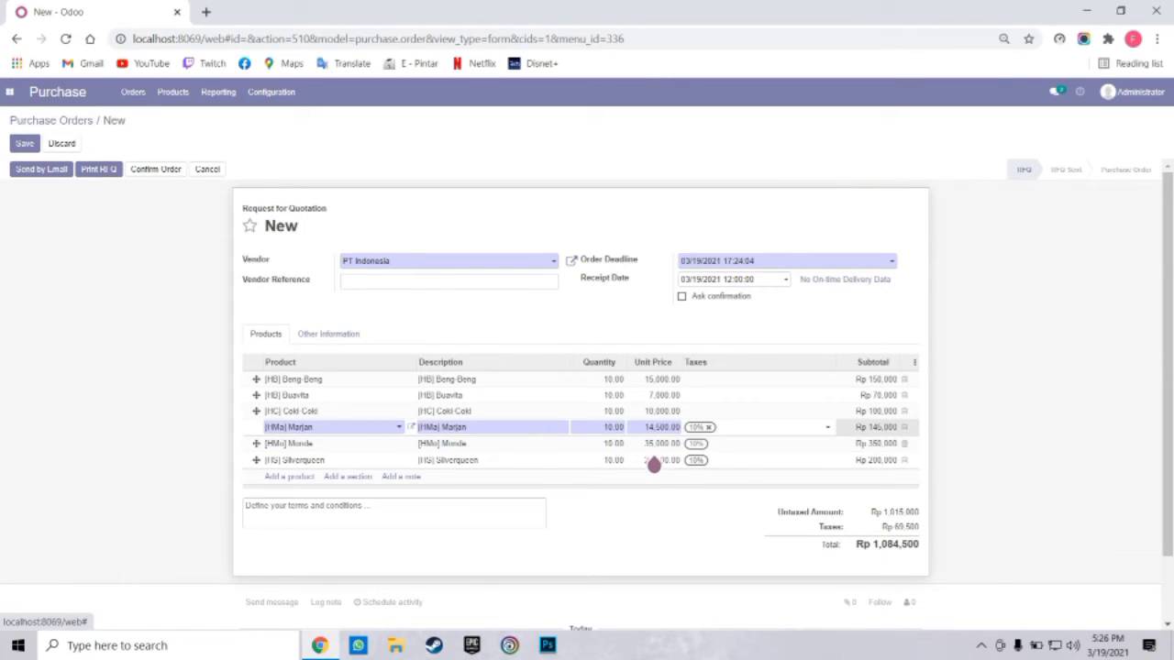
{"action": "left_click", "coordinate": [709, 428]}
{"action": "left_click", "coordinate": [713, 428]}
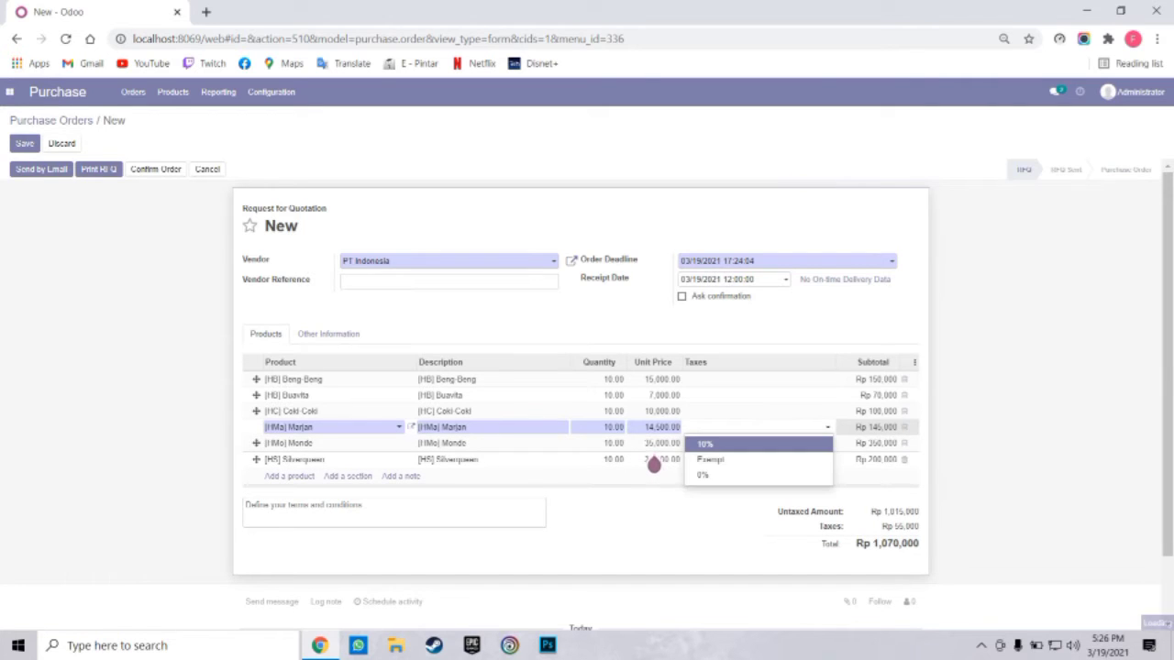
{"action": "left_click", "coordinate": [642, 525]}
Remove the 10% tax from the Monde and Silverqueen lines
{"action": "left_click", "coordinate": [653, 445]}
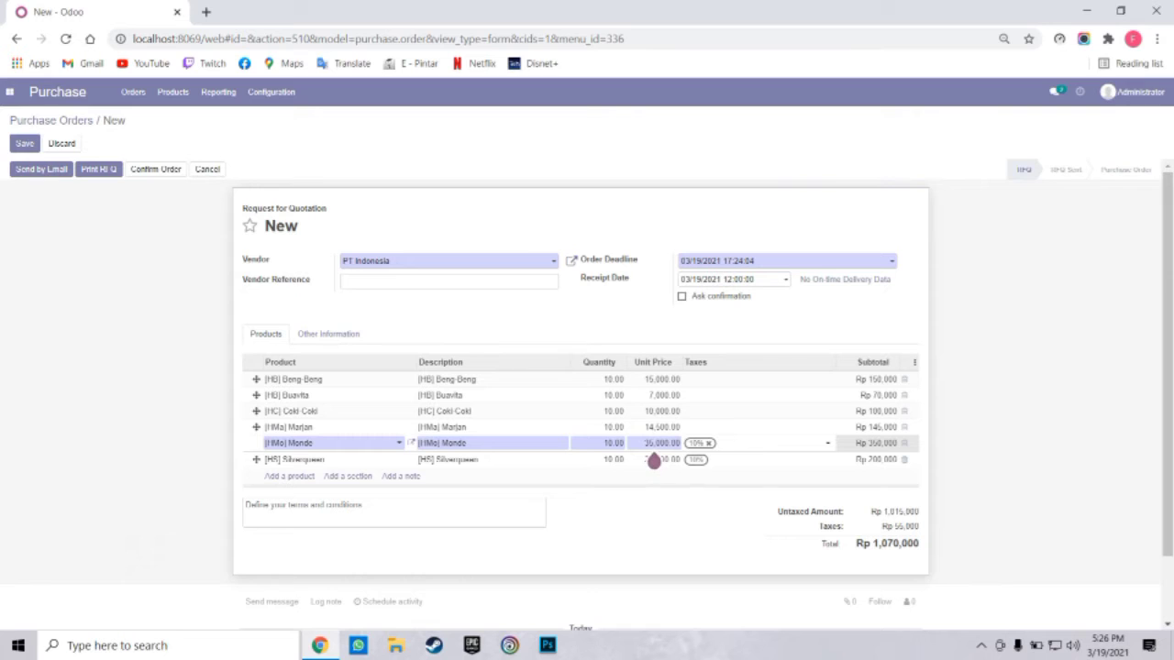
{"action": "left_click", "coordinate": [709, 444]}
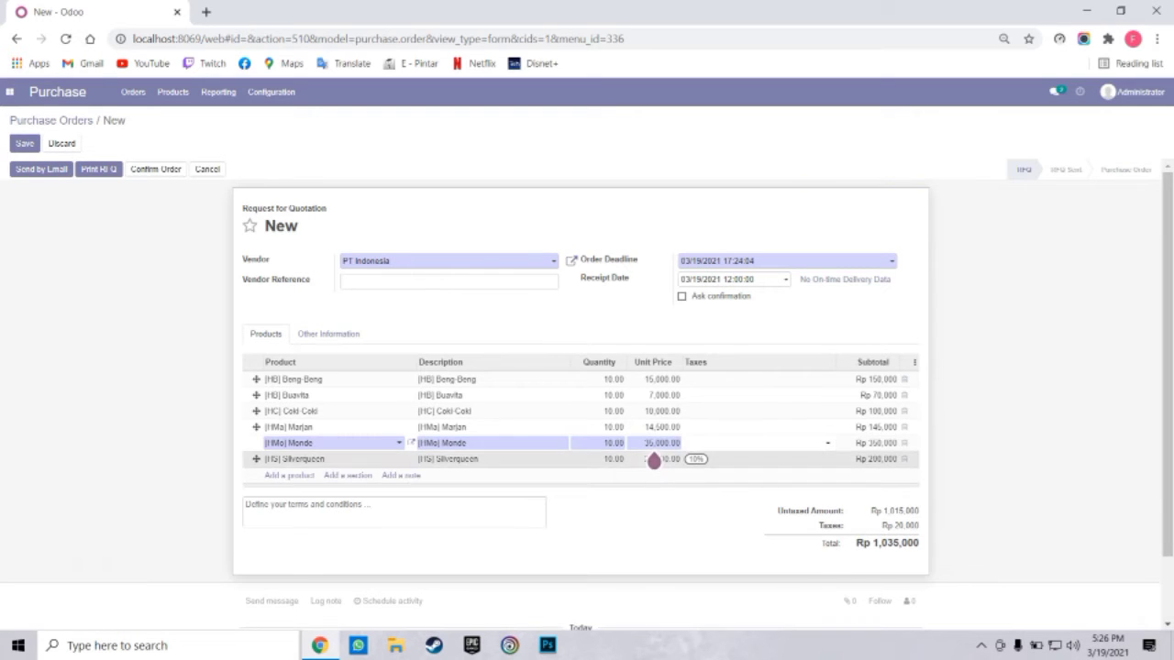
{"action": "left_click", "coordinate": [653, 459]}
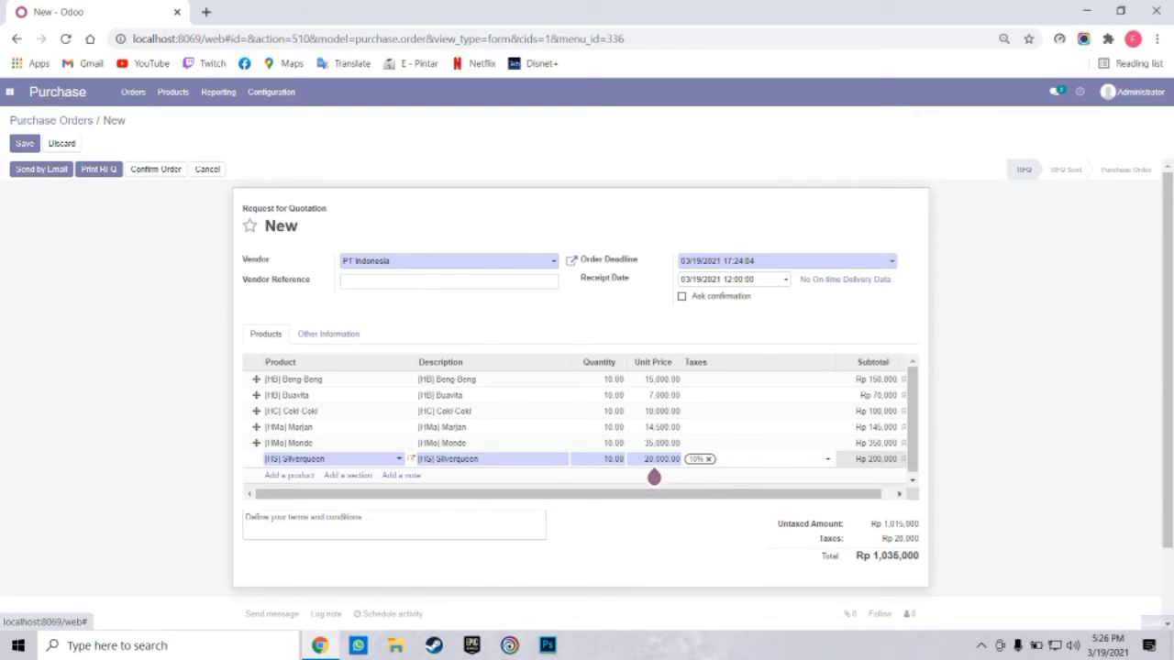
{"action": "key", "text": "BackSpace"}
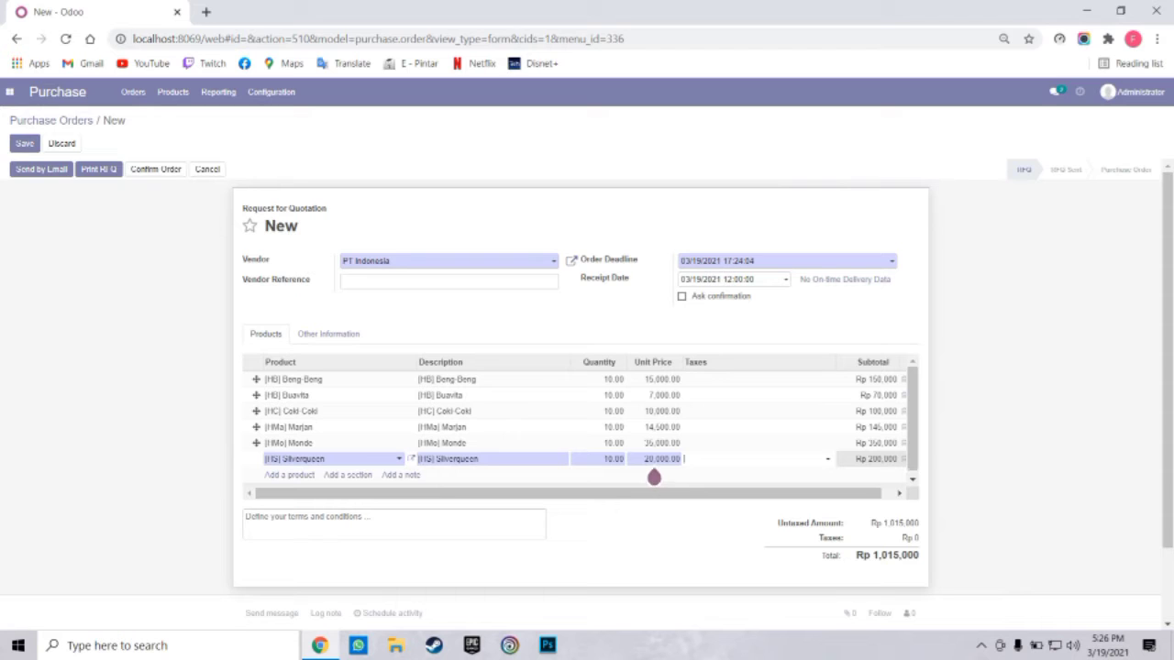
{"action": "left_click", "coordinate": [781, 280]}
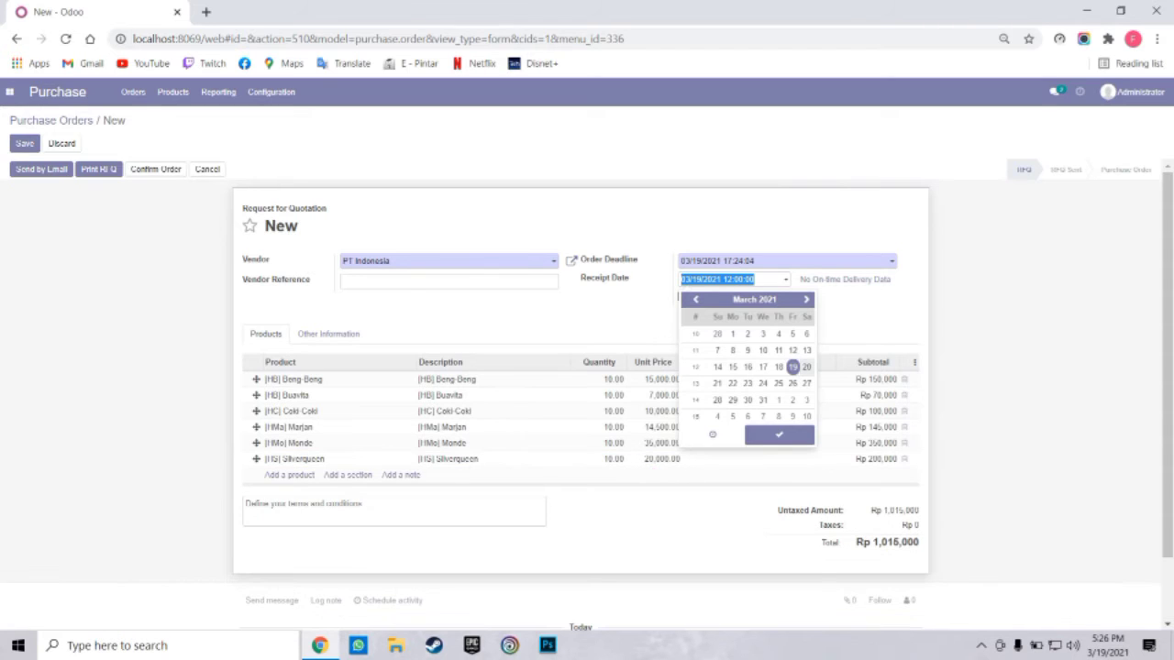
Set the receipt date to 03/20/2021 and draft the e-mail to PT Indonesia with P00006 attached
{"action": "left_click", "coordinate": [807, 366]}
{"action": "left_click", "coordinate": [816, 225]}
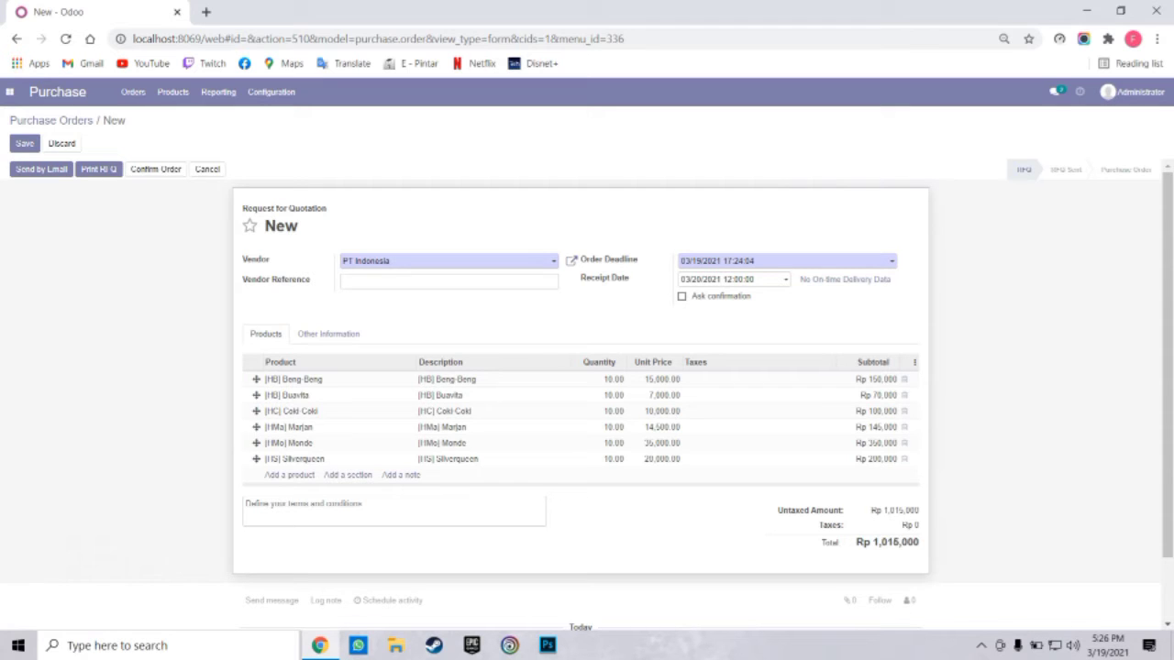
{"action": "left_click", "coordinate": [42, 169]}
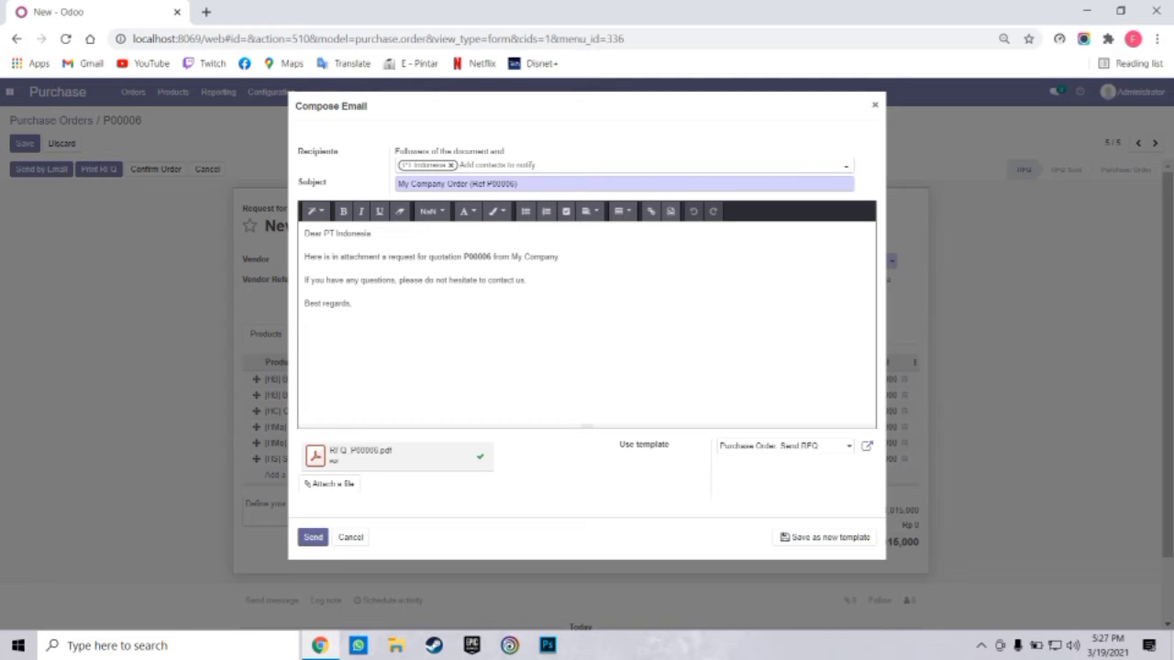
Send the RFQ e-mail to PT Indonesia and confirm P00006 as a purchase order
{"action": "left_click", "coordinate": [313, 537]}
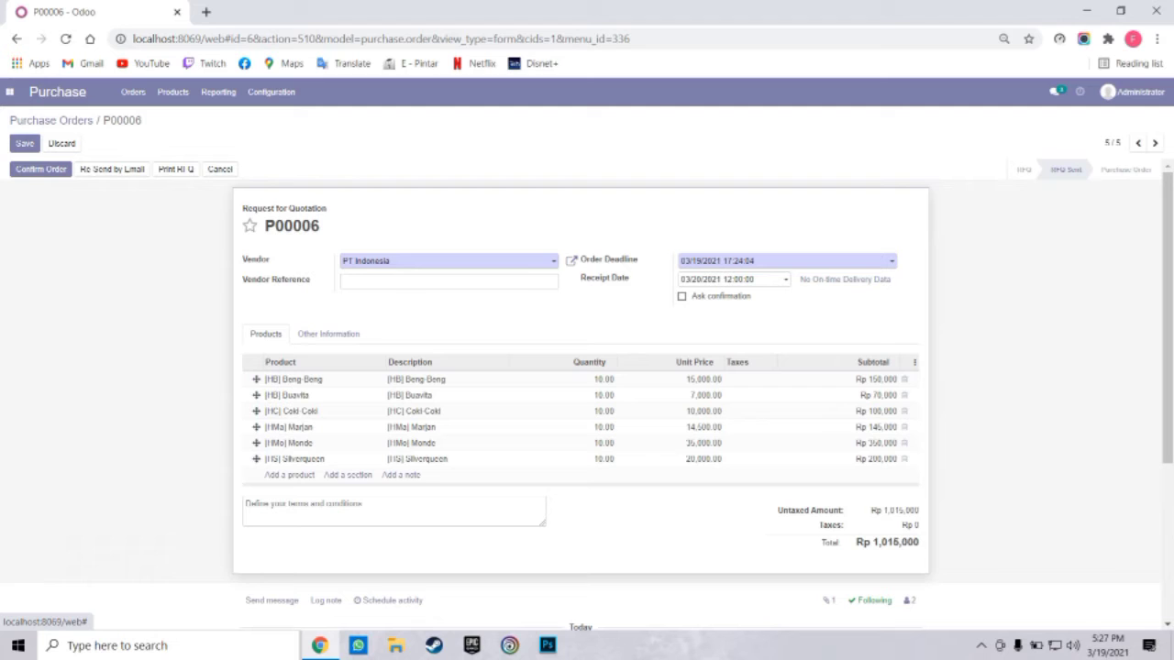
{"action": "left_click", "coordinate": [41, 168]}
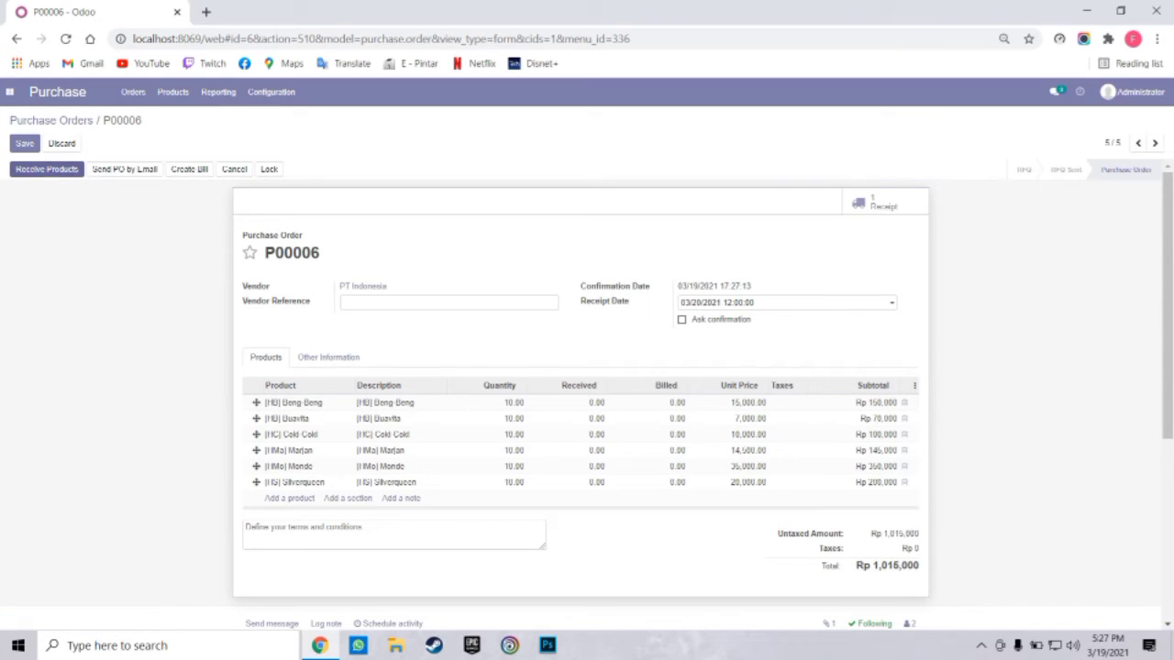
Validate receipt WH/IN/00009 with all six products at 10 each, then return to Purchase Orders
{"action": "left_click", "coordinate": [47, 169]}
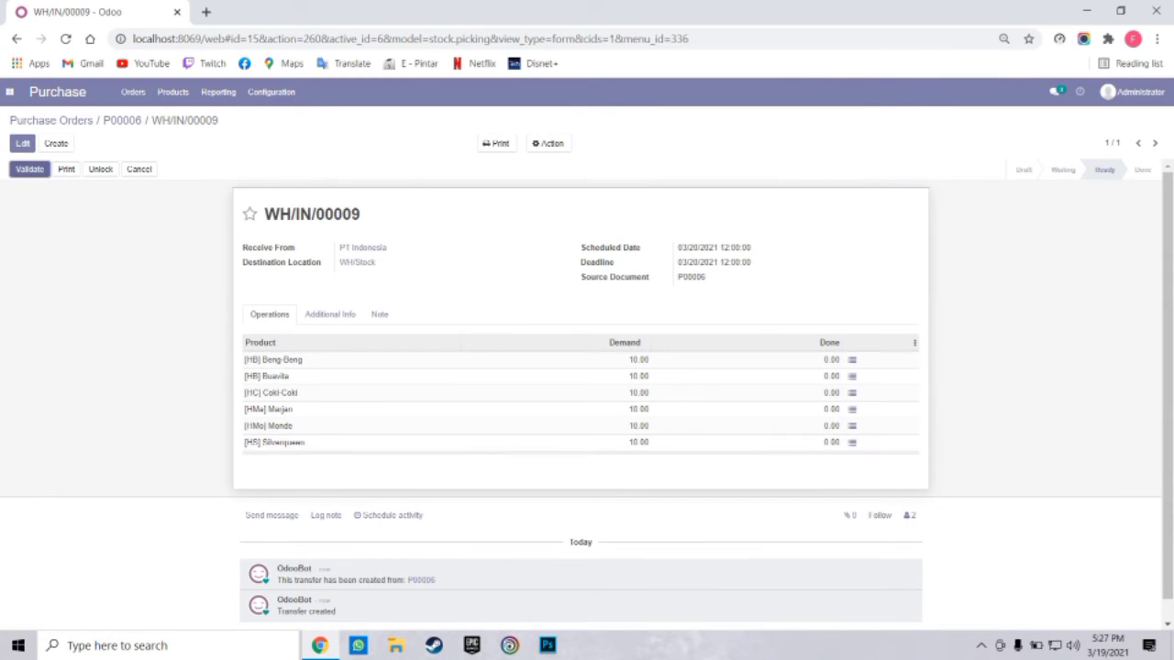
{"action": "left_click", "coordinate": [30, 169]}
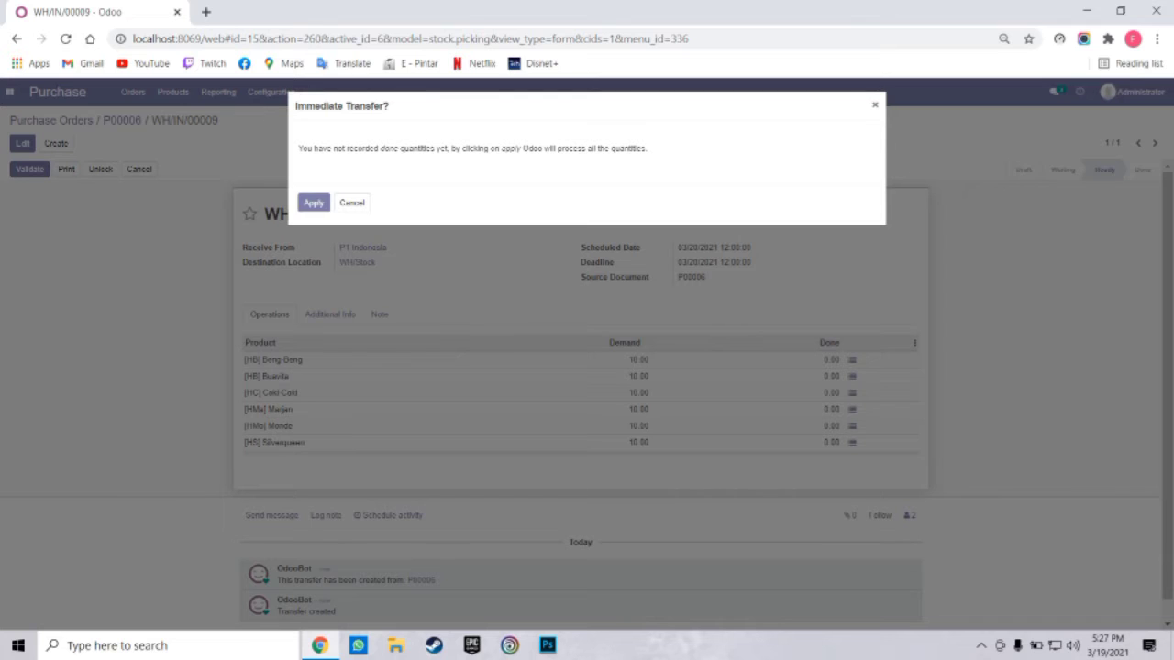
{"action": "left_click", "coordinate": [314, 203]}
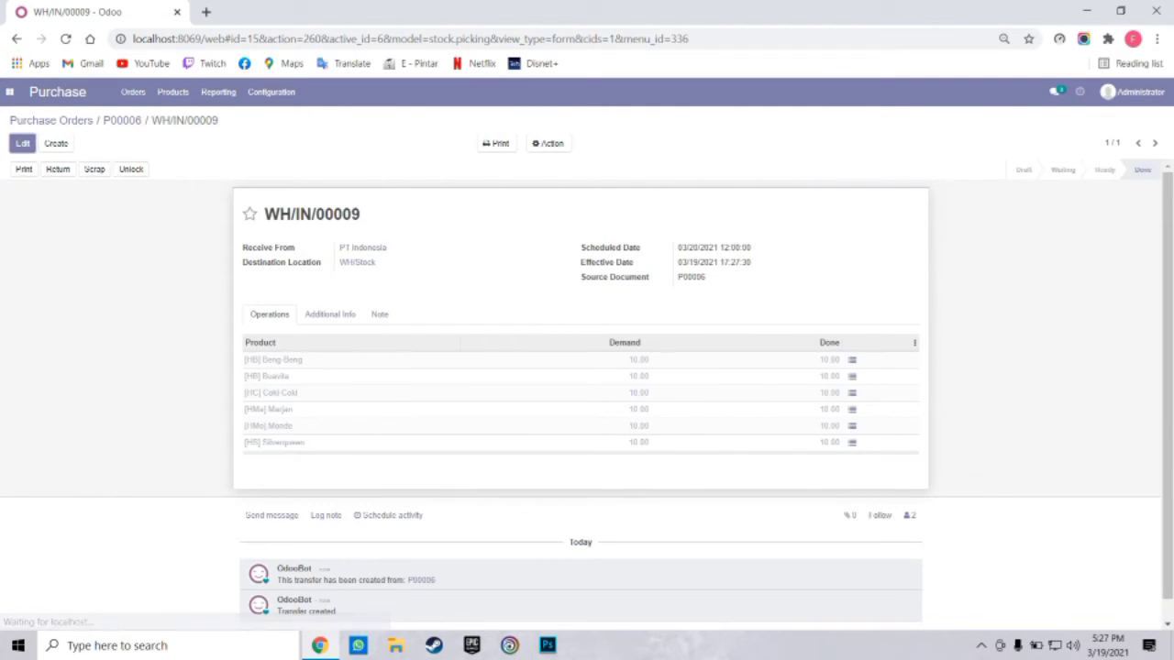
{"action": "left_click", "coordinate": [28, 120]}
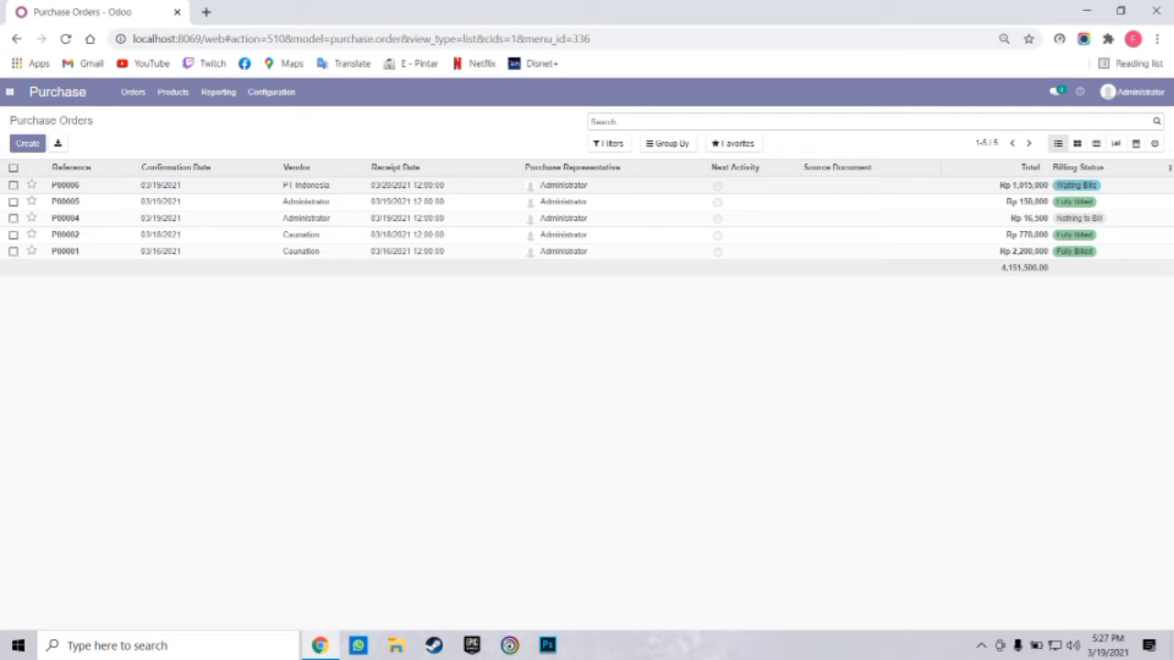
Create and post vendor bill BILL/2021/03/0004 for P00006, then start registering its payment
{"action": "left_click", "coordinate": [306, 185]}
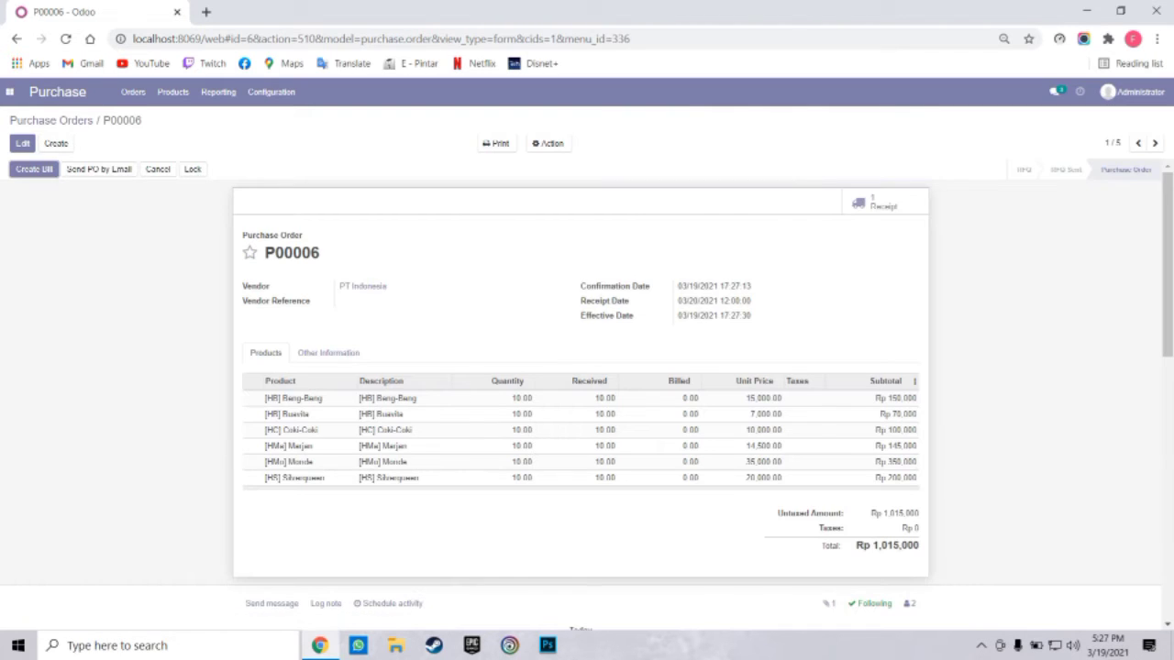
{"action": "left_click", "coordinate": [34, 170]}
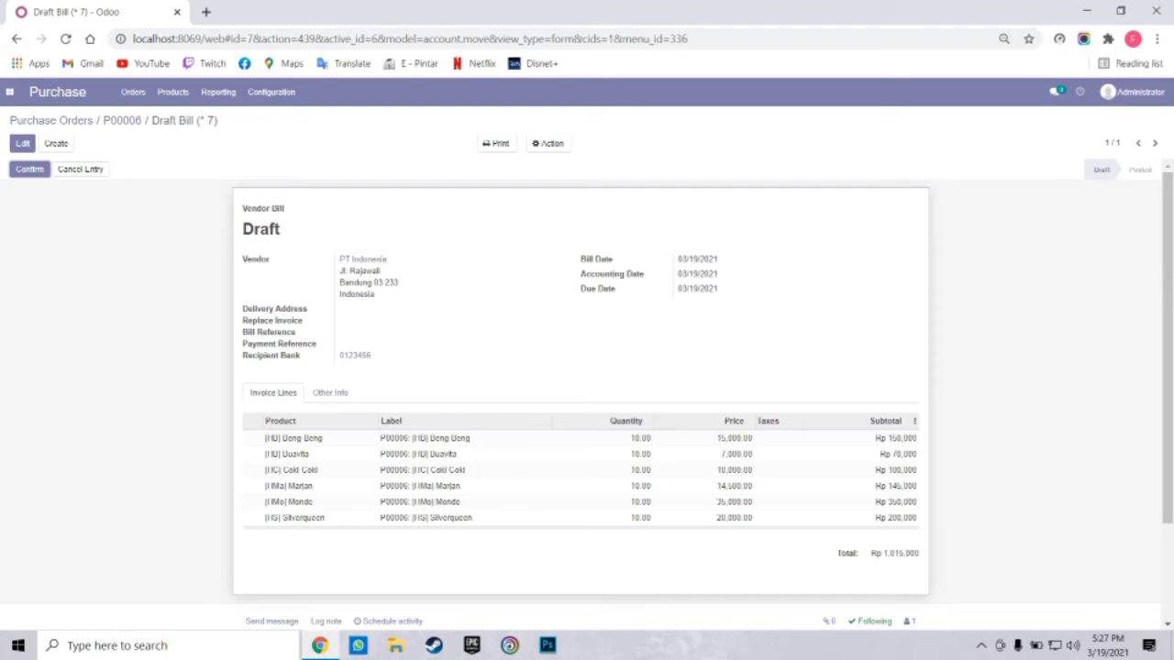
{"action": "left_click", "coordinate": [29, 169]}
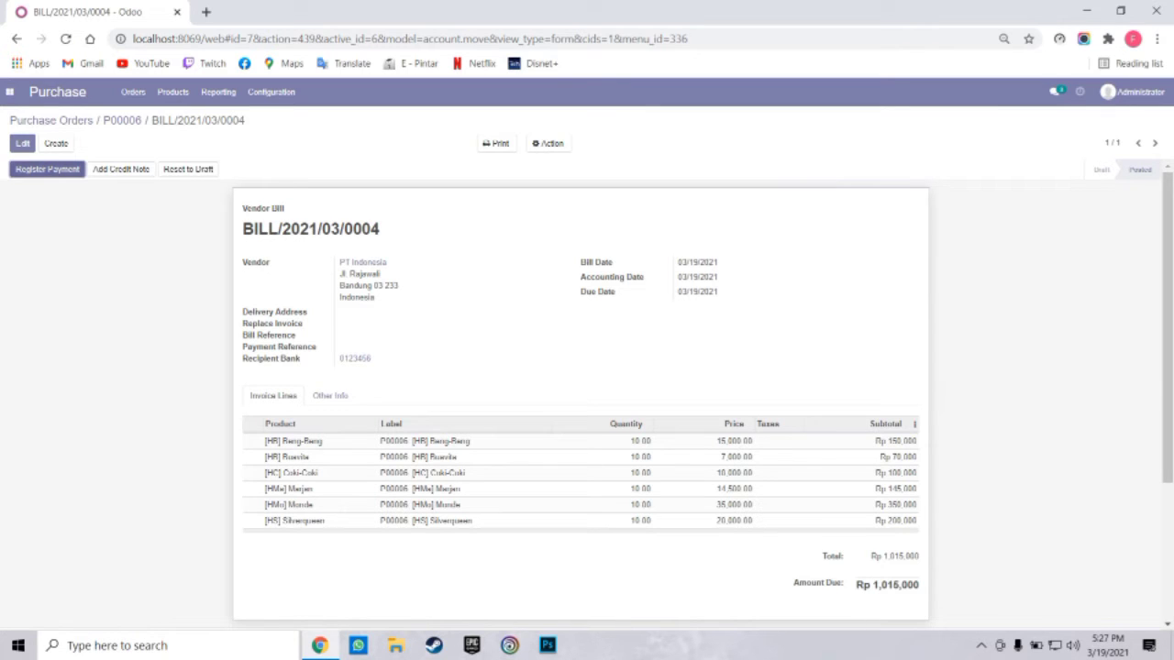
{"action": "left_click", "coordinate": [30, 169]}
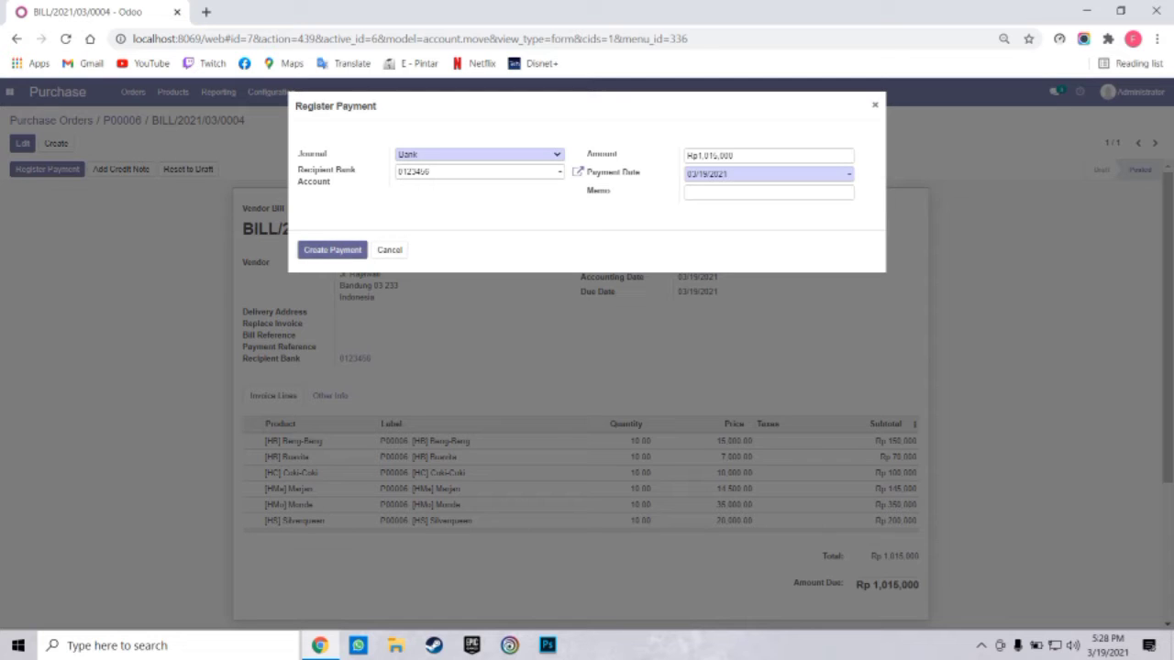
Pay BILL/2021/03/0004 in full at Rp 1,015,000 and open the Purchase Analysis report
{"action": "left_click", "coordinate": [331, 249]}
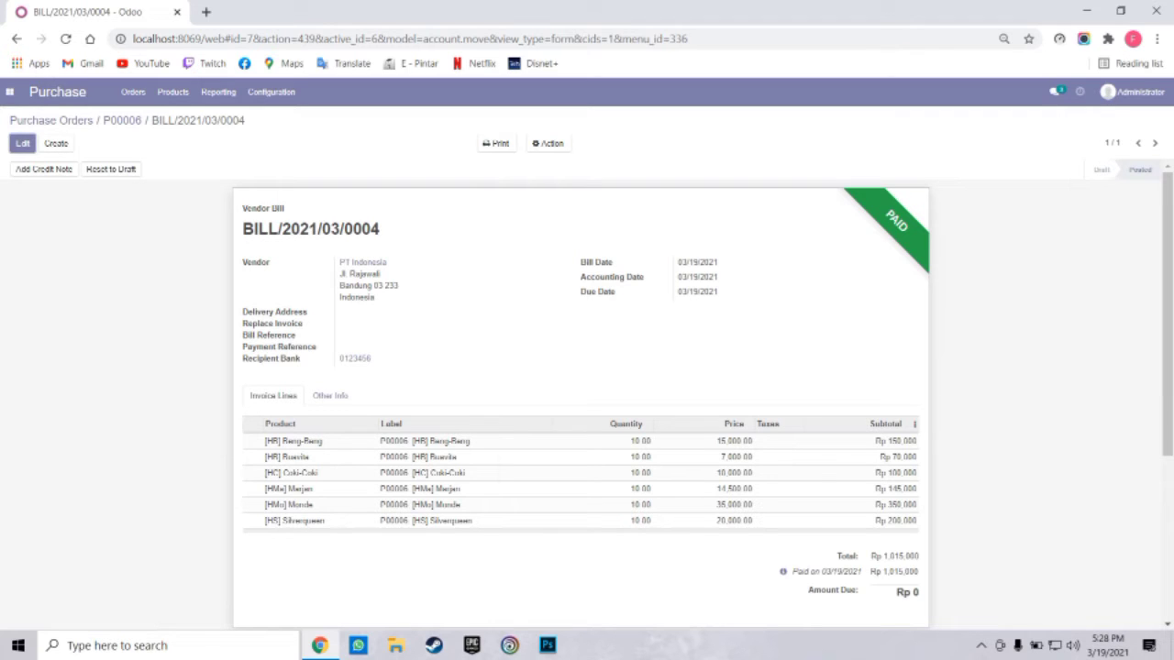
{"action": "left_click", "coordinate": [52, 120]}
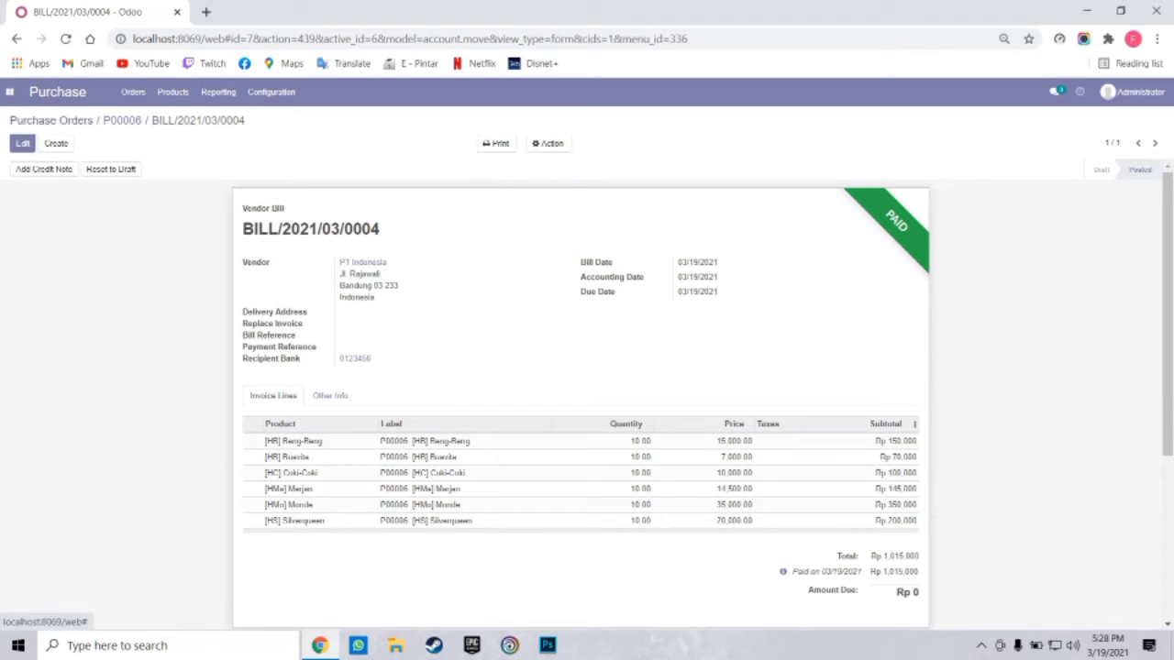
{"action": "left_click", "coordinate": [133, 92]}
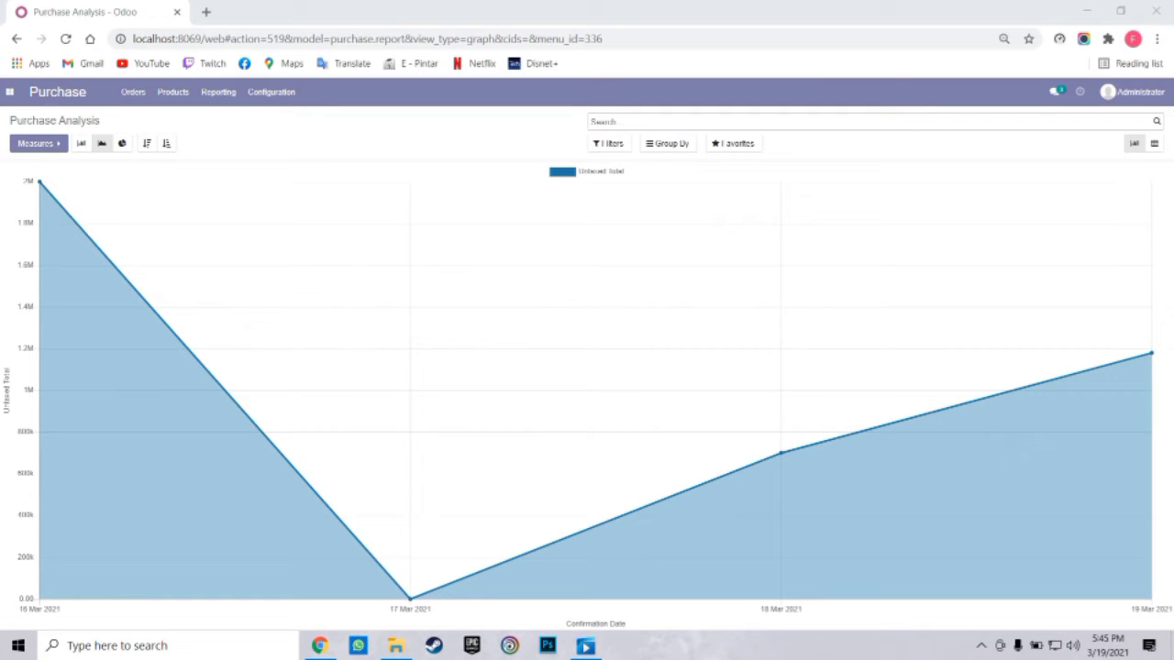
Chart Average Cost instead of Untaxed Total as bars per confirmation date
{"action": "left_click", "coordinate": [80, 143]}
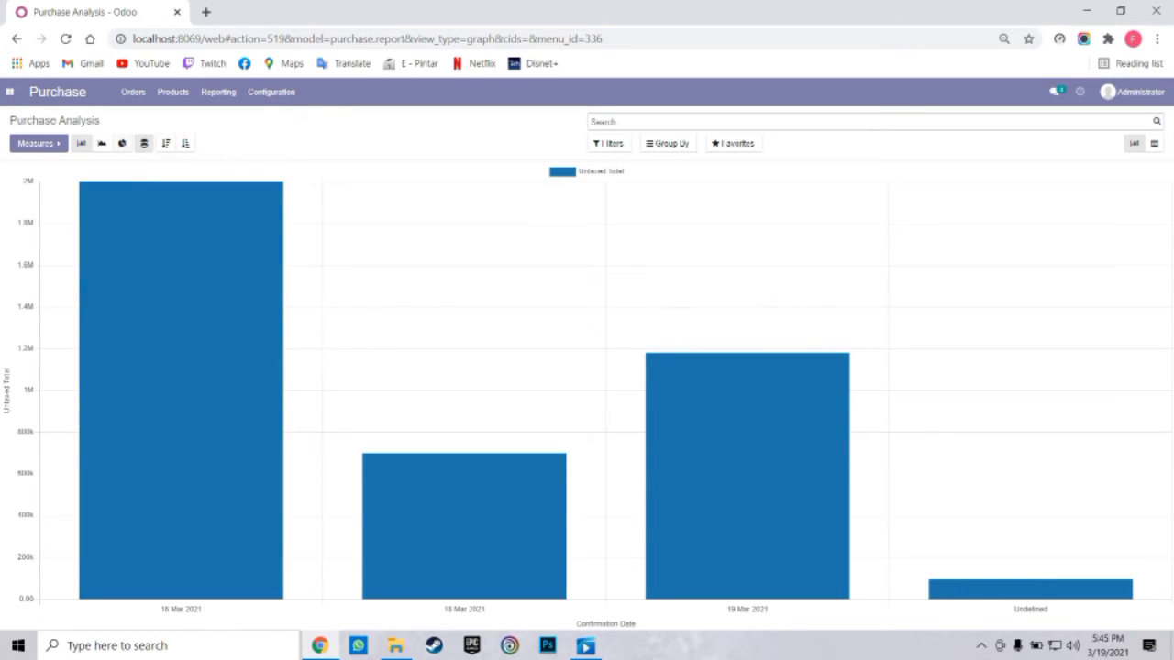
{"action": "left_click", "coordinate": [122, 143]}
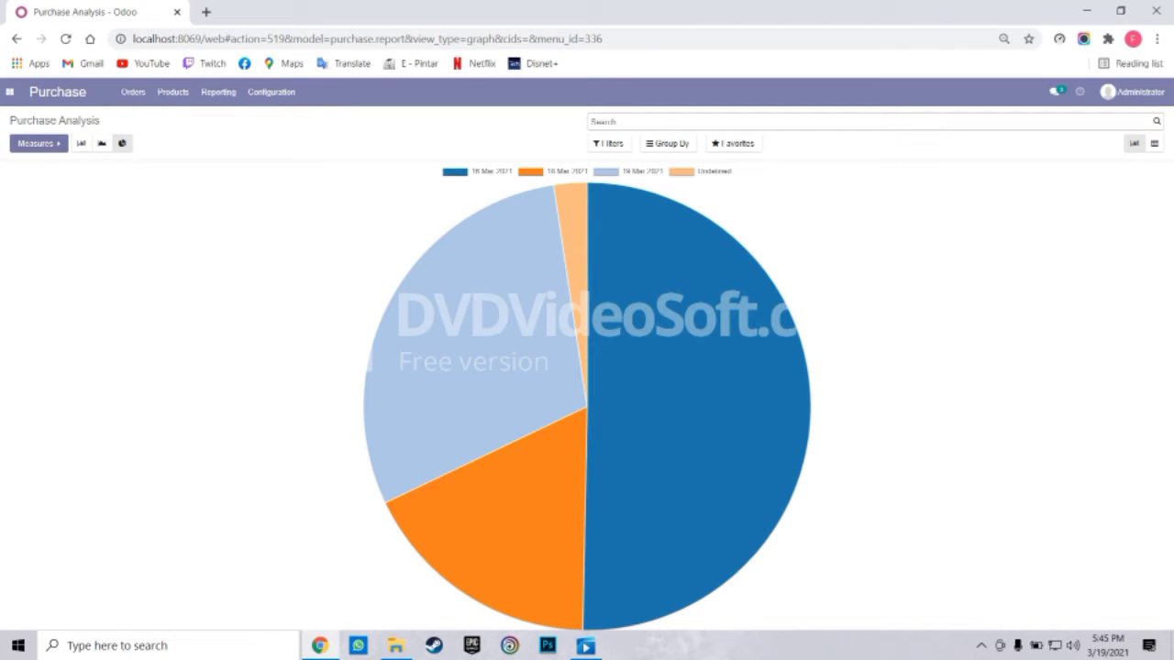
{"action": "left_click", "coordinate": [37, 143]}
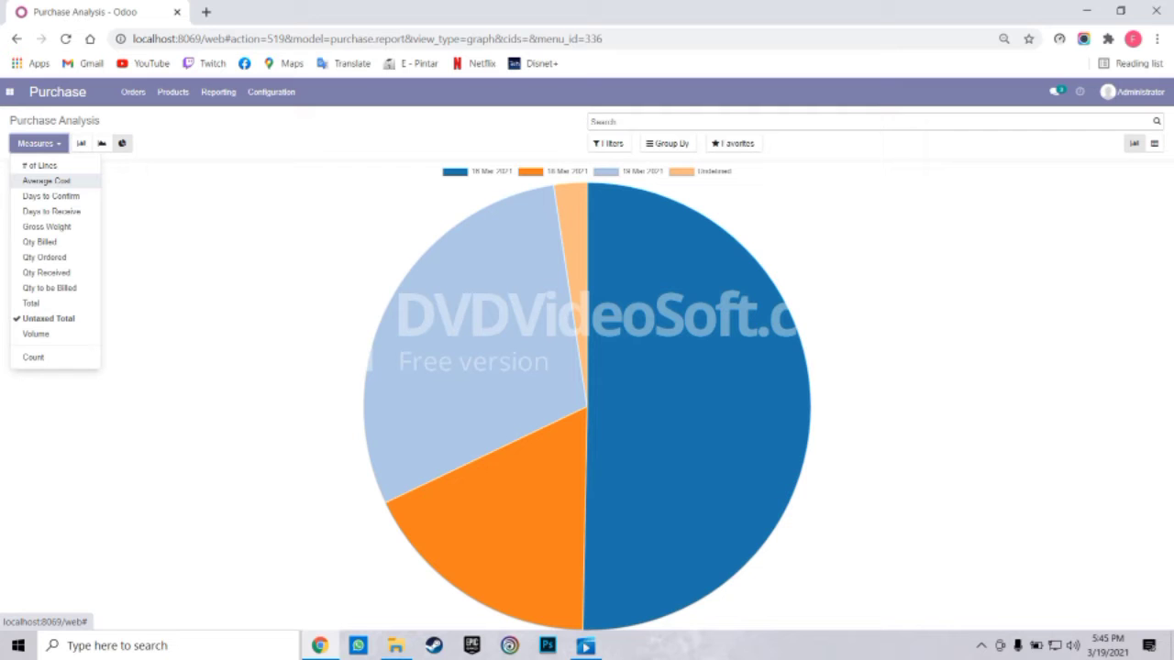
{"action": "left_click", "coordinate": [45, 180]}
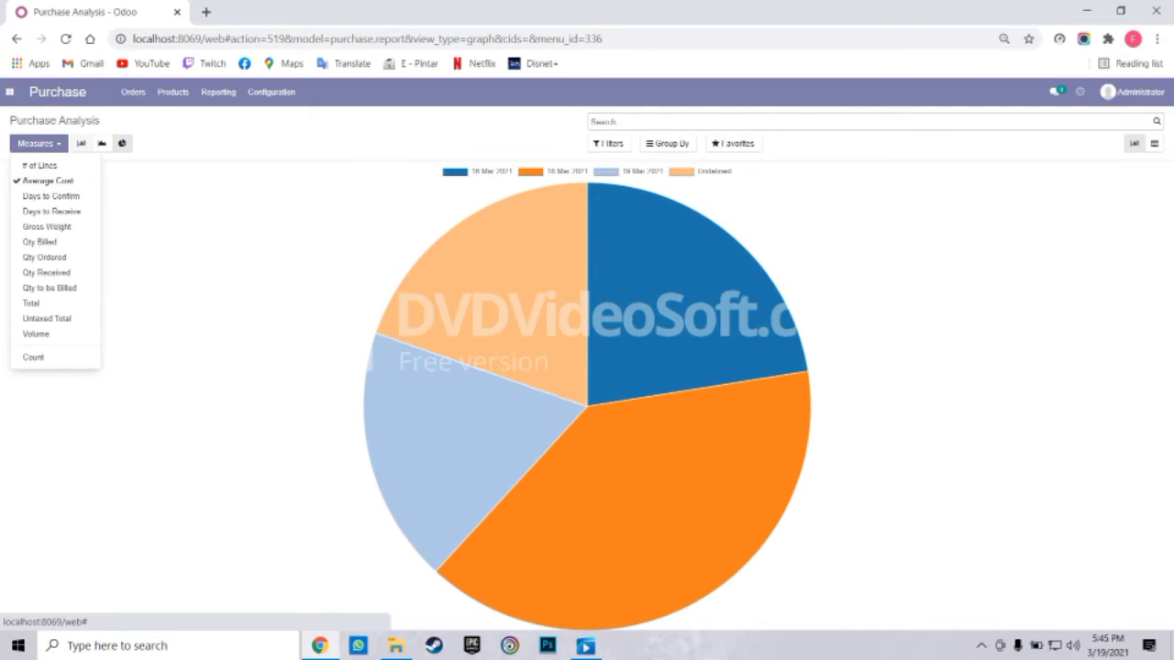
{"action": "left_click", "coordinate": [80, 143]}
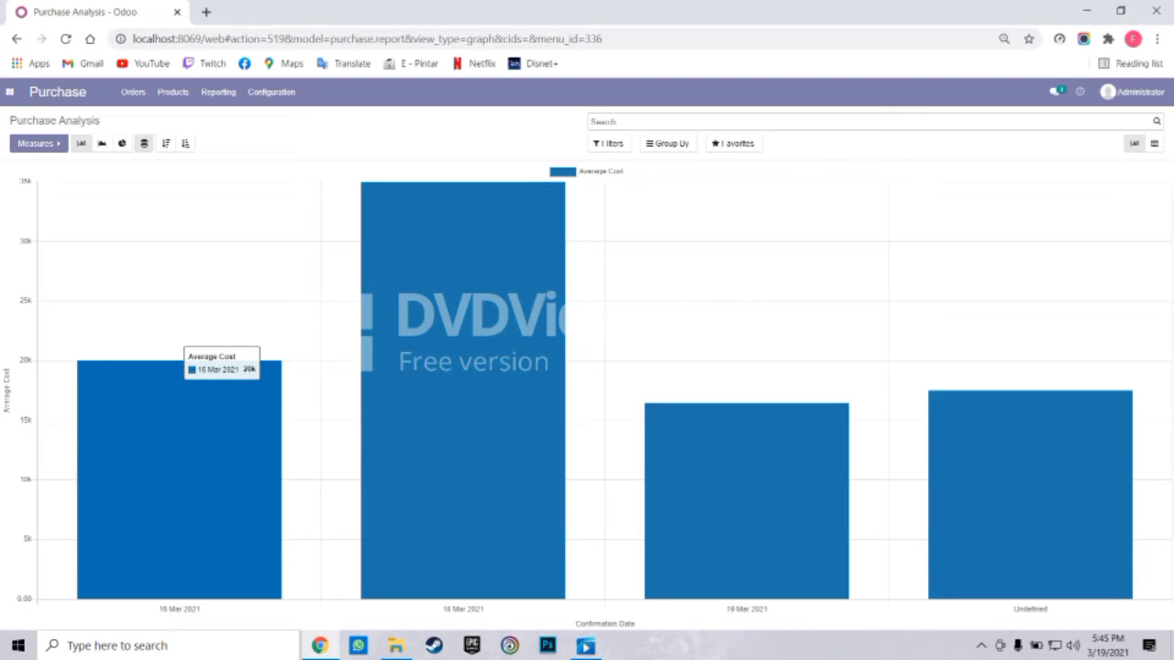
{"action": "mouse_move", "coordinate": [463, 389]}
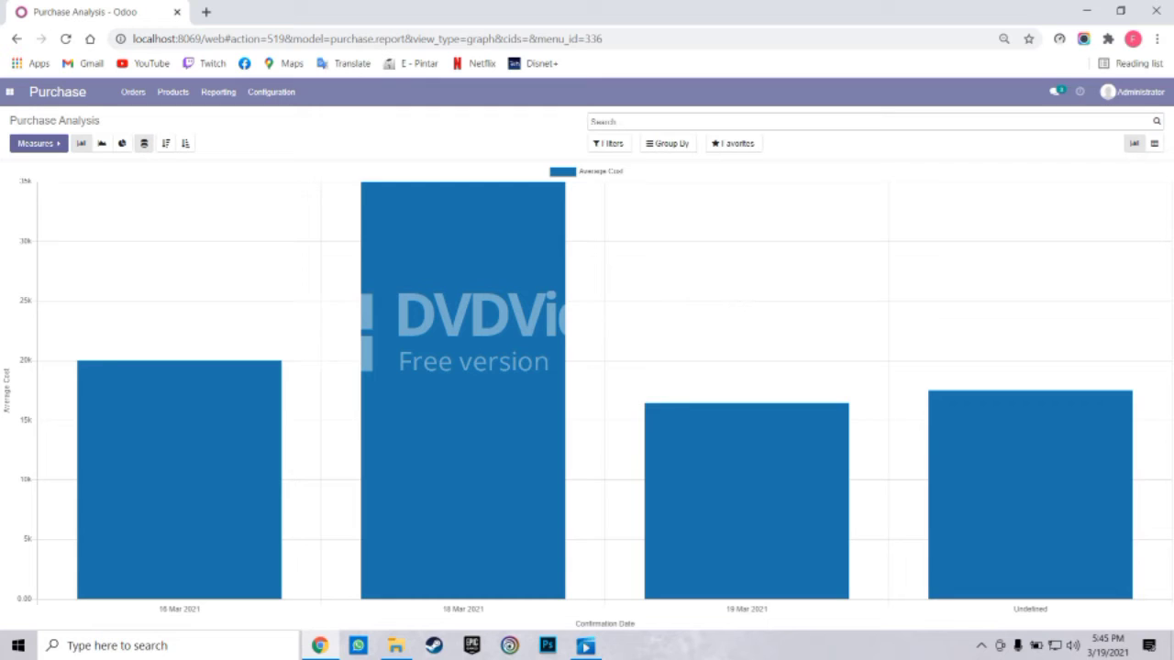
Switch the measure to Untaxed Total, then Total, and display it as a line chart
{"action": "left_click", "coordinate": [37, 143]}
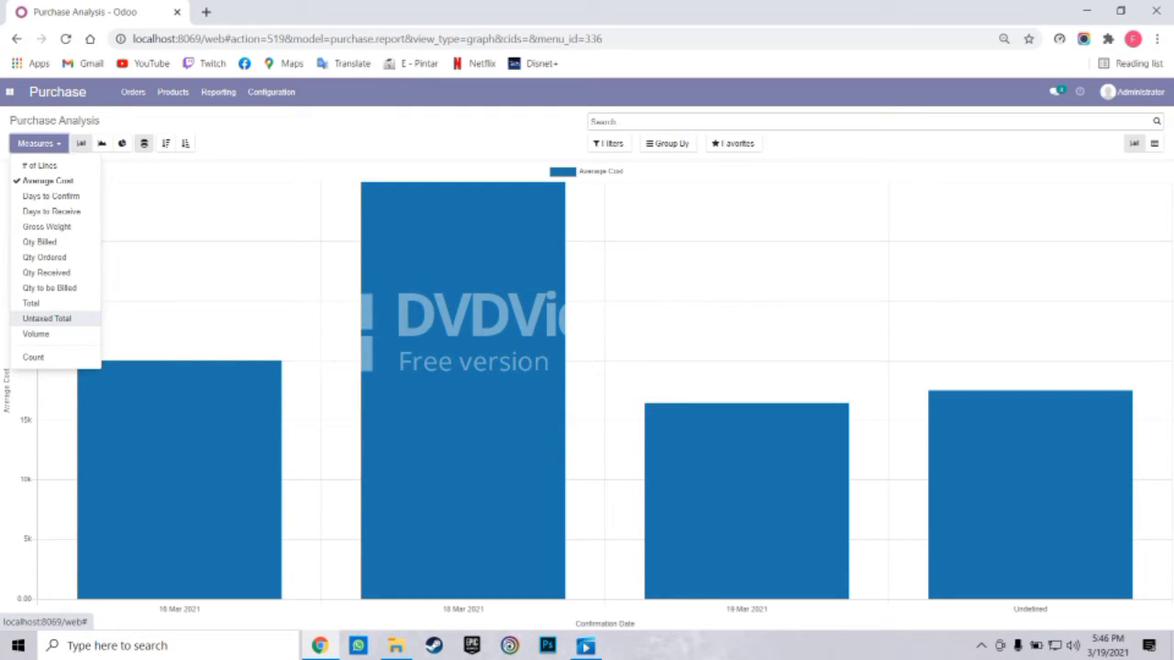
{"action": "left_click", "coordinate": [46, 318]}
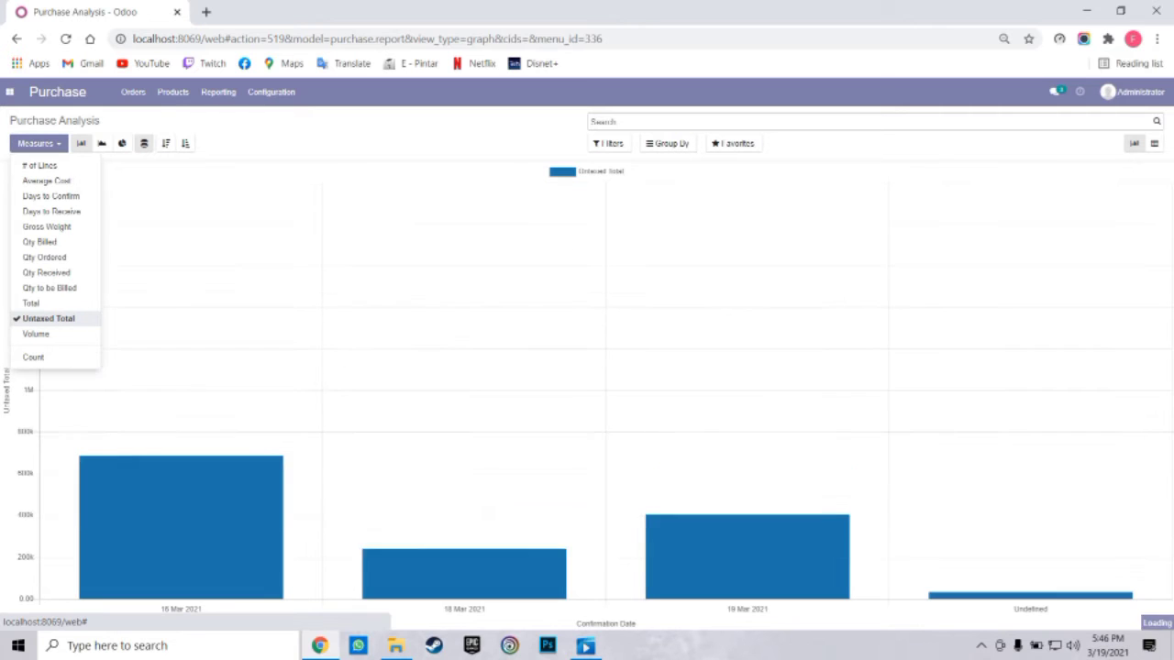
{"action": "left_click", "coordinate": [39, 143]}
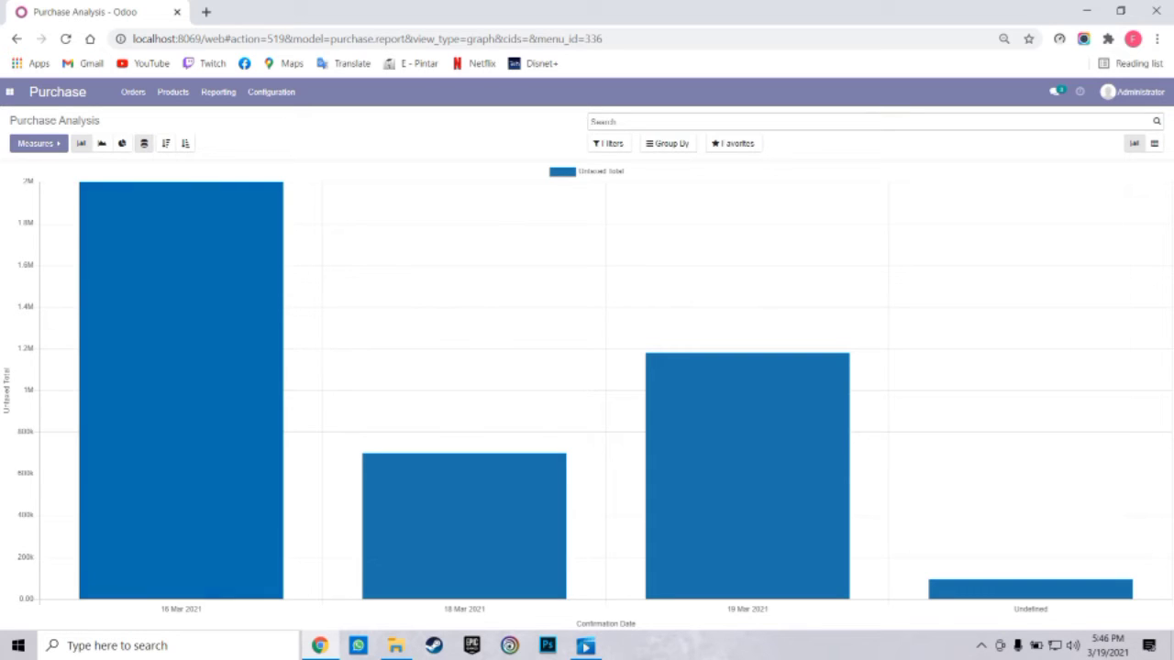
{"action": "mouse_move", "coordinate": [465, 526]}
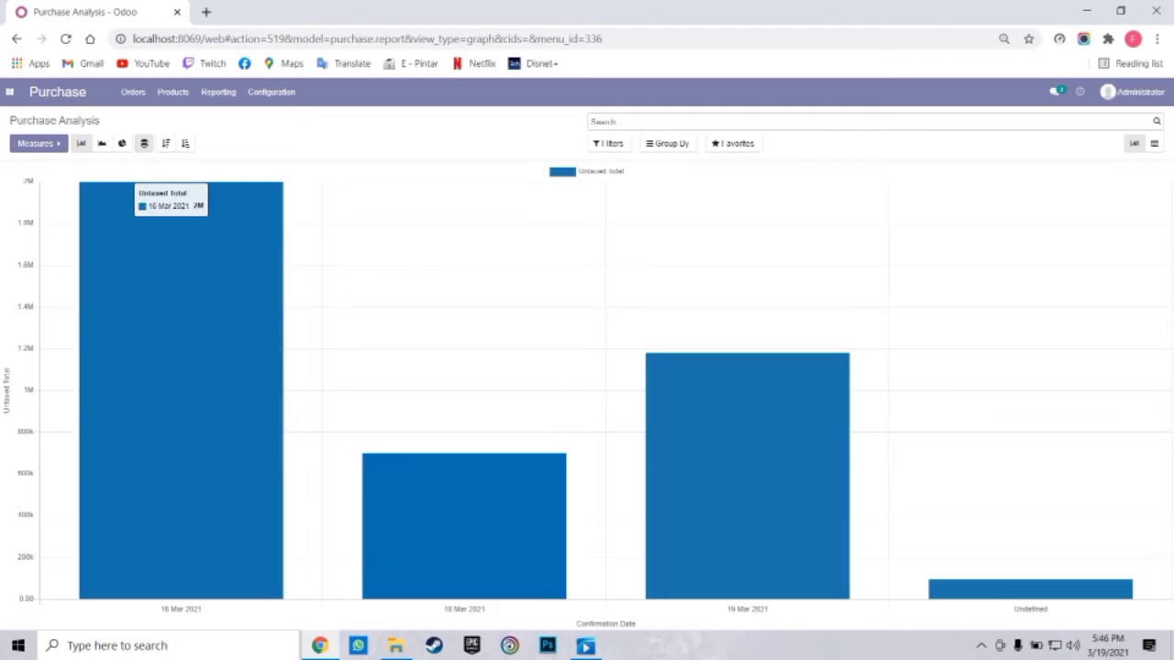
{"action": "left_click", "coordinate": [37, 143]}
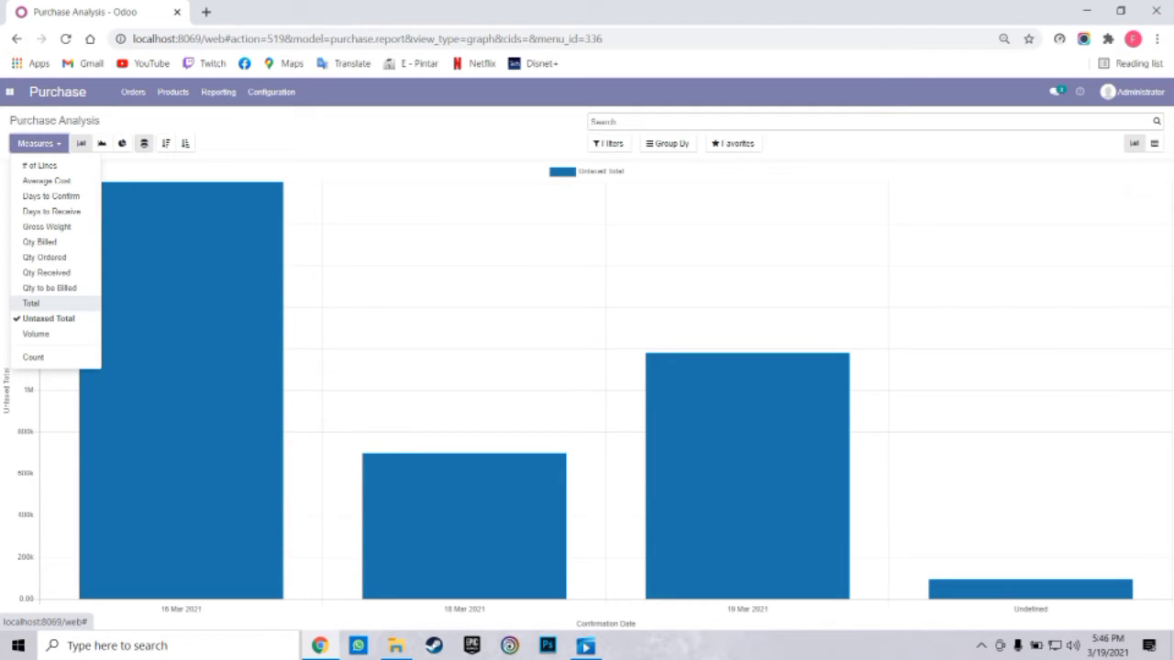
{"action": "left_click", "coordinate": [31, 302]}
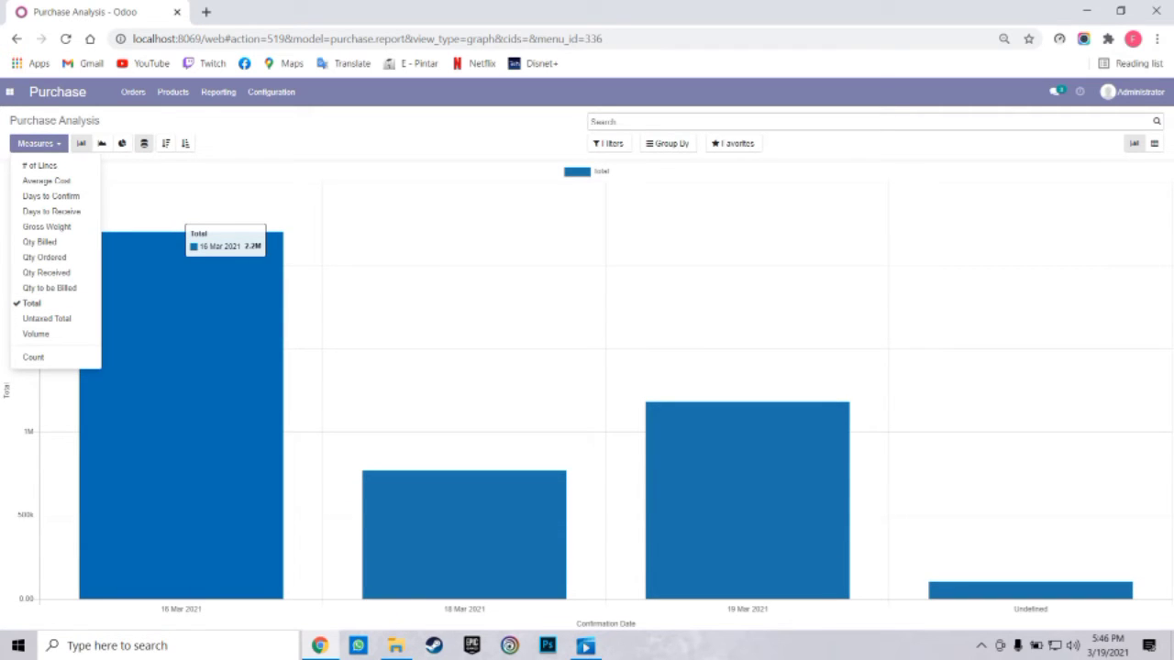
{"action": "left_click", "coordinate": [183, 302]}
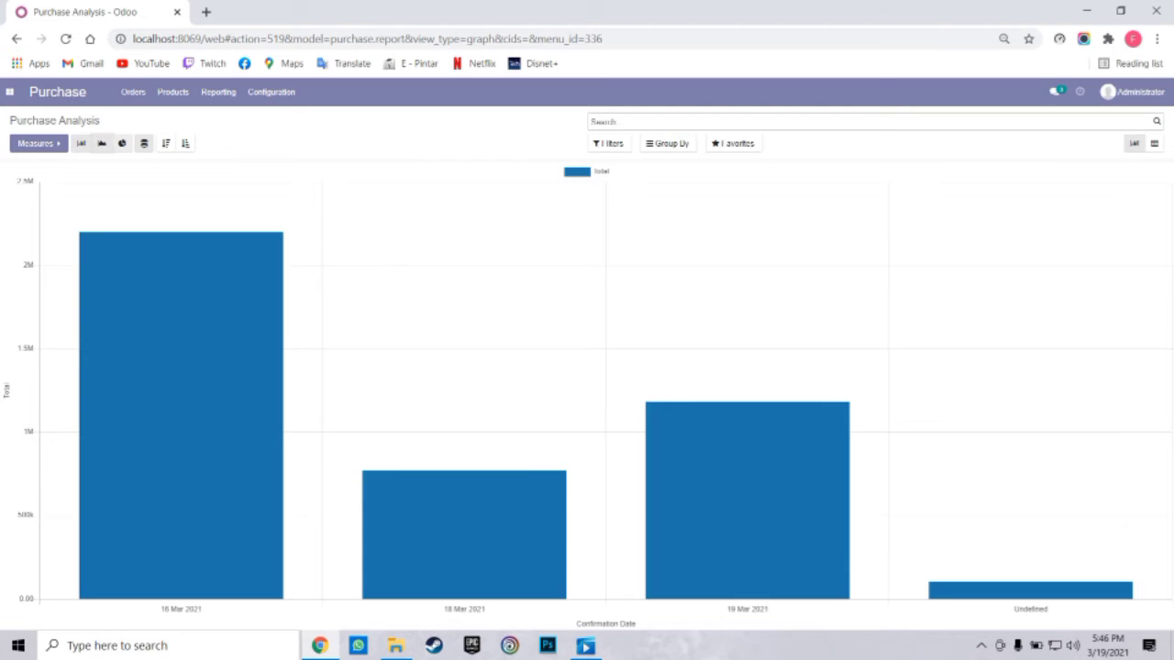
{"action": "left_click", "coordinate": [122, 143]}
{"action": "left_click", "coordinate": [102, 143]}
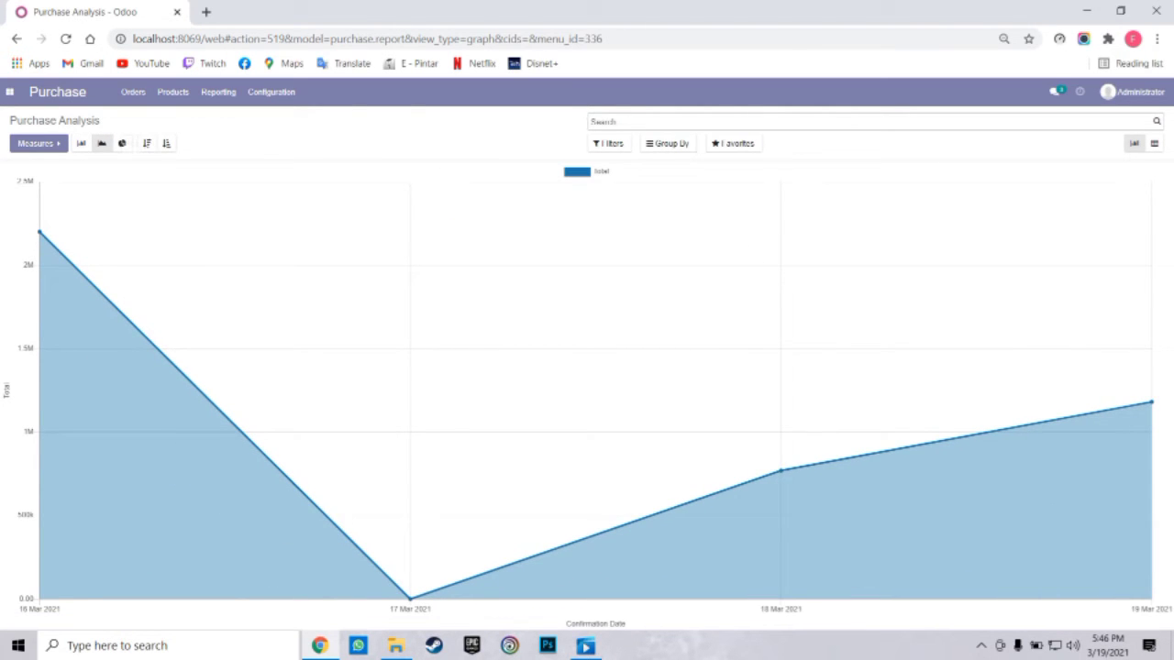
{"action": "left_click", "coordinate": [9, 91]}
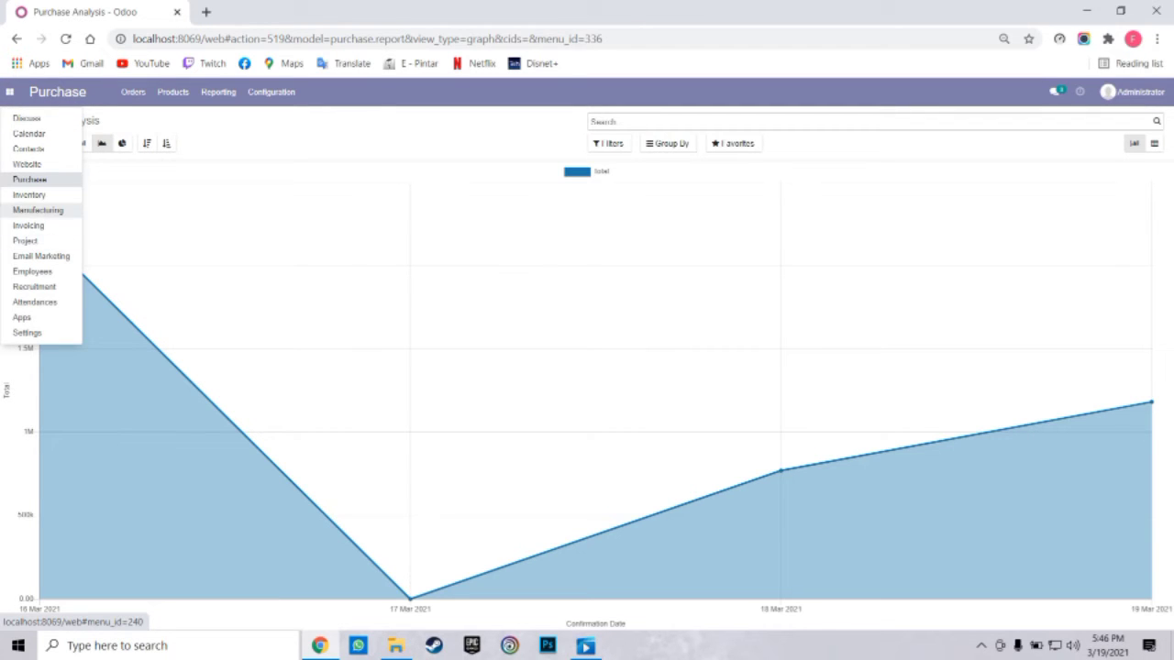
Go to the Bills of Materials list in the Manufacturing app
{"action": "left_click", "coordinate": [36, 210]}
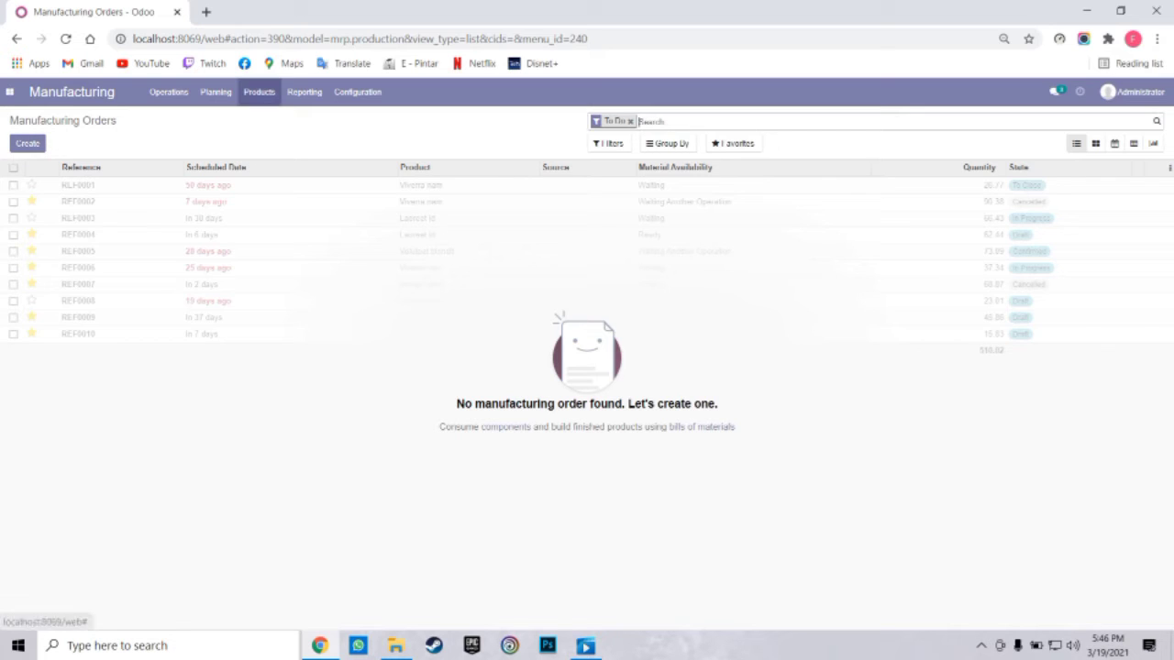
{"action": "left_click", "coordinate": [259, 92]}
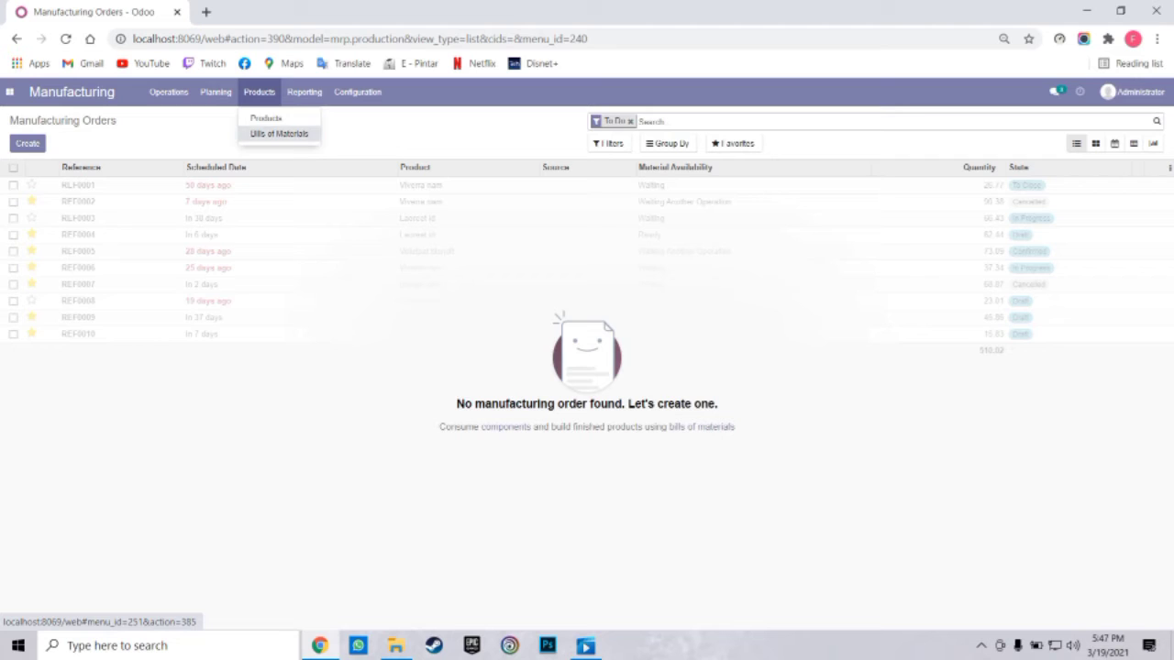
{"action": "left_click", "coordinate": [279, 134]}
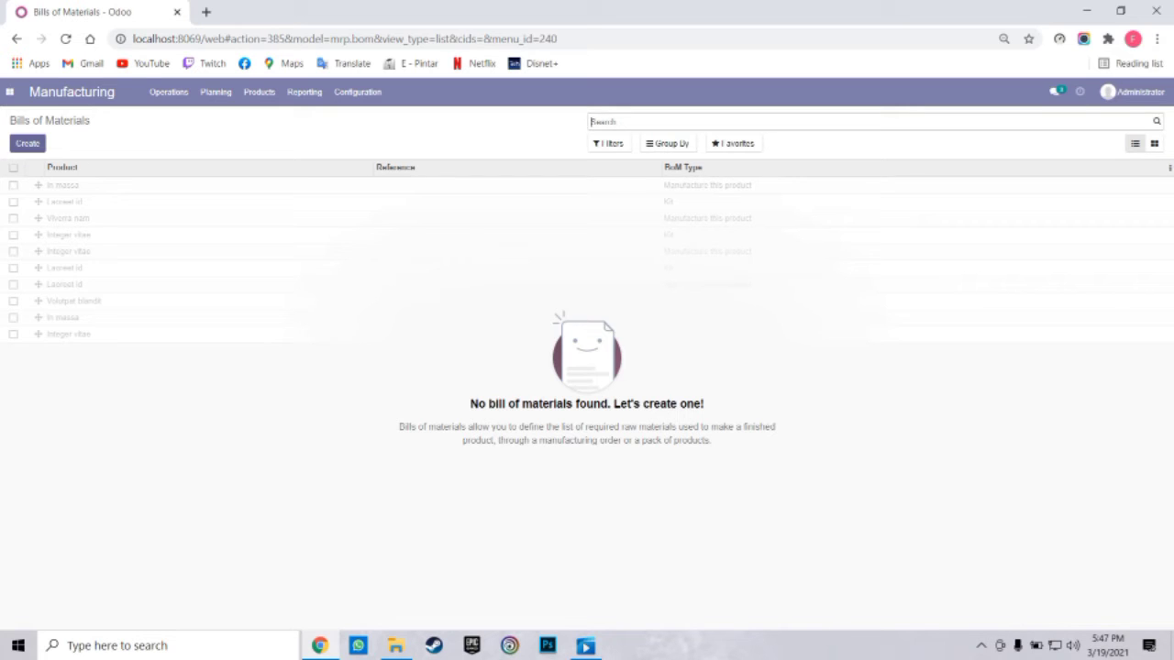
Create a bill of materials for [H1] Hampers with quantity 3 and one blank component line
{"action": "left_click", "coordinate": [28, 143]}
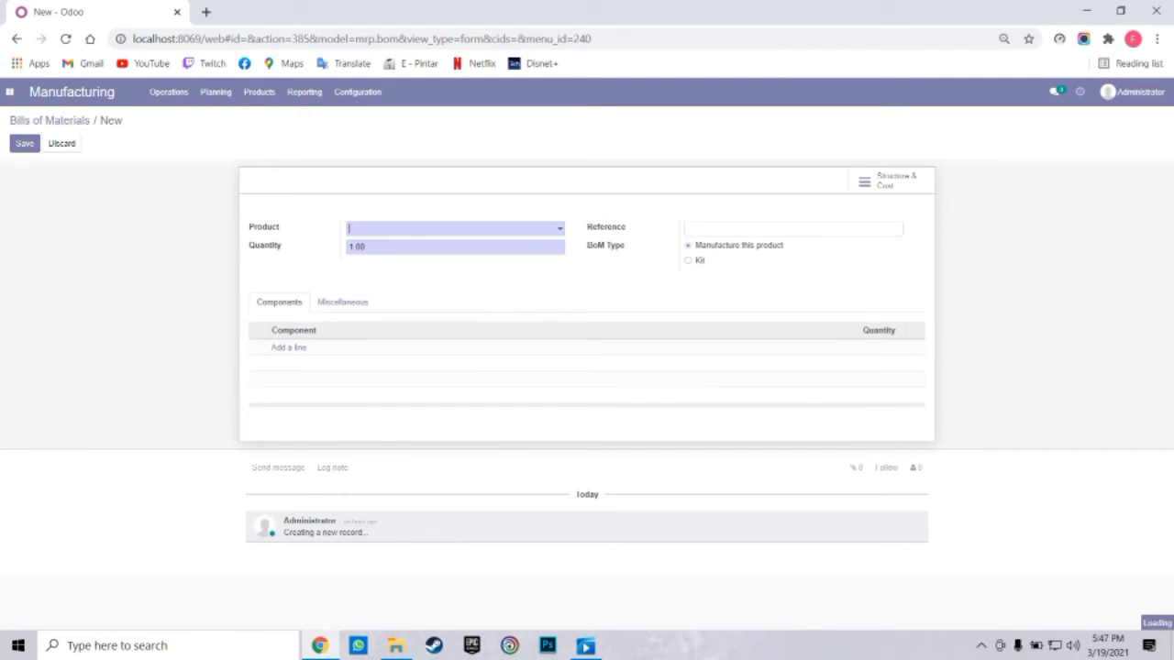
{"action": "left_click", "coordinate": [451, 228]}
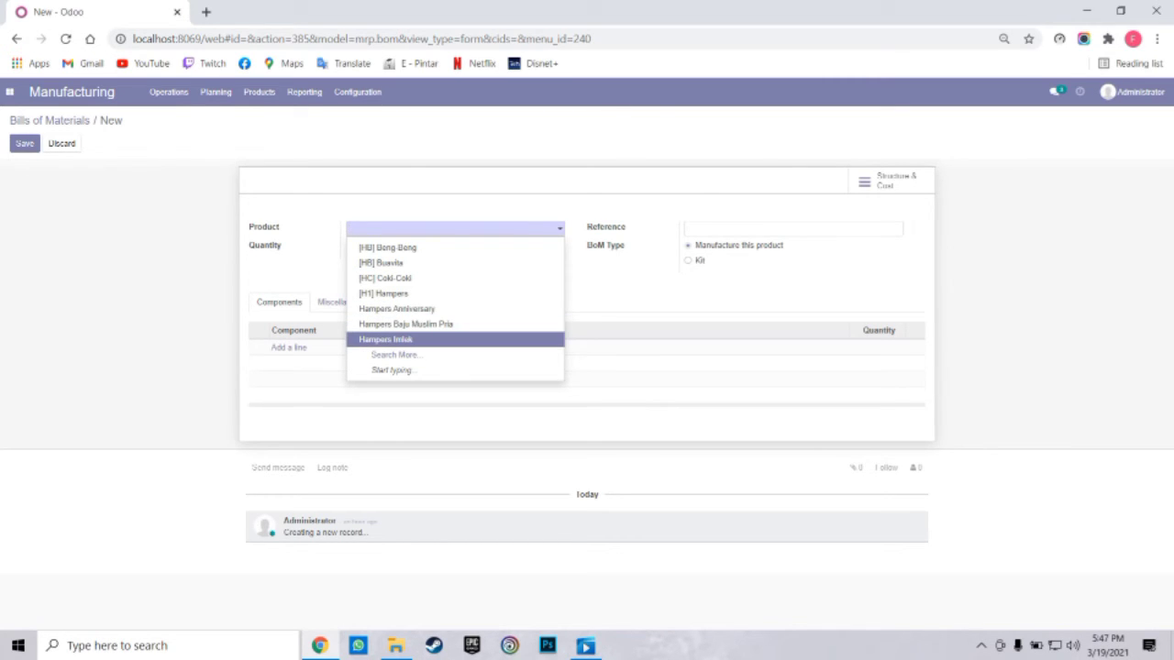
{"action": "left_click", "coordinate": [383, 293]}
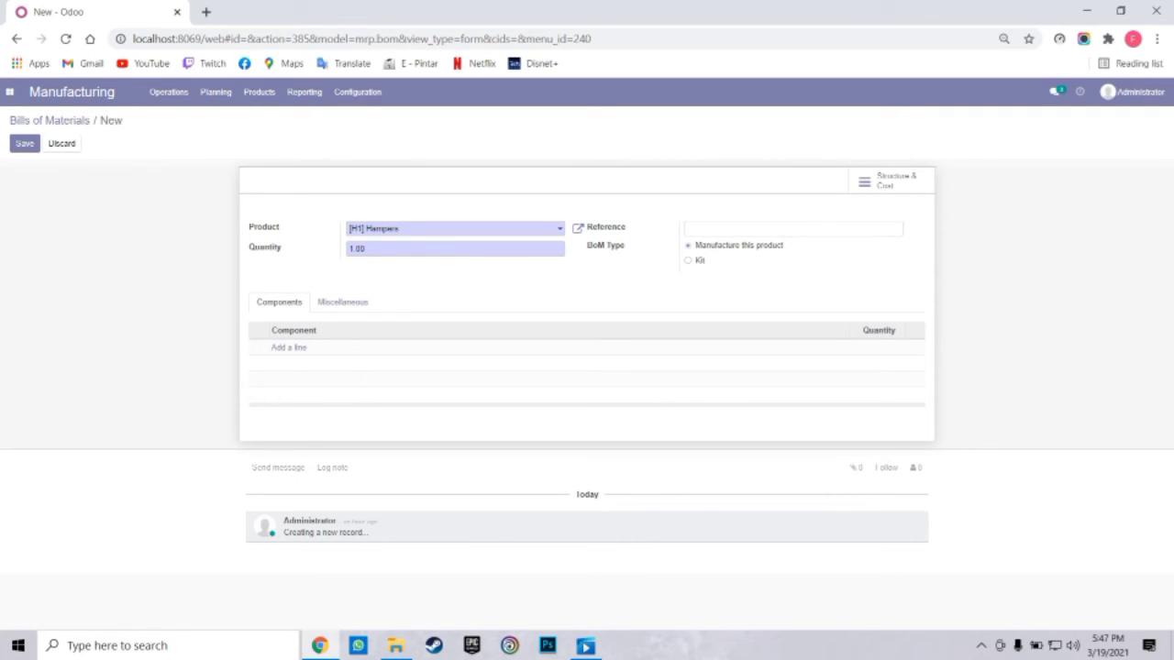
{"action": "key", "text": "Tab"}
{"action": "key", "text": "BackSpace"}
{"action": "type", "text": "3"}
{"action": "left_click", "coordinate": [289, 347]}
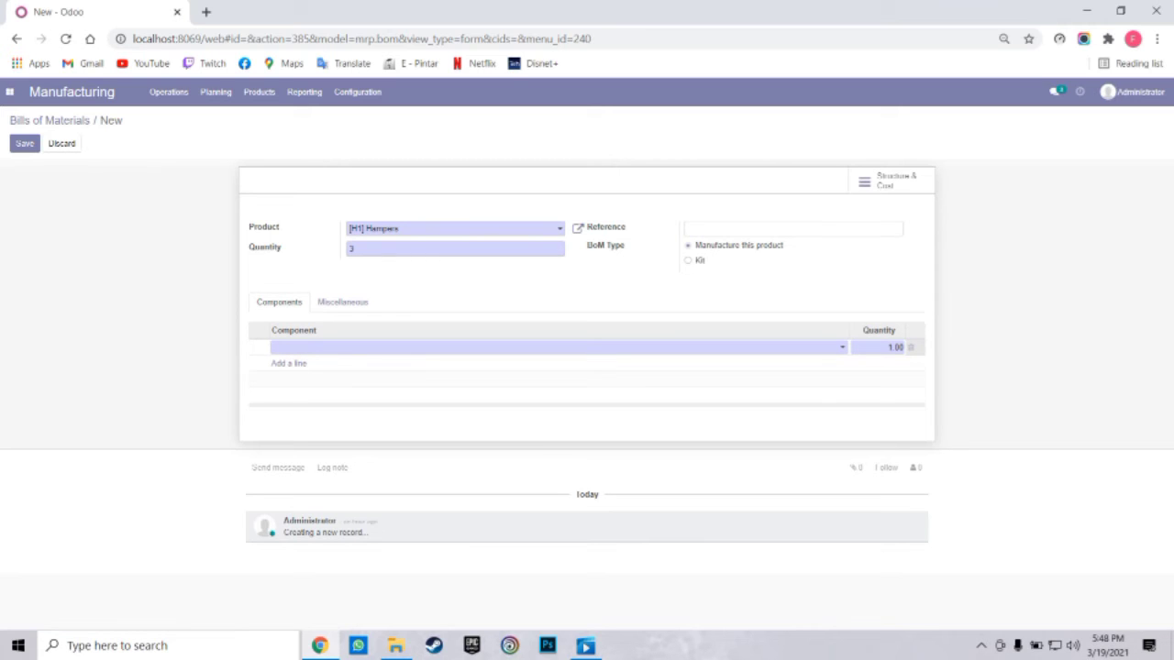
Add Beng-Beng as the first component with quantity 5
{"action": "left_click", "coordinate": [289, 348]}
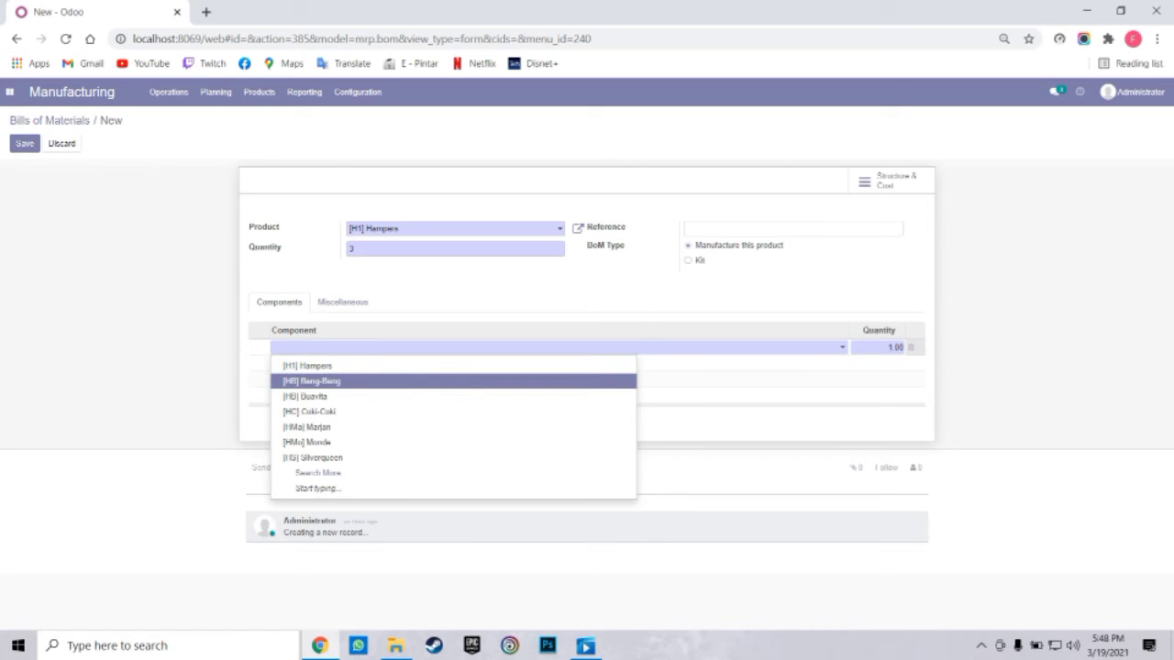
{"action": "key", "text": "Return"}
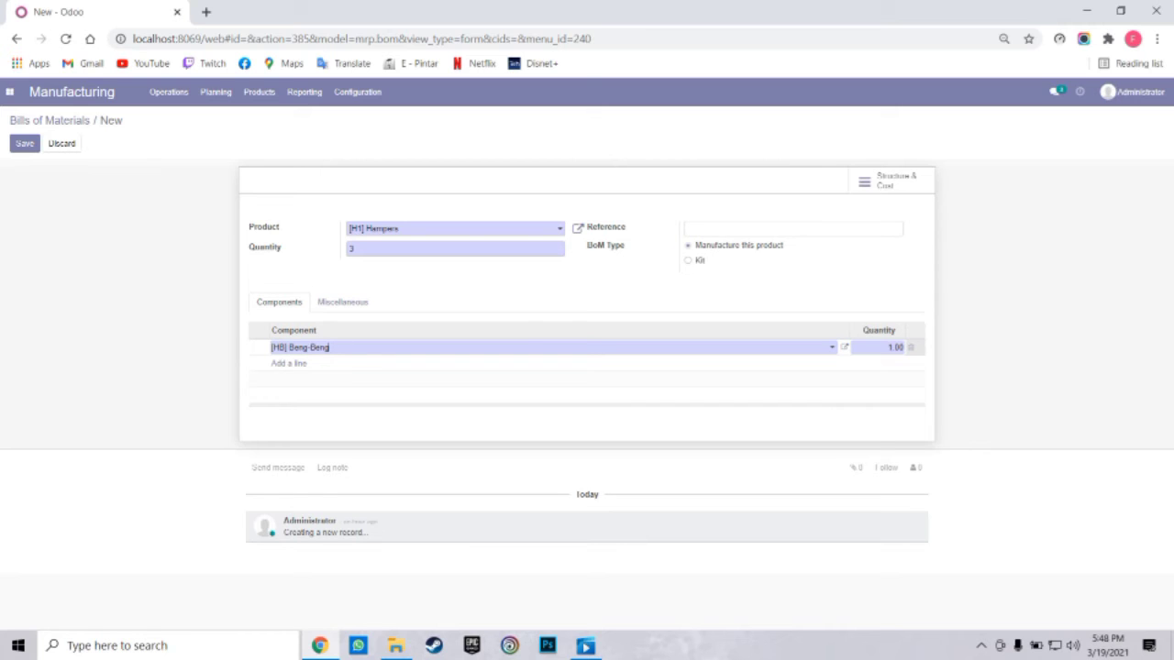
{"action": "left_click", "coordinate": [895, 347]}
{"action": "type", "text": "5"}
{"action": "key", "text": "Return"}
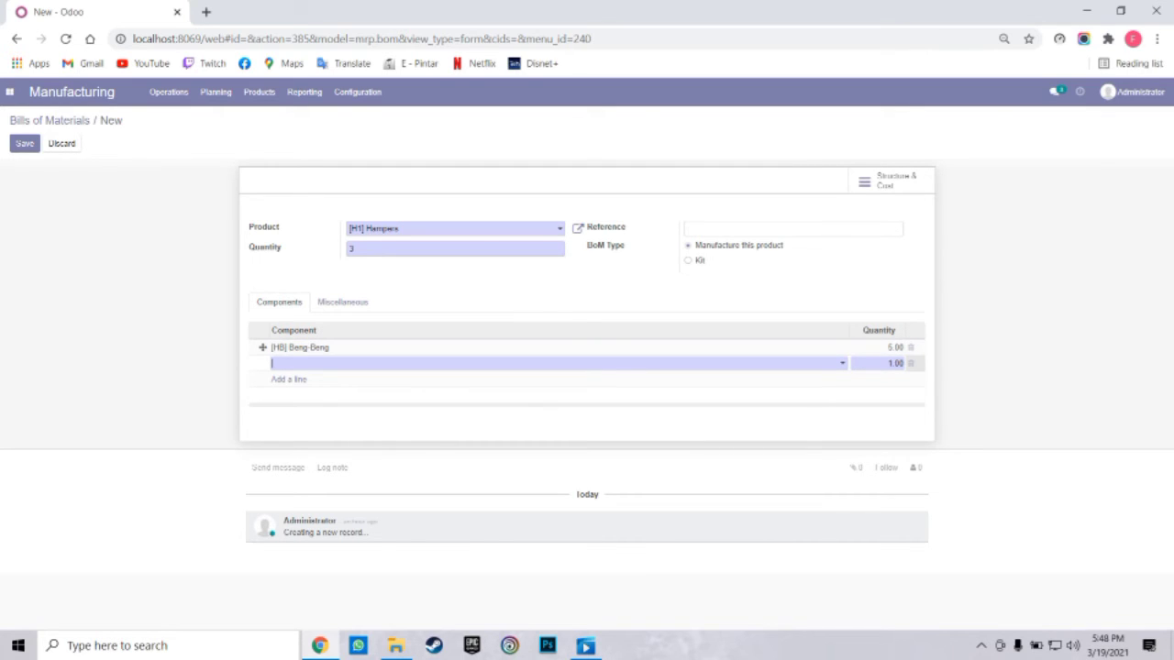
Add Marjan as the second component with quantity 2
{"action": "key", "text": "Down"}
{"action": "key", "text": "Down"}
{"action": "key", "text": "Down"}
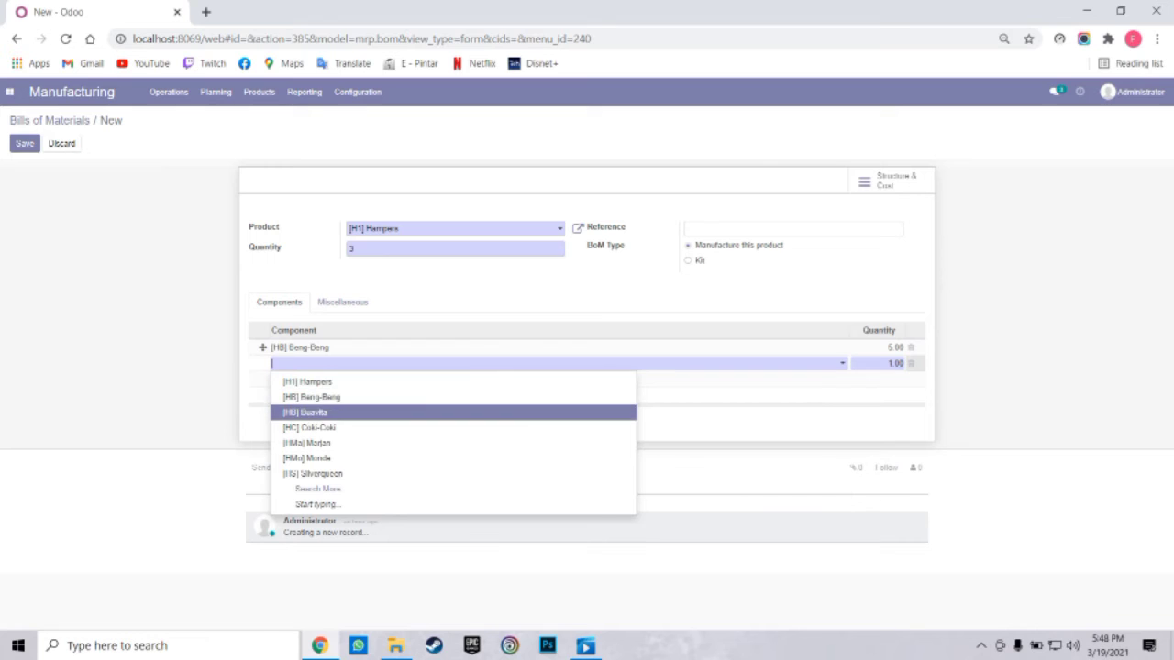
{"action": "key", "text": "Up"}
{"action": "key", "text": "Down"}
{"action": "key", "text": "Down"}
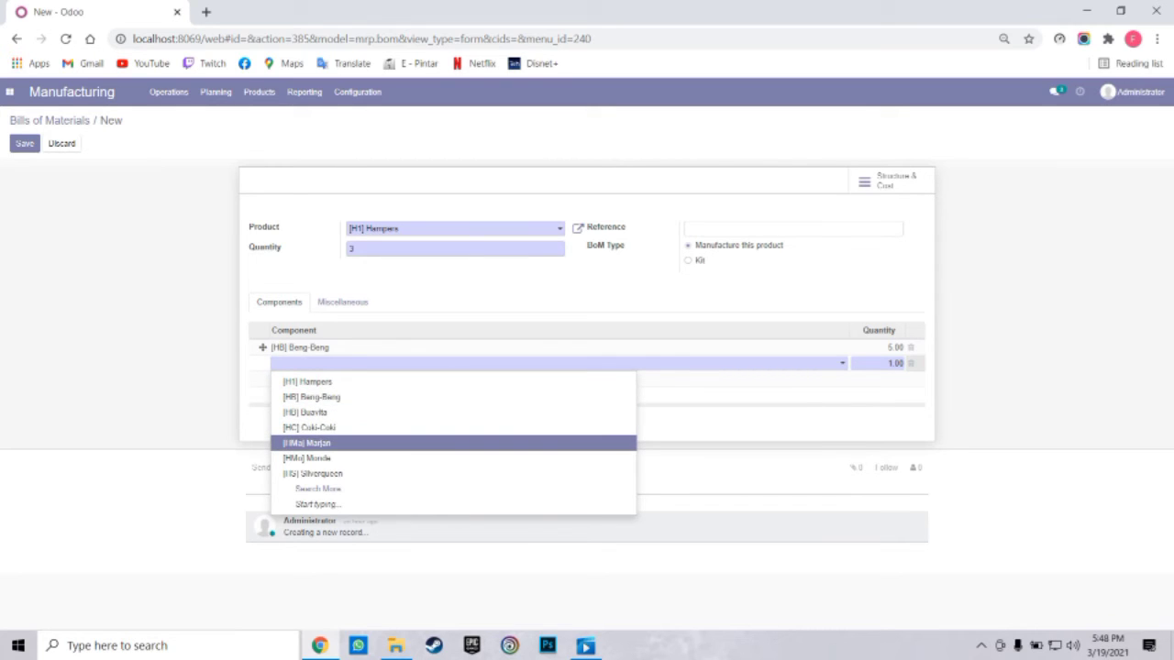
{"action": "key", "text": "Return"}
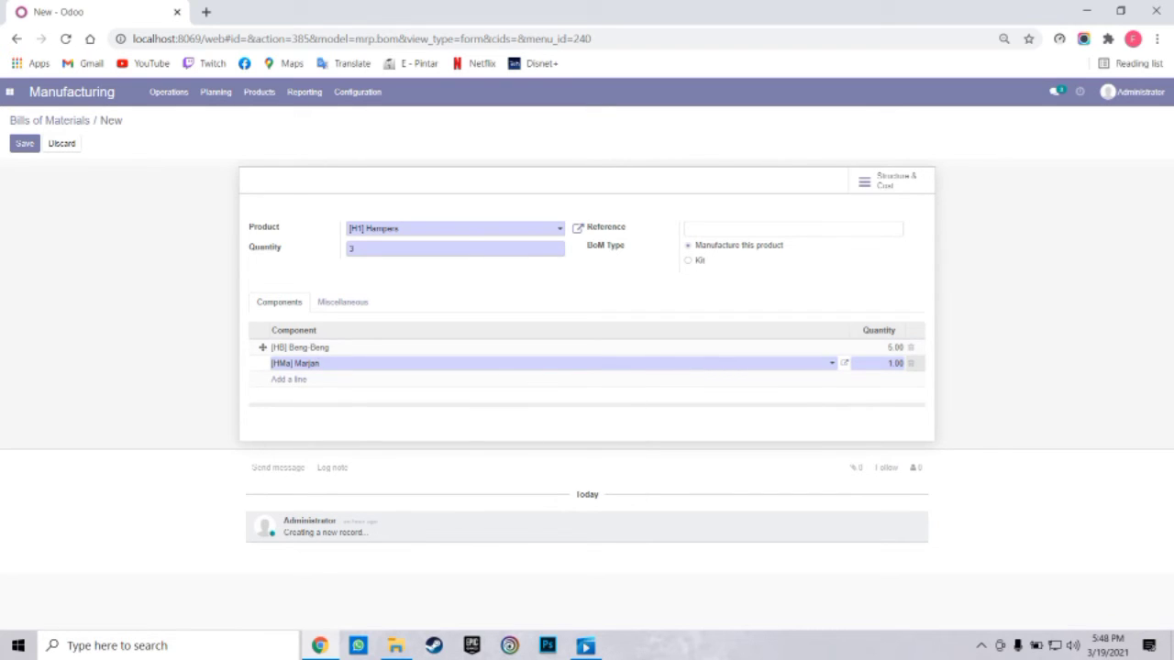
{"action": "key", "text": "Tab"}
{"action": "key", "text": "BackSpace"}
{"action": "type", "text": "2"}
{"action": "key", "text": "Return"}
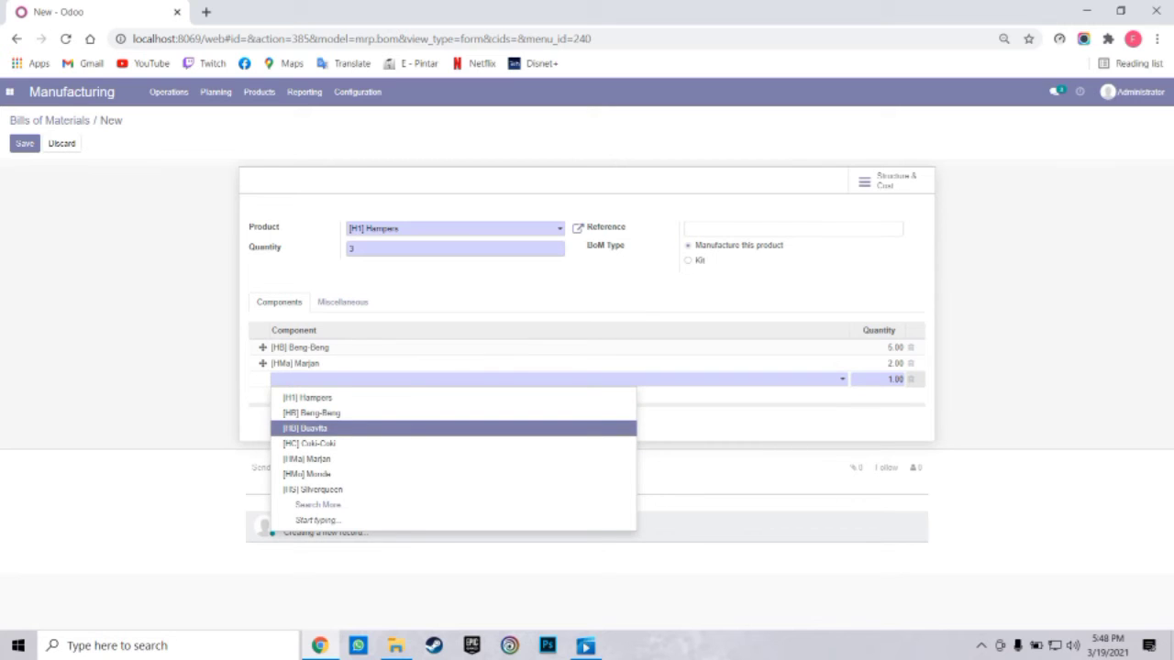
Add Buavita as the third component with quantity 6
{"action": "key", "text": "Return"}
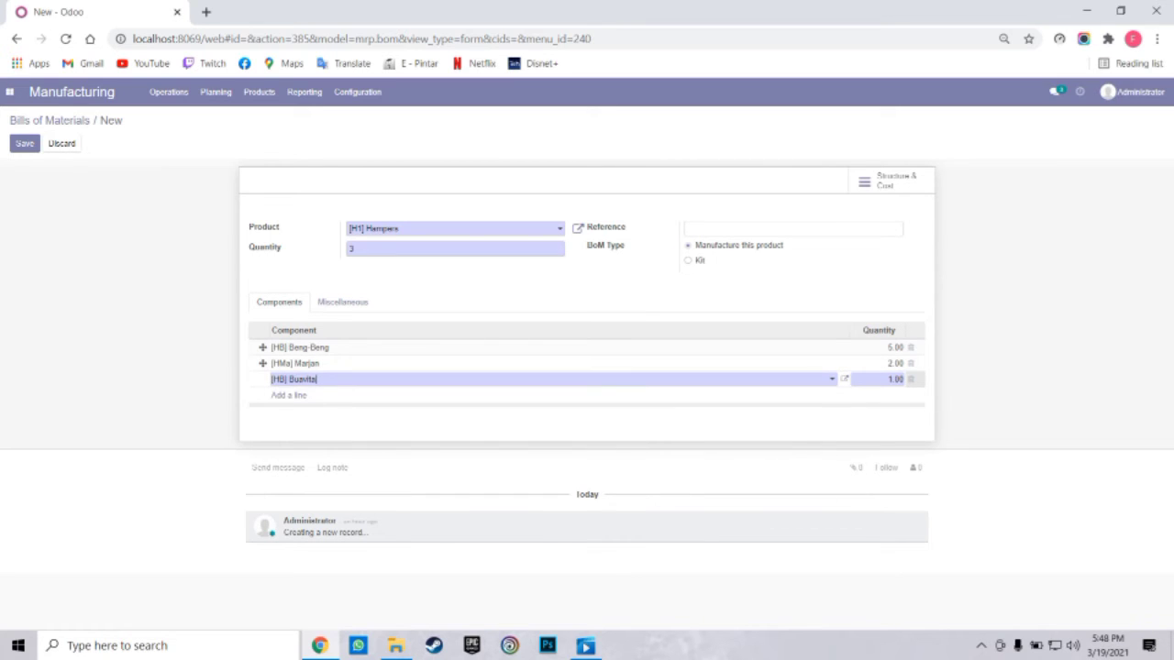
{"action": "key", "text": "Tab"}
{"action": "key", "text": "BackSpace"}
{"action": "key", "text": "Return"}
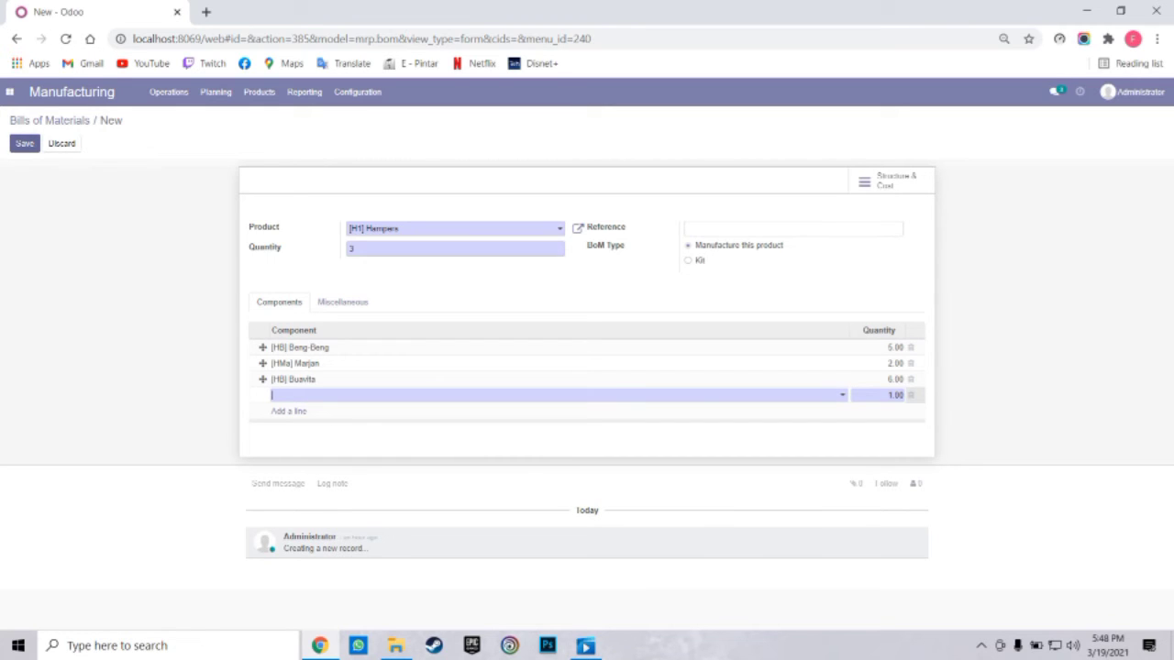
Save the Hampers bill of materials and go to the Manufacturing Orders list
{"action": "left_click", "coordinate": [25, 144]}
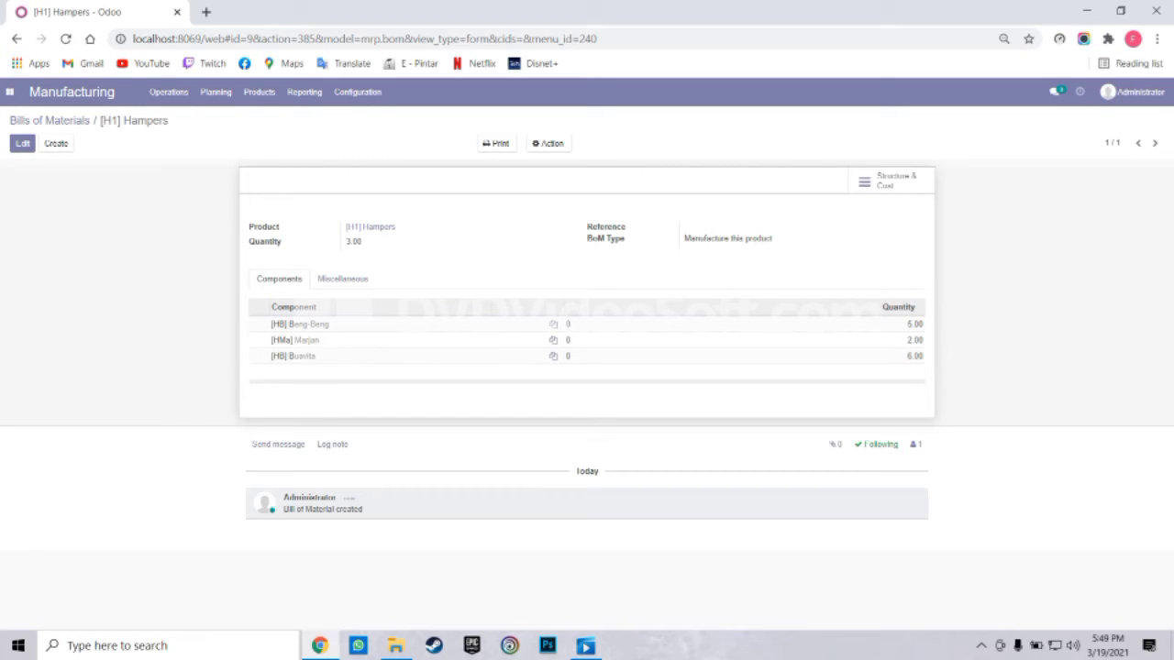
{"action": "left_click", "coordinate": [168, 91]}
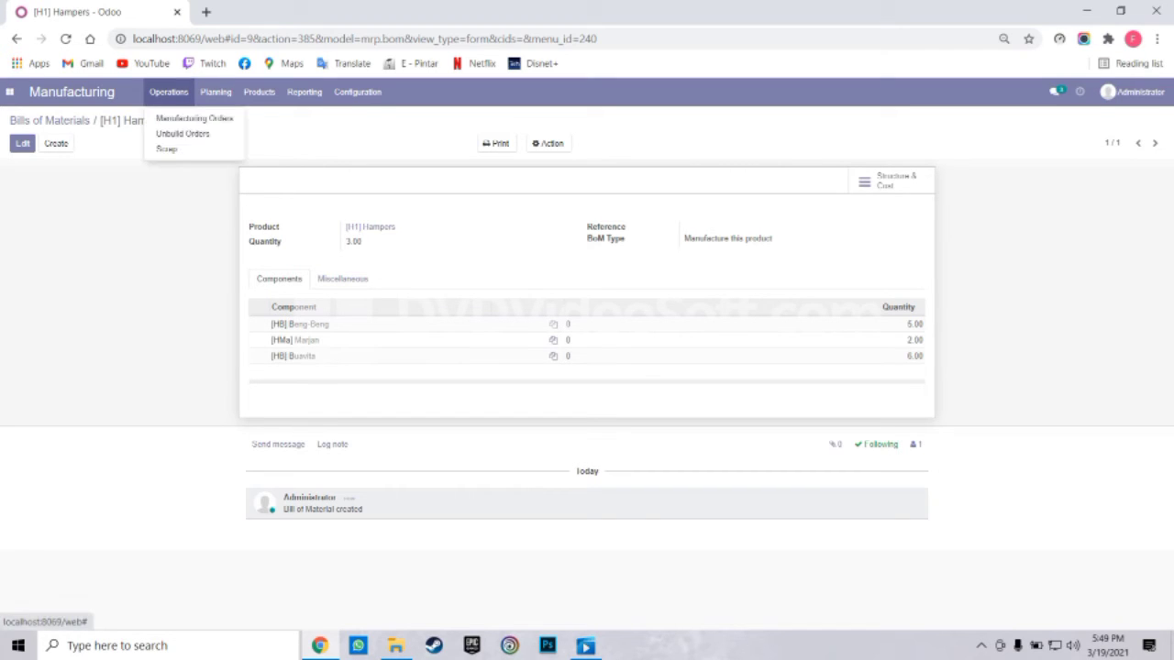
{"action": "left_click", "coordinate": [194, 118]}
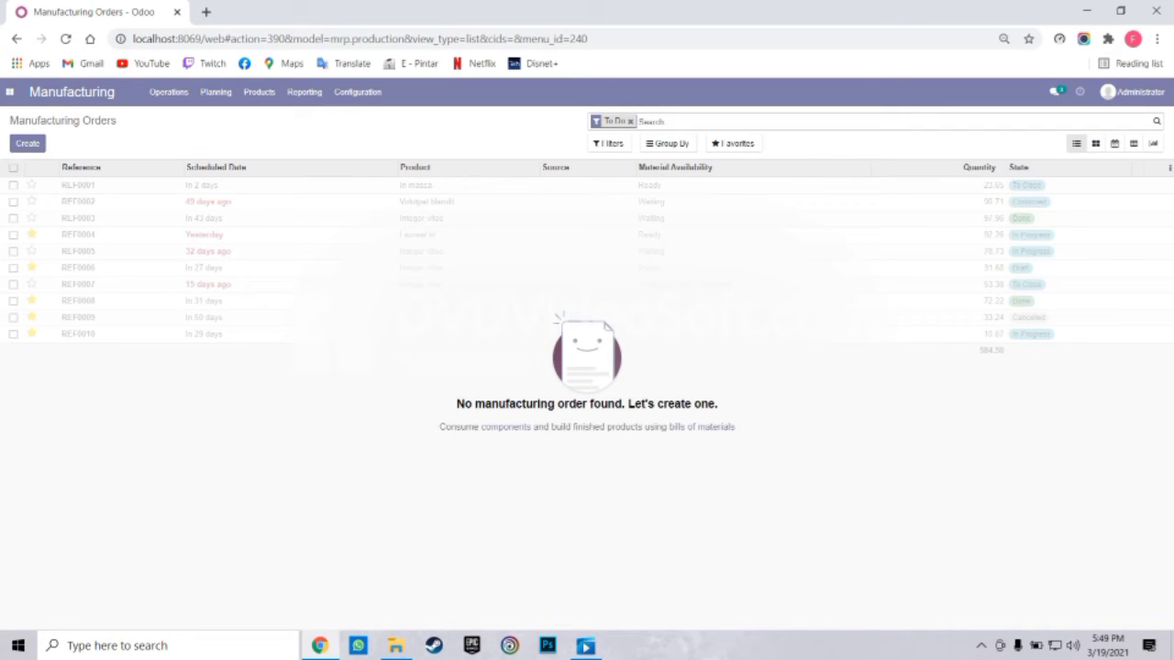
Create and confirm a manufacturing order for [H1] Hampers using San Francisco: Manufacturing operation type
{"action": "left_click", "coordinate": [27, 143]}
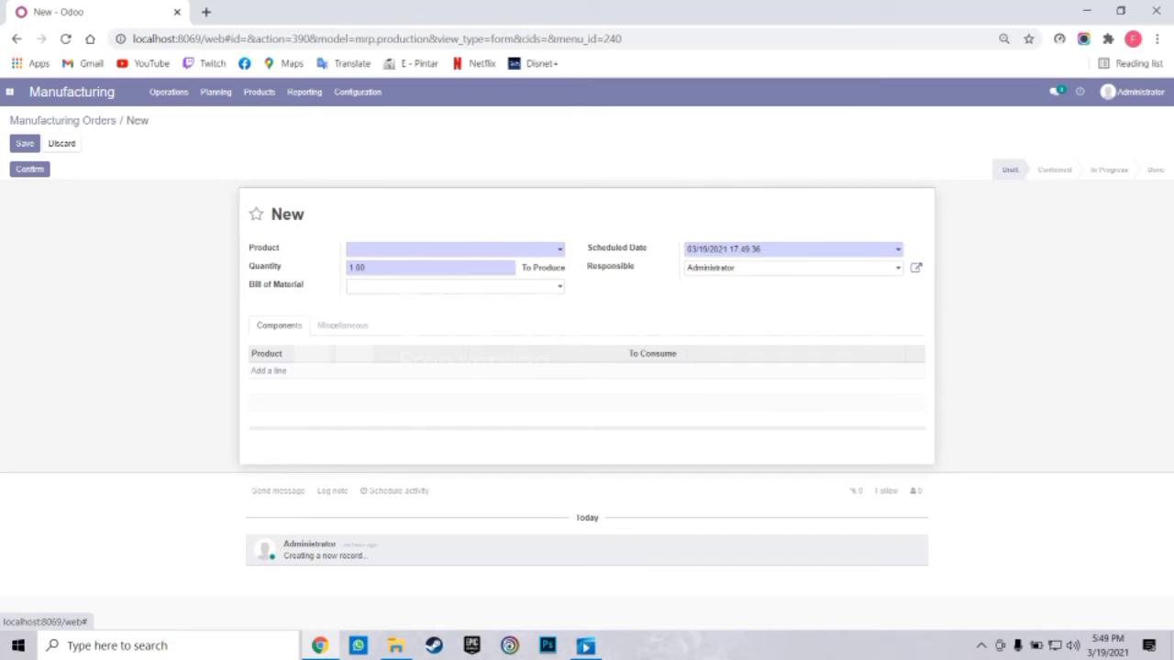
{"action": "left_click", "coordinate": [450, 250]}
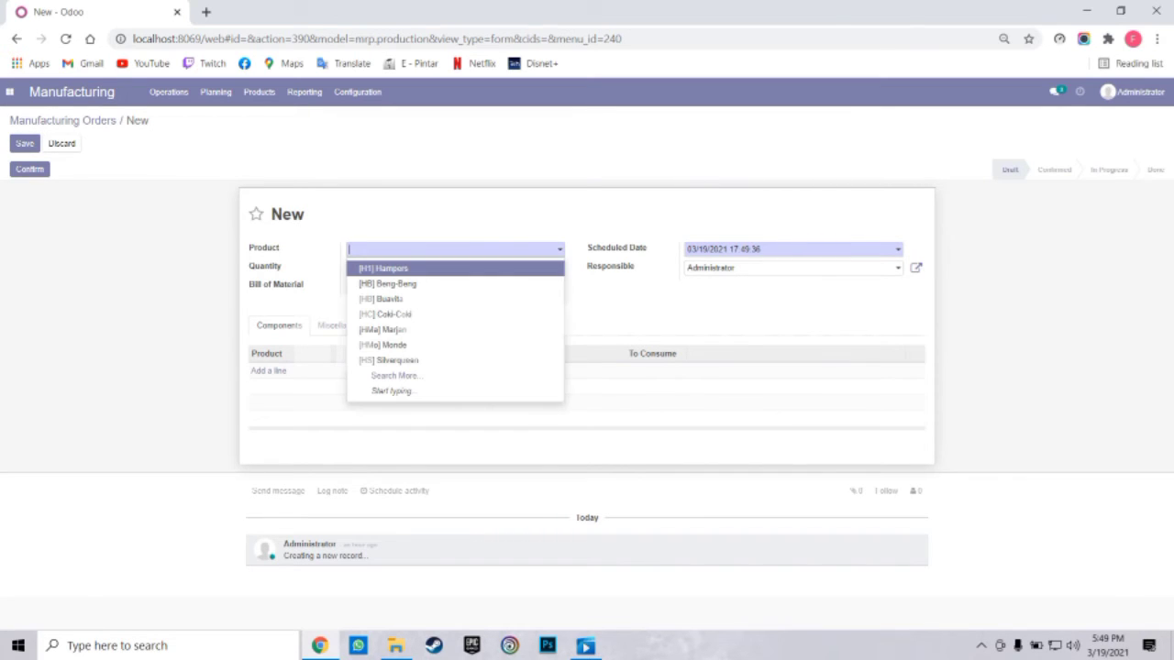
{"action": "key", "text": "Return"}
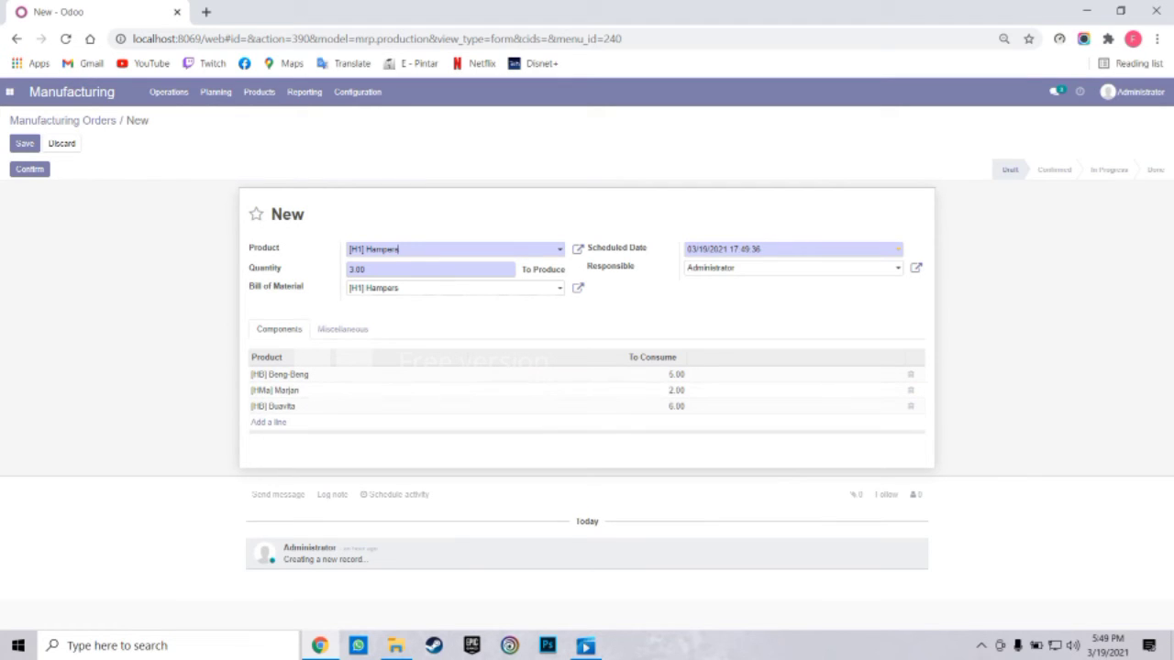
{"action": "left_click", "coordinate": [342, 328]}
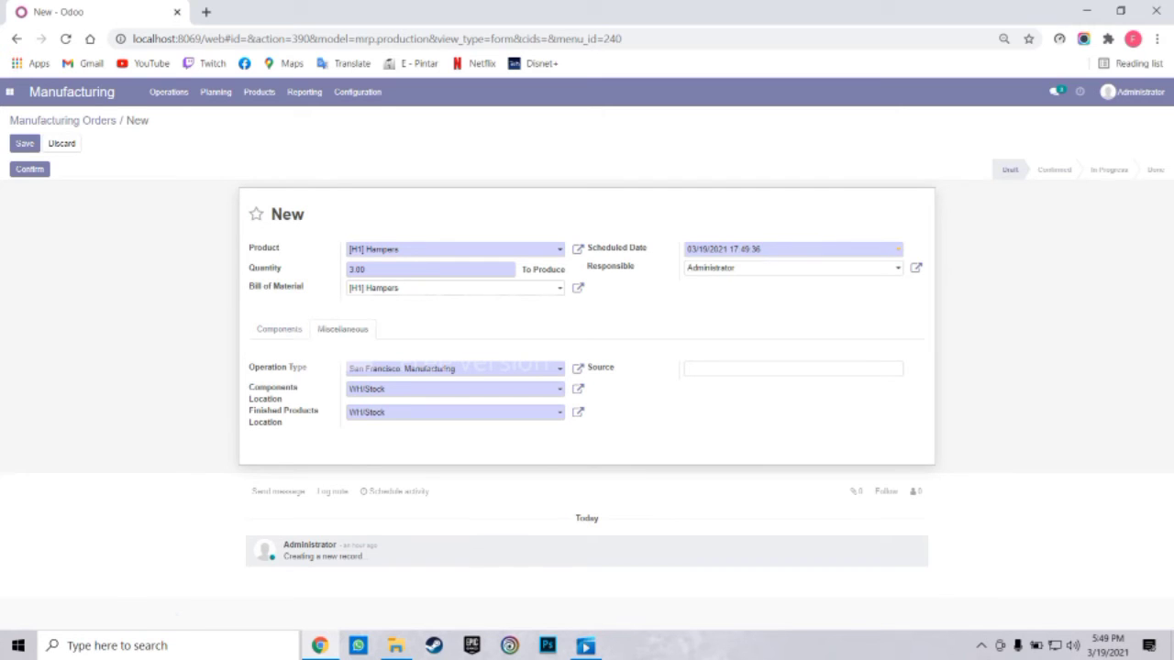
{"action": "left_click", "coordinate": [455, 368]}
{"action": "left_click", "coordinate": [455, 368]}
{"action": "left_click", "coordinate": [279, 328]}
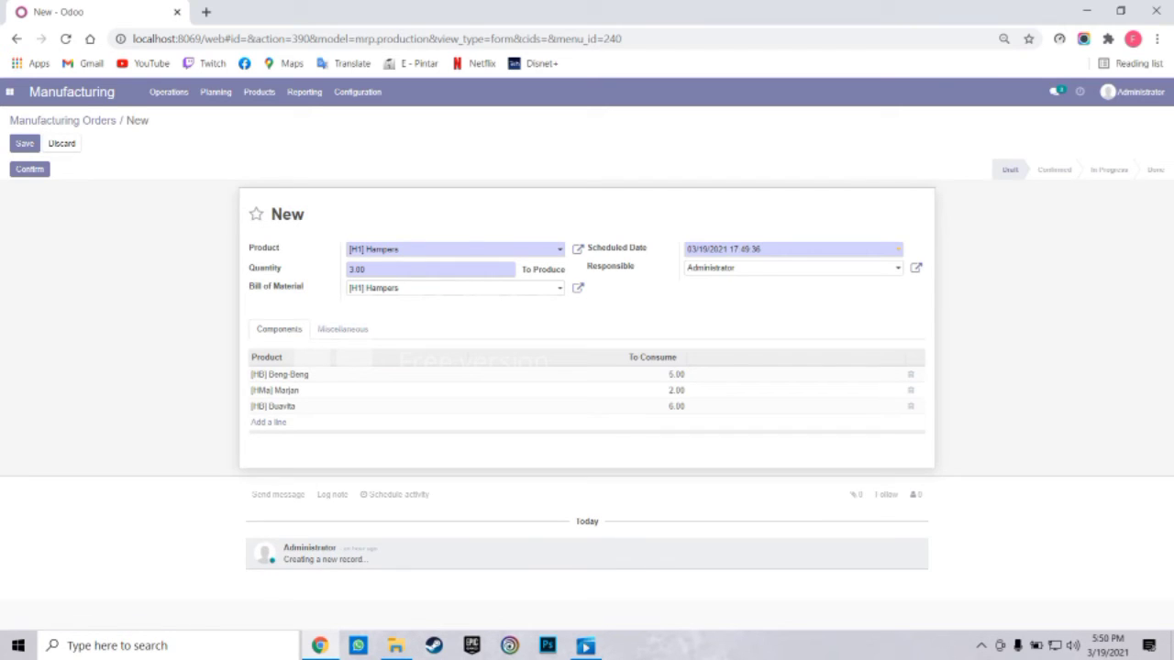
{"action": "left_click", "coordinate": [29, 169]}
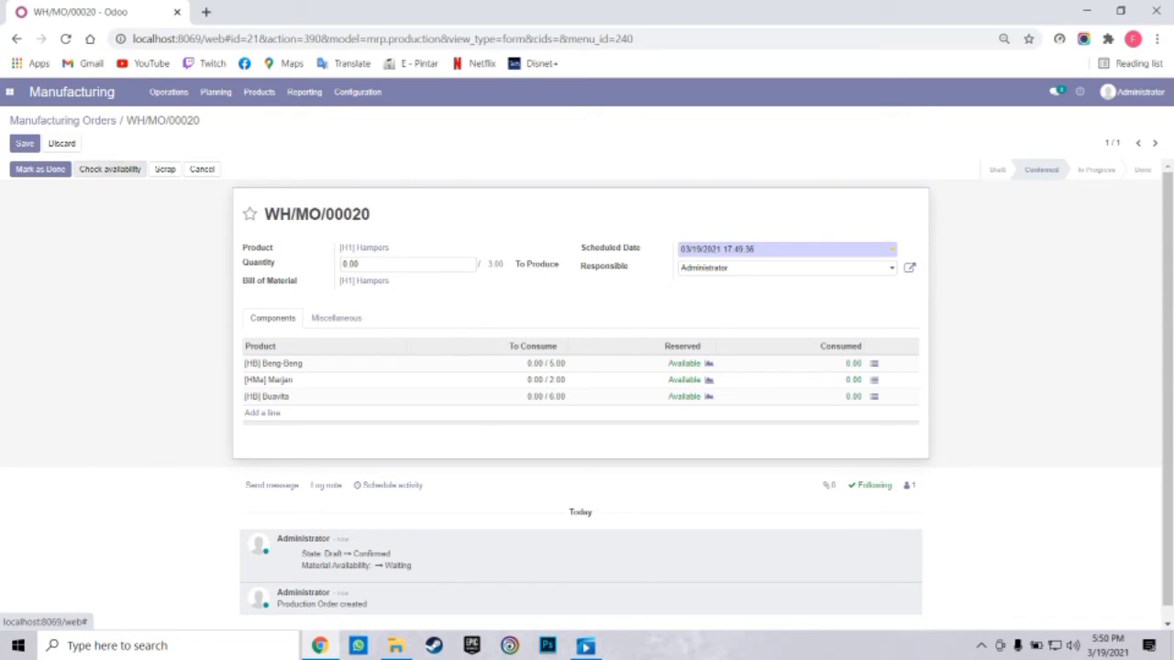
Reserve components, mark WH/MO/00020 done producing all hampers, save, and go to Unbuild Orders
{"action": "left_click", "coordinate": [110, 169]}
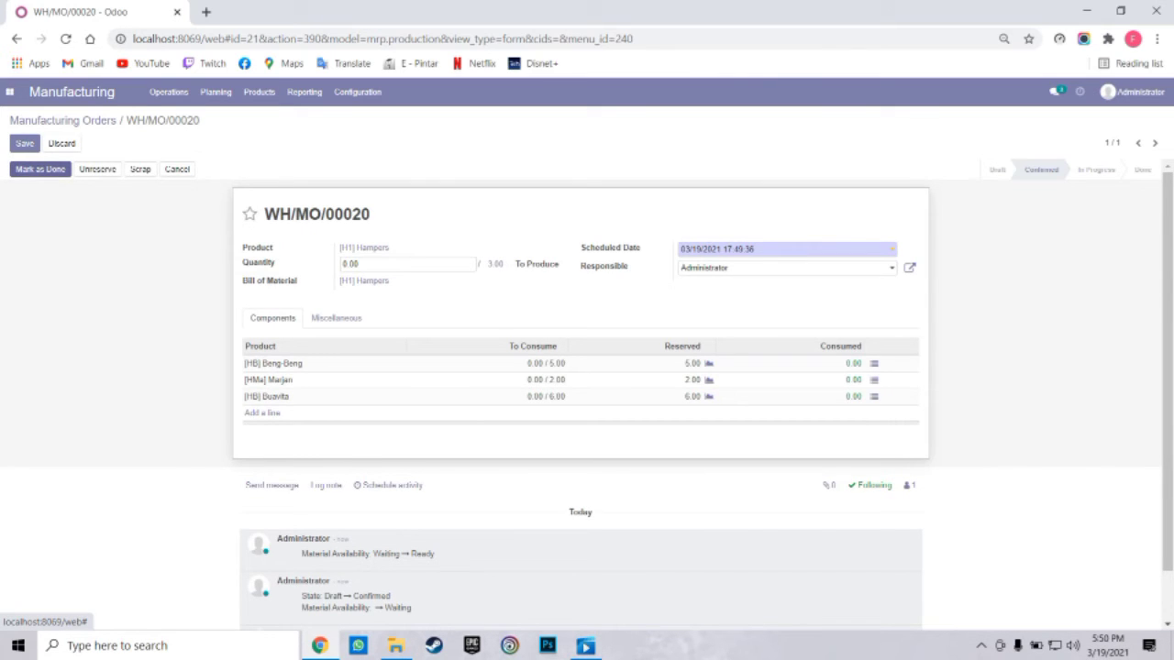
{"action": "left_click", "coordinate": [40, 169]}
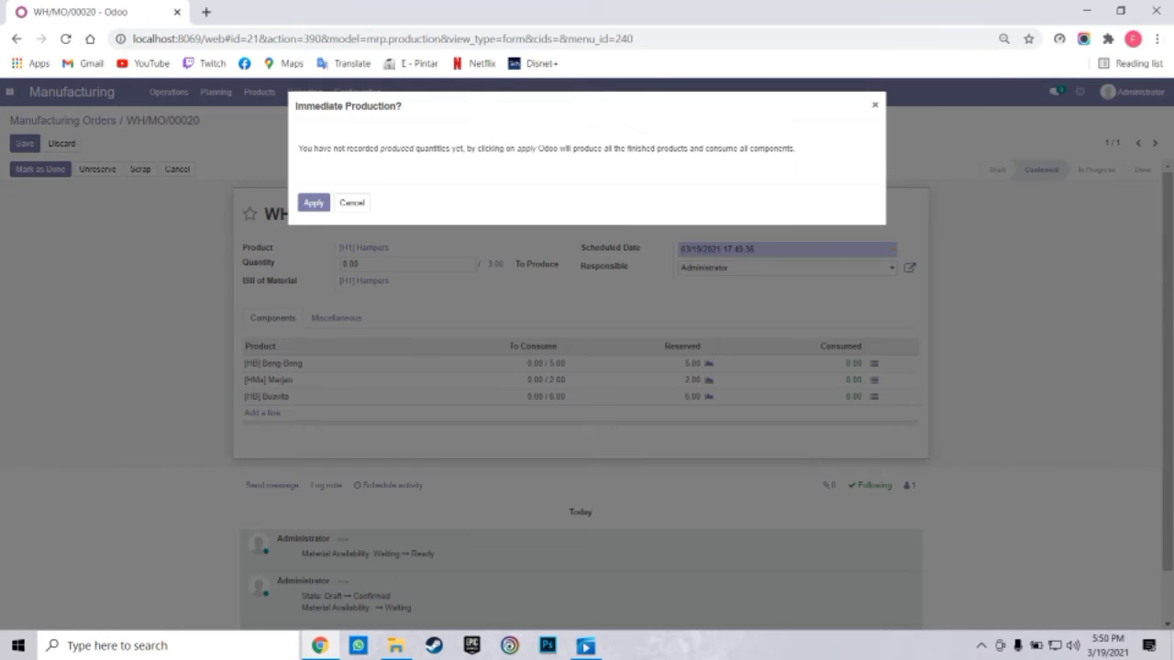
{"action": "left_click", "coordinate": [314, 202]}
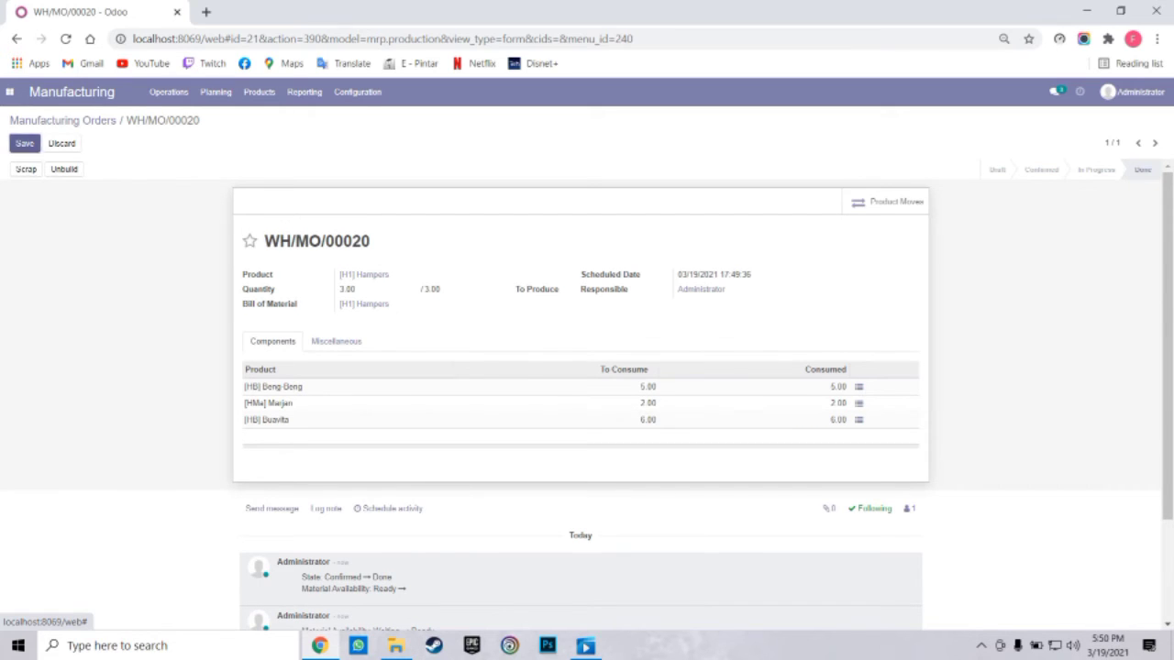
{"action": "left_click", "coordinate": [25, 143]}
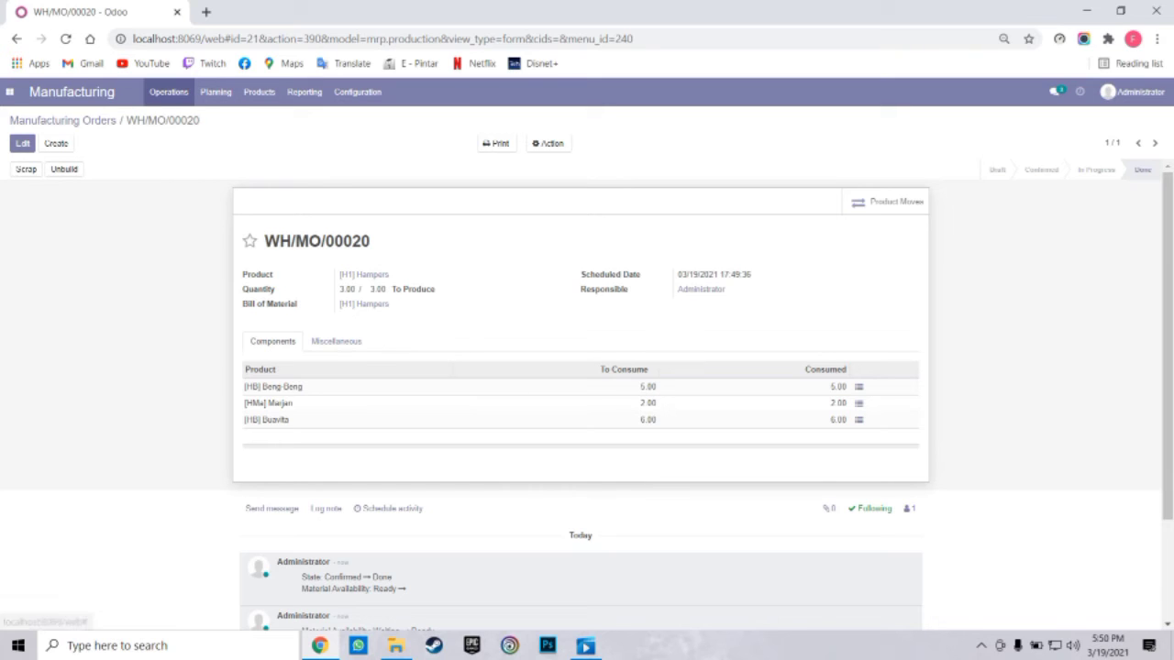
{"action": "left_click", "coordinate": [168, 92]}
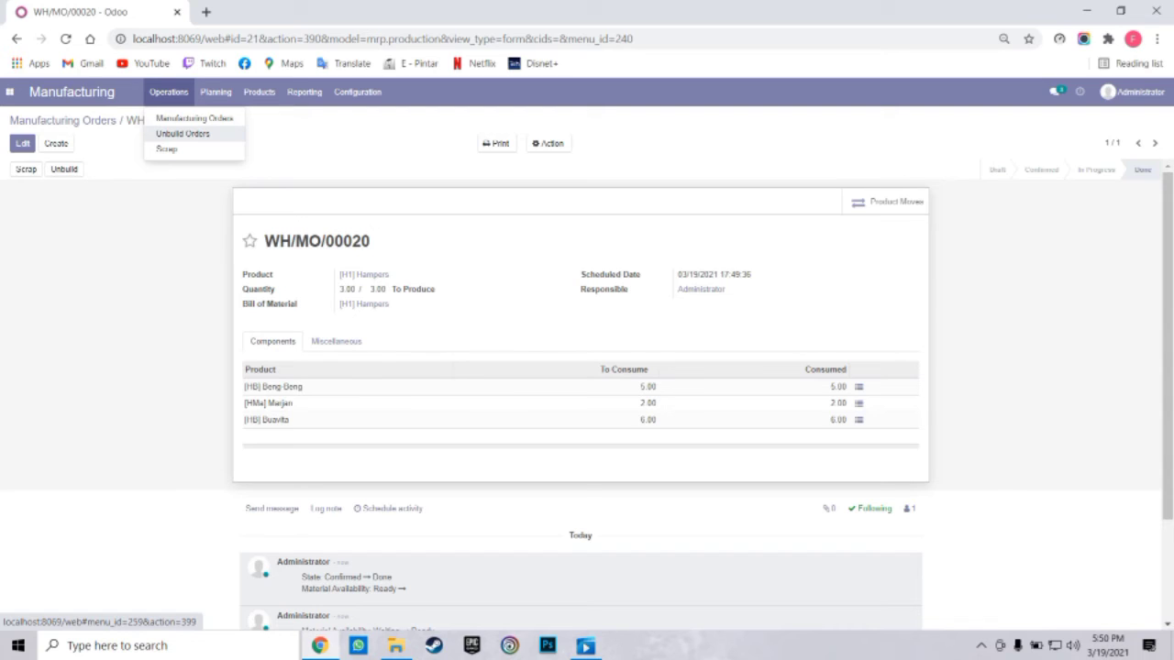
{"action": "left_click", "coordinate": [182, 133]}
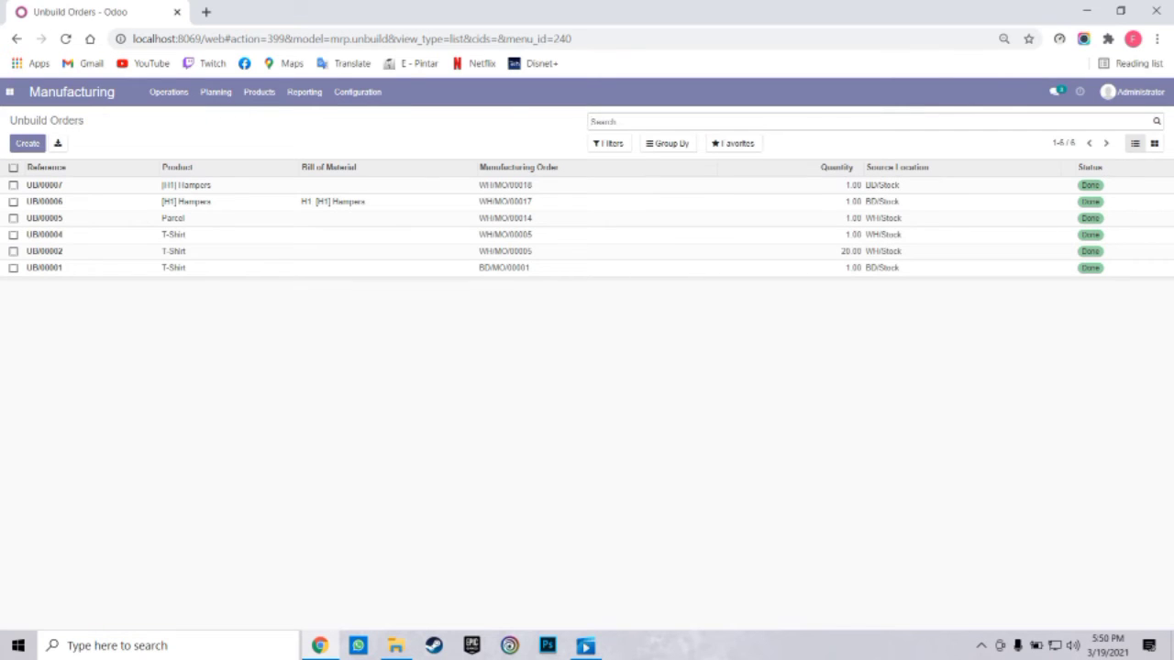
Start a new unbuild order for [H1] Hampers with quantity 1
{"action": "left_click", "coordinate": [28, 143]}
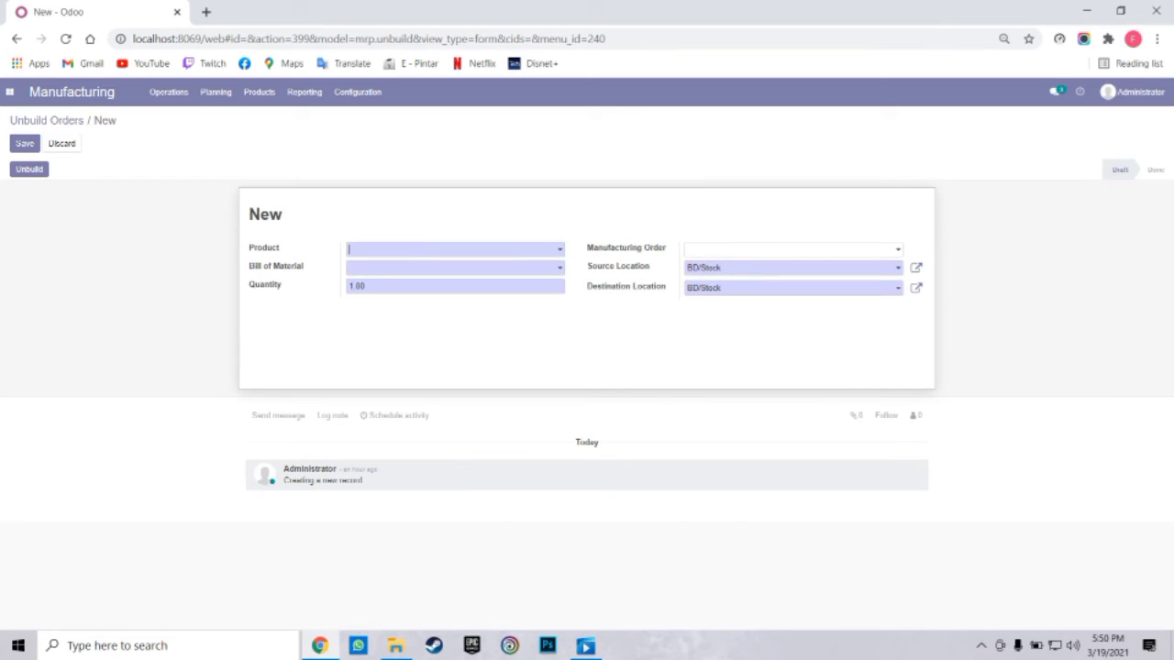
{"action": "left_click", "coordinate": [450, 249]}
{"action": "left_click", "coordinate": [385, 267]}
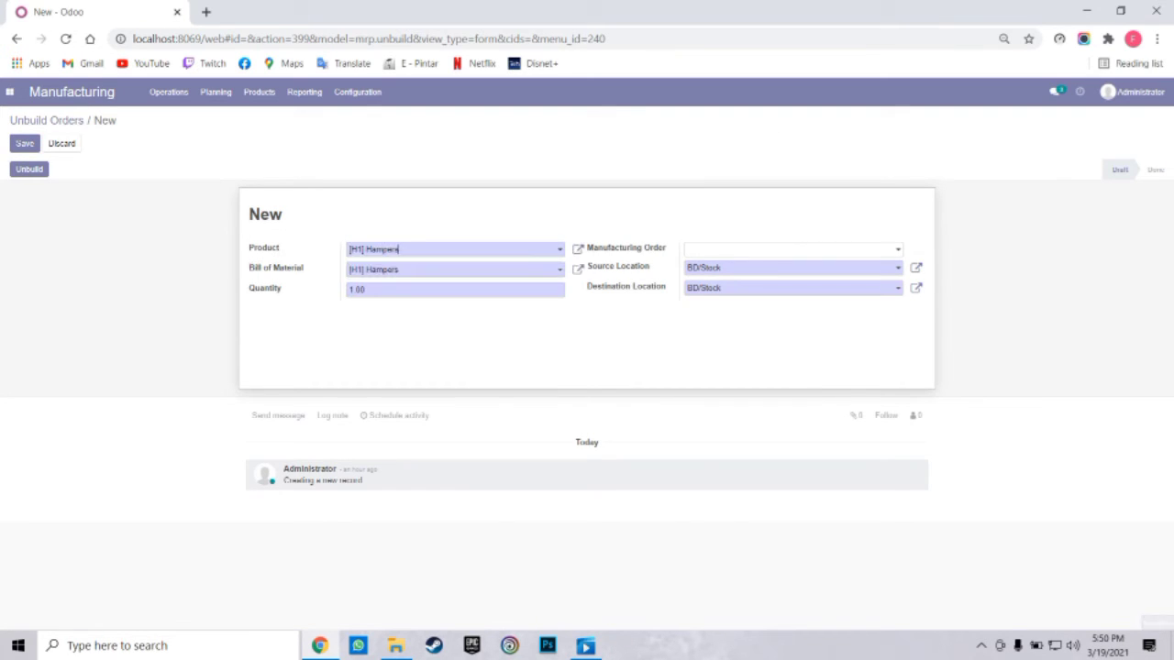
{"action": "double_click", "coordinate": [363, 290]}
{"action": "type", "text": "1"}
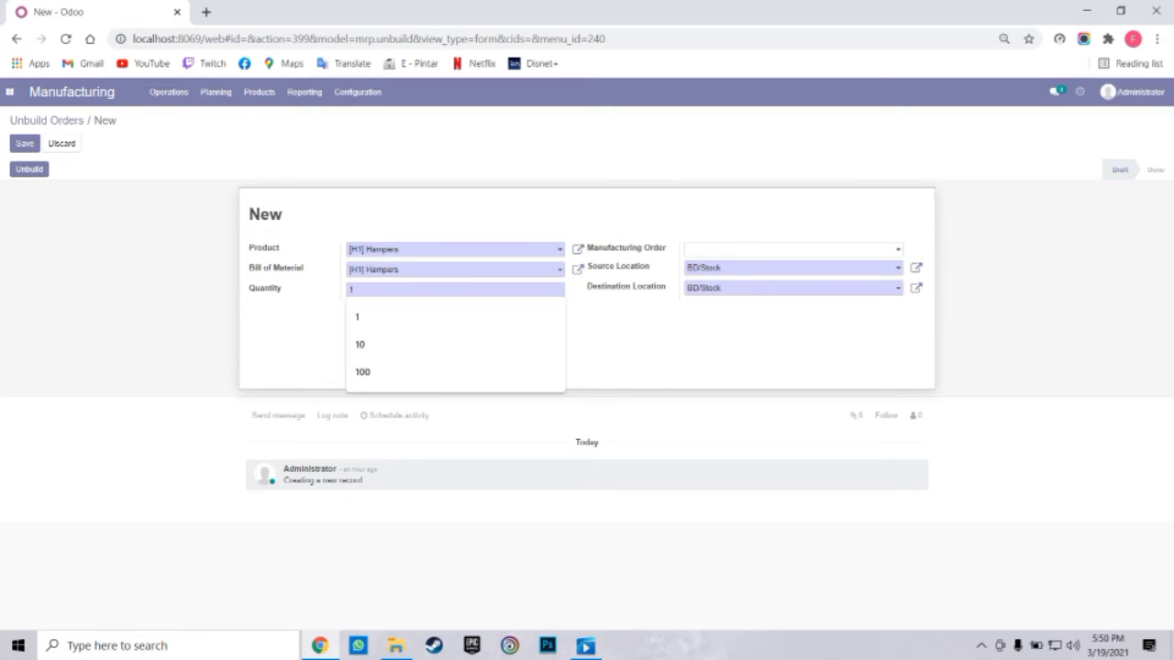
{"action": "key", "text": "Down"}
{"action": "key", "text": "Return"}
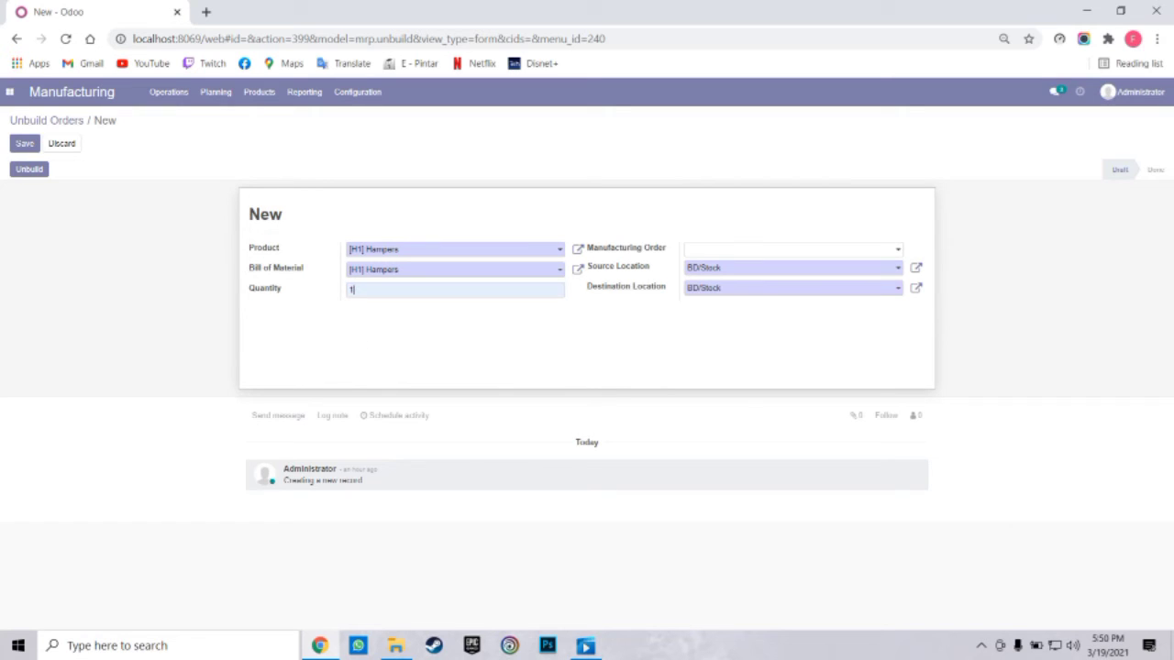
Unbuild the hamper without linking a manufacturing order, then go back to Manufacturing Orders
{"action": "left_click", "coordinate": [790, 249]}
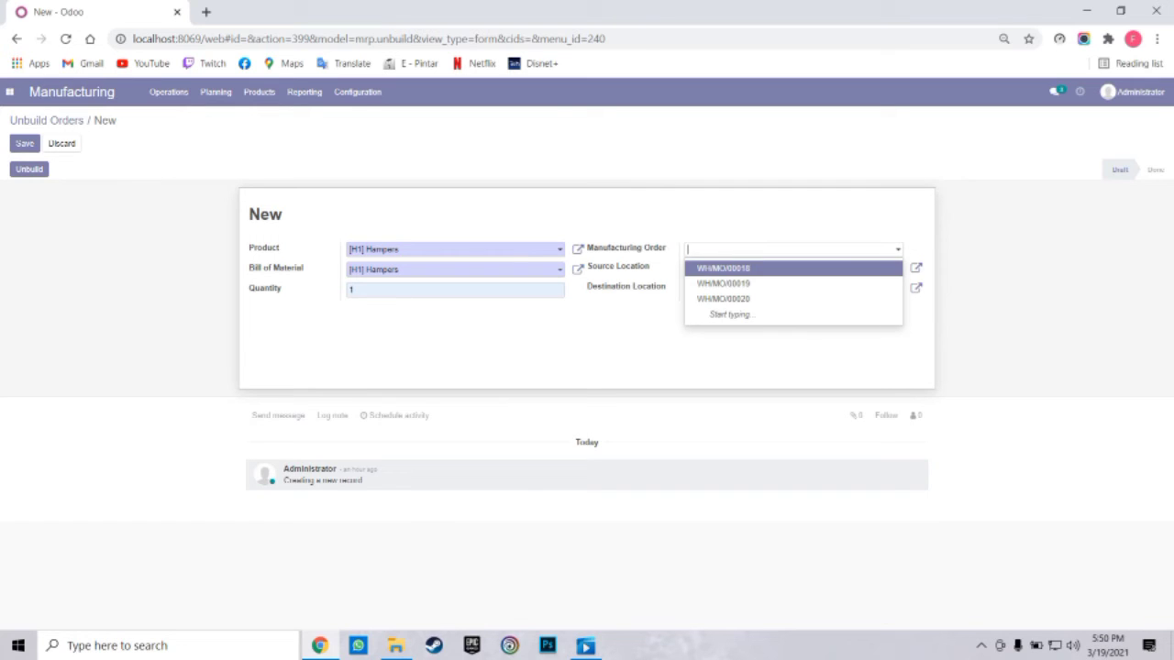
{"action": "key", "text": "Escape"}
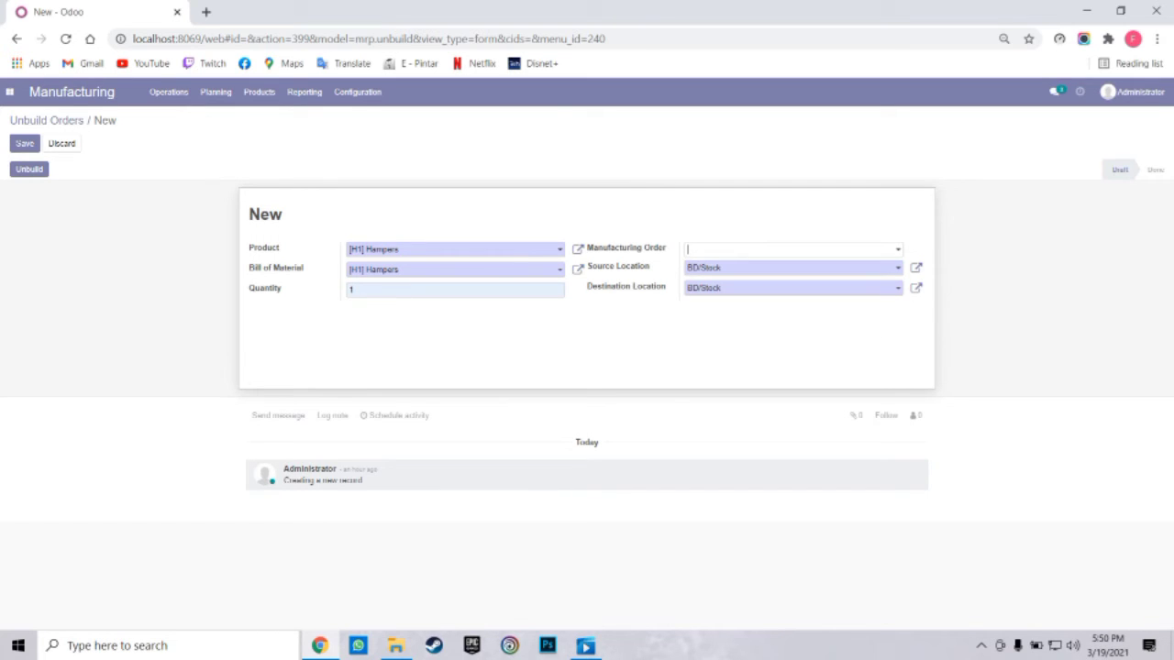
{"action": "left_click", "coordinate": [30, 170]}
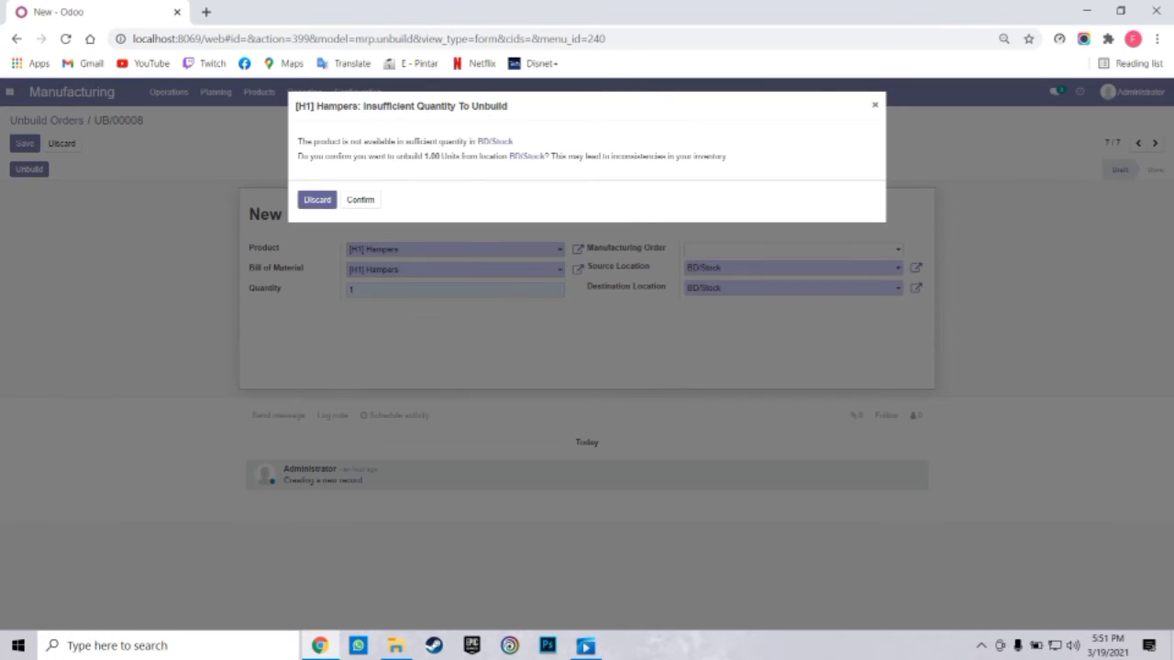
{"action": "left_click", "coordinate": [360, 200]}
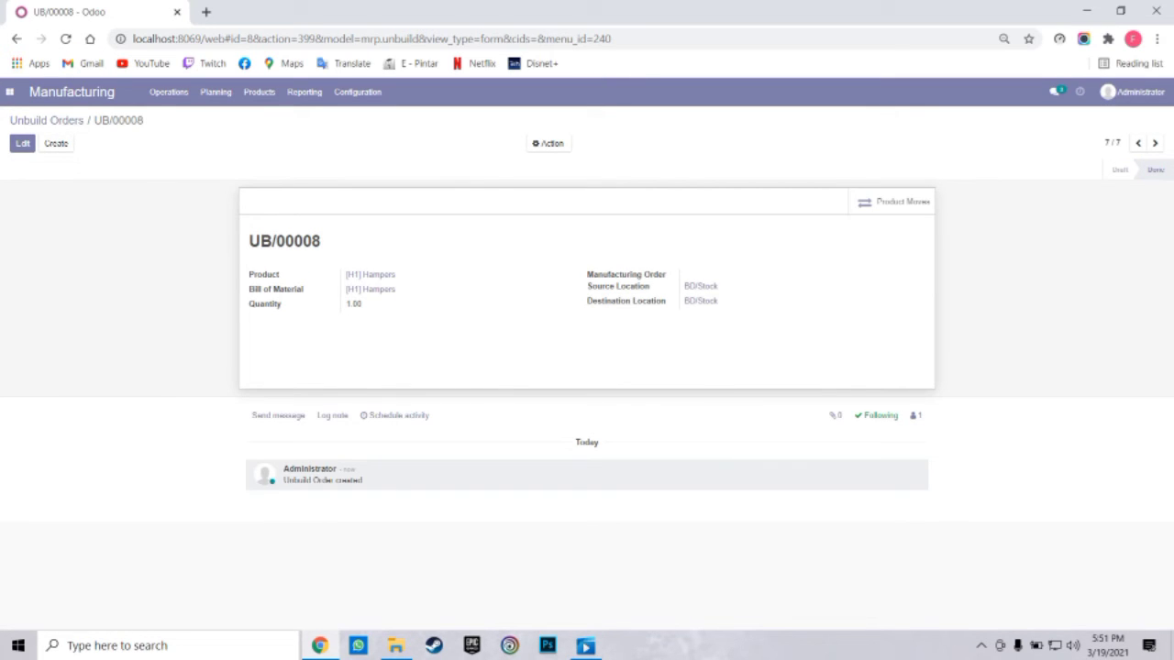
{"action": "left_click", "coordinate": [168, 91]}
{"action": "left_click", "coordinate": [194, 118]}
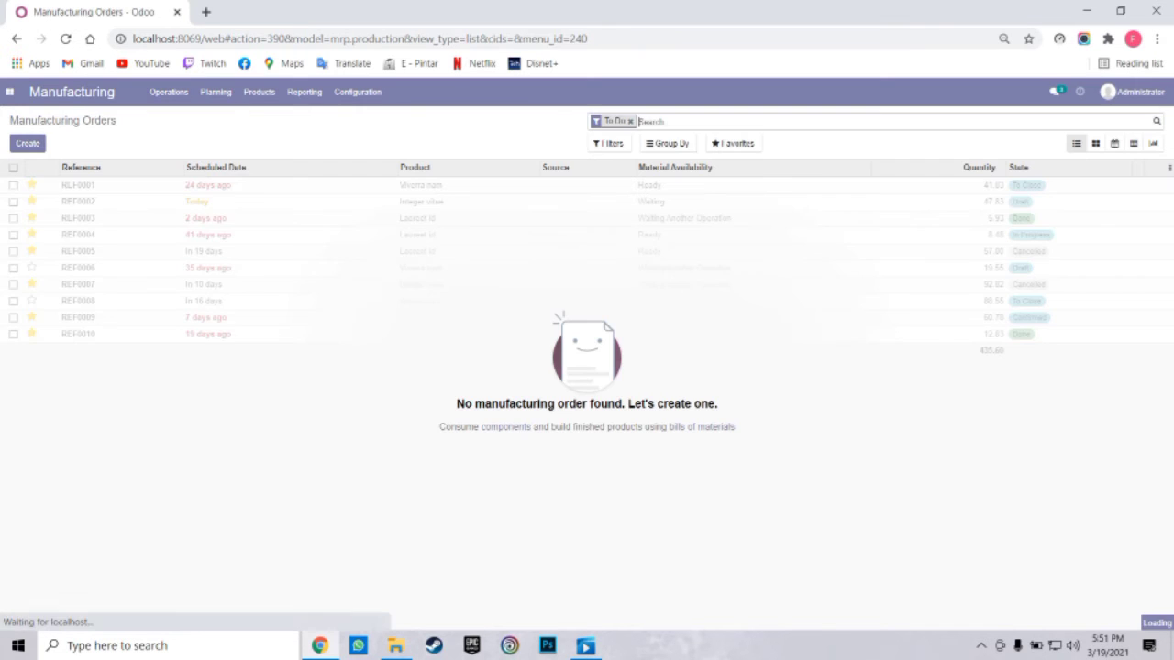
Review the Products catalogue's prices and stock, then switch to the Inventory app
{"action": "left_click", "coordinate": [259, 92]}
{"action": "left_click", "coordinate": [266, 118]}
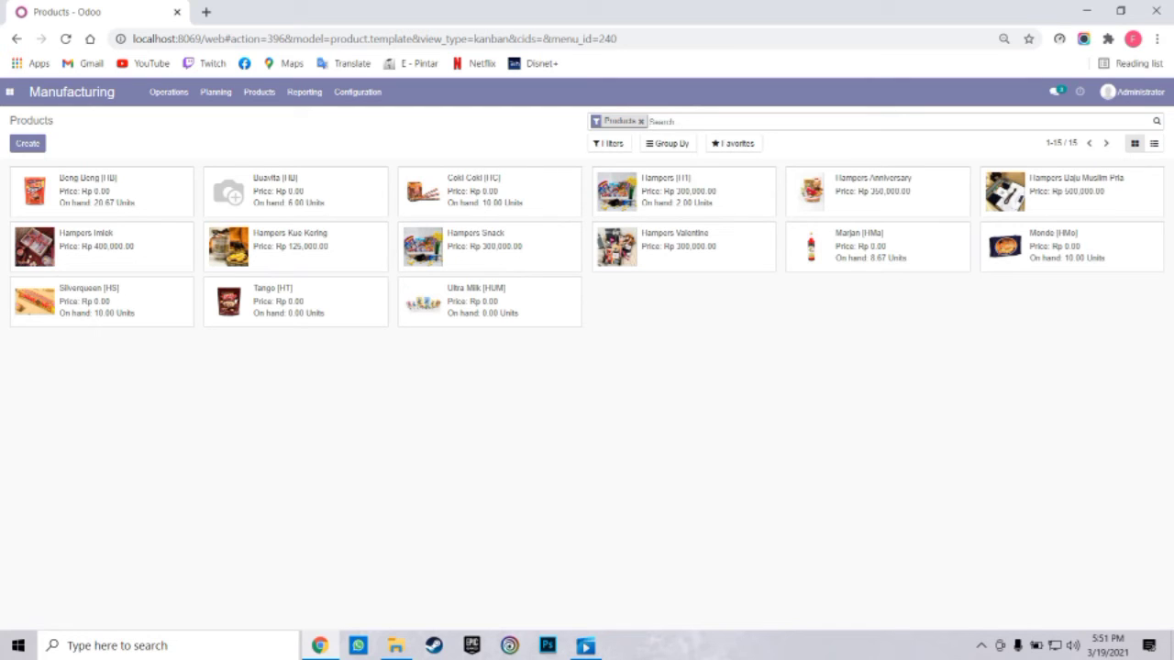
{"action": "left_click", "coordinate": [168, 91]}
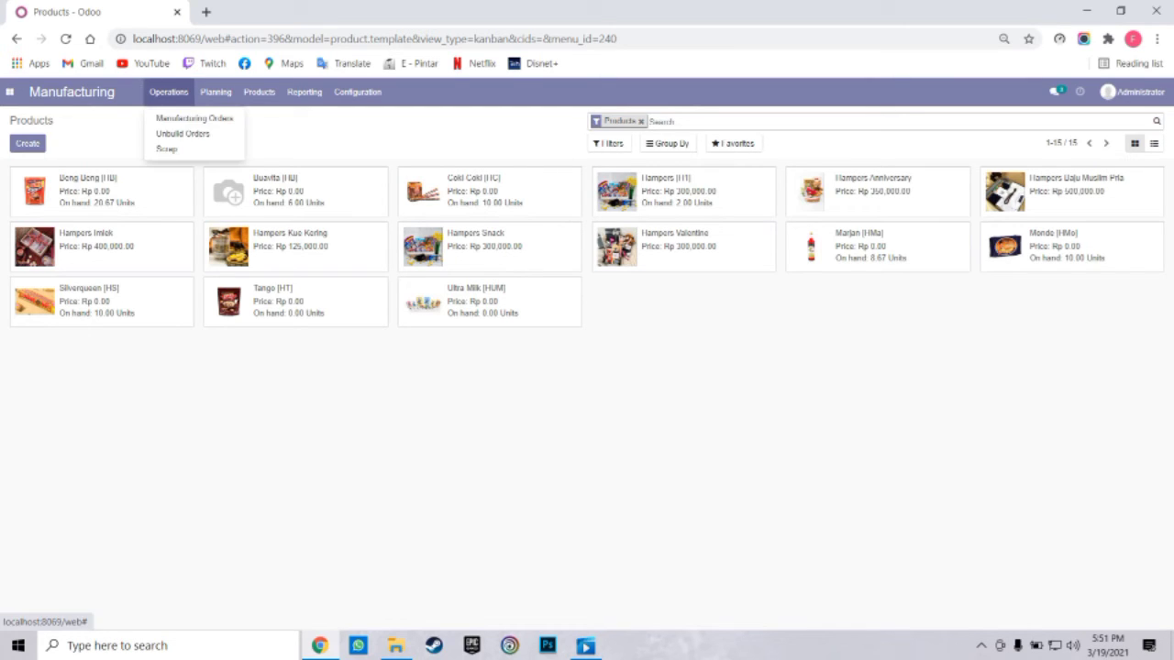
{"action": "left_click", "coordinate": [9, 92]}
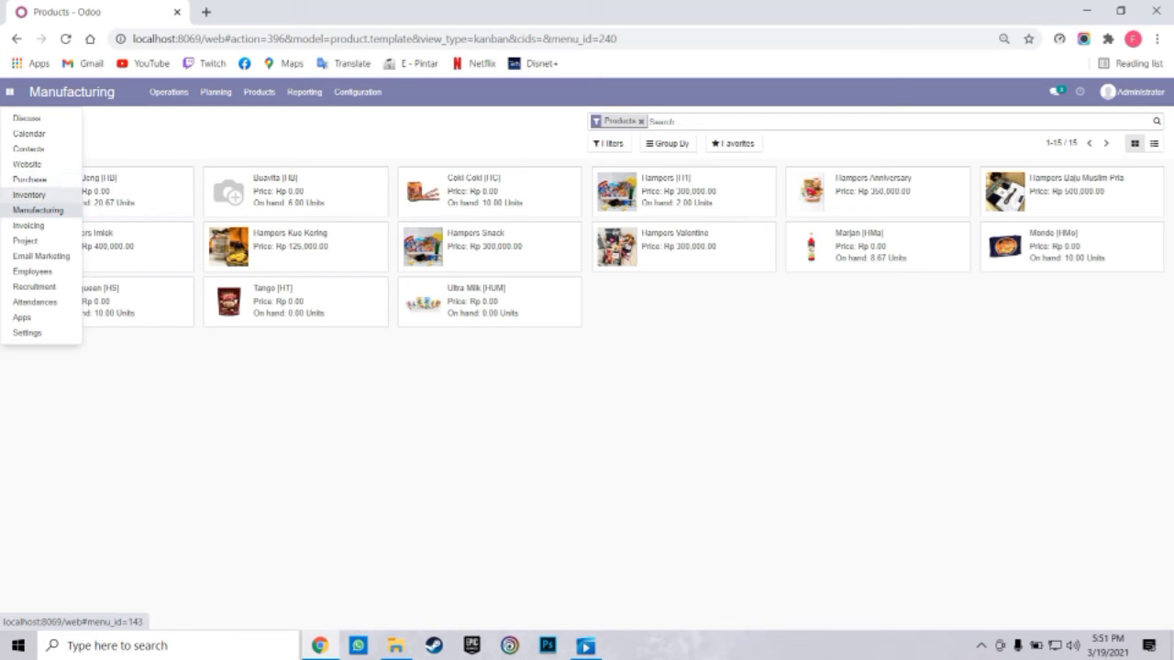
{"action": "left_click", "coordinate": [29, 195]}
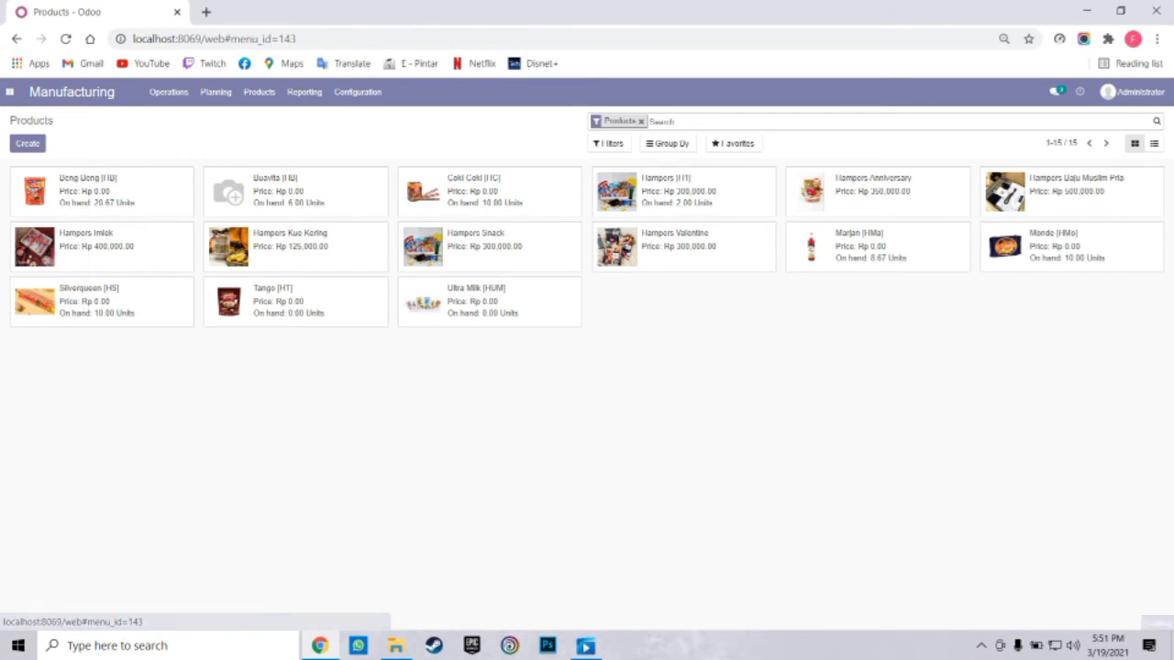
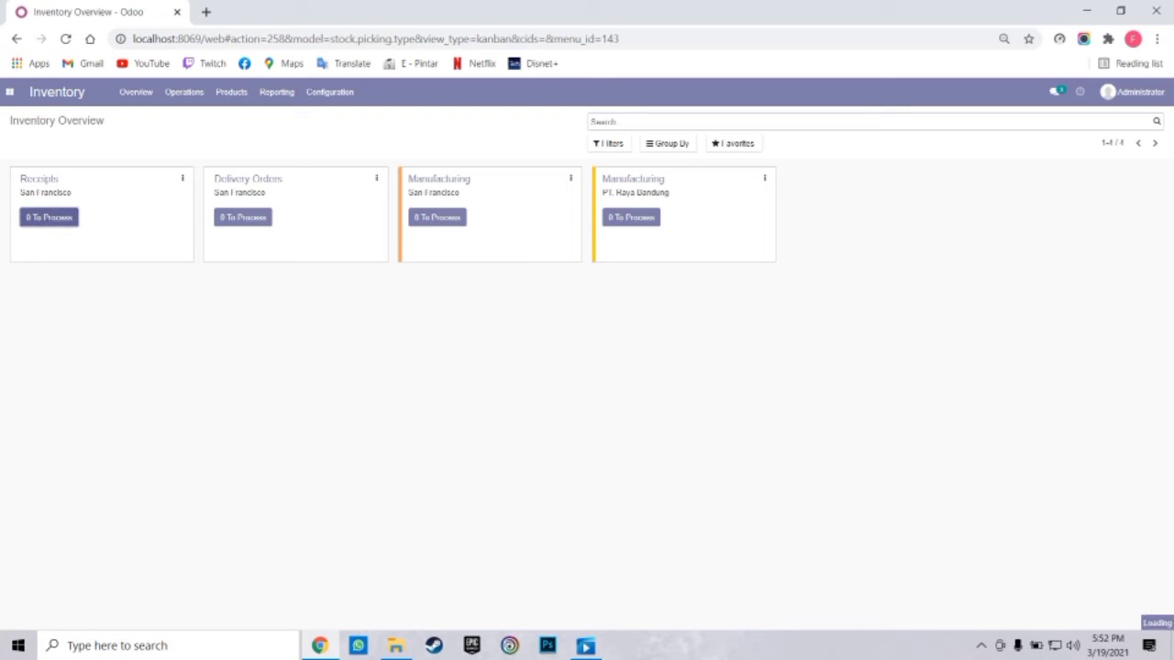
Open the San Francisco receipts to process and start a new receipt
{"action": "left_click", "coordinate": [49, 217]}
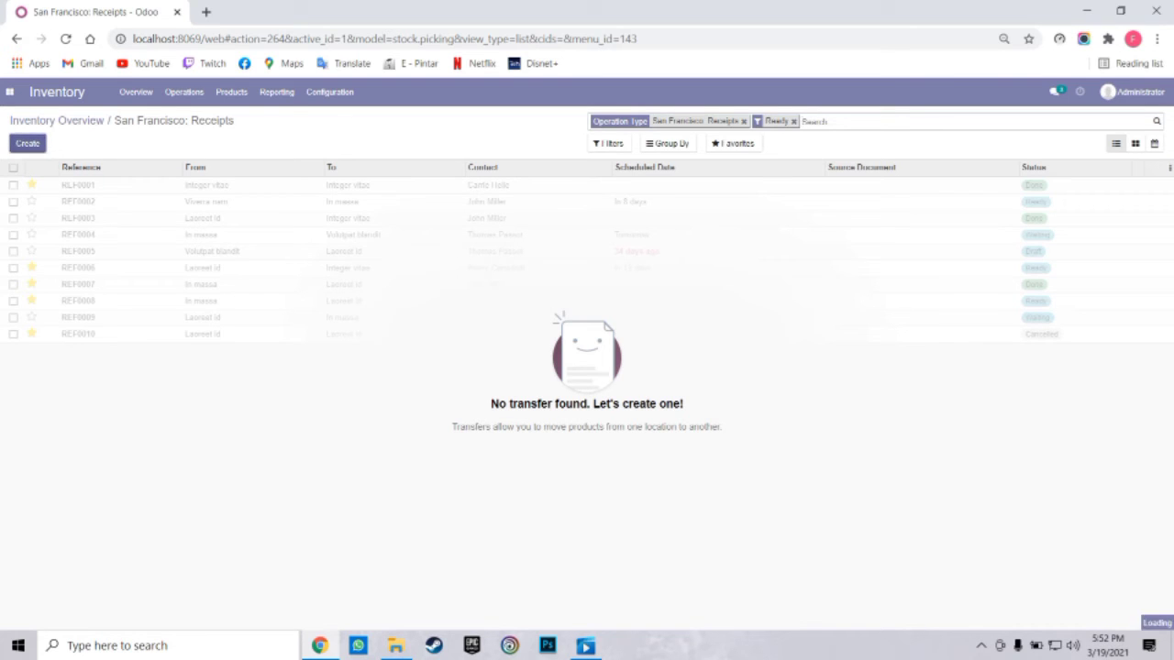
{"action": "left_click", "coordinate": [27, 143]}
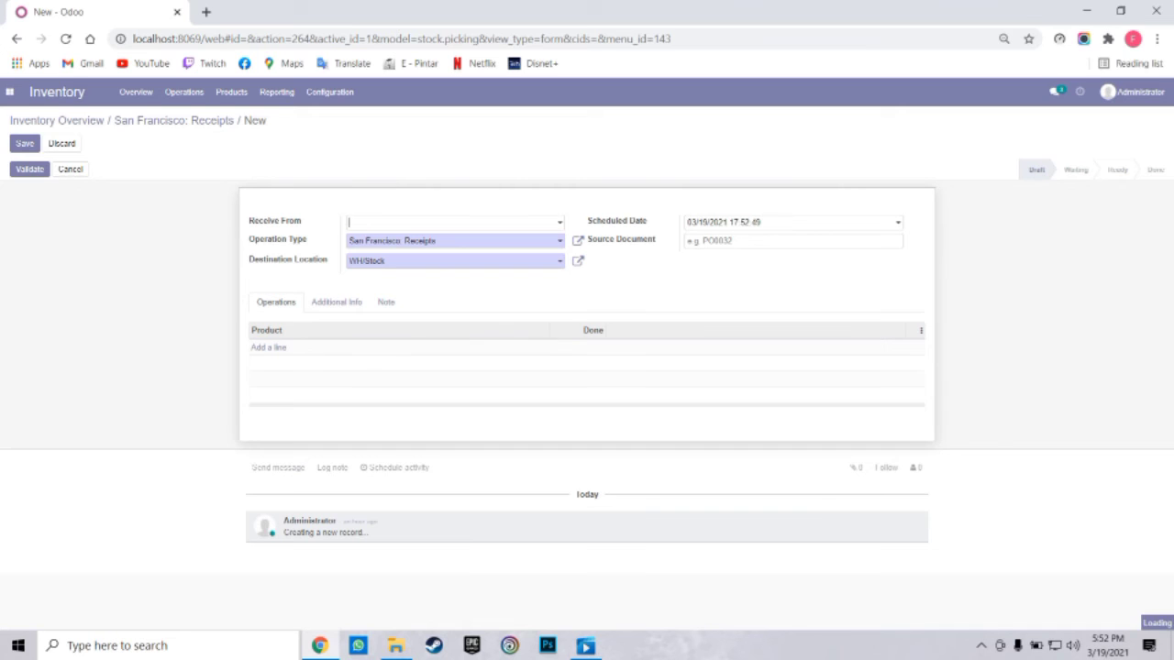
Set the receipt's supplier to PT Indonesia and destination to BD/Stock, keeping the scheduled date unchanged
{"action": "key", "text": "Down"}
{"action": "key", "text": "Down"}
{"action": "key", "text": "Down"}
{"action": "key", "text": "Down"}
{"action": "key", "text": "Down"}
{"action": "key", "text": "Down"}
{"action": "key", "text": "Down"}
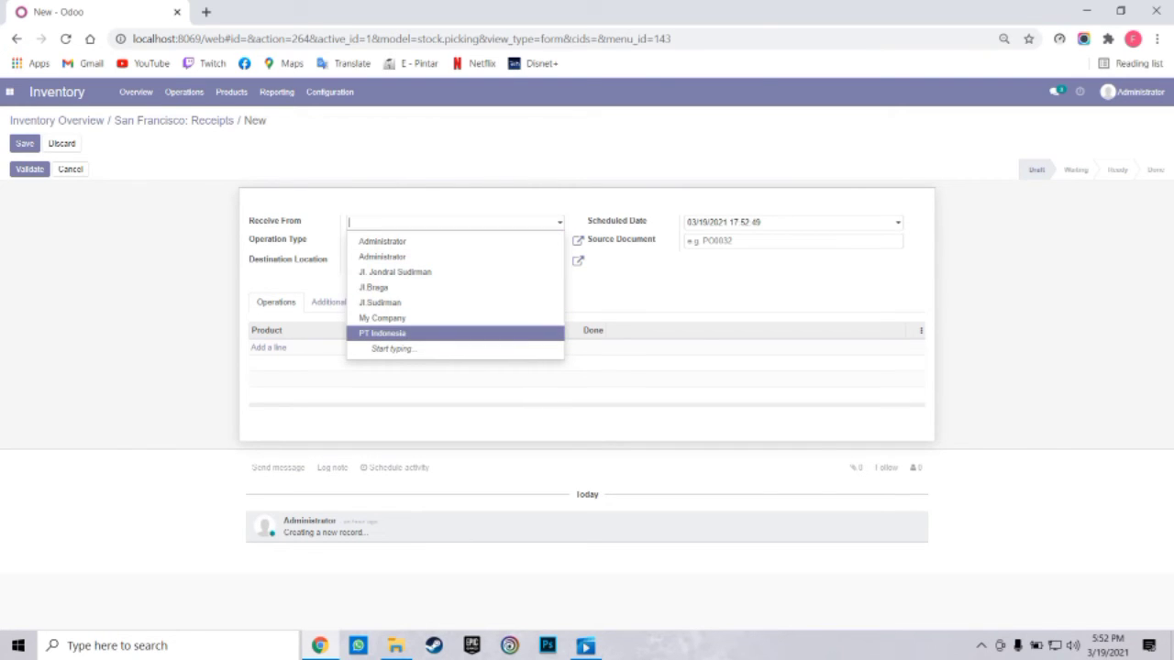
{"action": "key", "text": "Return"}
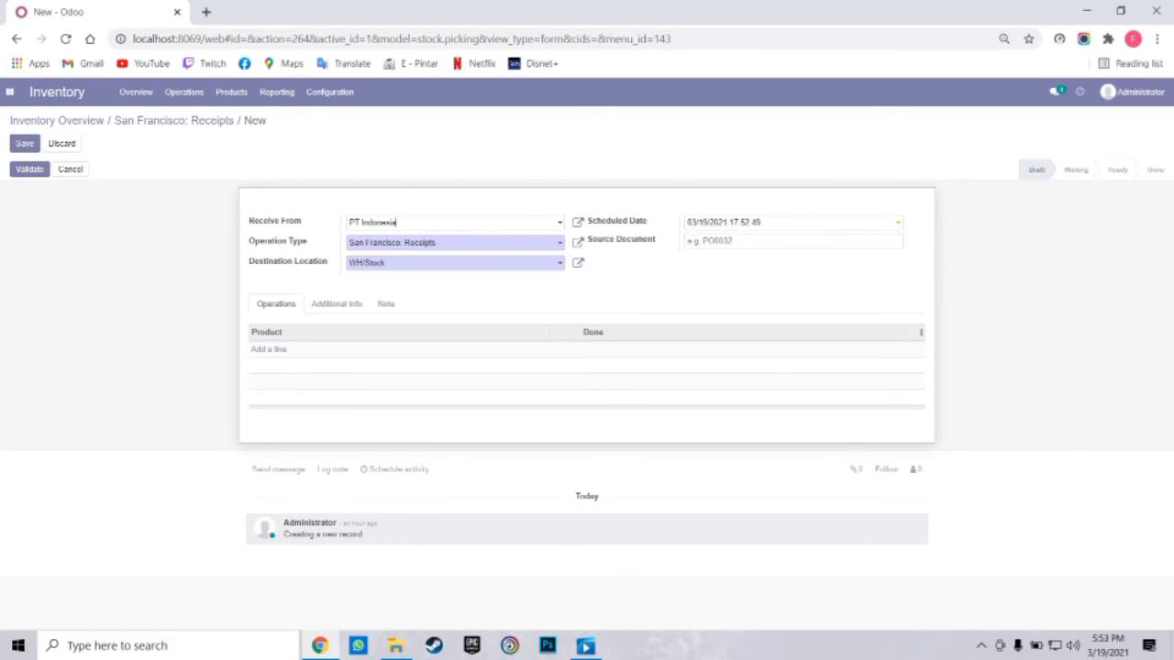
{"action": "left_click", "coordinate": [770, 222]}
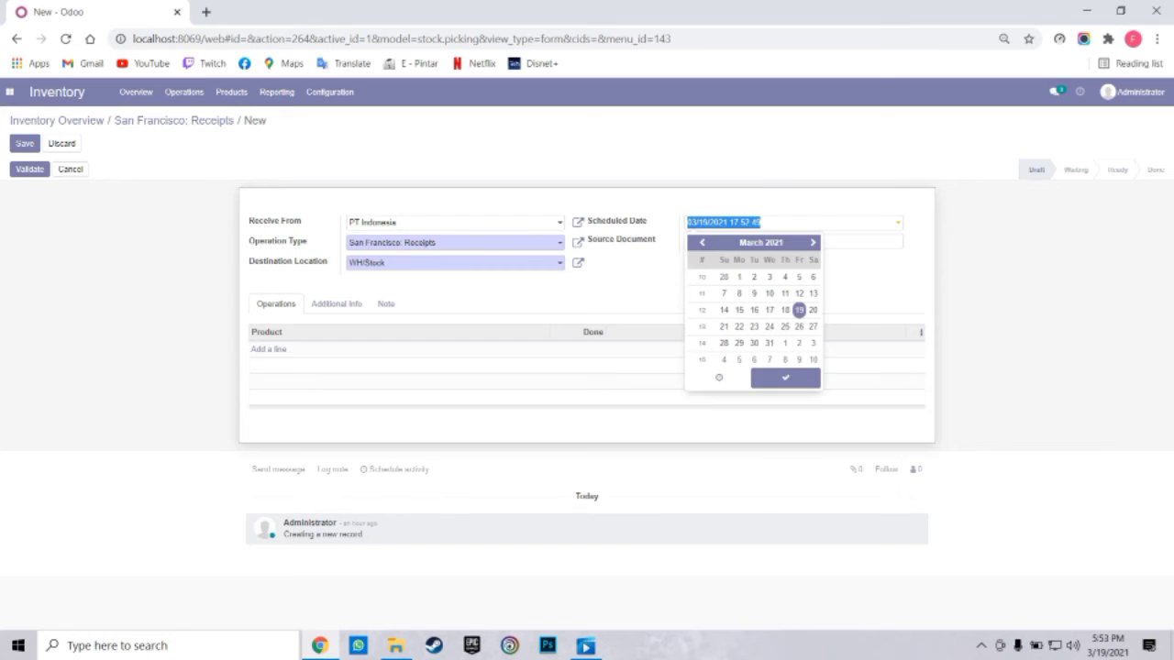
{"action": "left_click", "coordinate": [786, 378]}
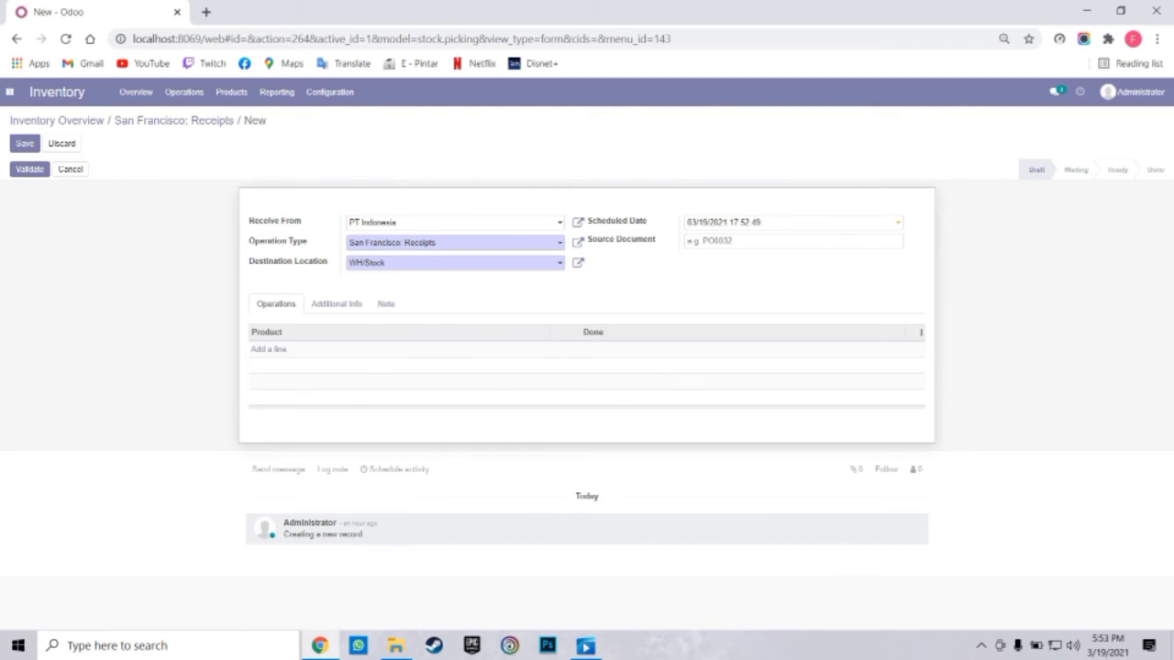
{"action": "left_click", "coordinate": [456, 263]}
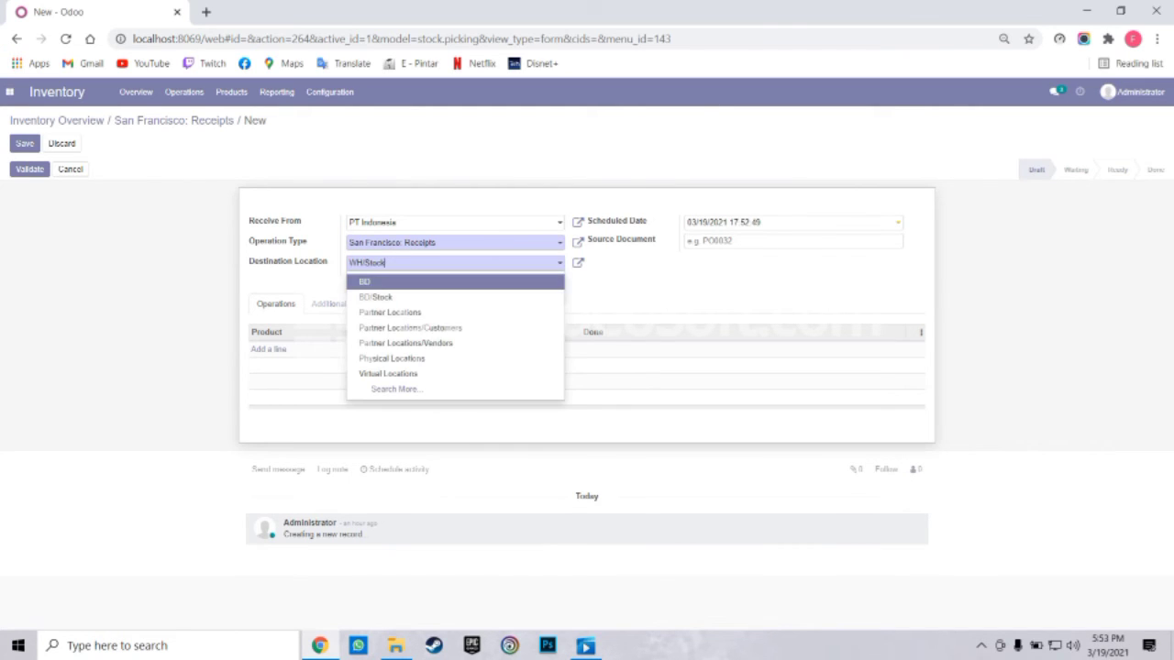
{"action": "key", "text": "Return"}
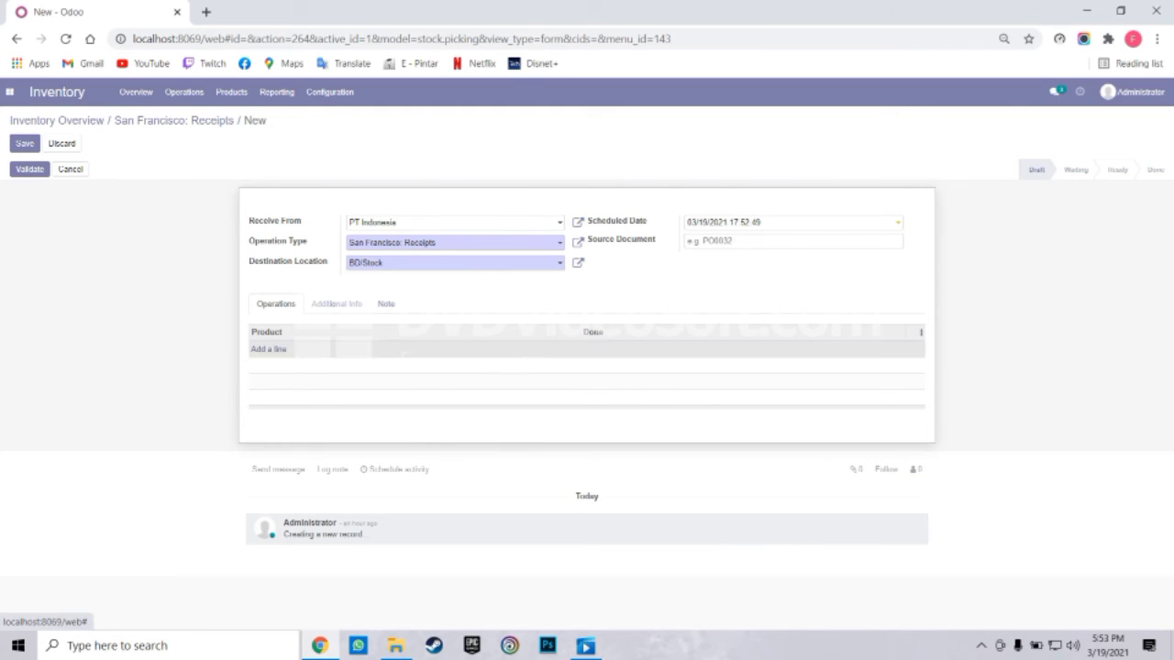
Add an [HS] Silverqueen line and validate, dismissing the error so the receipt saves as WH/IN/00010
{"action": "left_click", "coordinate": [262, 349]}
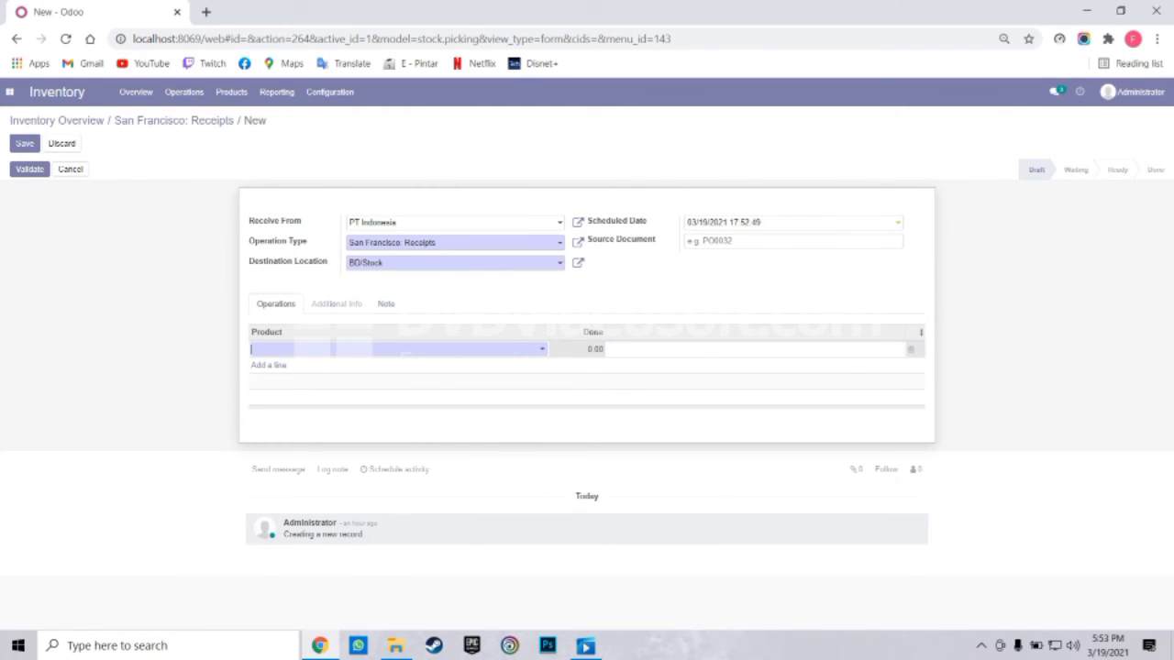
{"action": "left_click", "coordinate": [330, 350]}
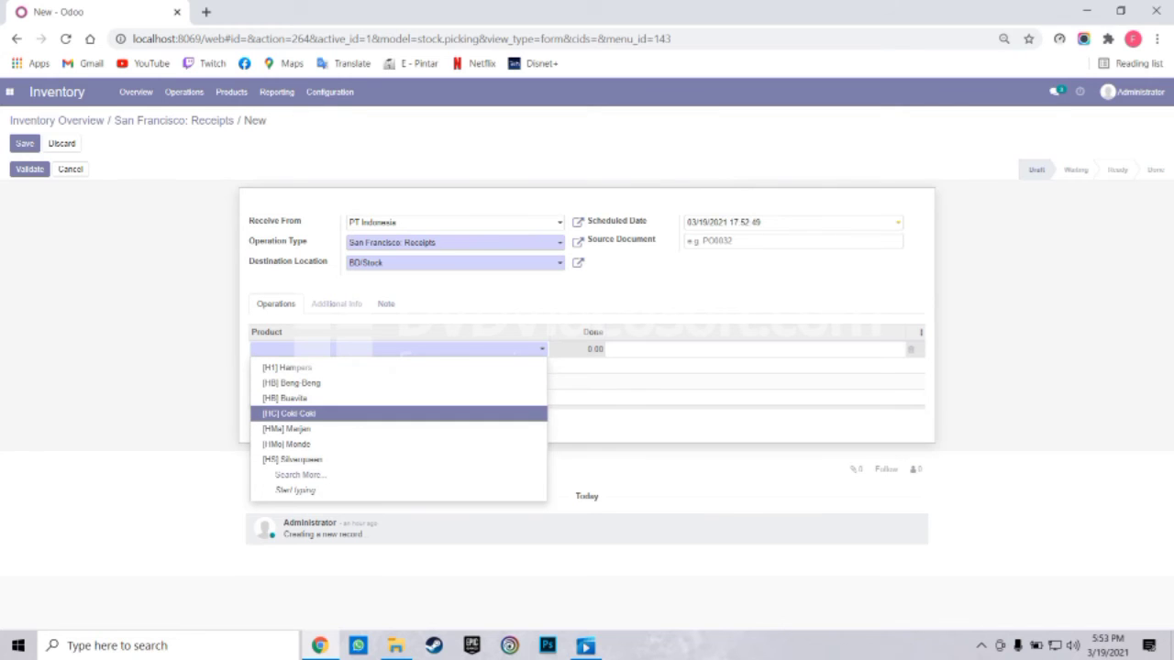
{"action": "key", "text": "Down"}
{"action": "key", "text": "Down"}
{"action": "key", "text": "Down"}
{"action": "key", "text": "Return"}
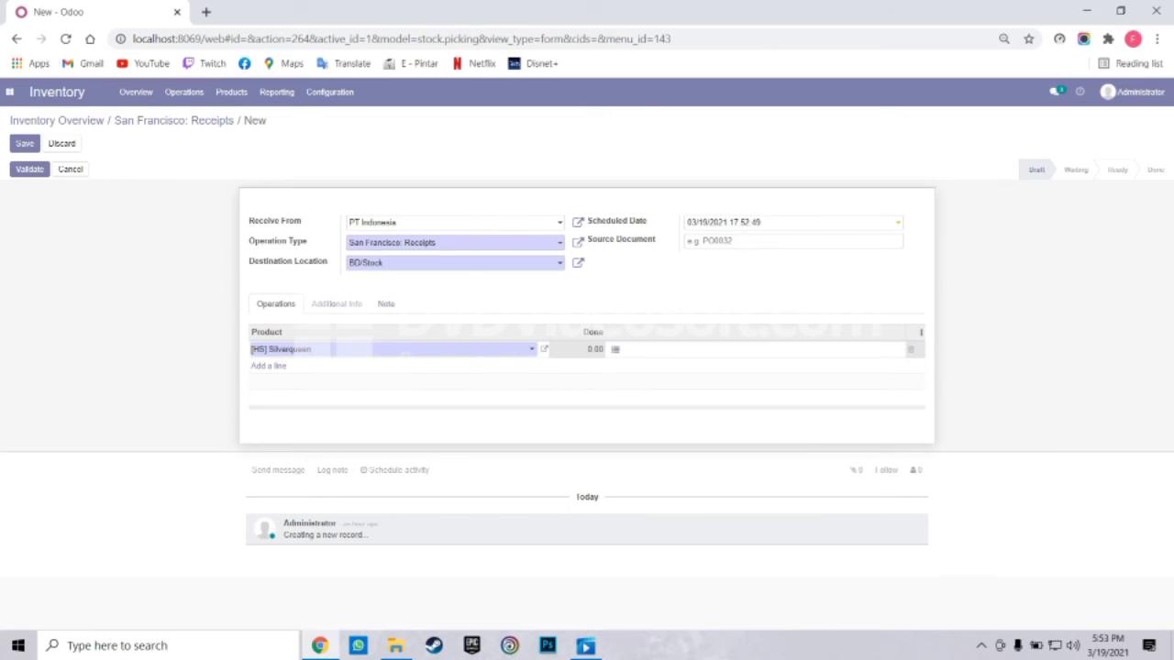
{"action": "key", "text": "Tab"}
{"action": "left_click", "coordinate": [616, 349]}
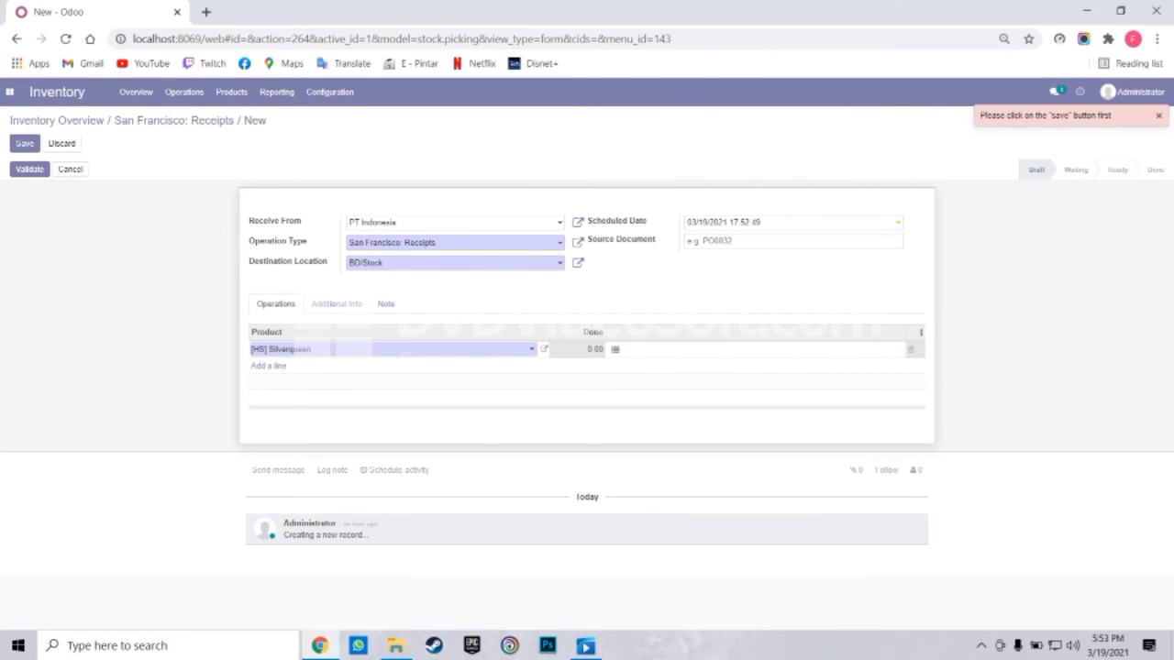
{"action": "left_click", "coordinate": [294, 350]}
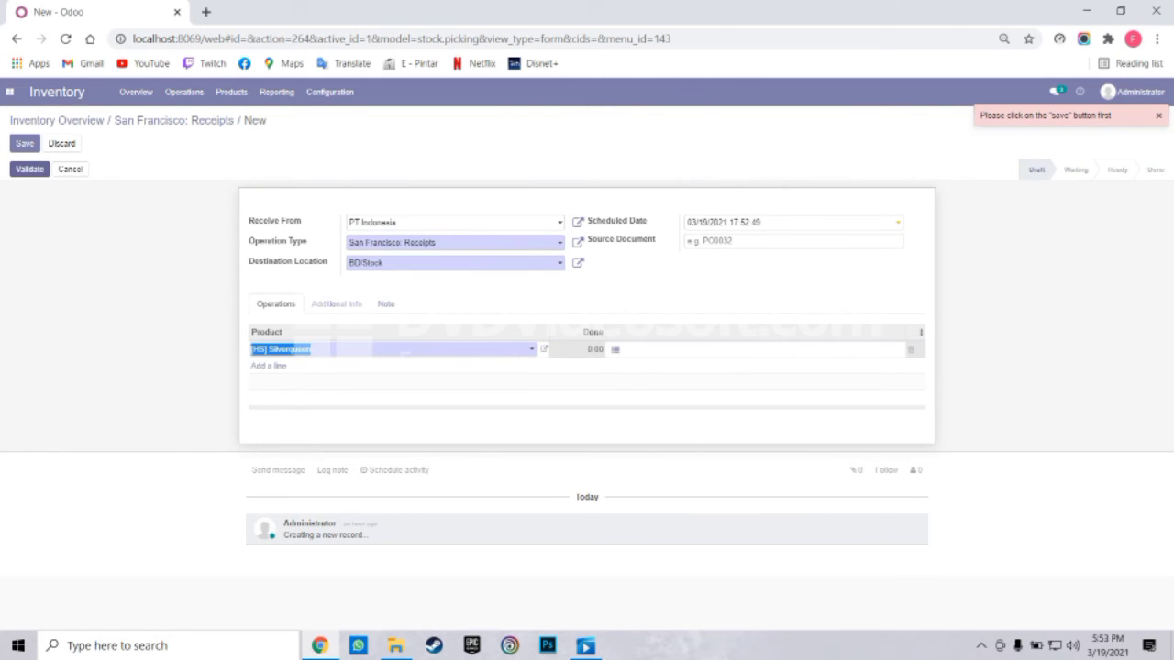
{"action": "left_click", "coordinate": [30, 169]}
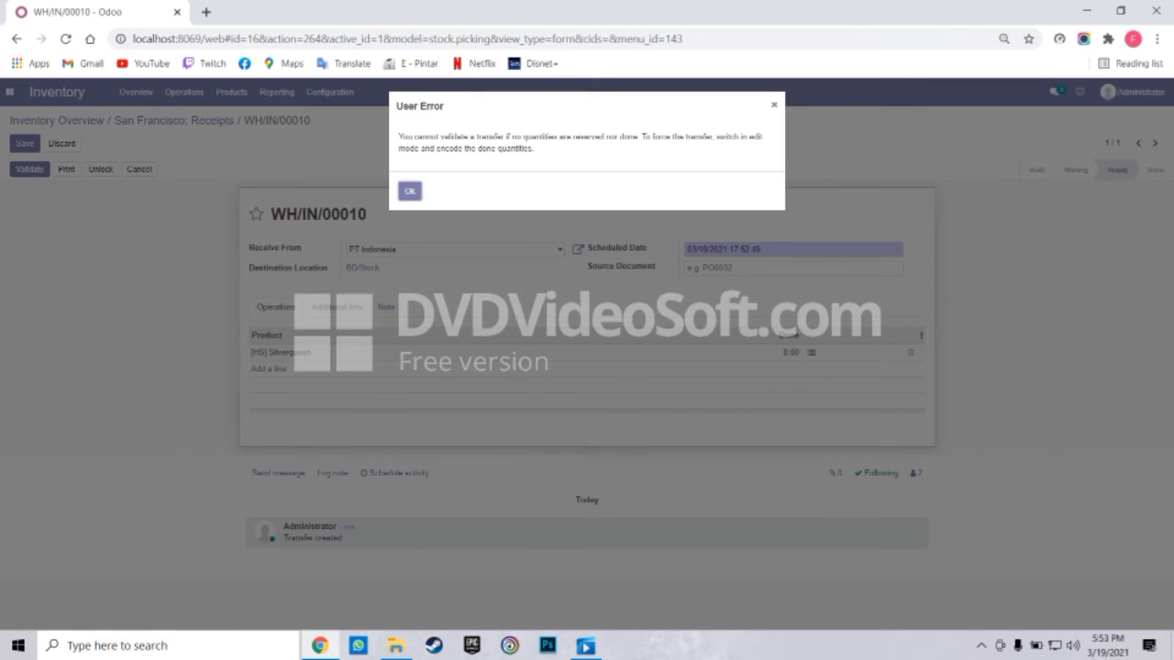
{"action": "left_click", "coordinate": [410, 191]}
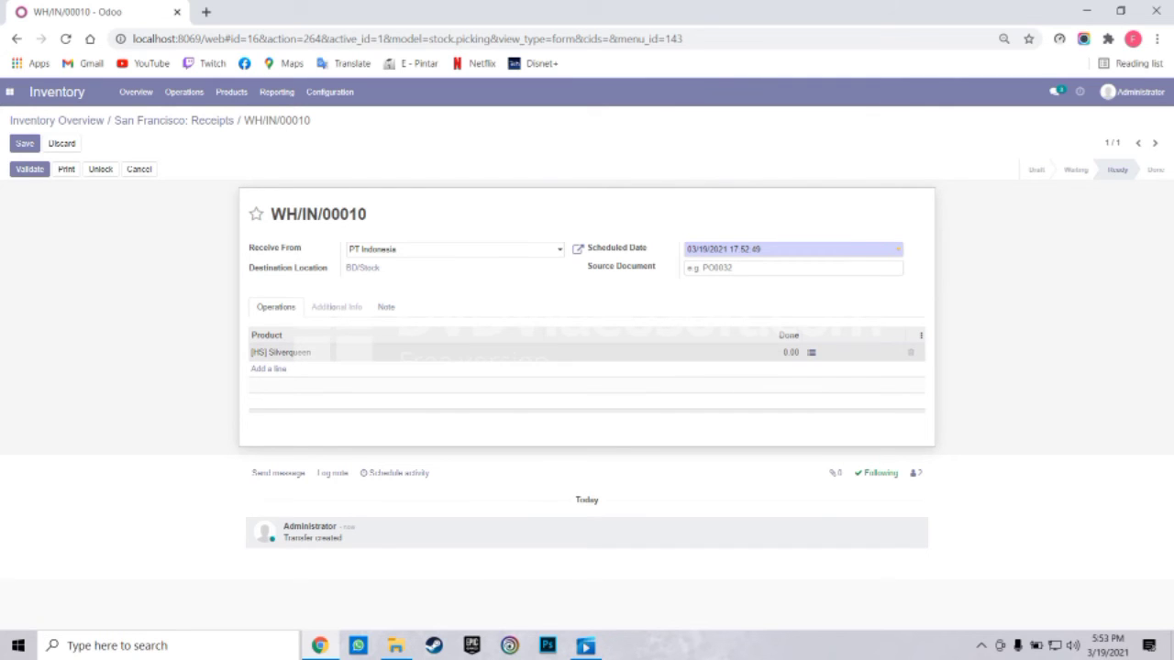
Enter 10 done units for the [HS] Silverqueen line in Detailed Operations and confirm
{"action": "left_click", "coordinate": [811, 353]}
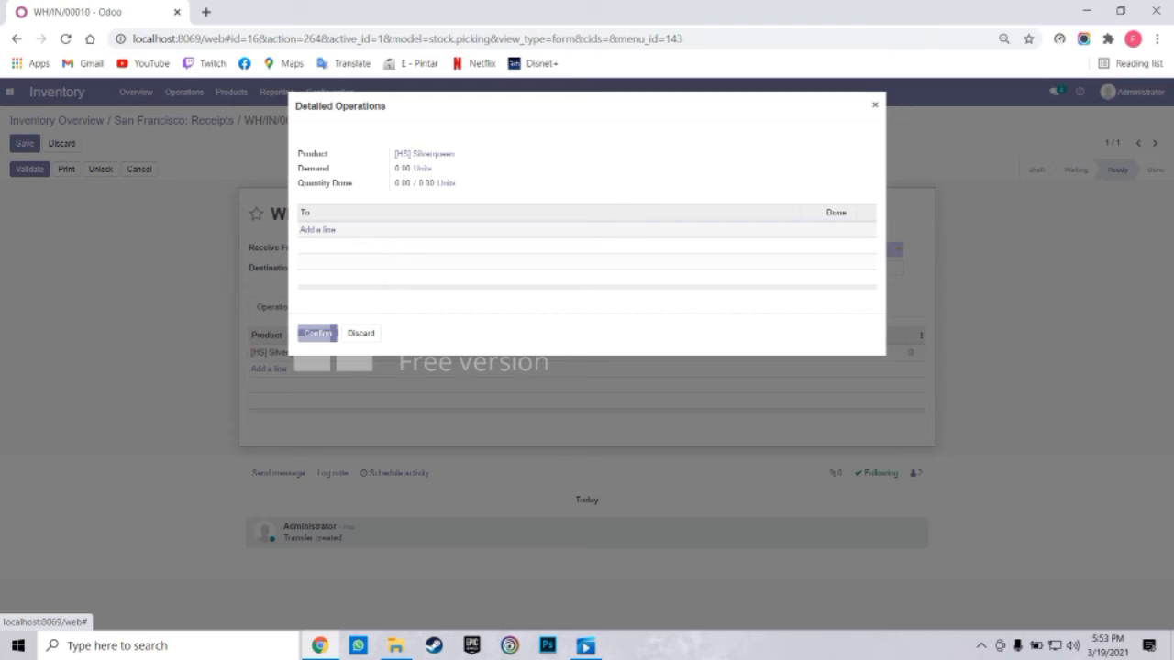
{"action": "left_click", "coordinate": [318, 229]}
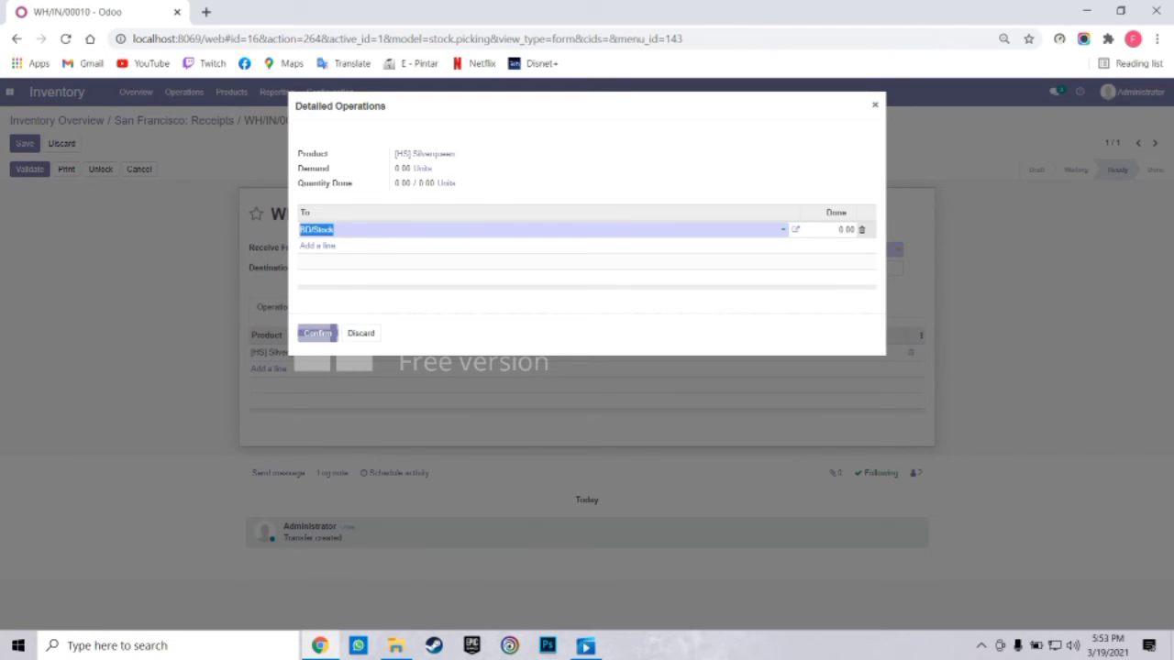
{"action": "left_click", "coordinate": [845, 229]}
{"action": "key", "text": "BackSpace"}
{"action": "type", "text": "10"}
{"action": "key", "text": "Return"}
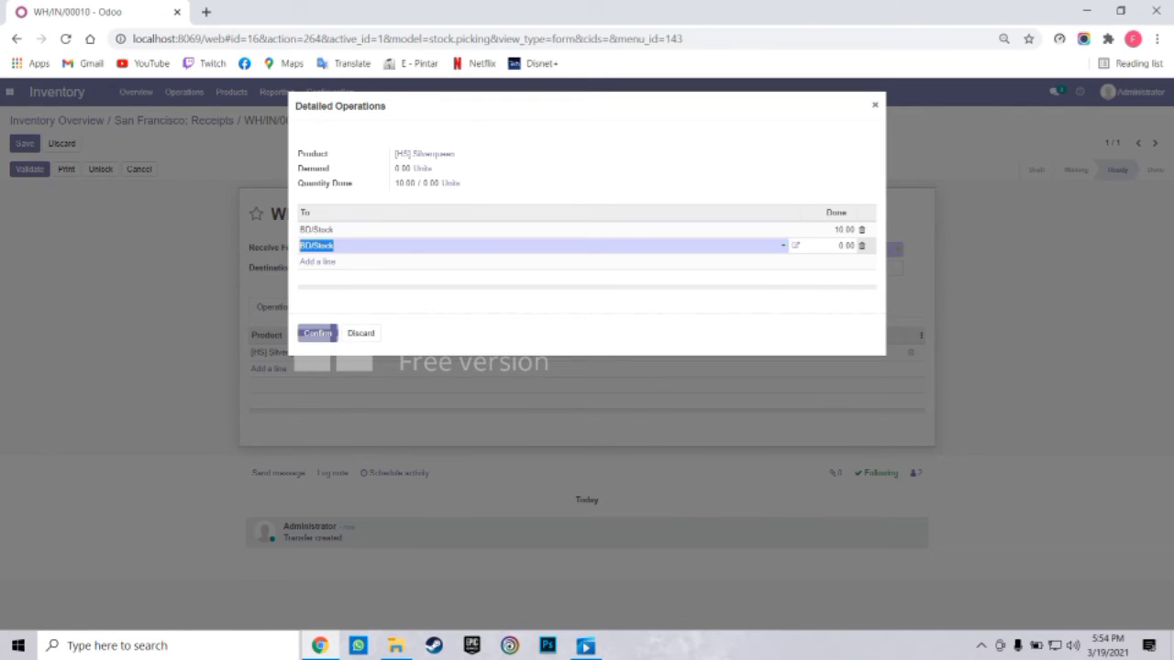
{"action": "left_click", "coordinate": [318, 333]}
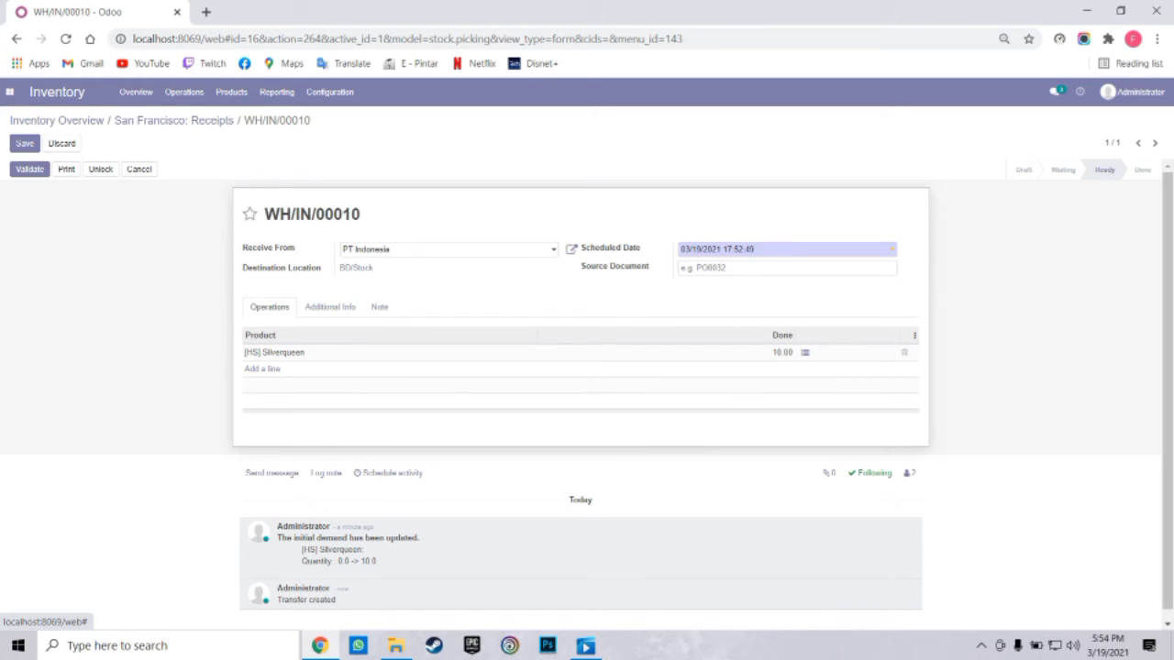
Save and validate receipt WH/IN/00010, then return to the Inventory Overview
{"action": "left_click", "coordinate": [24, 143]}
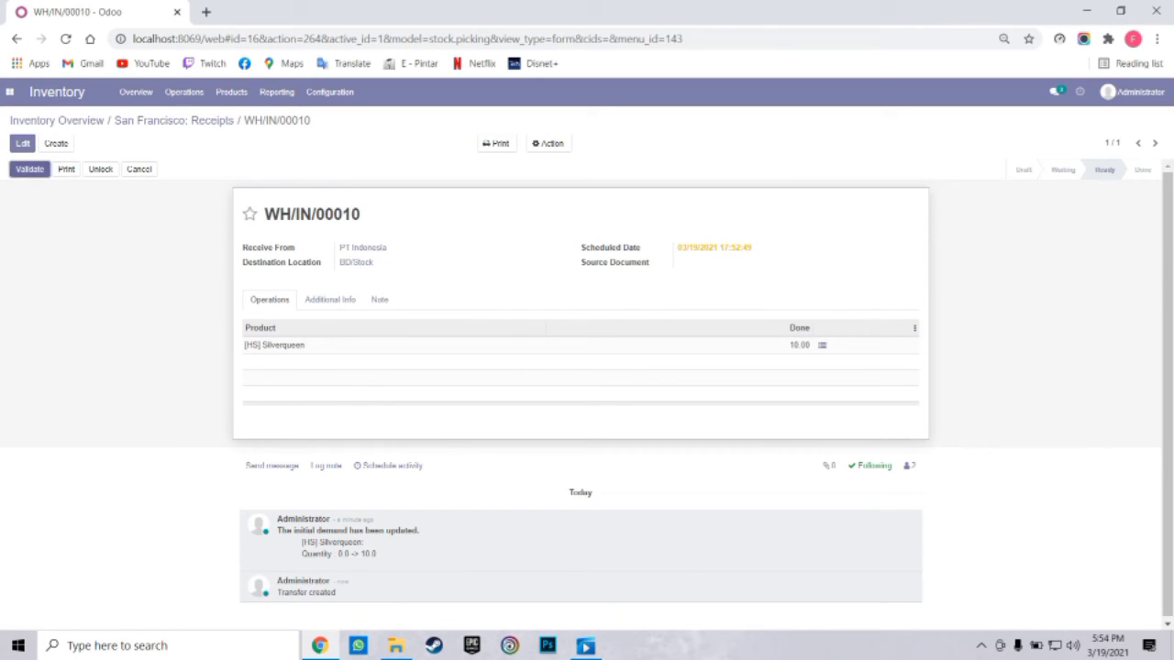
{"action": "left_click", "coordinate": [30, 169]}
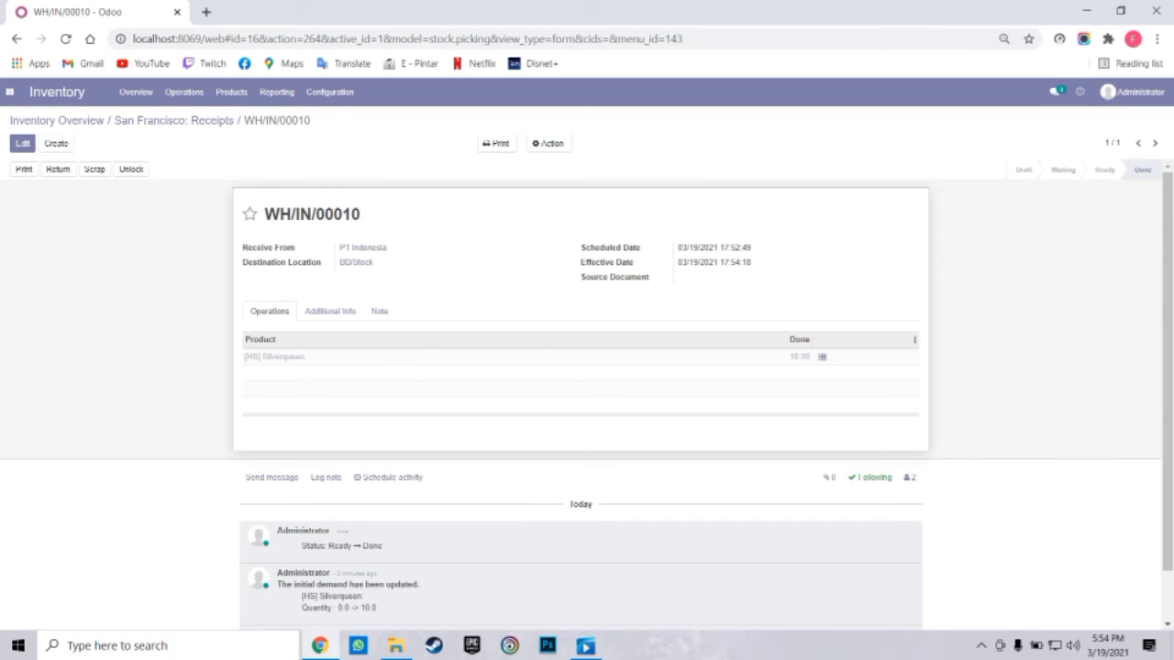
{"action": "left_click", "coordinate": [136, 92]}
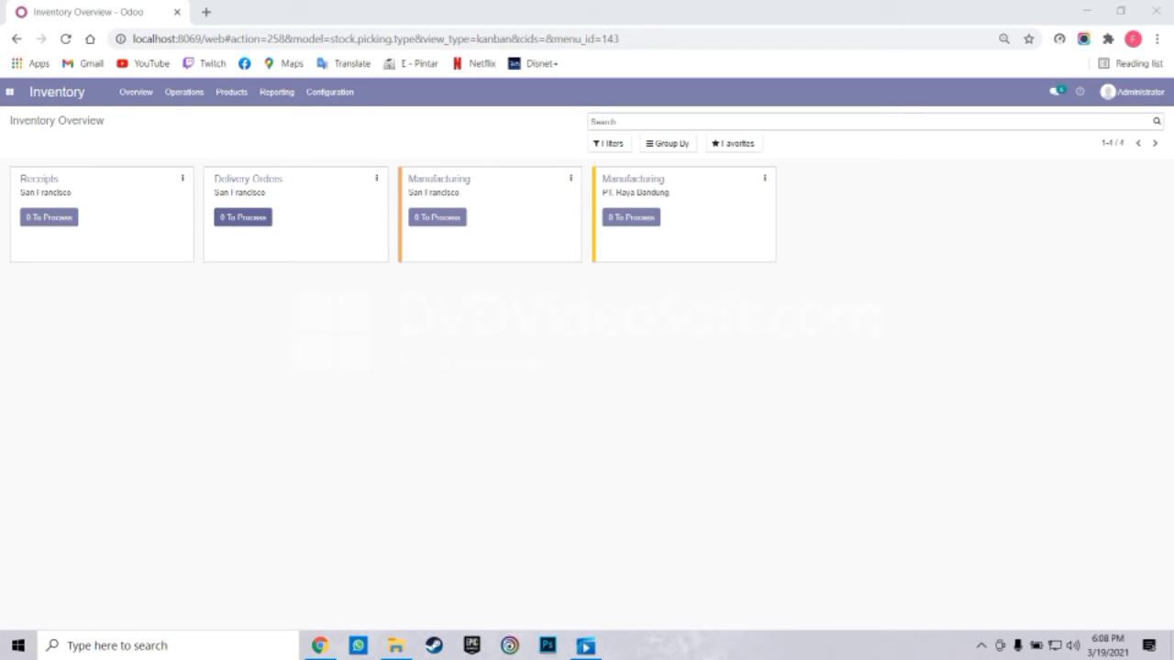
Start a new San Francisco delivery order to My Company and add an empty product line
{"action": "left_click", "coordinate": [243, 217]}
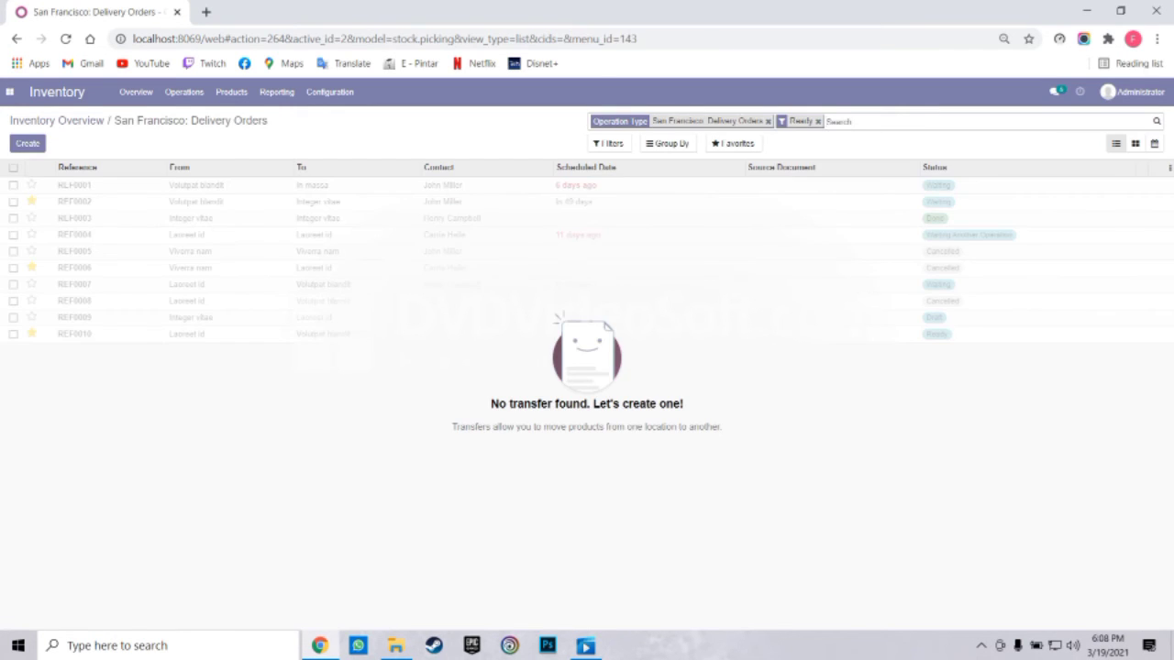
{"action": "left_click", "coordinate": [27, 143]}
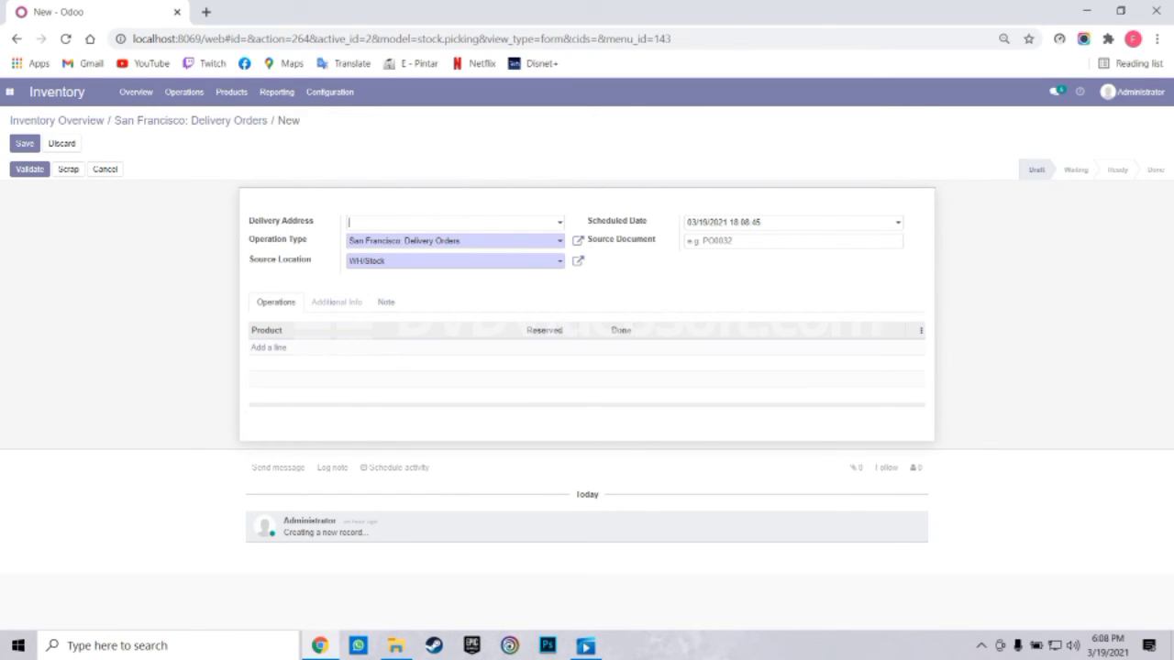
{"action": "left_click", "coordinate": [453, 223]}
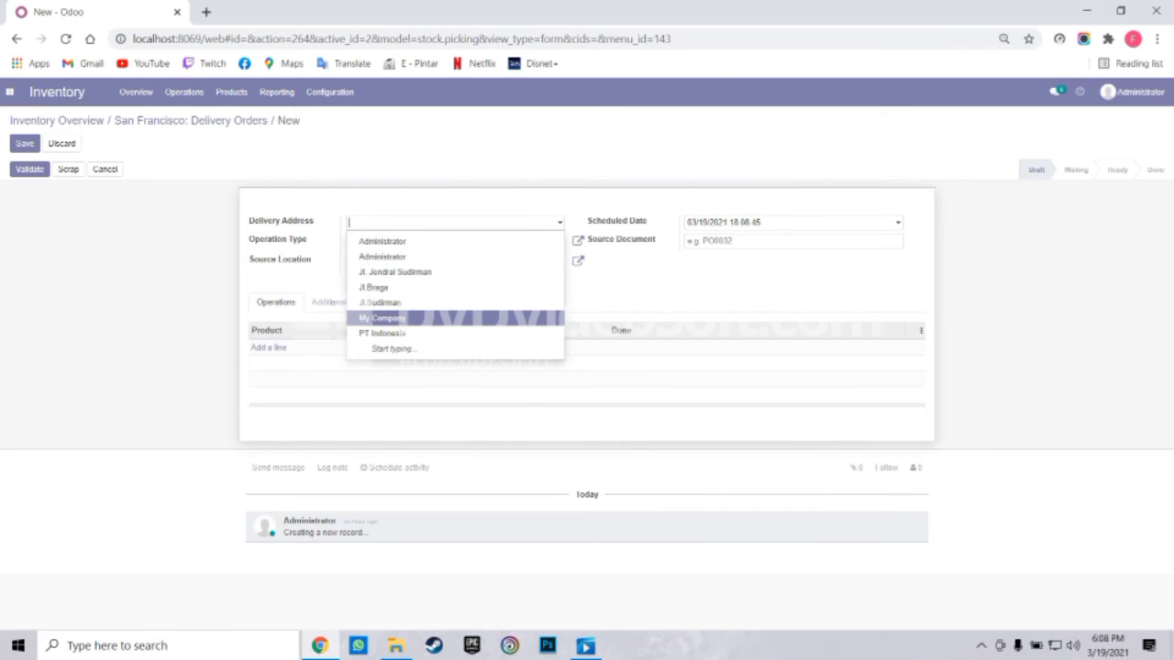
{"action": "left_click", "coordinate": [382, 318]}
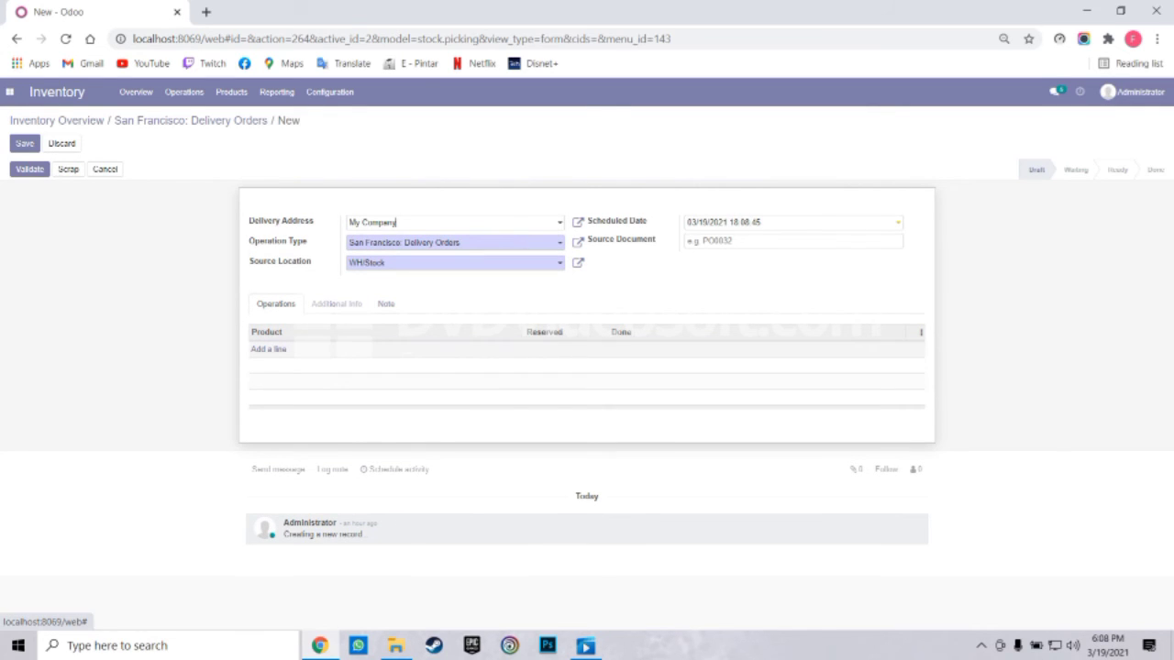
{"action": "left_click", "coordinate": [269, 348]}
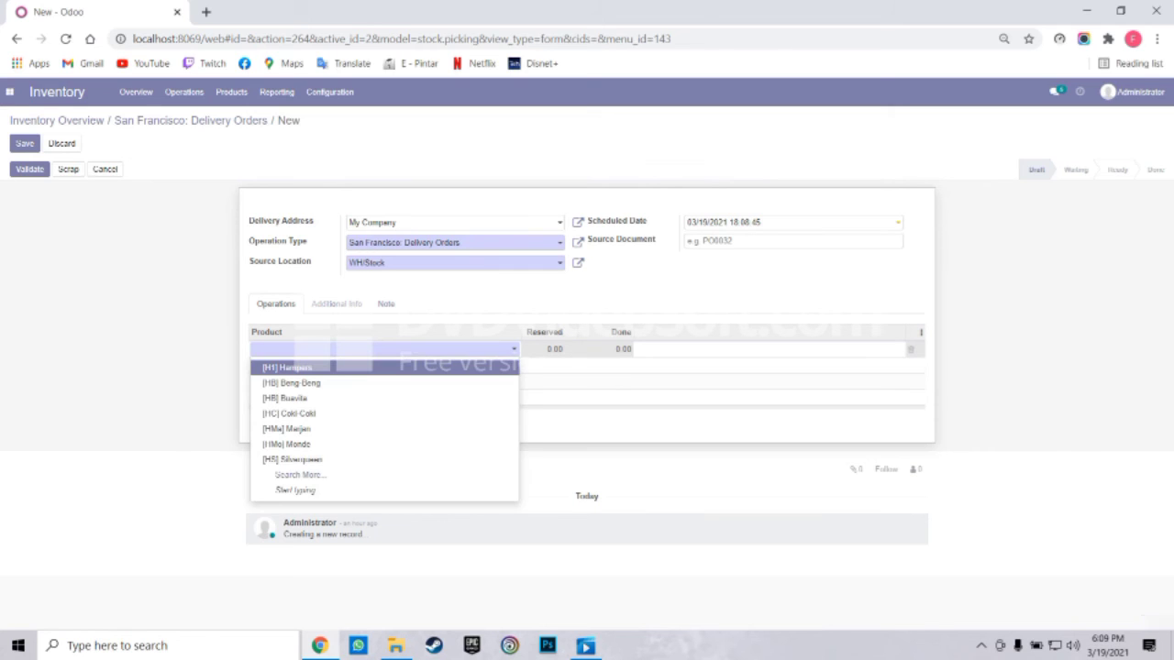
Choose [H1] Hampers for the line, validate to save WH/OUT/00004, and open its detailed operations
{"action": "left_click", "coordinate": [288, 368]}
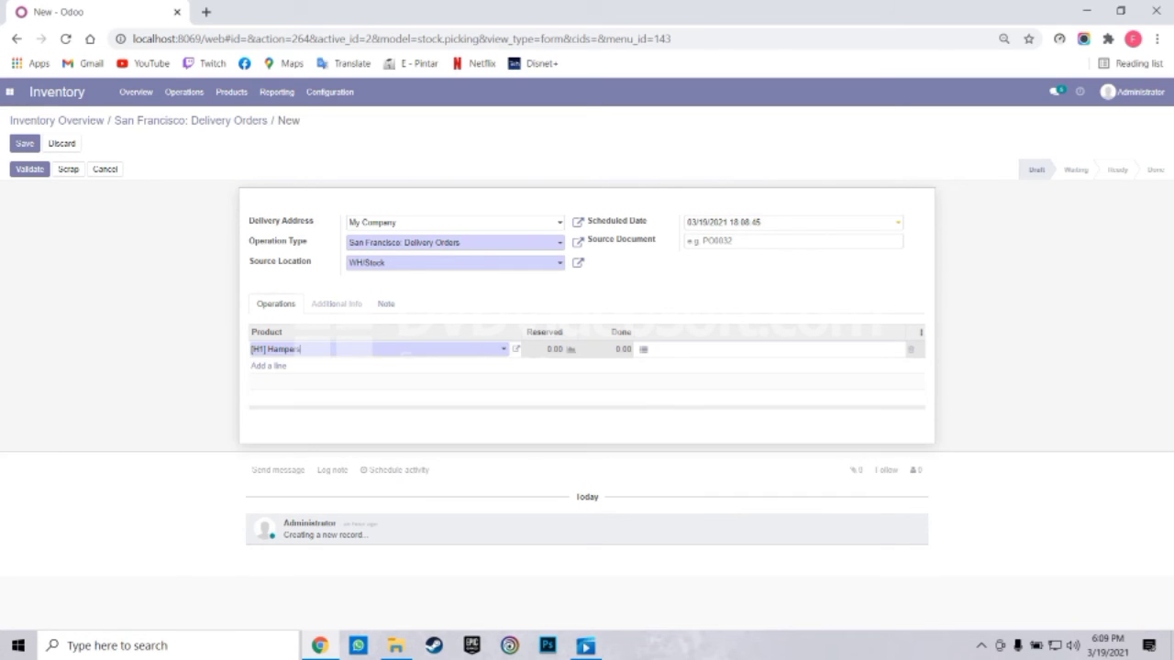
{"action": "left_click", "coordinate": [29, 169]}
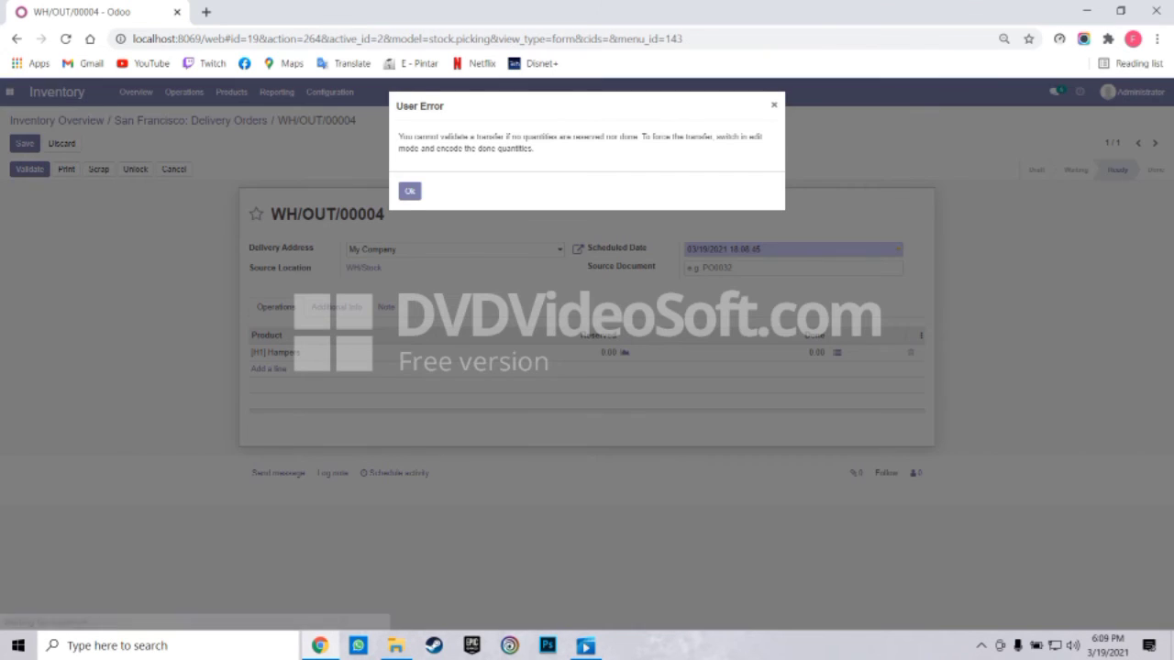
{"action": "left_click", "coordinate": [410, 191]}
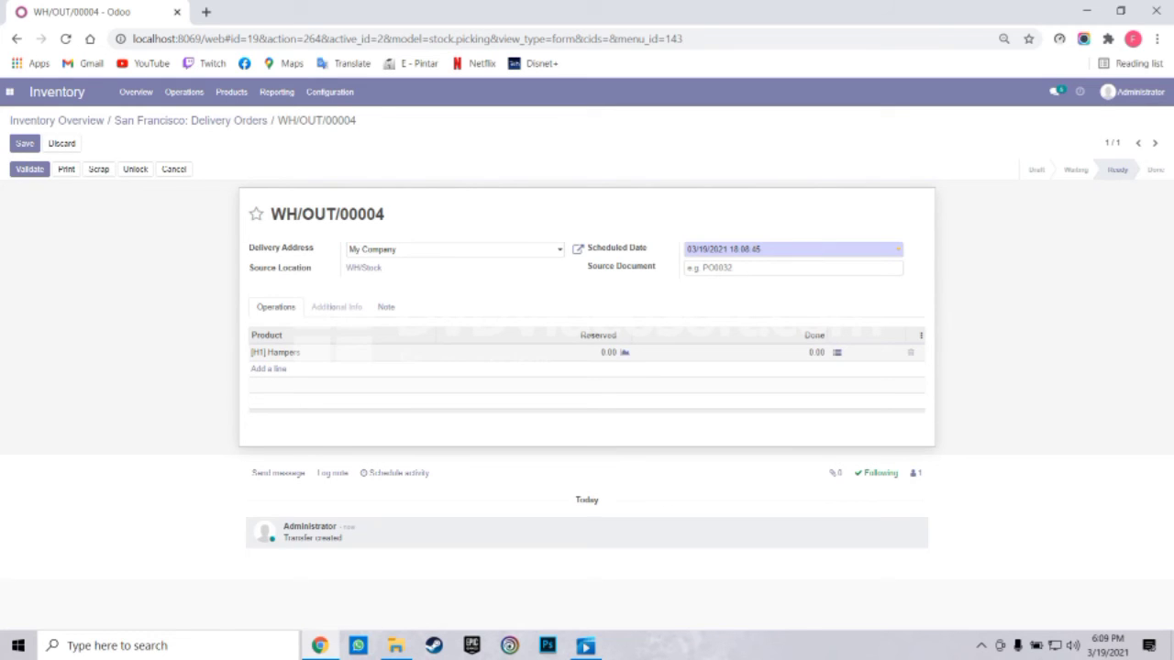
{"action": "left_click", "coordinate": [836, 353]}
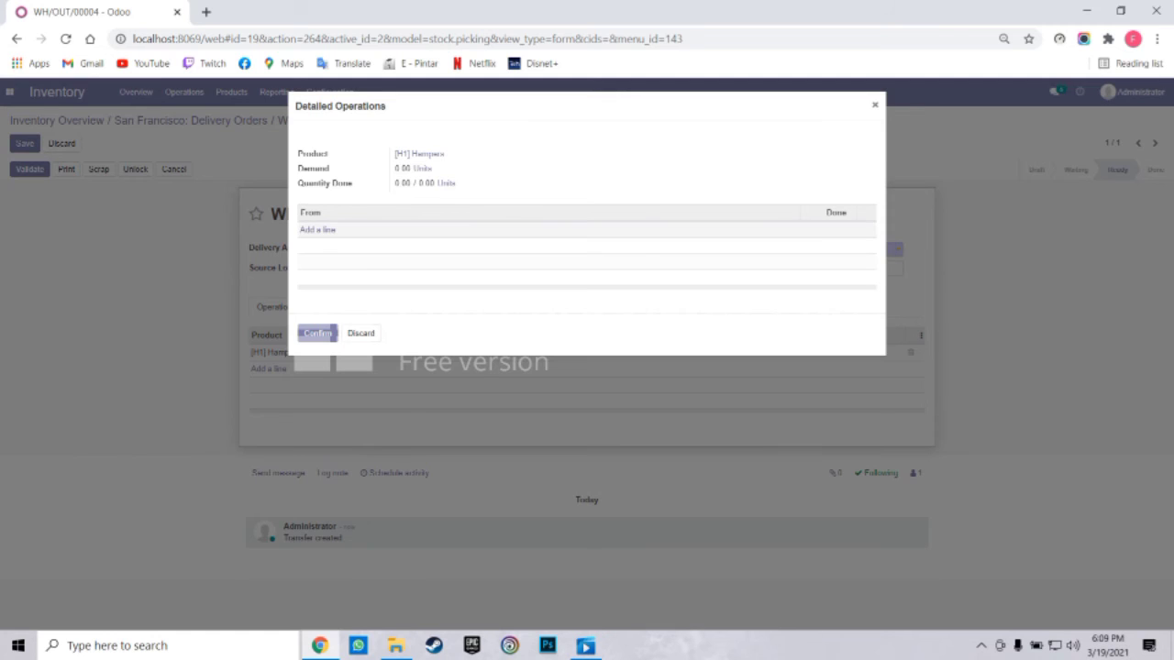
Record 1 done Hampers unit from WH/Stock, confirm the detailed operations, and validate the delivery
{"action": "left_click", "coordinate": [317, 231]}
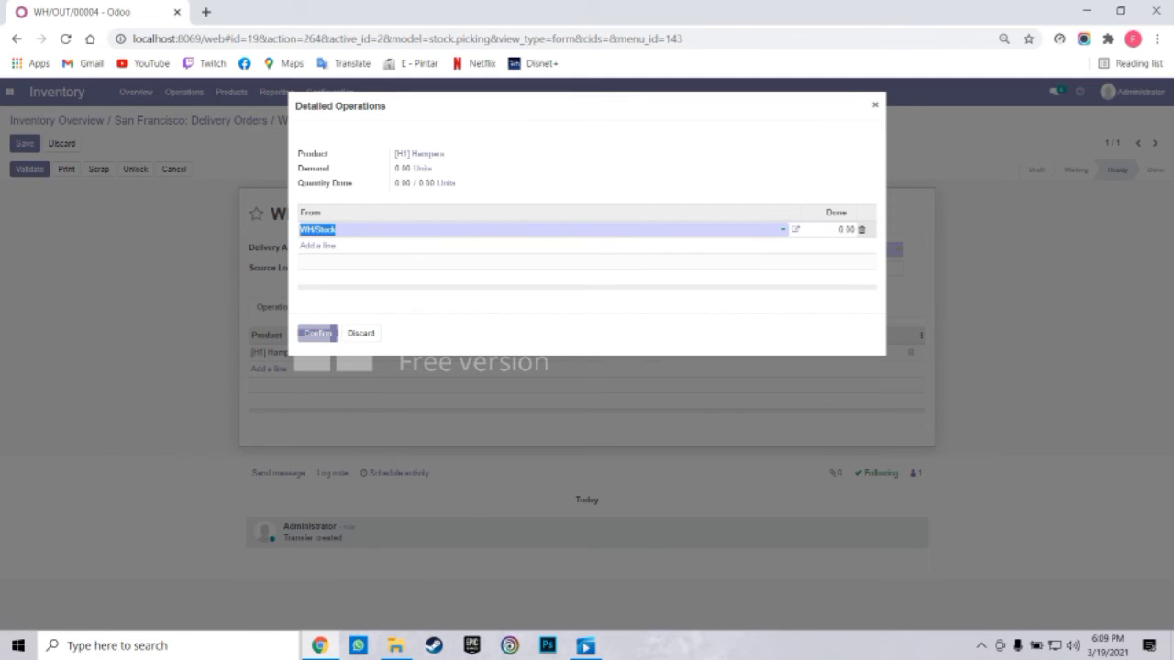
{"action": "key", "text": "Tab"}
{"action": "key", "text": "BackSpace"}
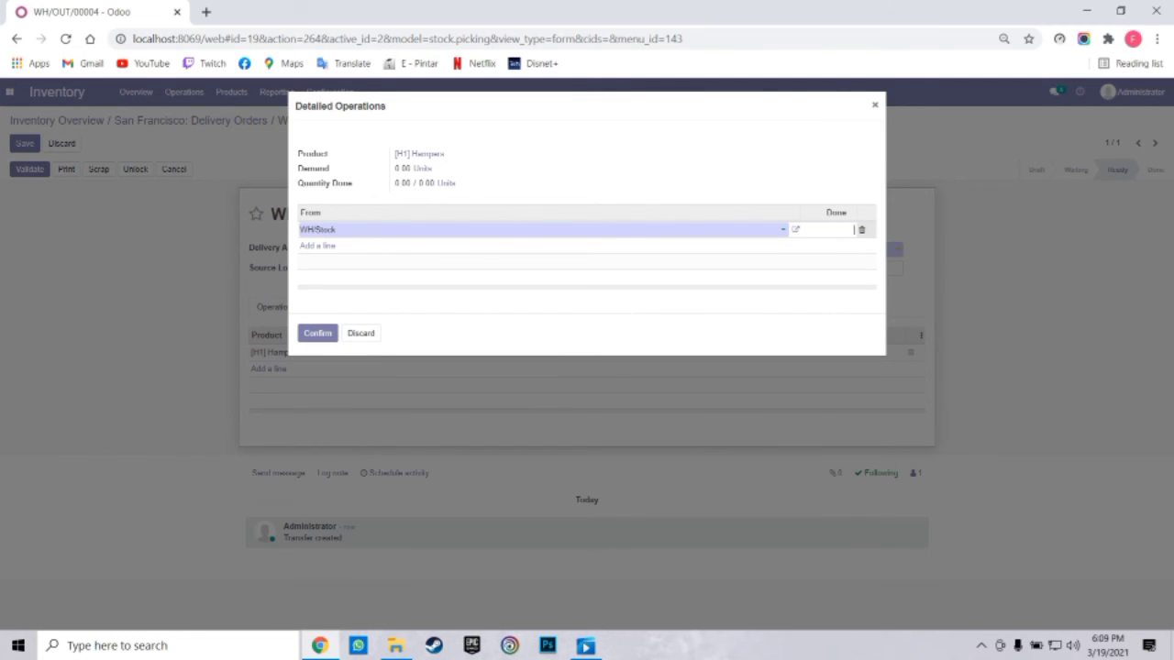
{"action": "type", "text": "1"}
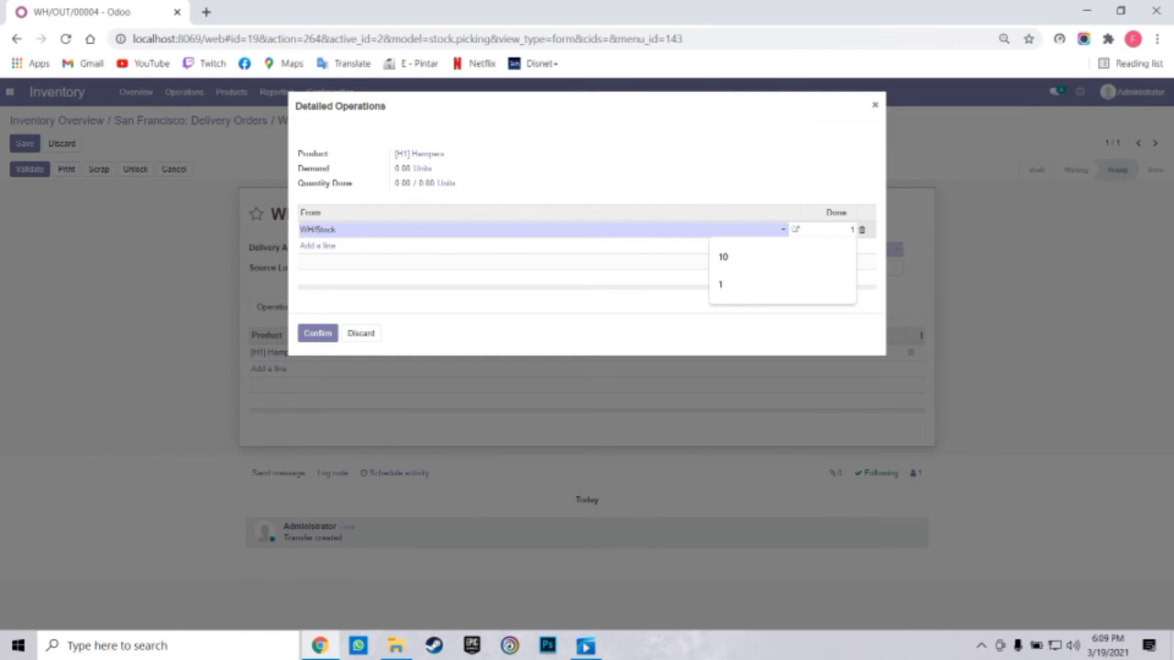
{"action": "key", "text": "Down"}
{"action": "key", "text": "Down"}
{"action": "key", "text": "Return"}
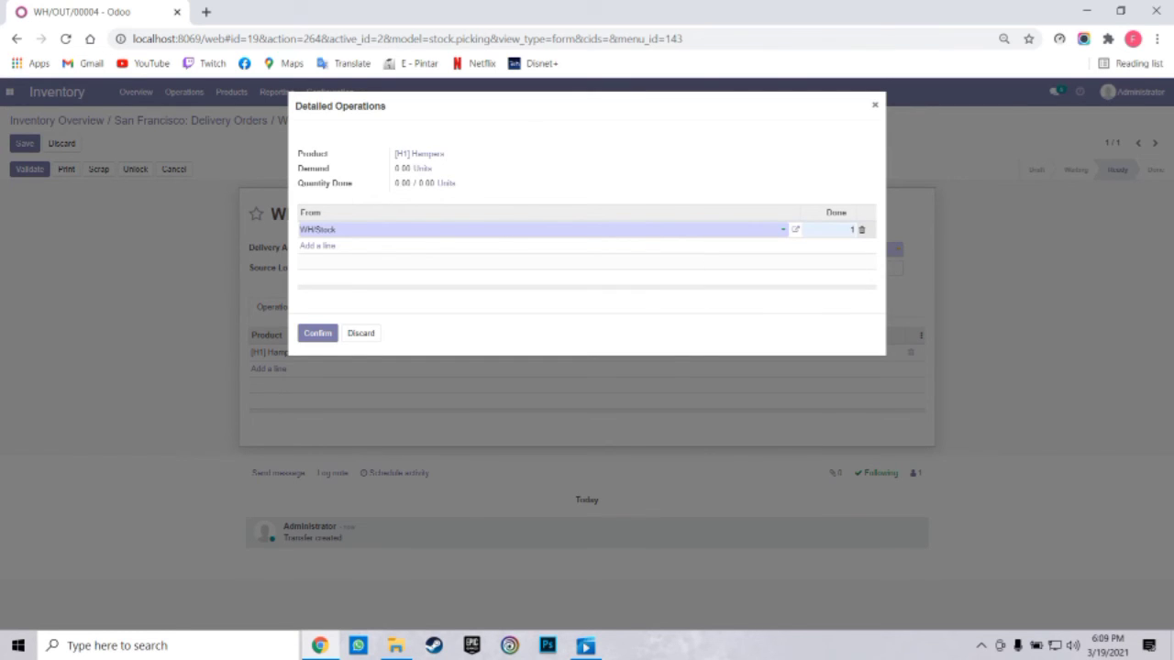
{"action": "left_click", "coordinate": [318, 333]}
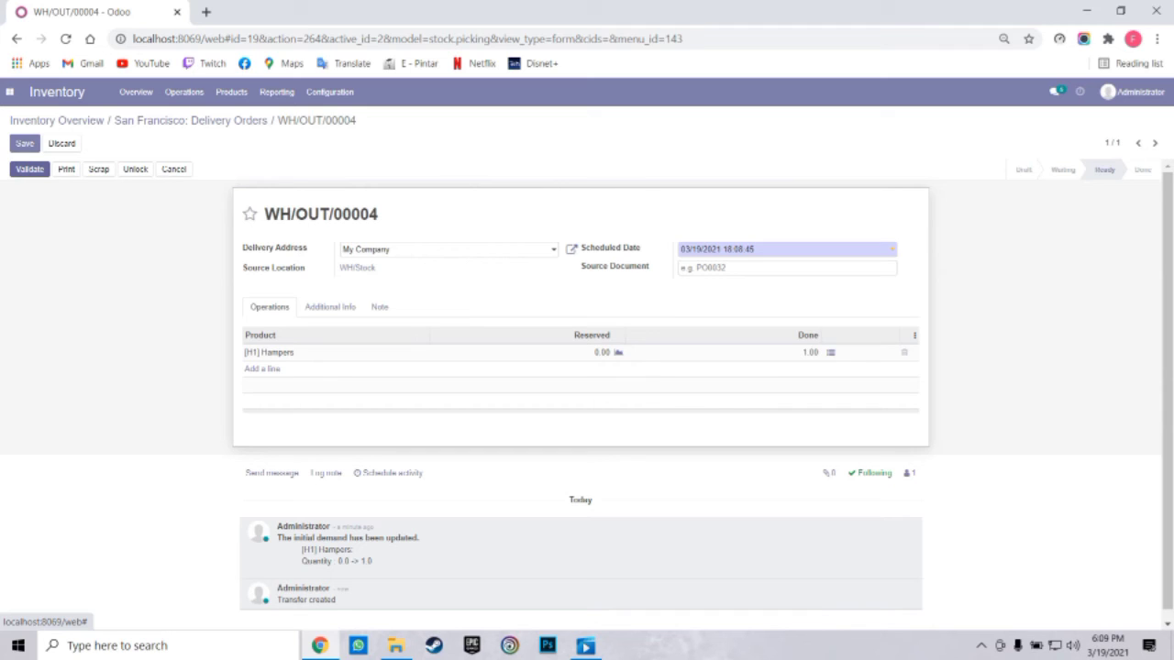
{"action": "left_click", "coordinate": [29, 169]}
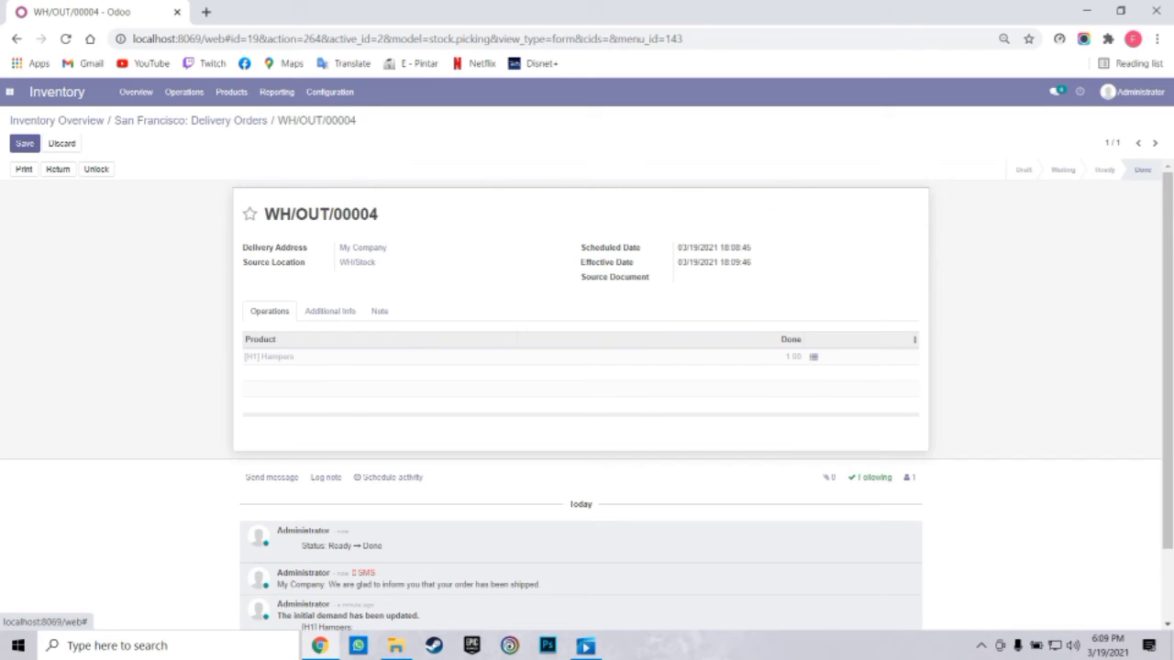
Save the completed delivery order and open the full Transfers list under Operations
{"action": "left_click", "coordinate": [24, 143]}
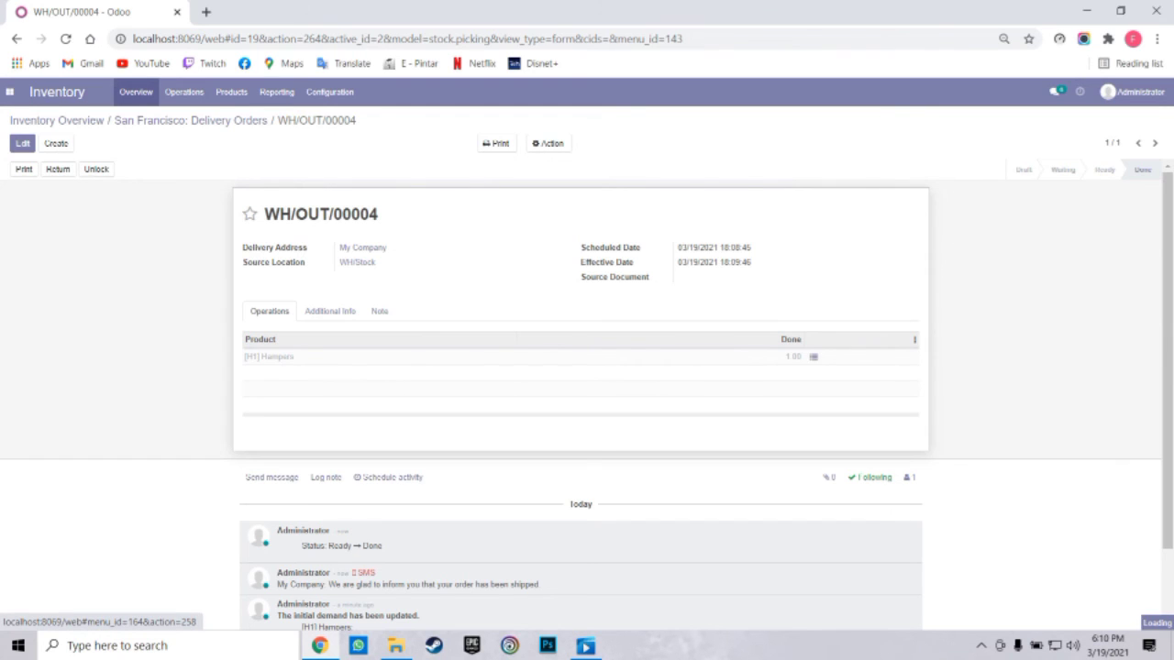
{"action": "left_click", "coordinate": [136, 92]}
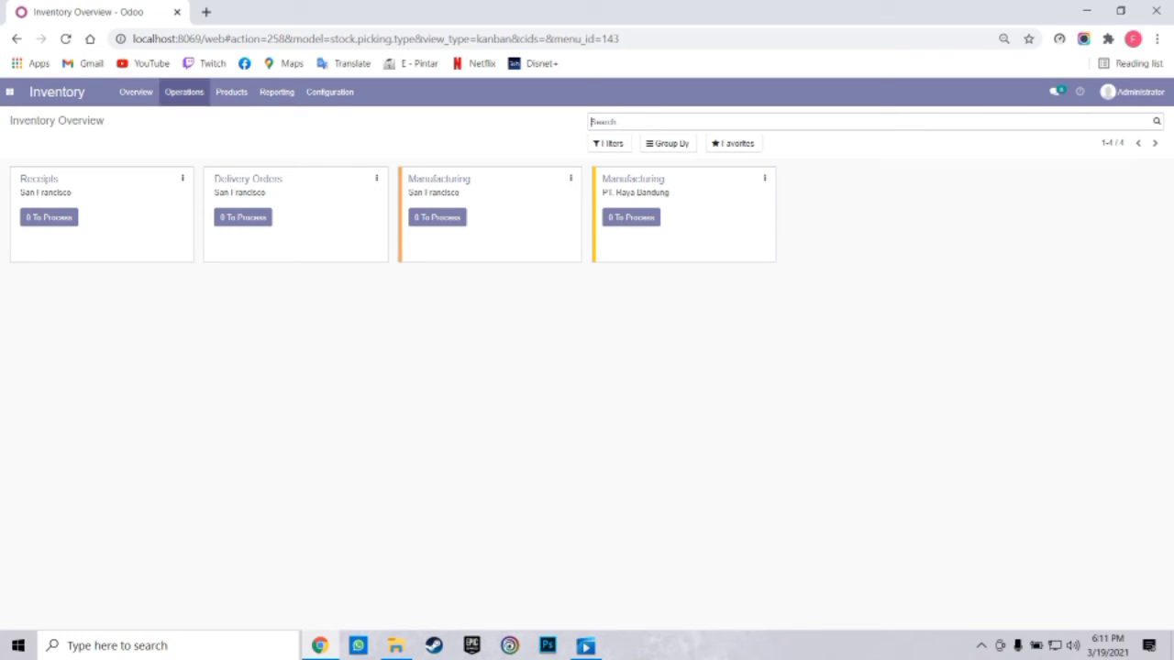
{"action": "left_click", "coordinate": [183, 92]}
{"action": "left_click", "coordinate": [188, 116]}
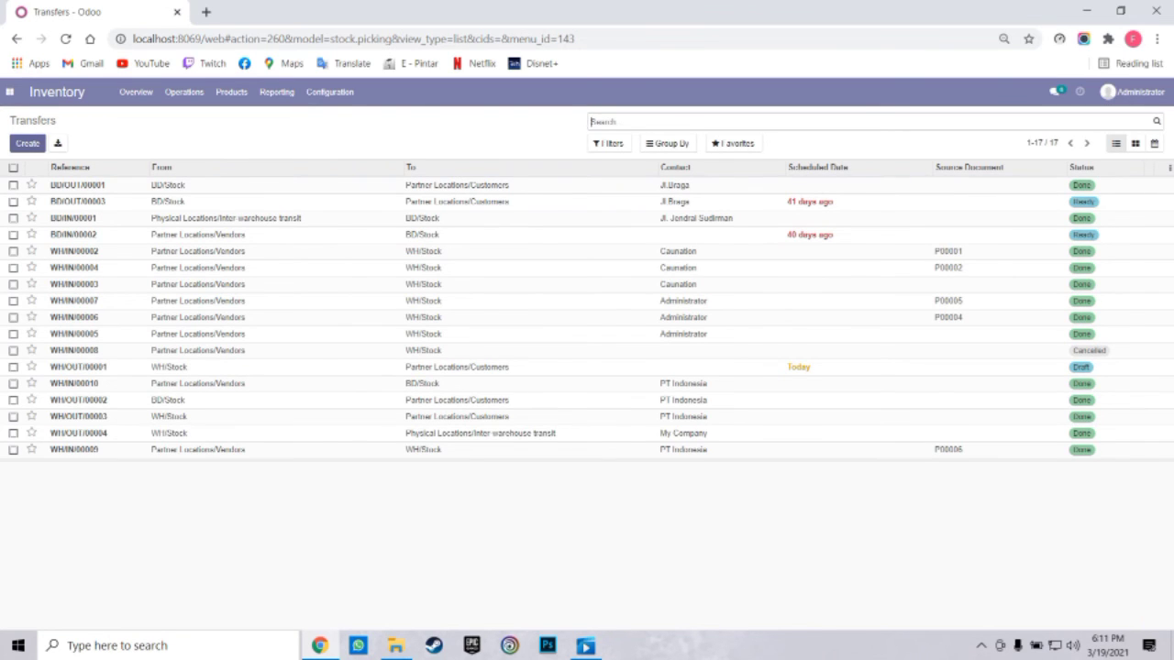
Start a new transfer to My Company with operation type San Francisco: Delivery Orders
{"action": "left_click", "coordinate": [26, 143]}
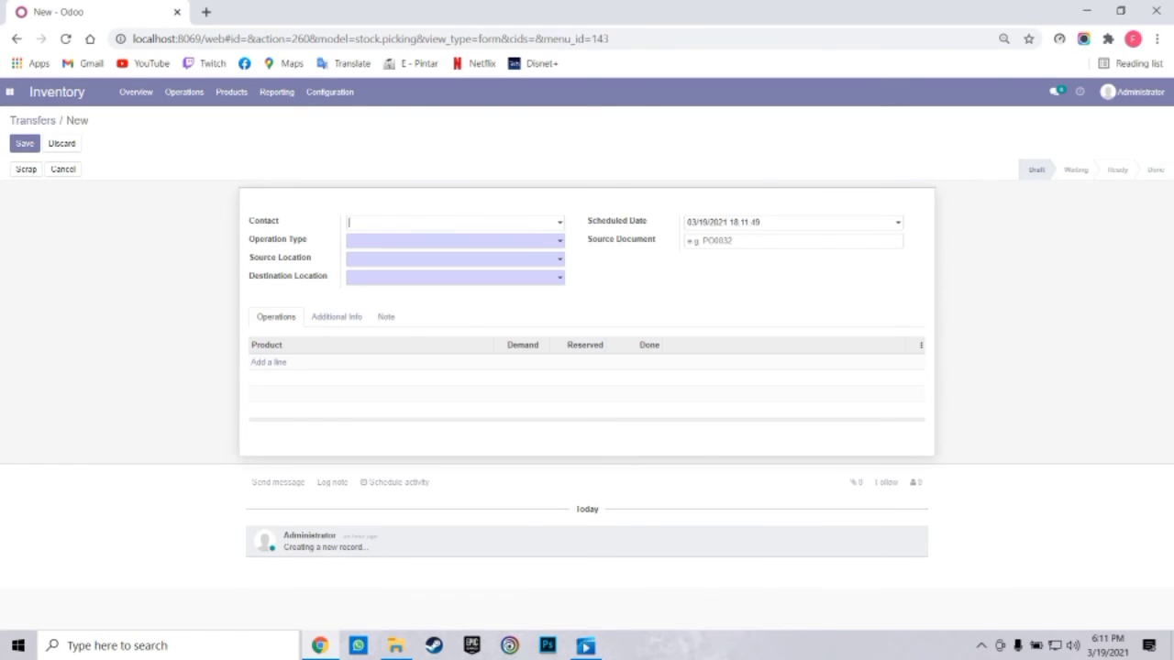
{"action": "left_click", "coordinate": [454, 223]}
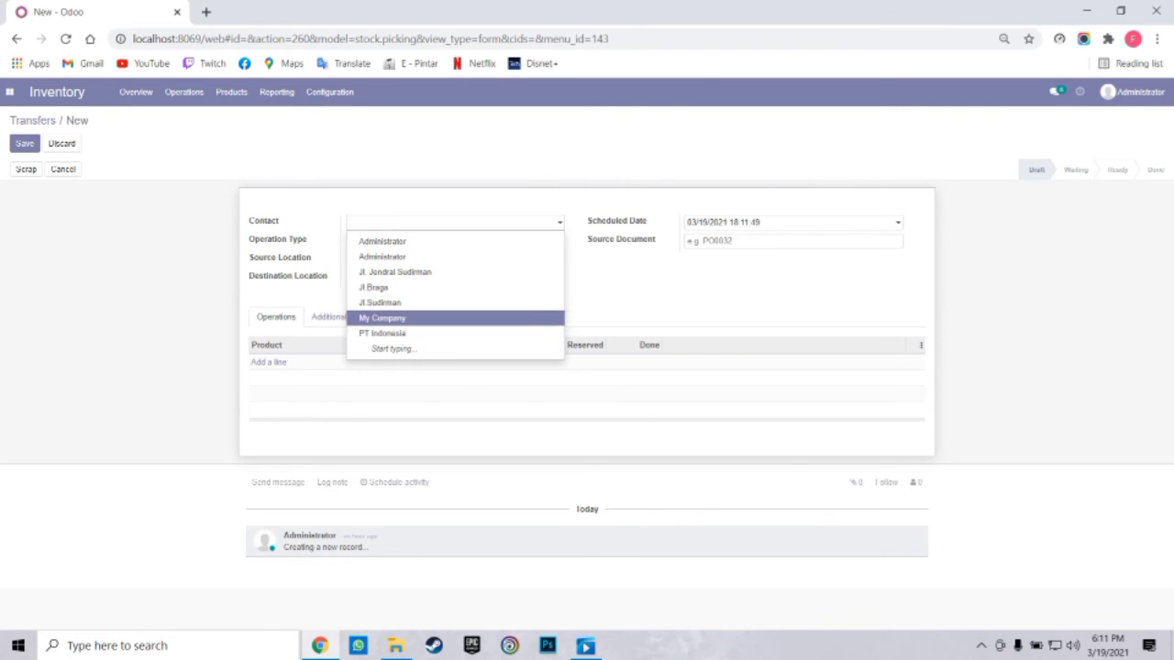
{"action": "left_click", "coordinate": [381, 317]}
{"action": "left_click", "coordinate": [431, 242]}
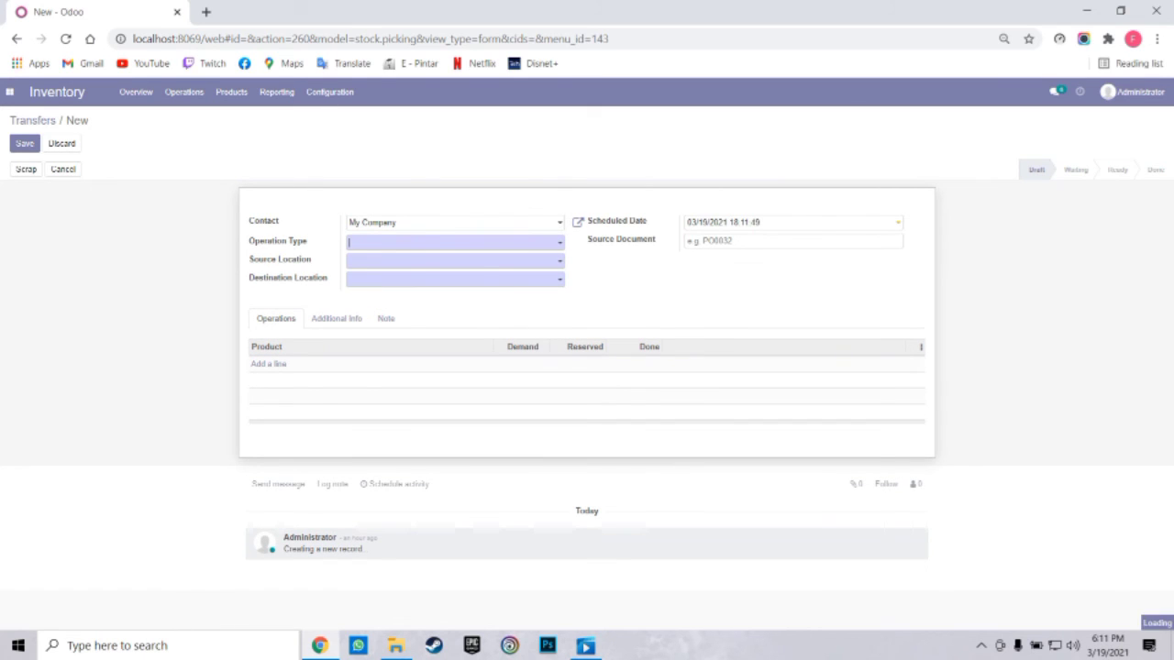
{"action": "key", "text": "Down"}
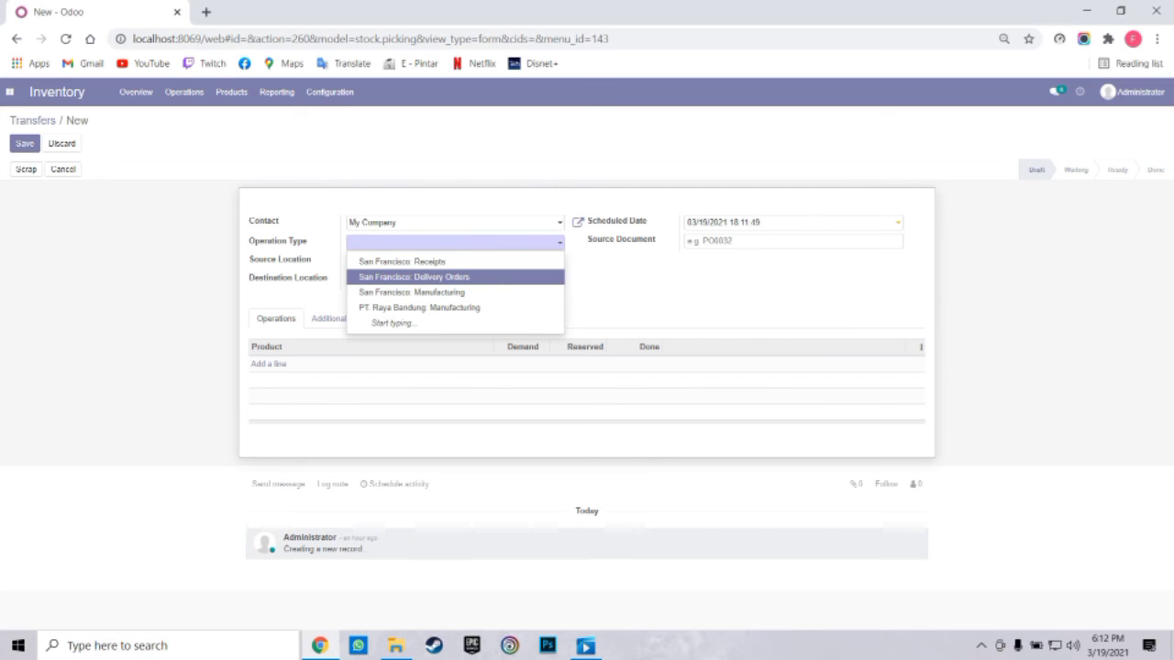
{"action": "key", "text": "Up"}
{"action": "key", "text": "Down"}
{"action": "key", "text": "Up"}
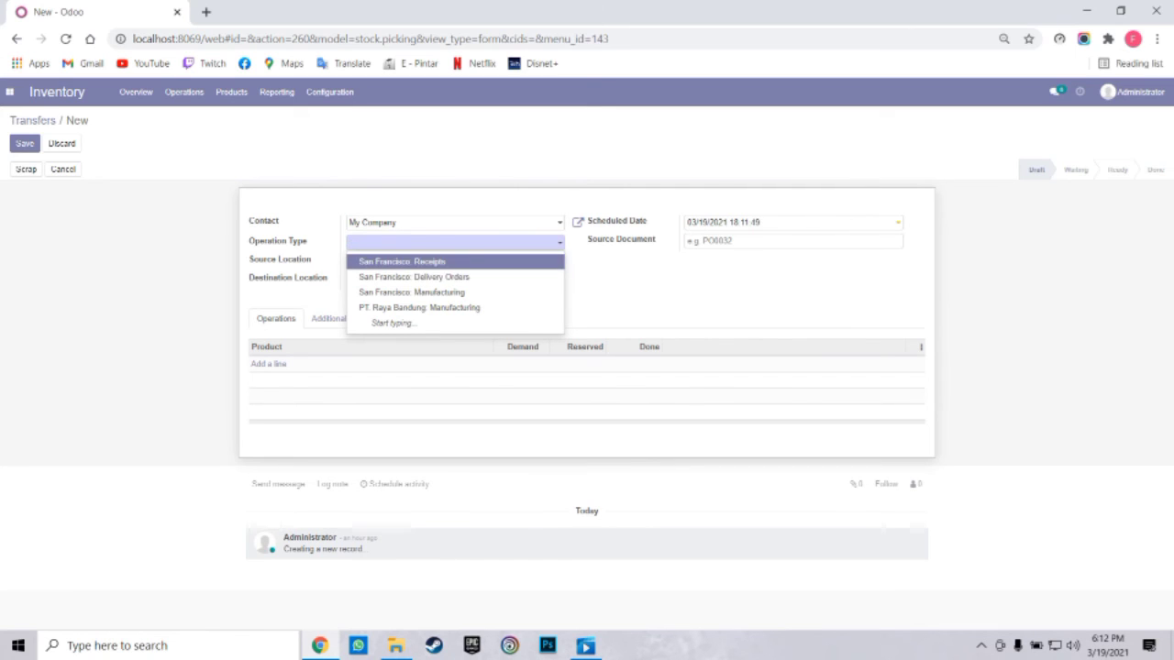
{"action": "key", "text": "Down"}
{"action": "key", "text": "Return"}
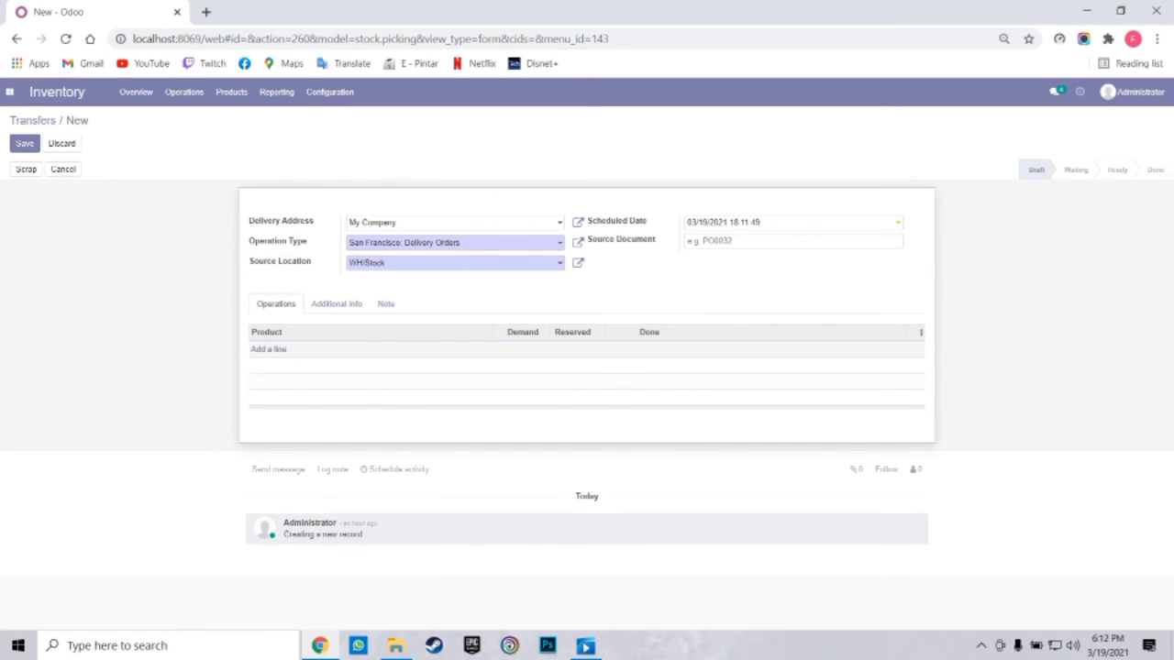
Add an [H1] Hampers line with demand 1 and save the transfer
{"action": "left_click", "coordinate": [268, 349]}
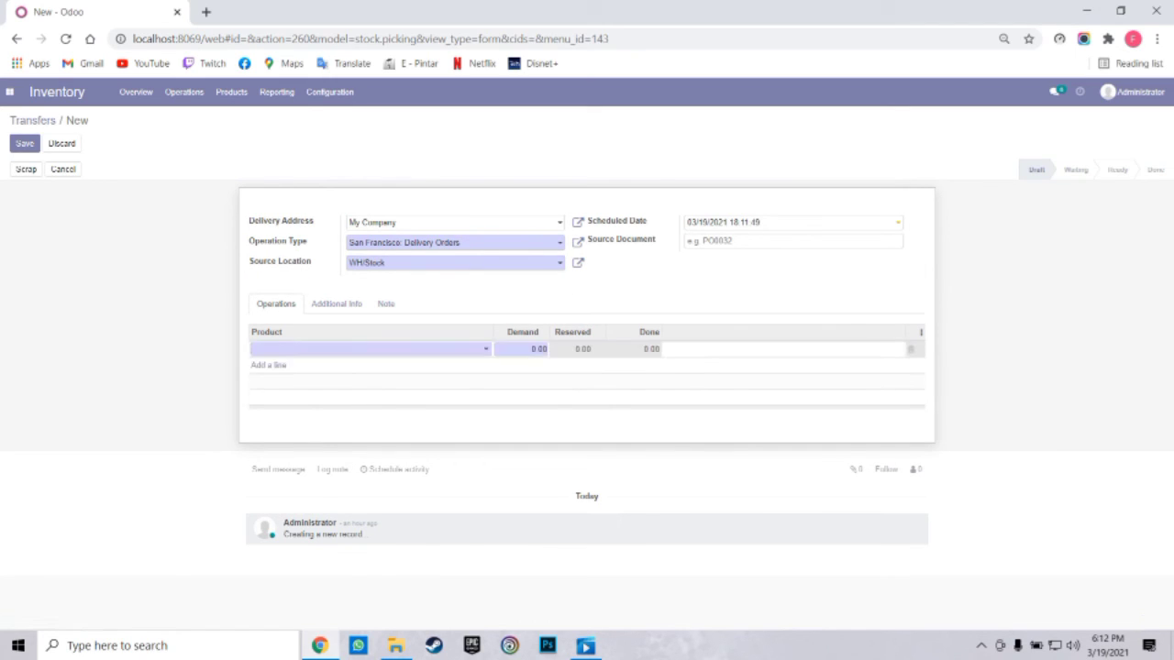
{"action": "key", "text": "Down"}
{"action": "key", "text": "Down"}
{"action": "key", "text": "Down"}
{"action": "key", "text": "Up"}
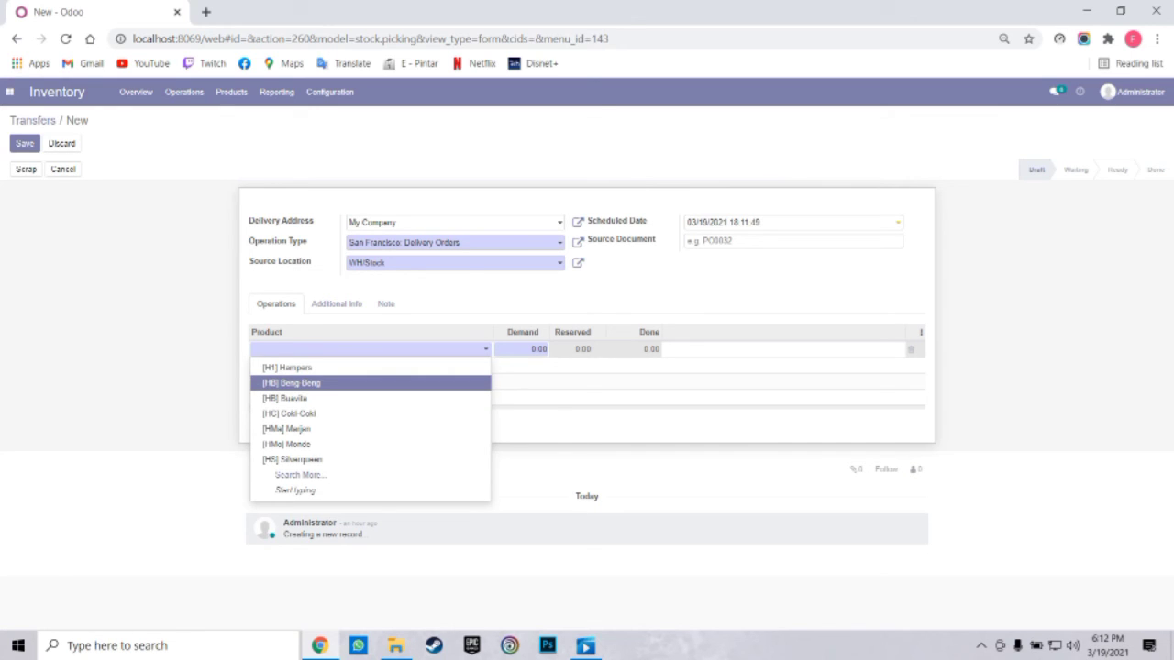
{"action": "key", "text": "Up"}
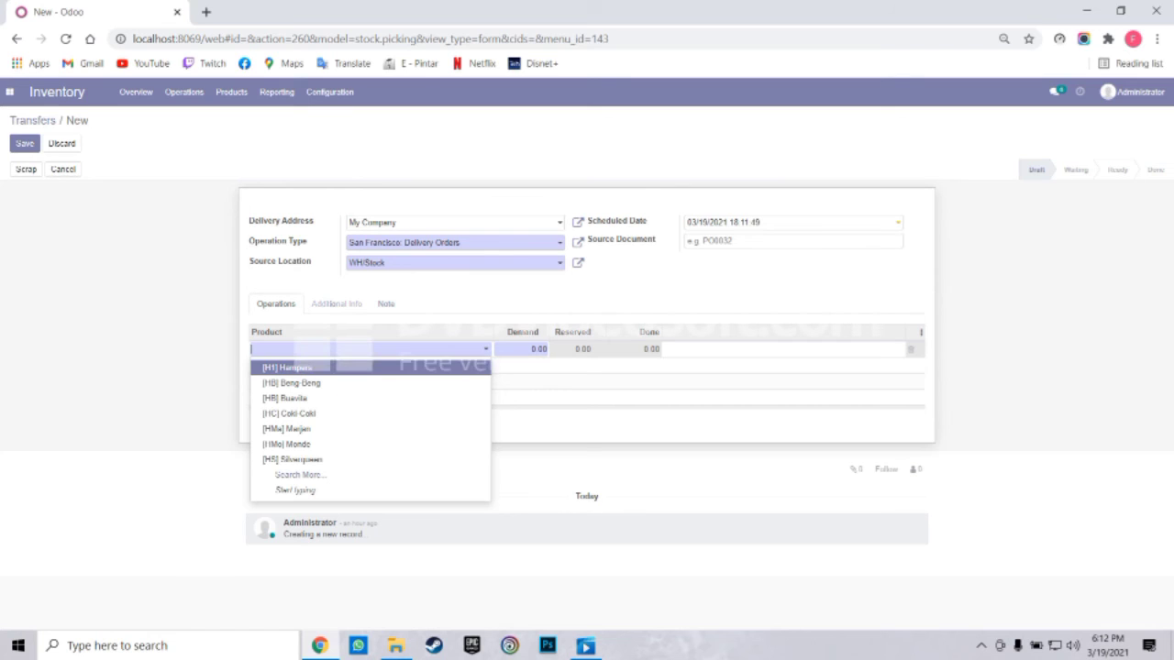
{"action": "key", "text": "Down"}
{"action": "key", "text": "Down"}
{"action": "key", "text": "Up"}
{"action": "key", "text": "Down"}
{"action": "key", "text": "Up"}
{"action": "key", "text": "Up"}
{"action": "key", "text": "Return"}
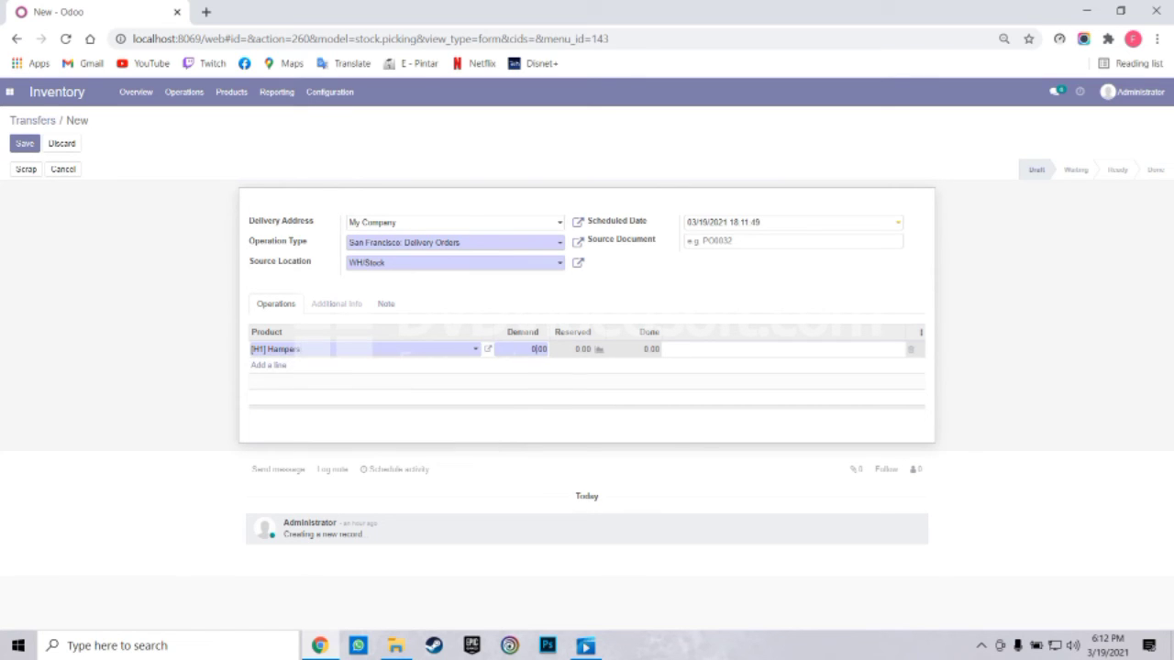
{"action": "double_click", "coordinate": [537, 350]}
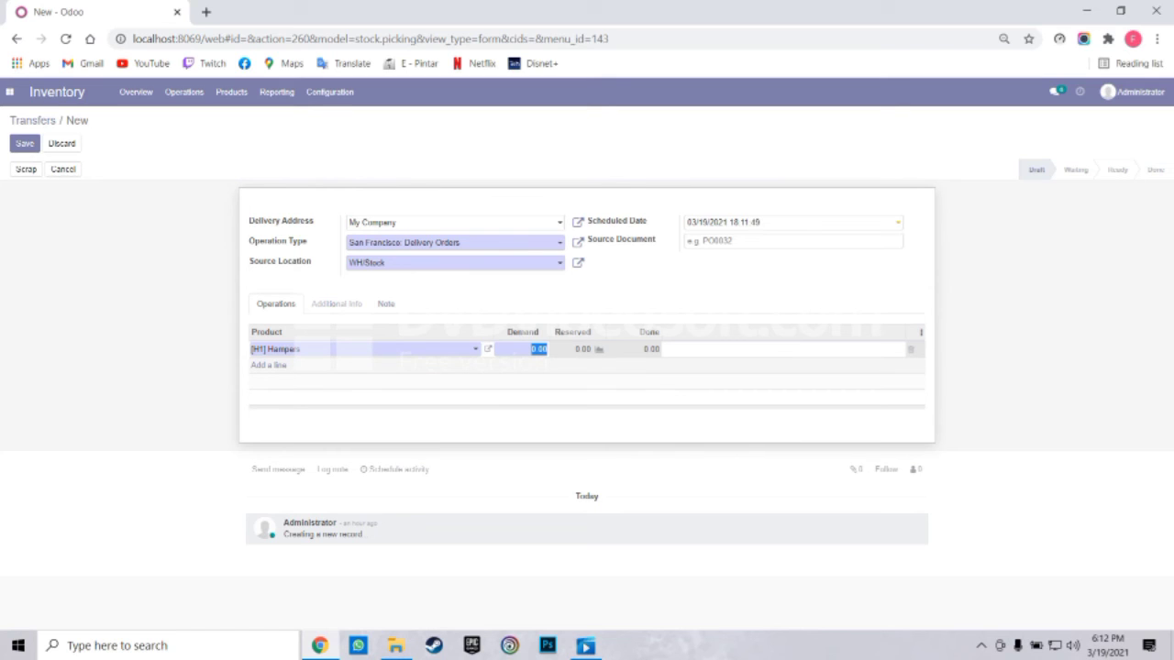
{"action": "type", "text": "1"}
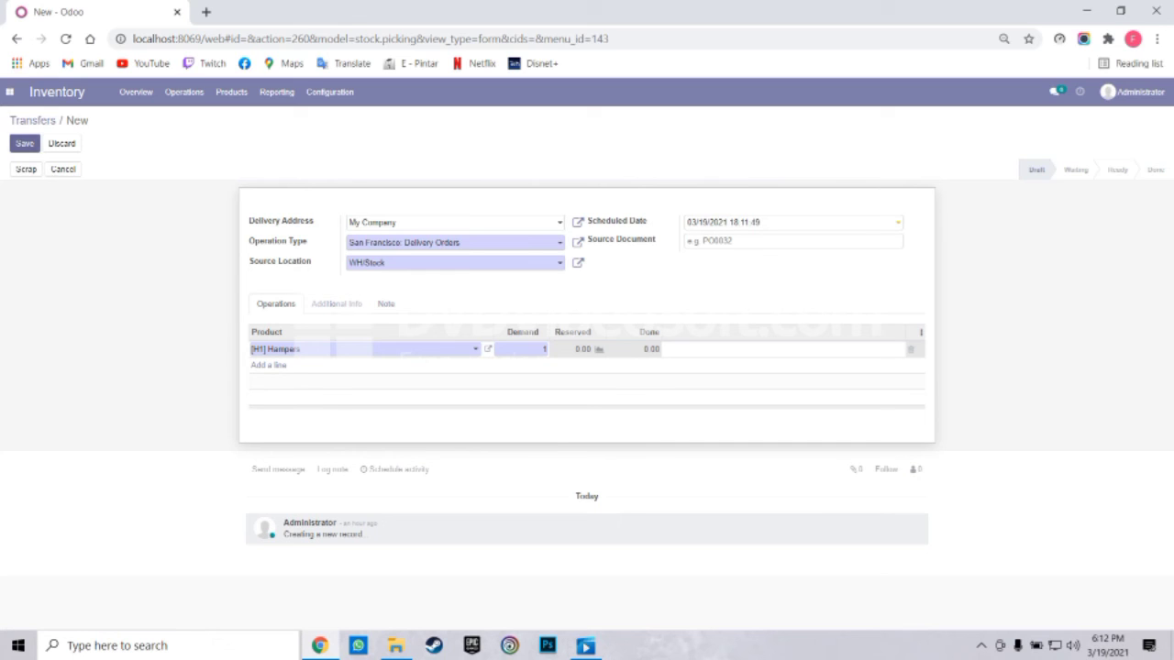
{"action": "left_click", "coordinate": [25, 143]}
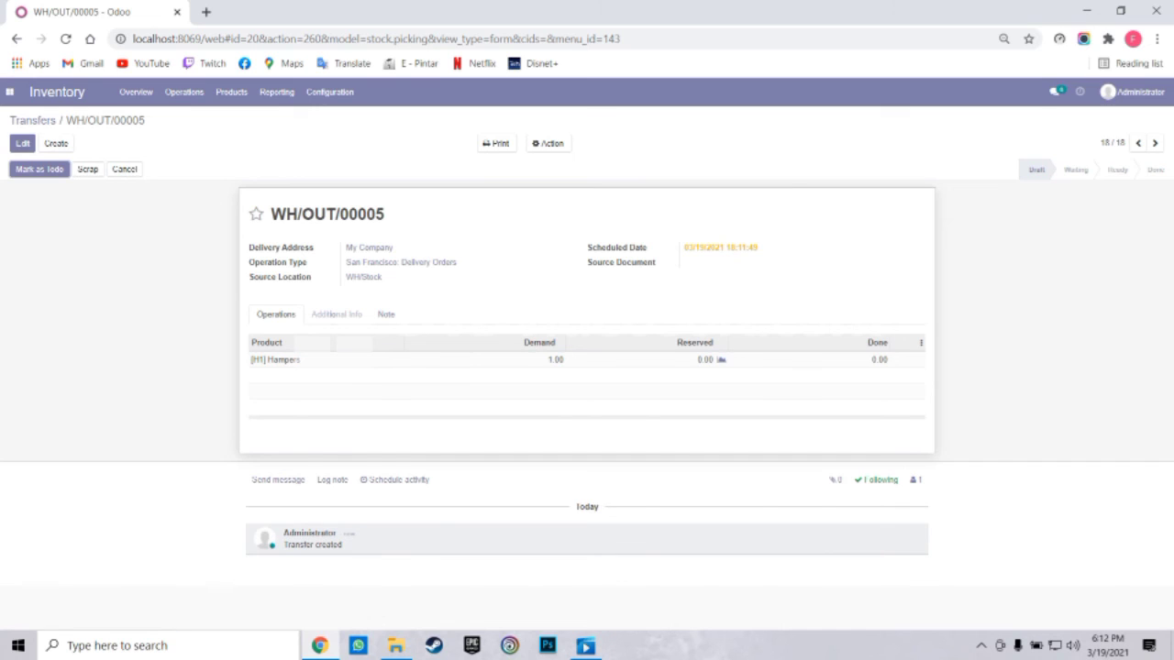
Mark WH/OUT/00005 as to do, reserve stock, and validate it as an immediate transfer of 1.00 Hampers
{"action": "left_click", "coordinate": [39, 169]}
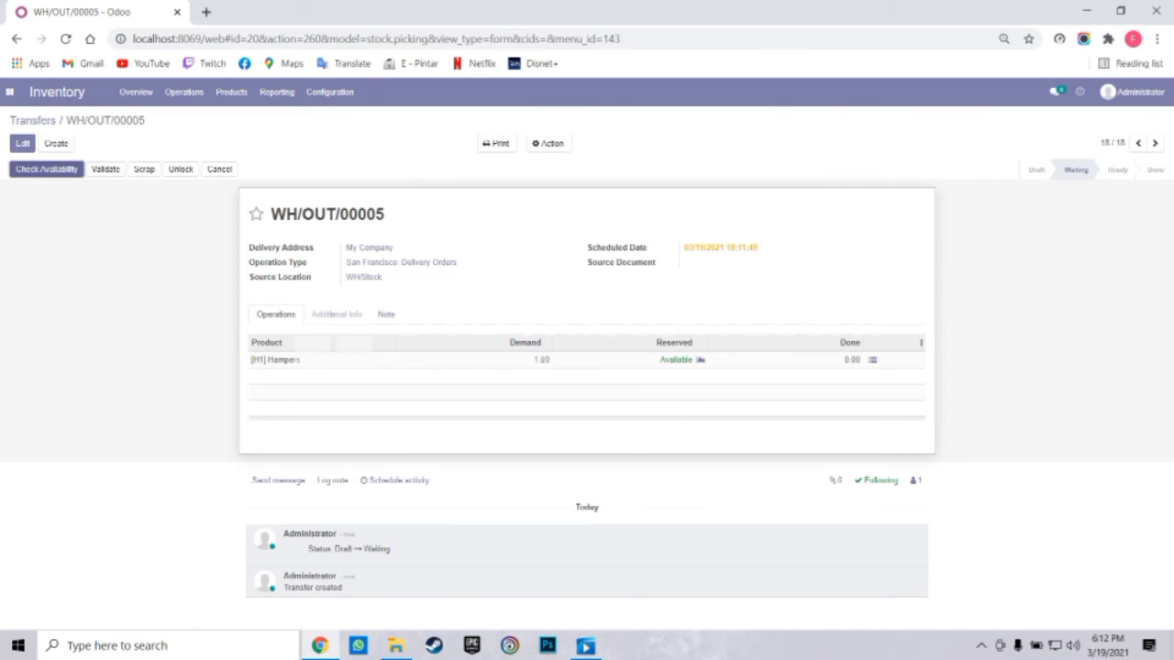
{"action": "left_click", "coordinate": [46, 168]}
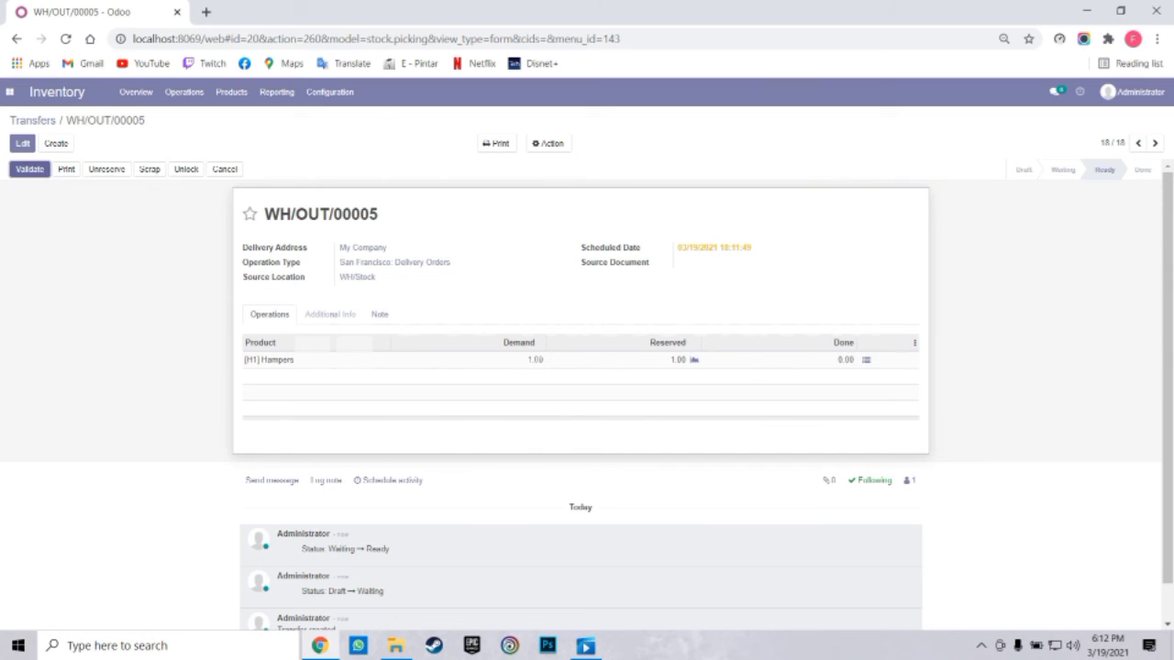
{"action": "left_click", "coordinate": [29, 169]}
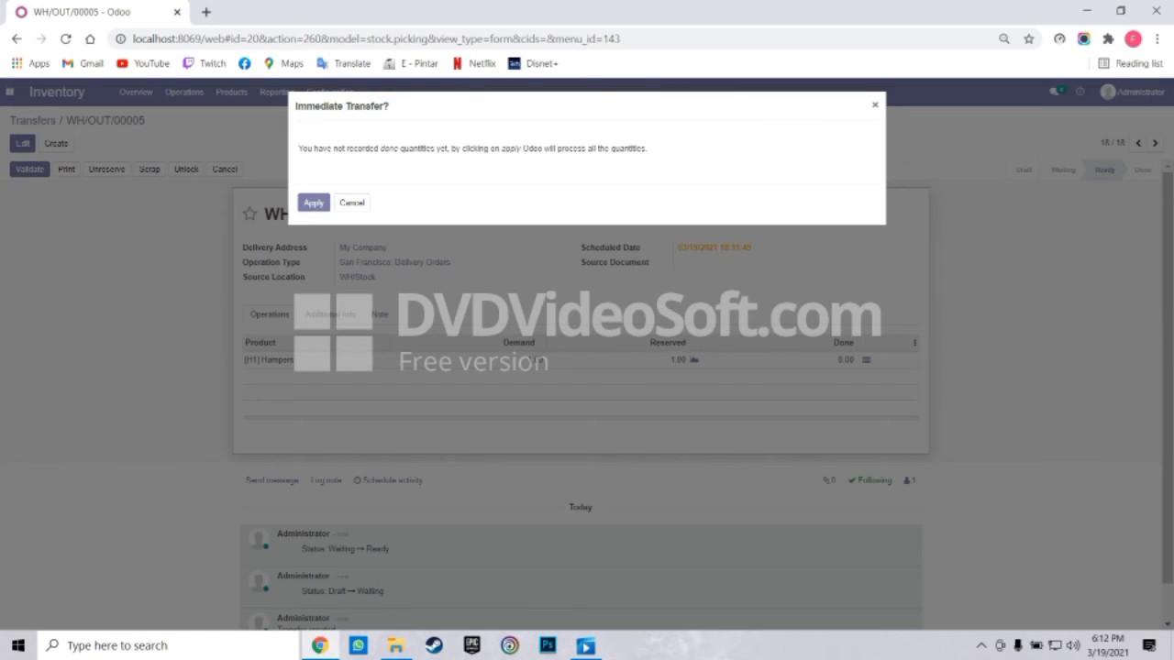
{"action": "left_click", "coordinate": [314, 203]}
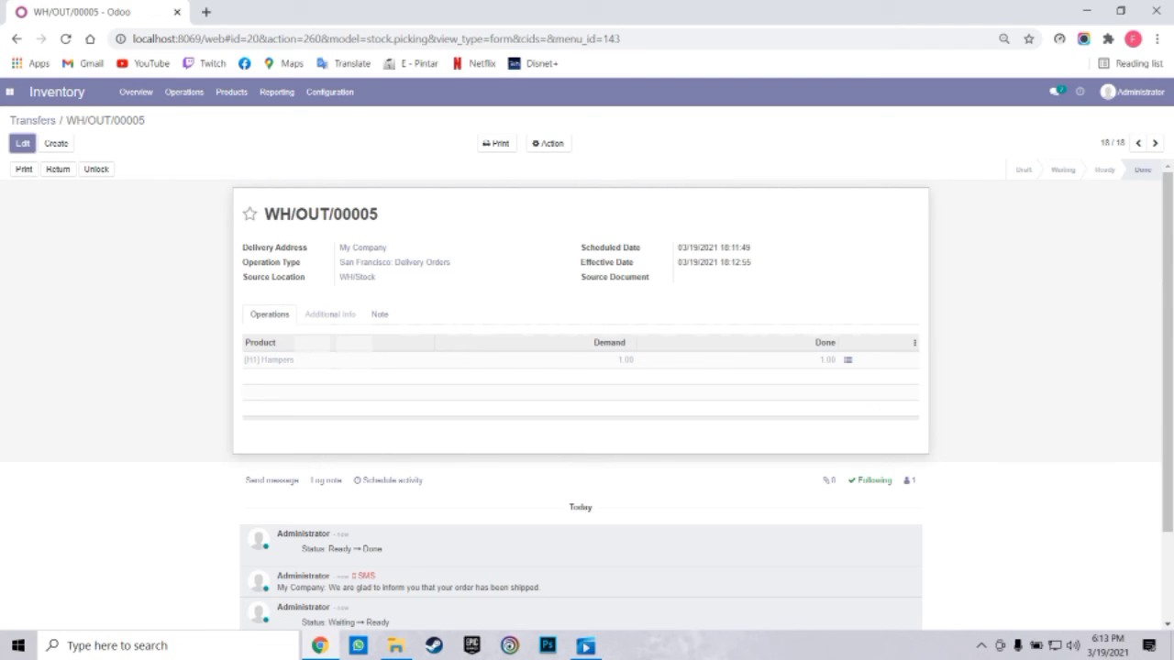
{"action": "left_click", "coordinate": [9, 92]}
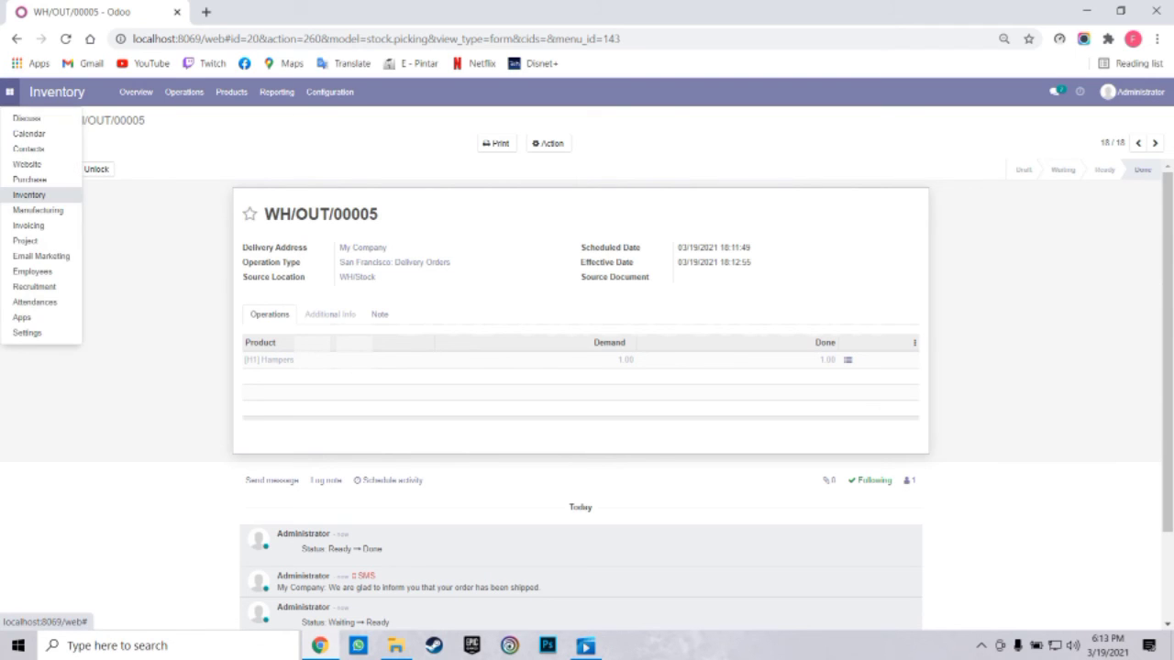
Open the live Nozomu hampers homepage from the Website app and look over its banner and six hampers
{"action": "left_click", "coordinate": [26, 164]}
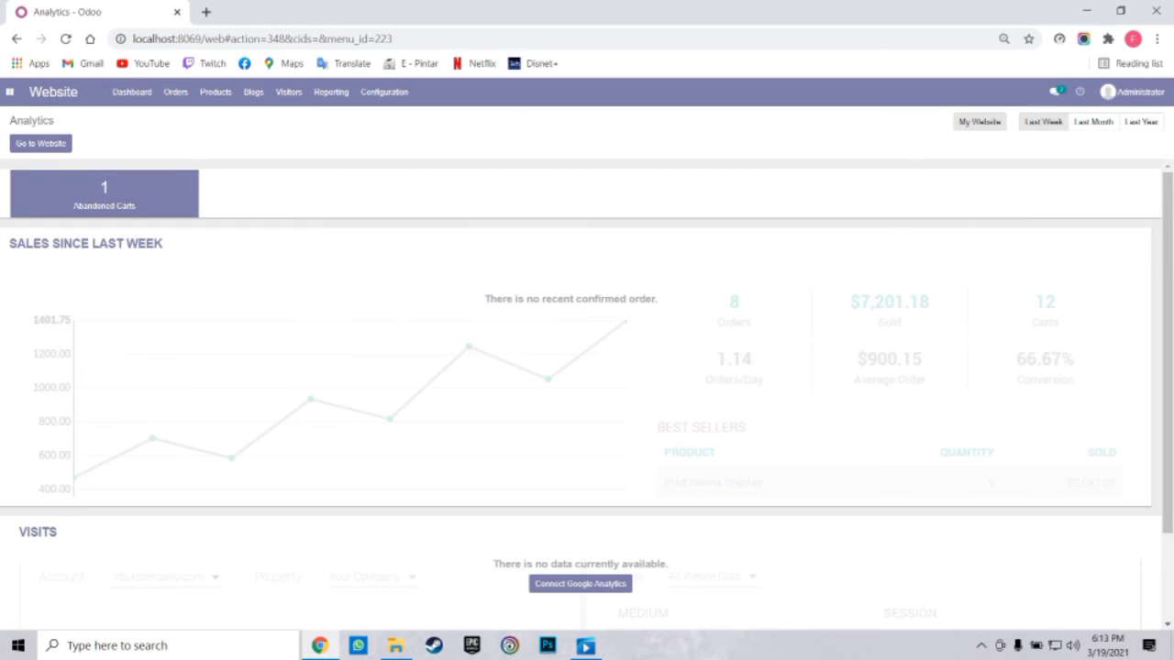
{"action": "left_click", "coordinate": [40, 143]}
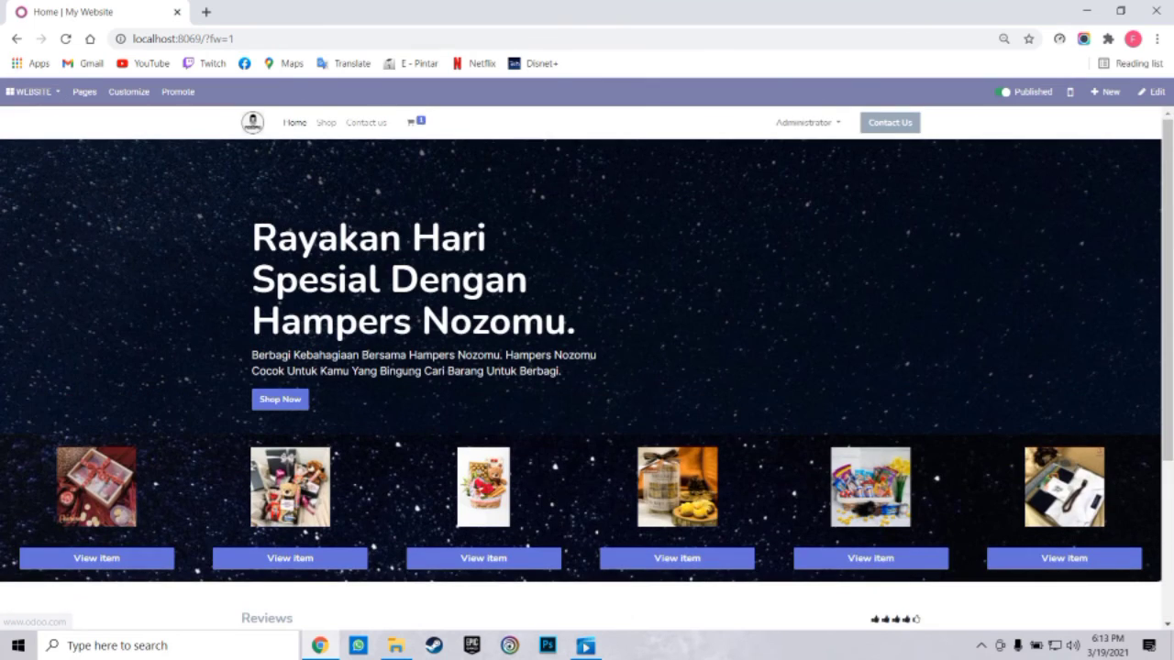
{"action": "scroll", "coordinate": [587, 367], "scroll_direction": "down", "scroll_amount": 4}
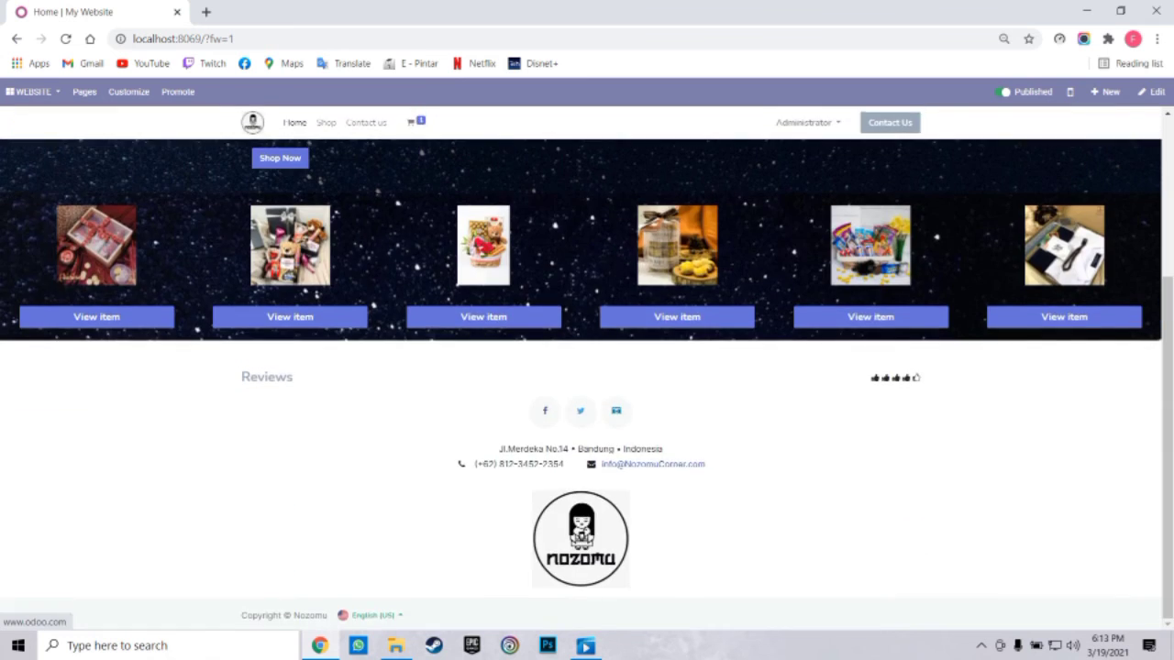
{"action": "scroll", "coordinate": [586, 367], "scroll_direction": "up", "scroll_amount": 4}
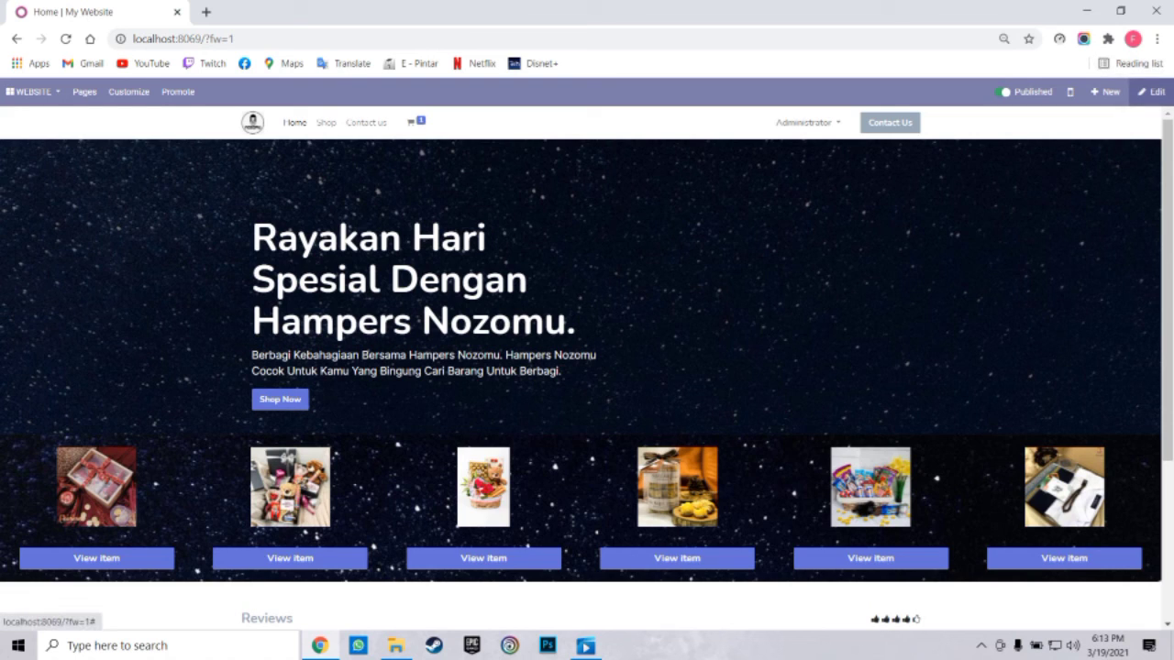
{"action": "left_click", "coordinate": [1151, 91]}
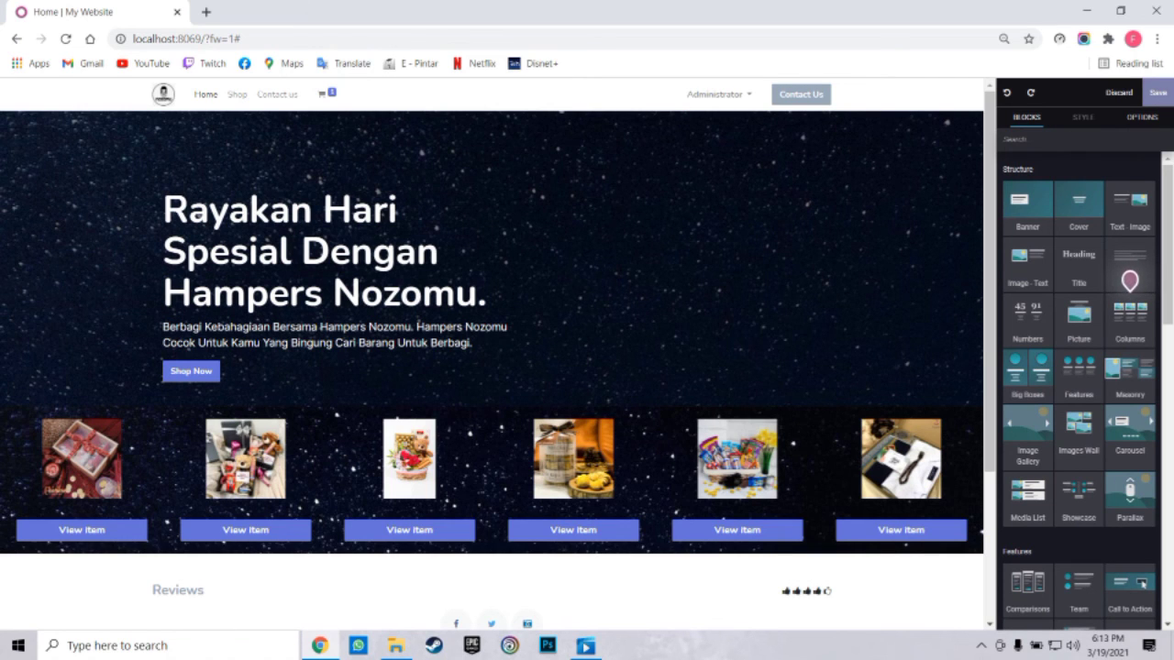
{"action": "scroll", "coordinate": [1129, 275], "scroll_direction": "down", "scroll_amount": 3}
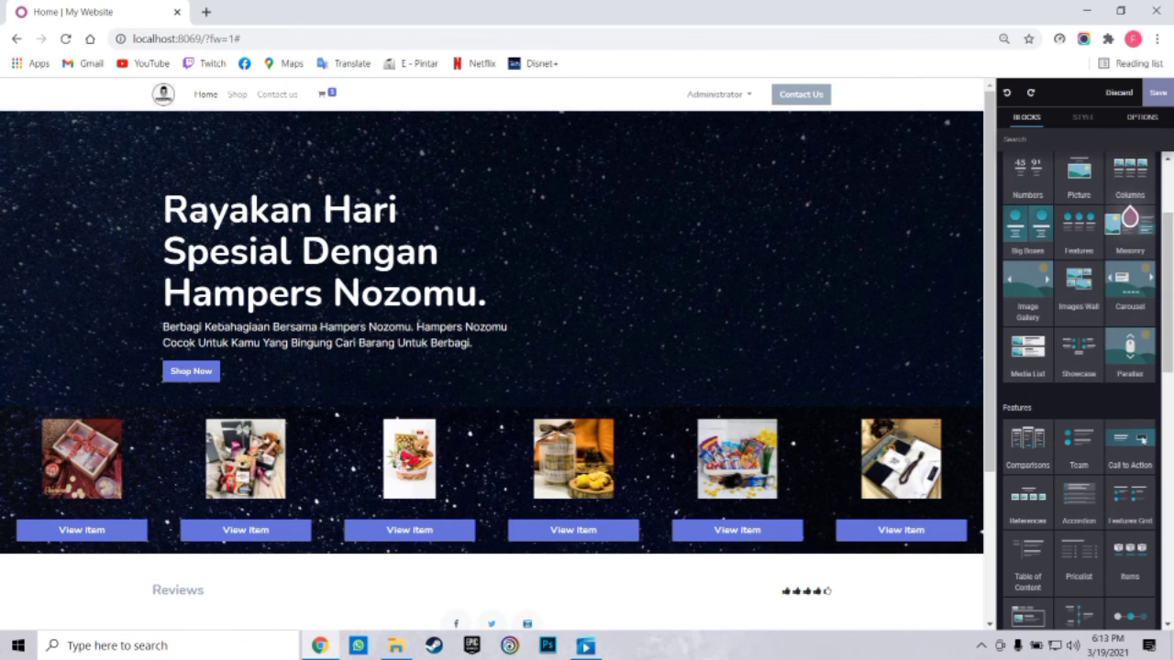
{"action": "scroll", "coordinate": [1141, 443], "scroll_direction": "down", "scroll_amount": 3}
{"action": "scroll", "coordinate": [1078, 366], "scroll_direction": "up", "scroll_amount": 3}
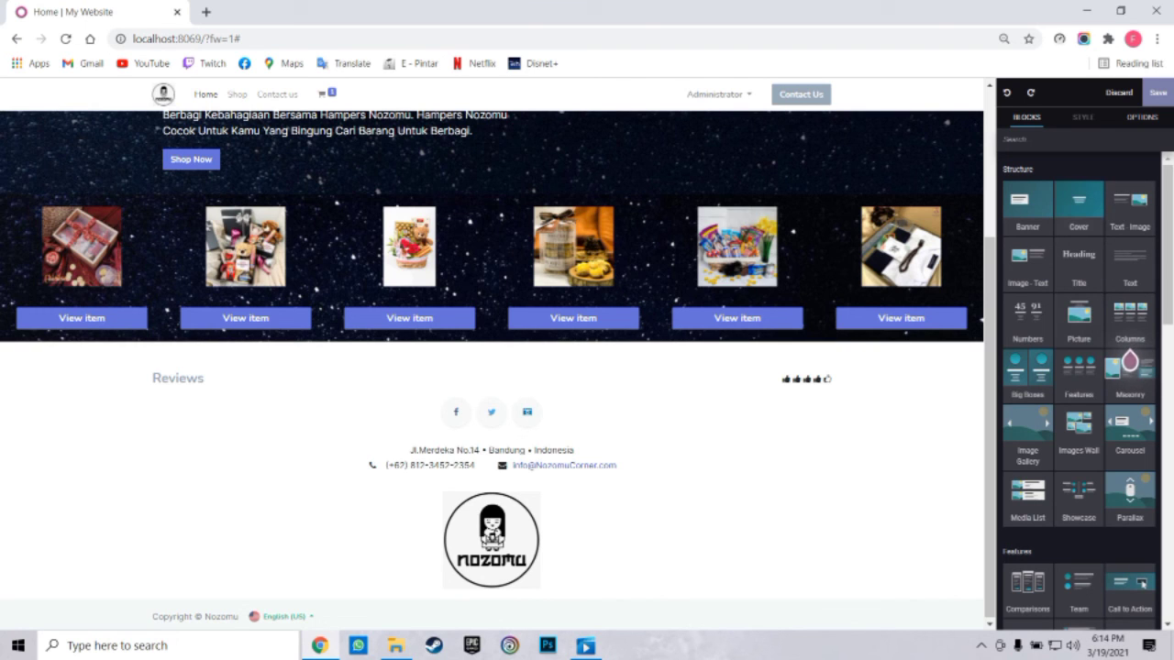
{"action": "left_click_drag", "start_coordinate": [1130, 200], "coordinate": [714, 362]}
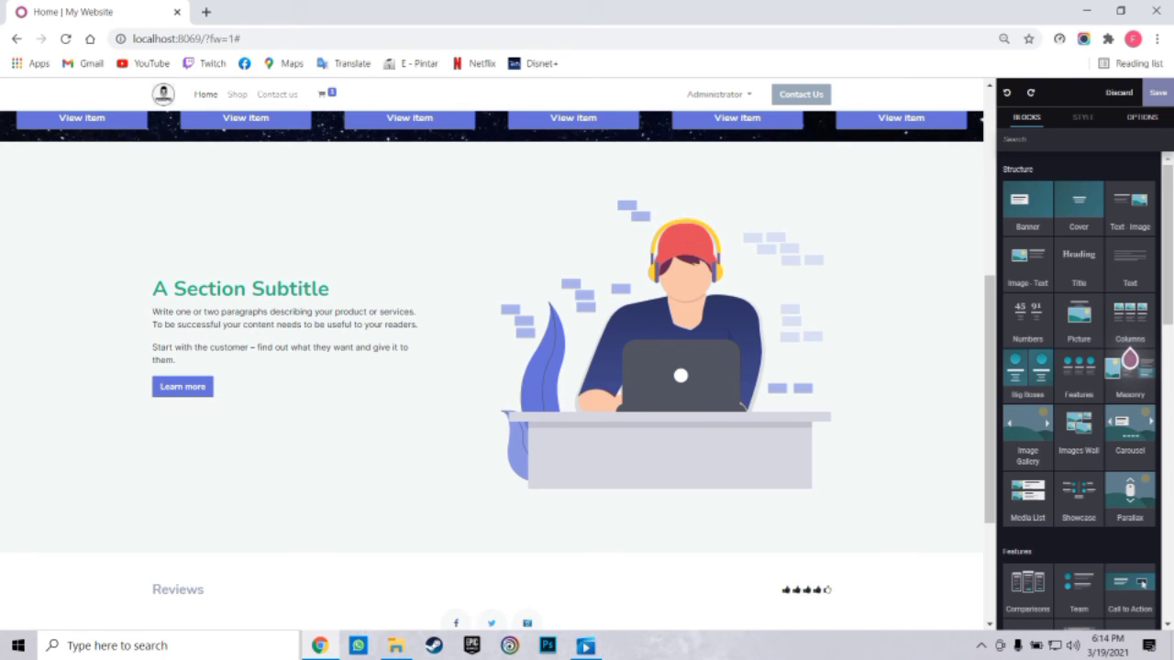
{"action": "left_click", "coordinate": [328, 289]}
{"action": "left_click", "coordinate": [510, 133]}
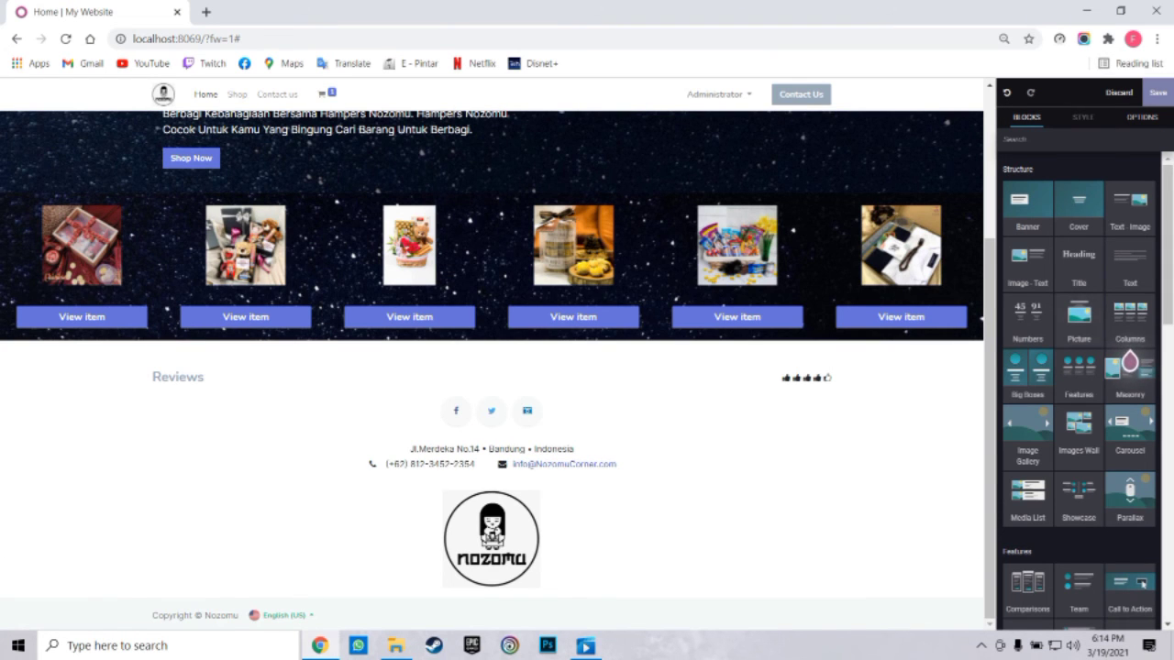
{"action": "scroll", "coordinate": [1130, 359], "scroll_direction": "down", "scroll_amount": 3}
{"action": "scroll", "coordinate": [1085, 181], "scroll_direction": "down", "scroll_amount": 2}
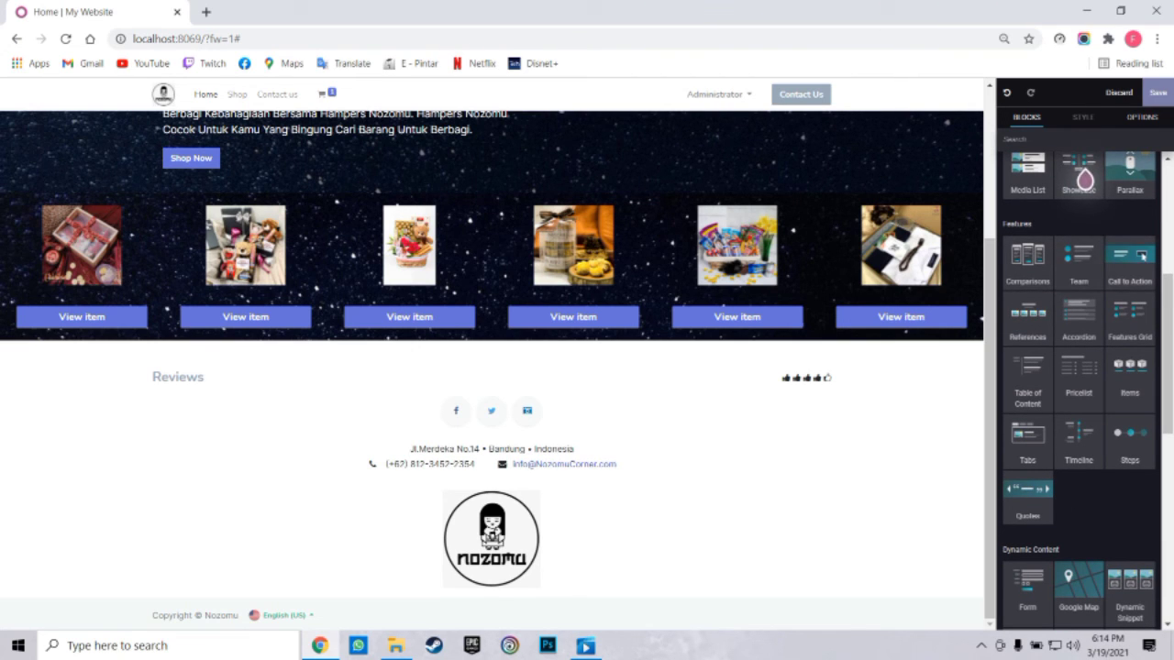
{"action": "scroll", "coordinate": [1085, 182], "scroll_direction": "down", "scroll_amount": 2}
{"action": "scroll", "coordinate": [1085, 181], "scroll_direction": "up", "scroll_amount": 3}
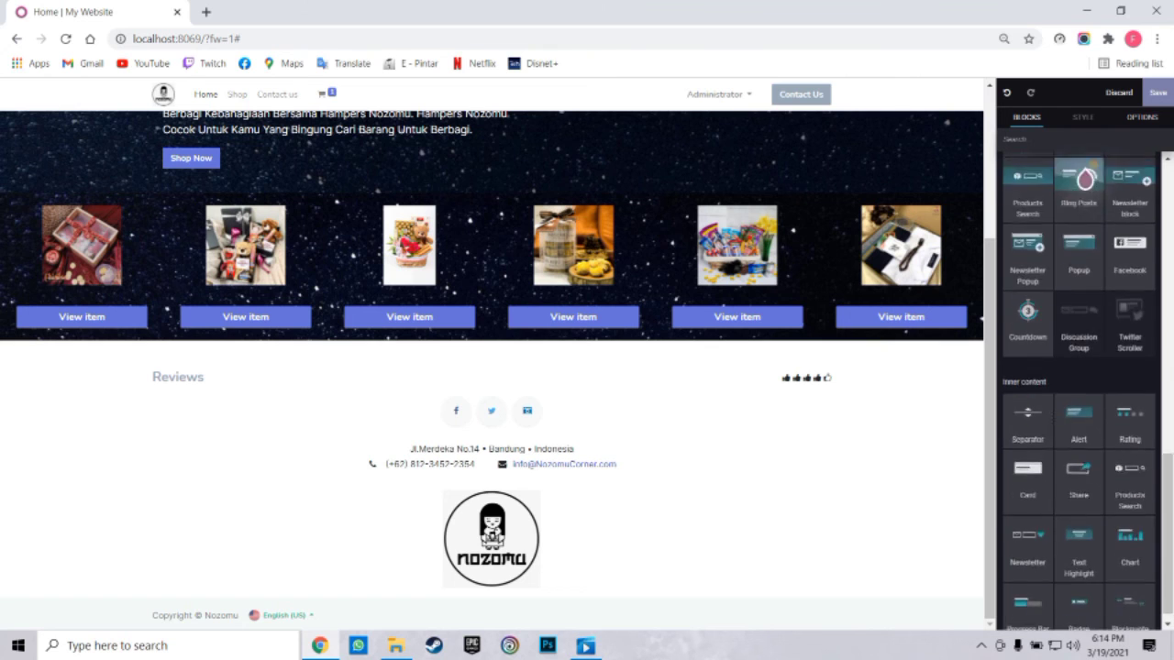
{"action": "scroll", "coordinate": [1085, 181], "scroll_direction": "up", "scroll_amount": 3}
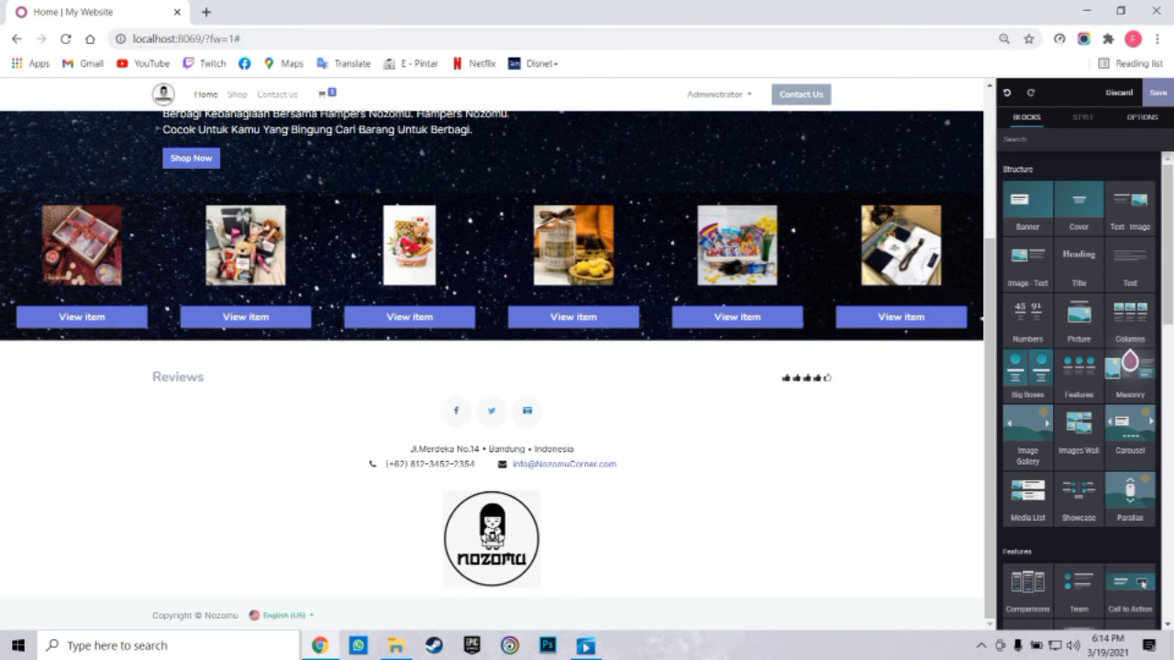
{"action": "left_click", "coordinate": [1157, 93]}
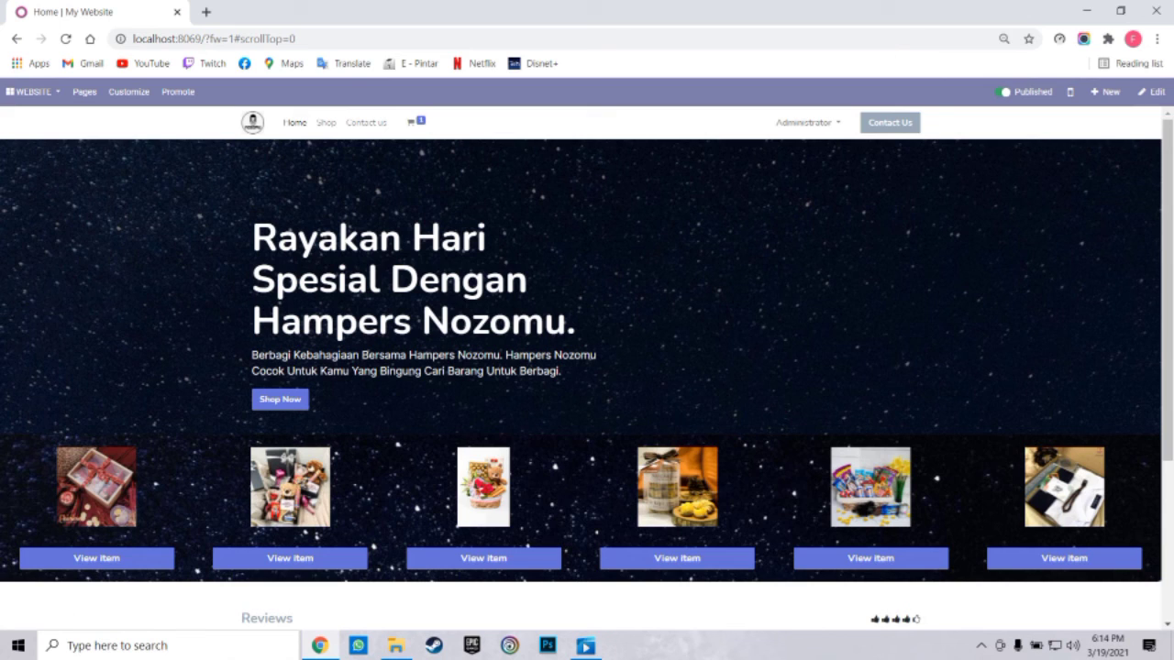
{"action": "scroll", "coordinate": [587, 366], "scroll_direction": "down", "scroll_amount": 1}
{"action": "scroll", "coordinate": [587, 367], "scroll_direction": "up", "scroll_amount": 1}
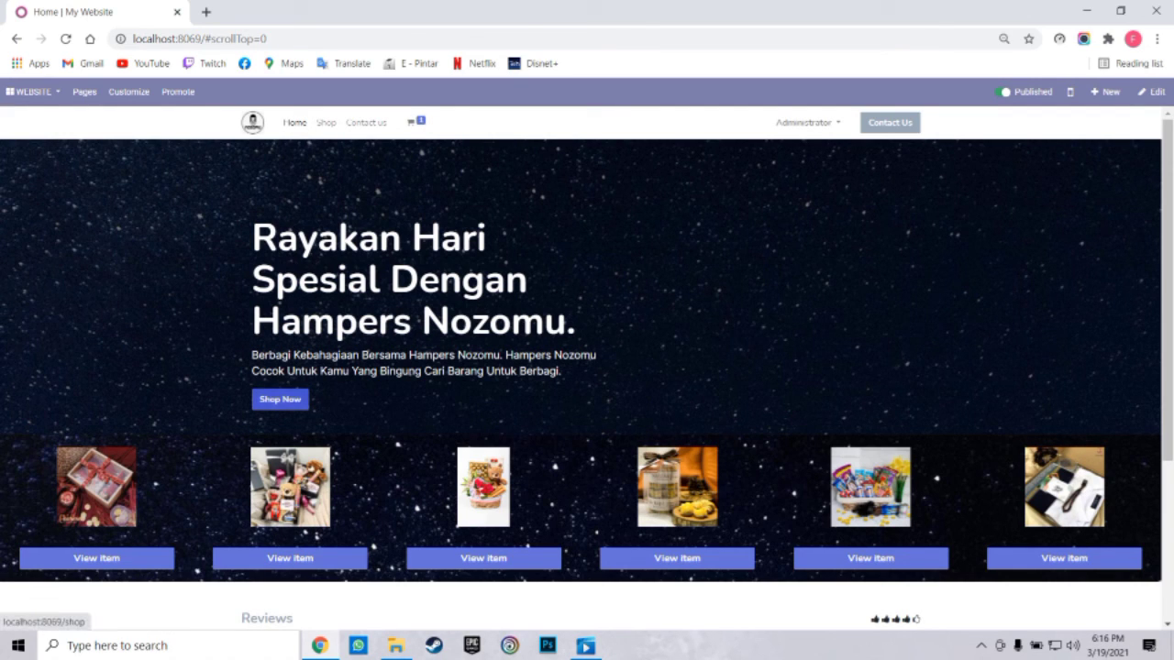
{"action": "left_click", "coordinate": [280, 398]}
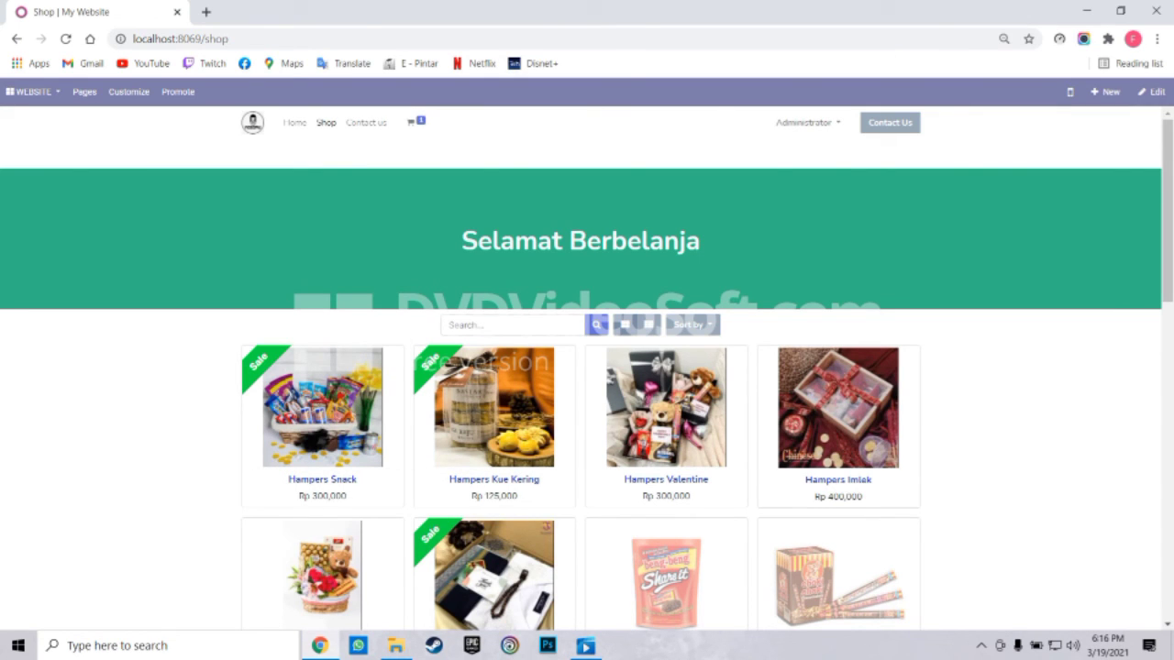
{"action": "left_click", "coordinate": [295, 122]}
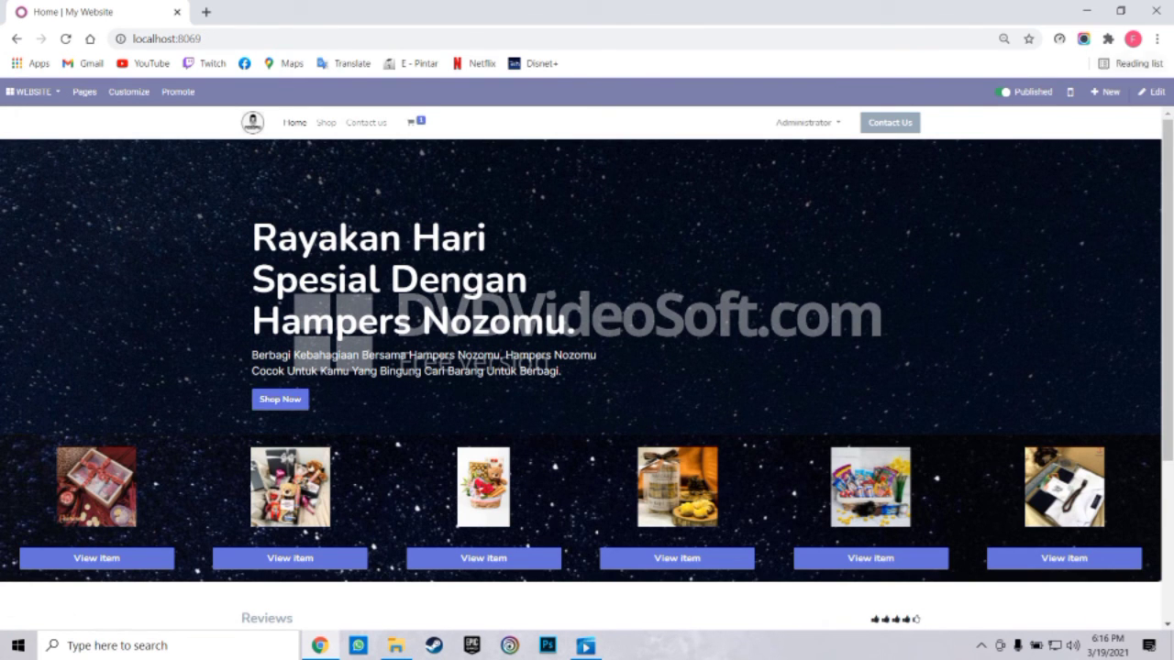
{"action": "left_click", "coordinate": [1151, 91]}
Link the Shop Now button to /shop and save the edited homepage
{"action": "double_click", "coordinate": [191, 372]}
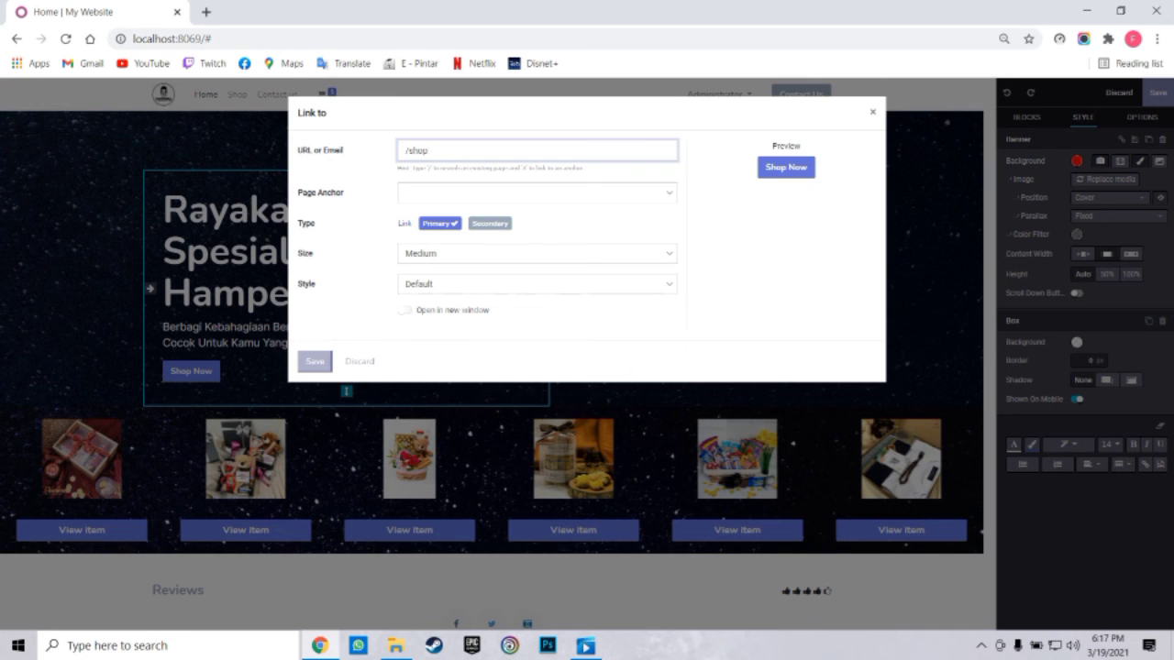
{"action": "left_click", "coordinate": [314, 361]}
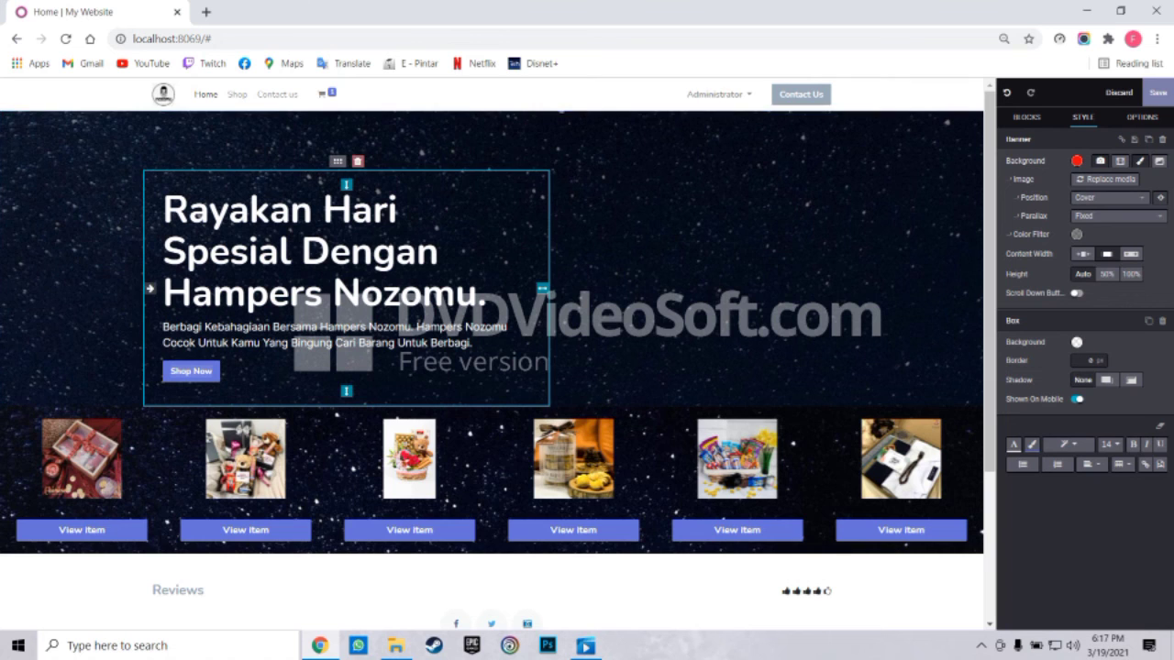
{"action": "left_click", "coordinate": [1158, 93]}
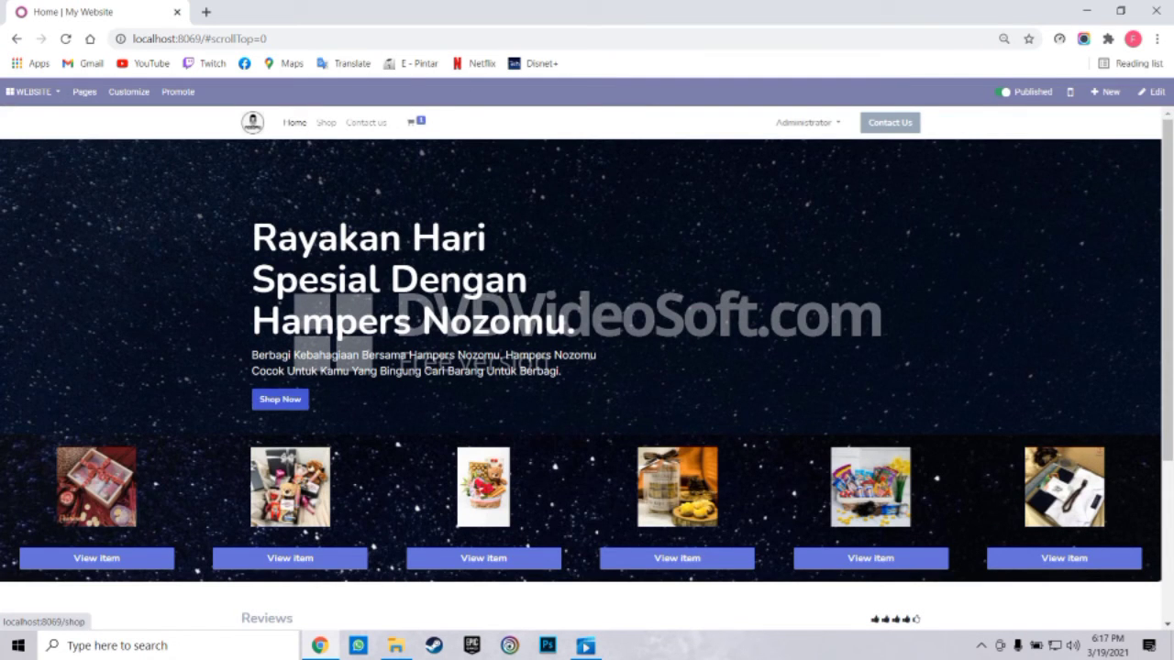
{"action": "left_click", "coordinate": [279, 399]}
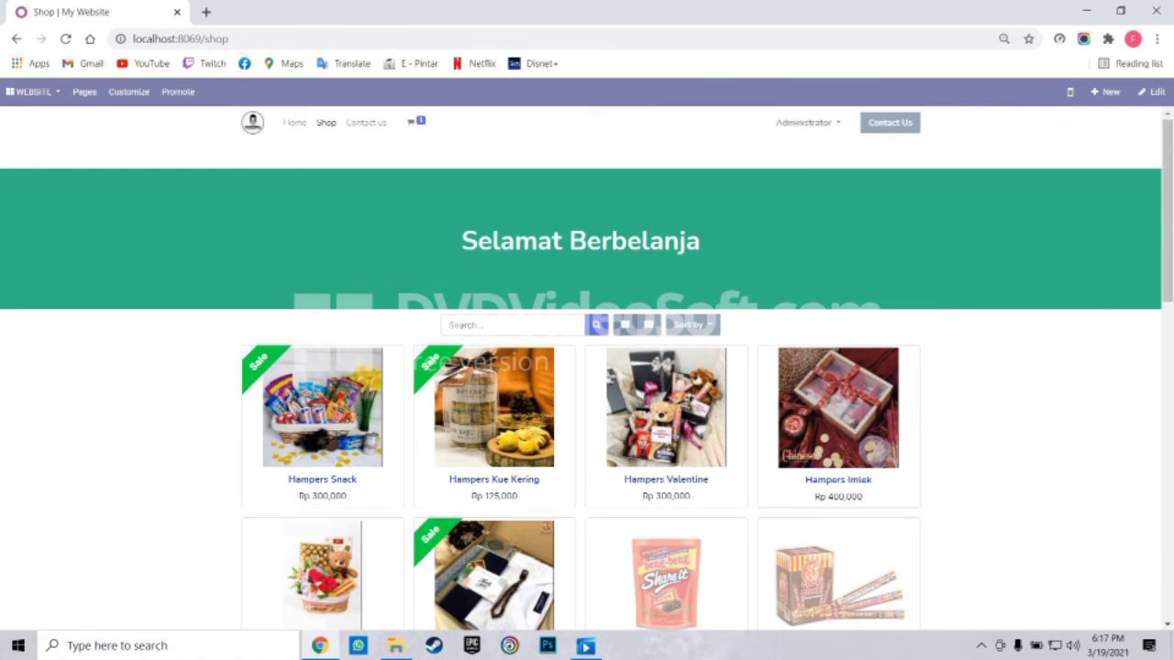
{"action": "scroll", "coordinate": [494, 385], "scroll_direction": "down", "scroll_amount": 2}
{"action": "scroll", "coordinate": [494, 385], "scroll_direction": "up", "scroll_amount": 1}
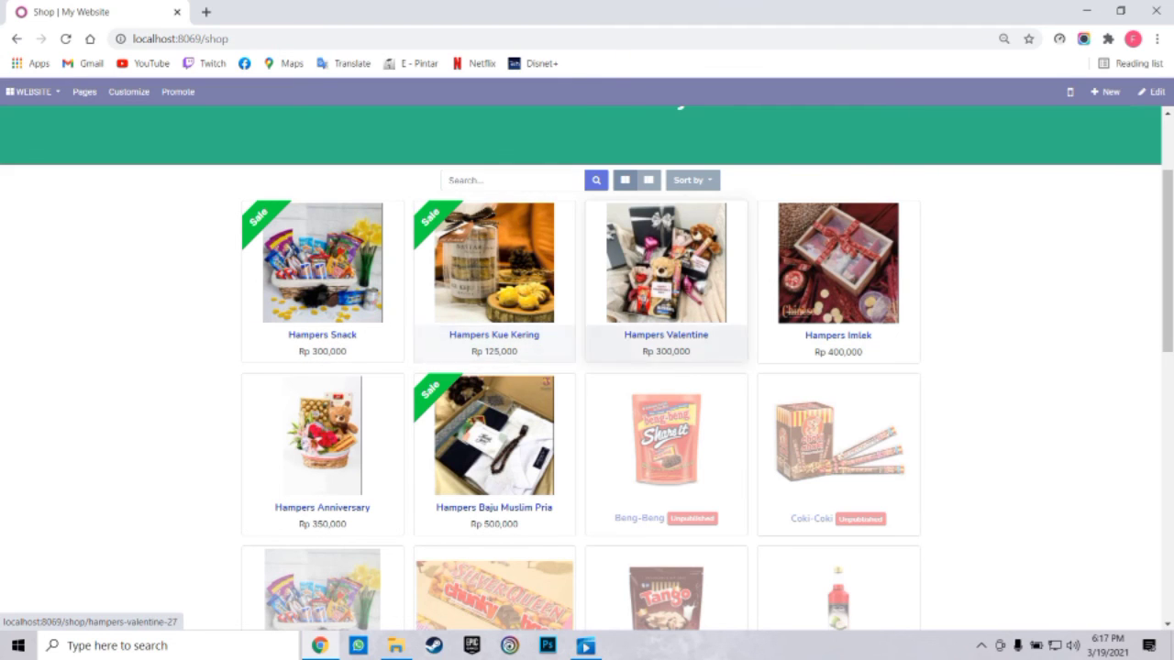
{"action": "left_click", "coordinate": [1151, 91]}
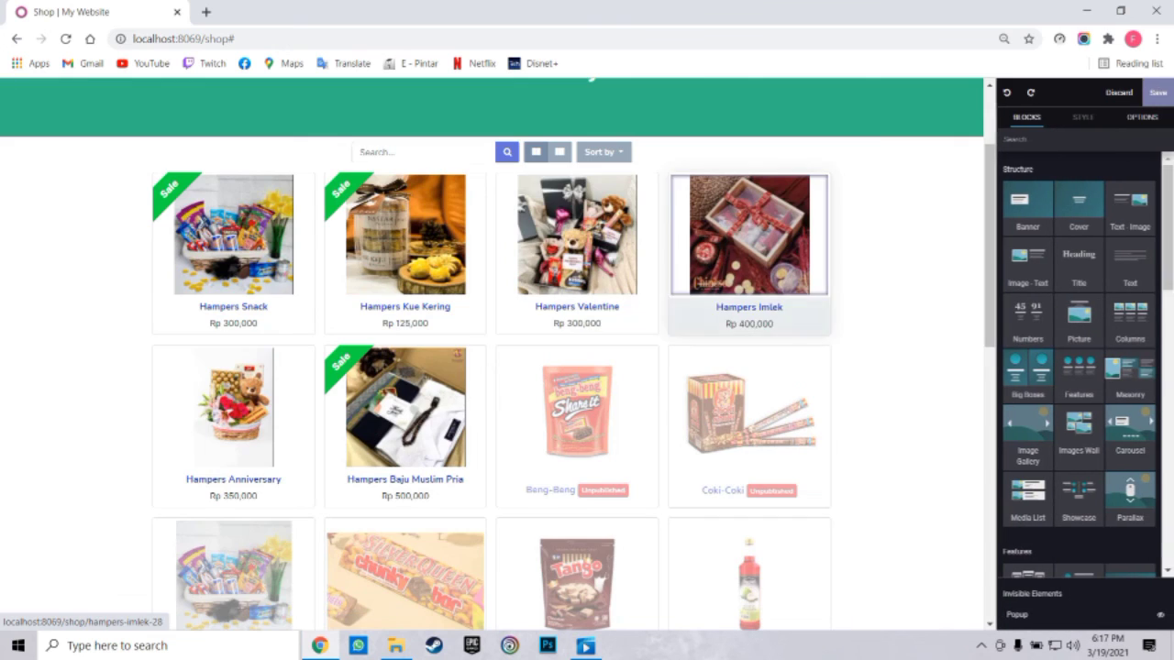
{"action": "left_click", "coordinate": [577, 237]}
{"action": "double_click", "coordinate": [576, 237]}
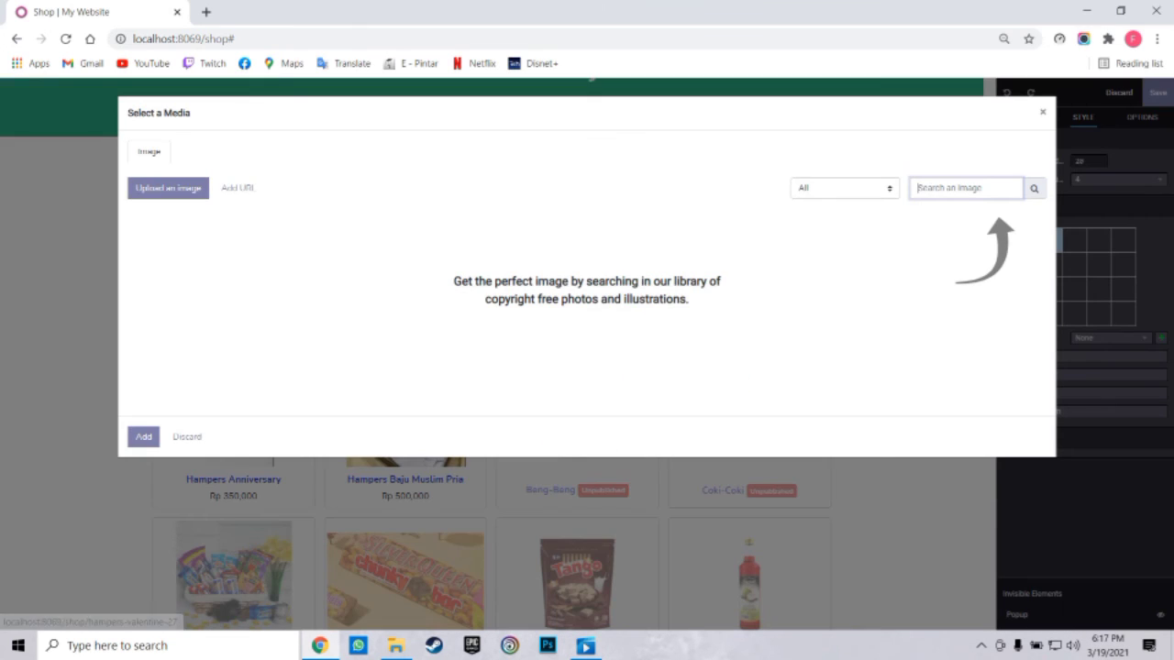
{"action": "key", "text": "Escape"}
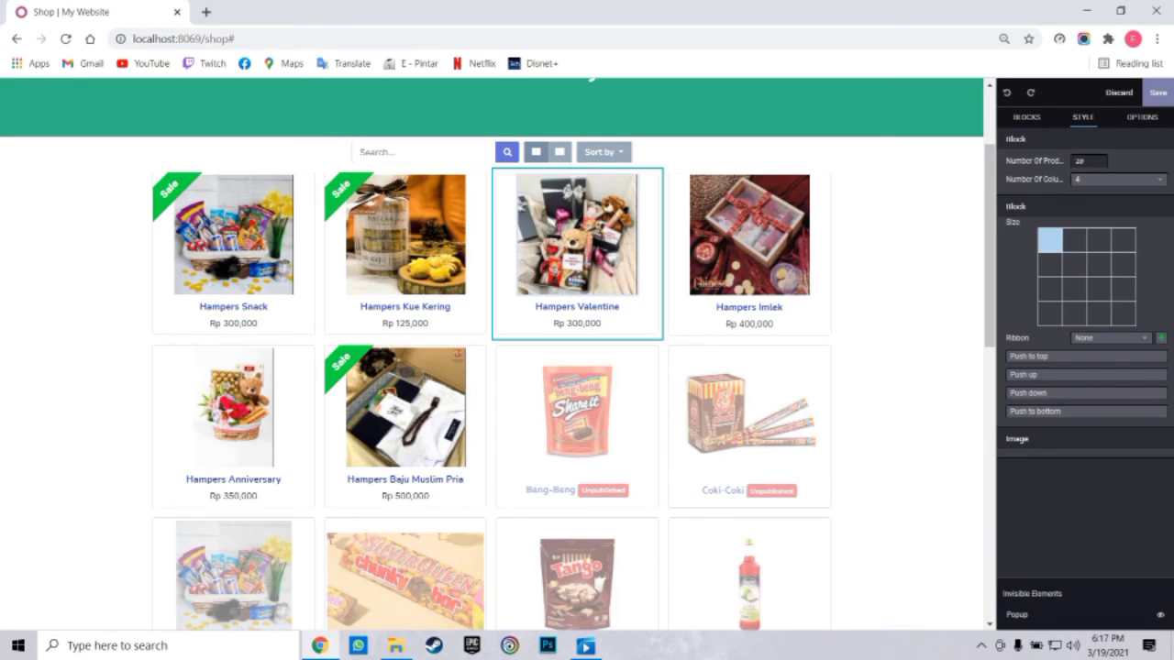
{"action": "left_click", "coordinate": [1109, 337]}
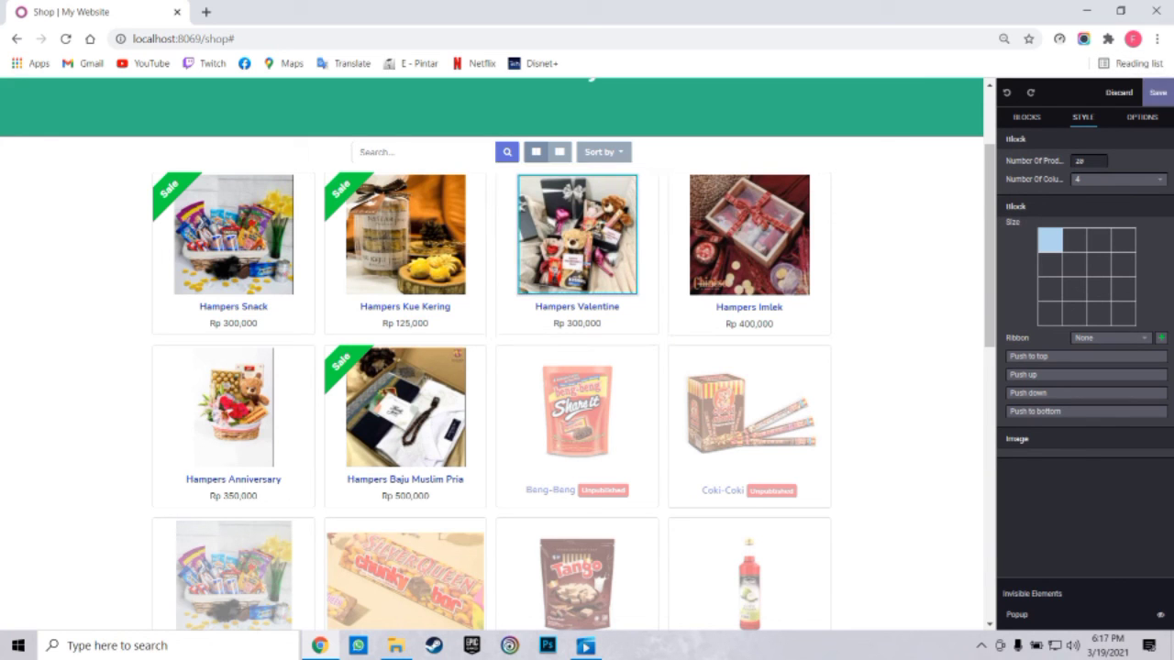
{"action": "left_click", "coordinate": [1157, 93]}
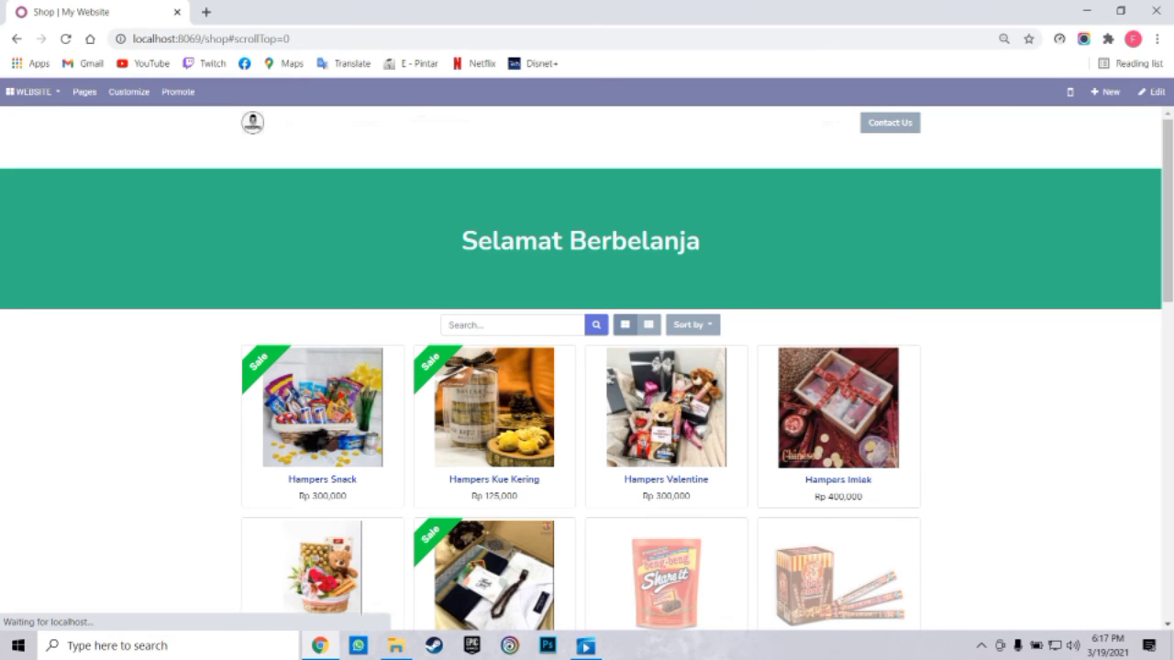
{"action": "scroll", "coordinate": [495, 293], "scroll_direction": "down", "scroll_amount": 2}
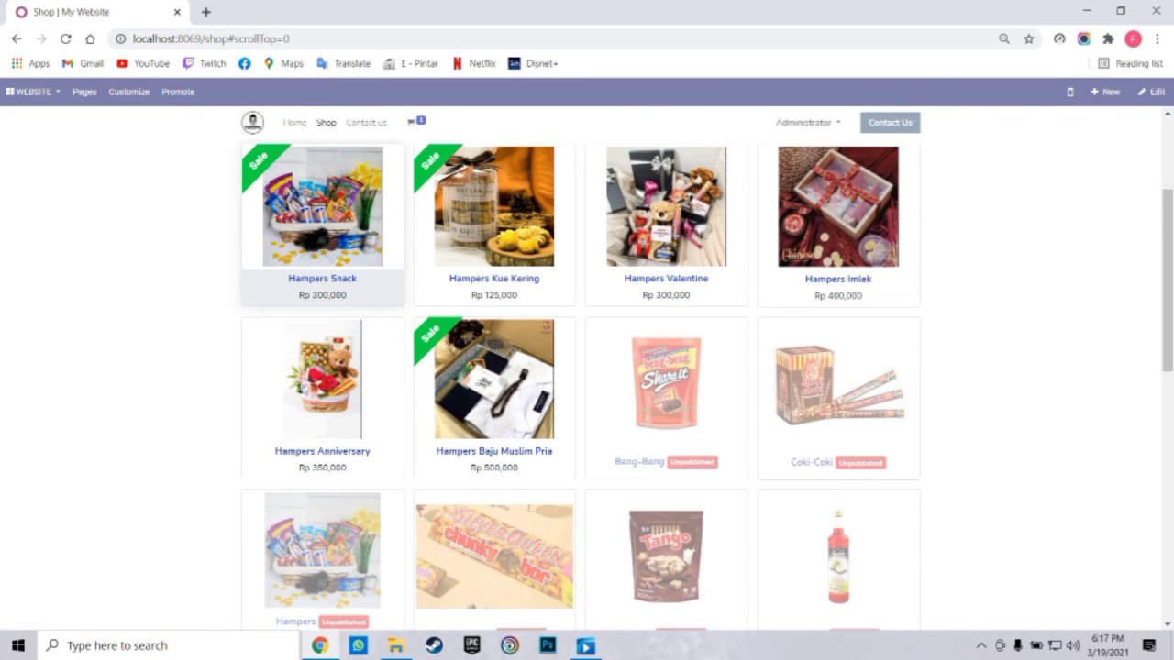
{"action": "scroll", "coordinate": [587, 367], "scroll_direction": "down", "scroll_amount": 10}
{"action": "scroll", "coordinate": [495, 275], "scroll_direction": "up", "scroll_amount": 12}
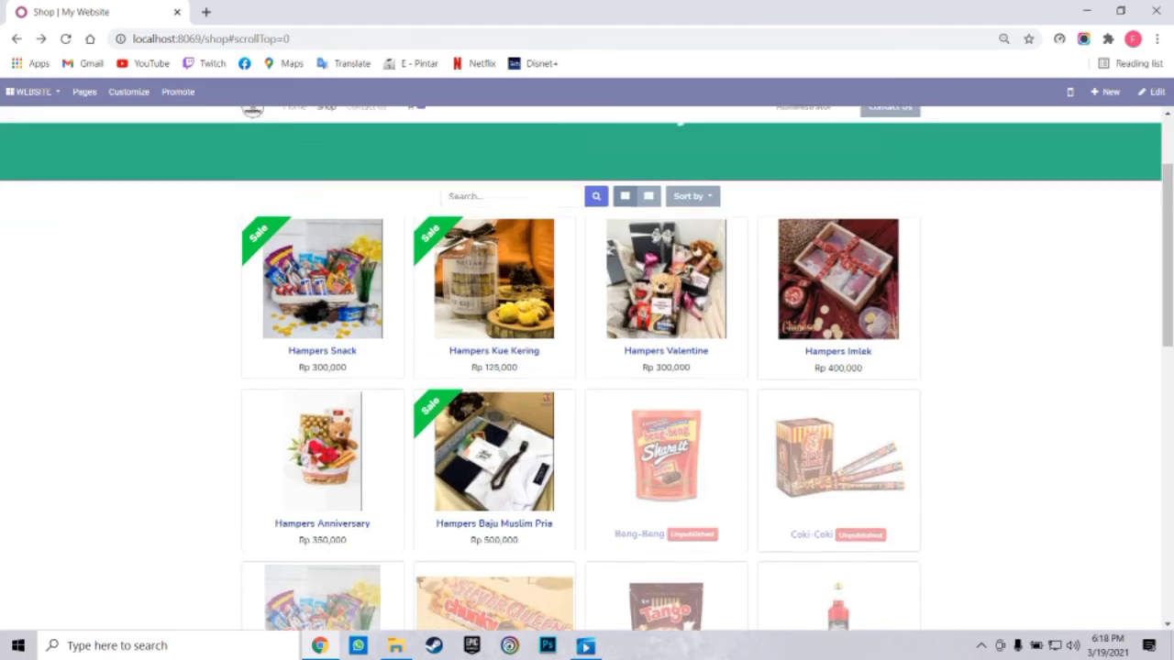
{"action": "scroll", "coordinate": [495, 275], "scroll_direction": "down", "scroll_amount": 2}
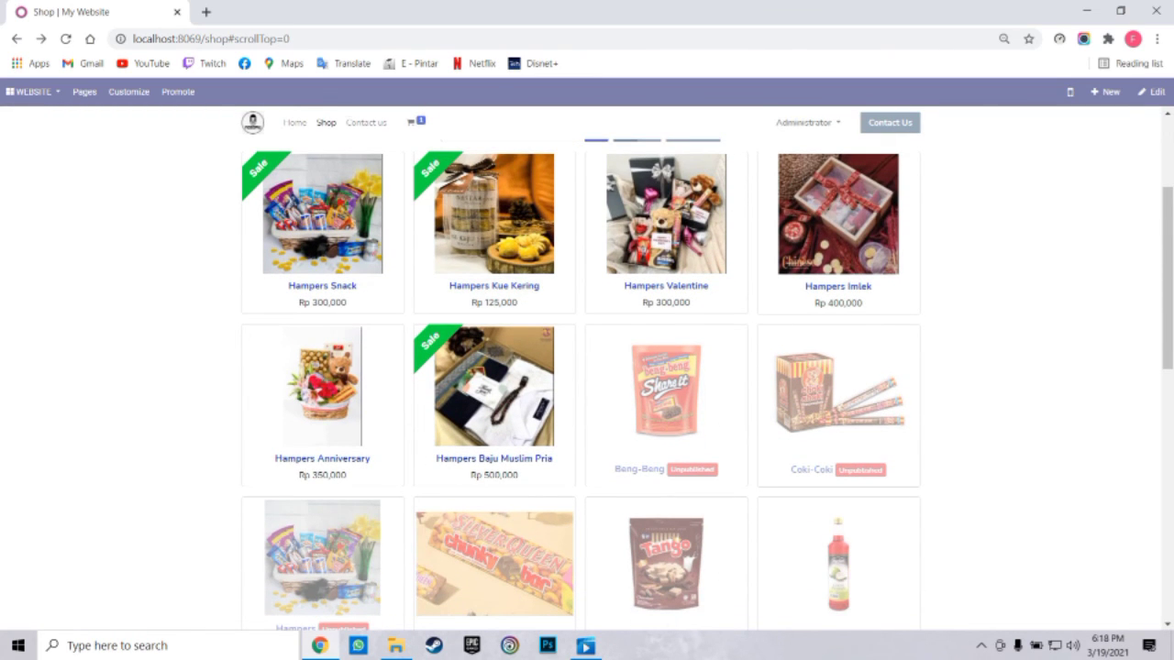
{"action": "scroll", "coordinate": [586, 367], "scroll_direction": "down", "scroll_amount": 8}
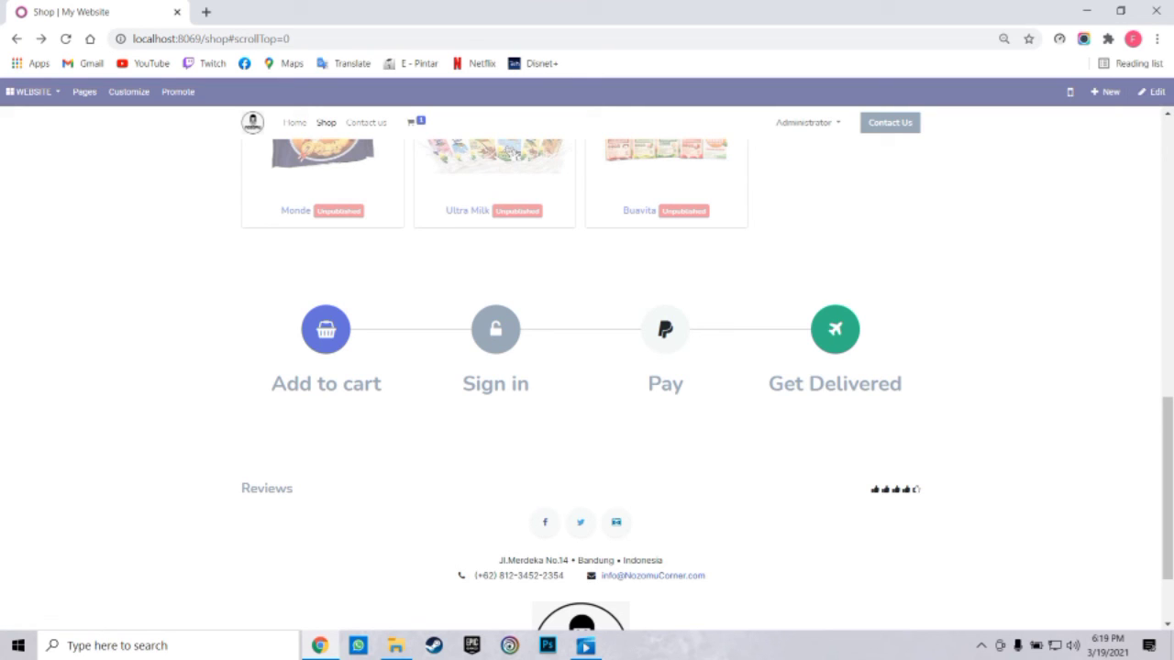
{"action": "left_click", "coordinate": [1151, 92]}
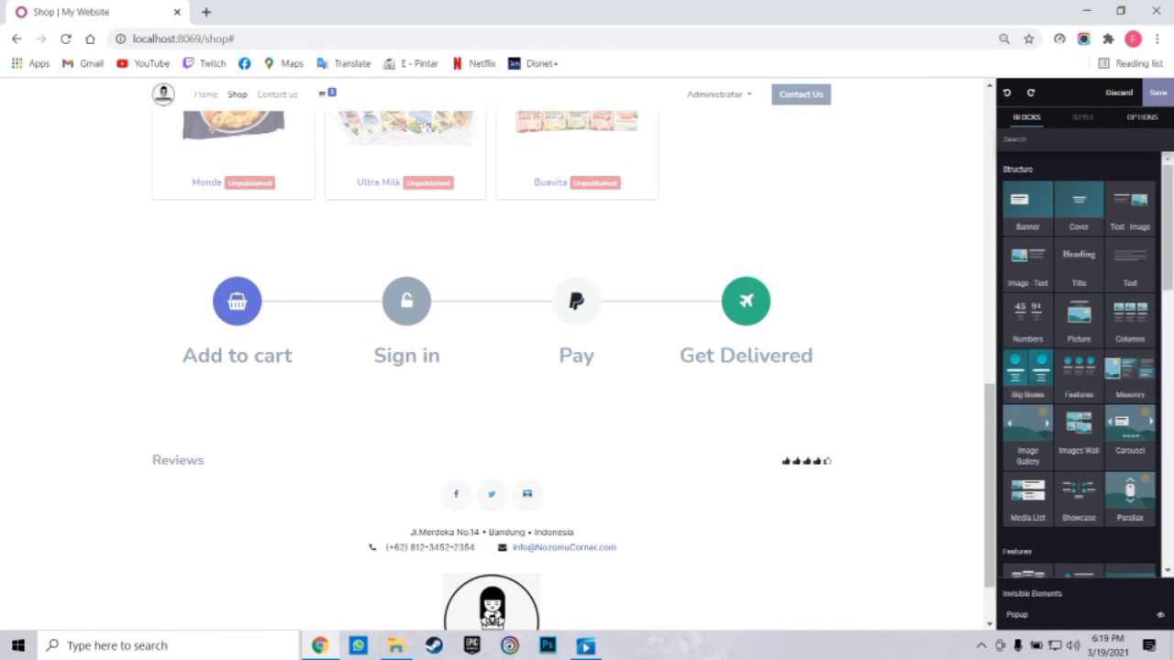
{"action": "scroll", "coordinate": [1100, 385], "scroll_direction": "down", "scroll_amount": 2}
{"action": "scroll", "coordinate": [1142, 432], "scroll_direction": "down", "scroll_amount": 2}
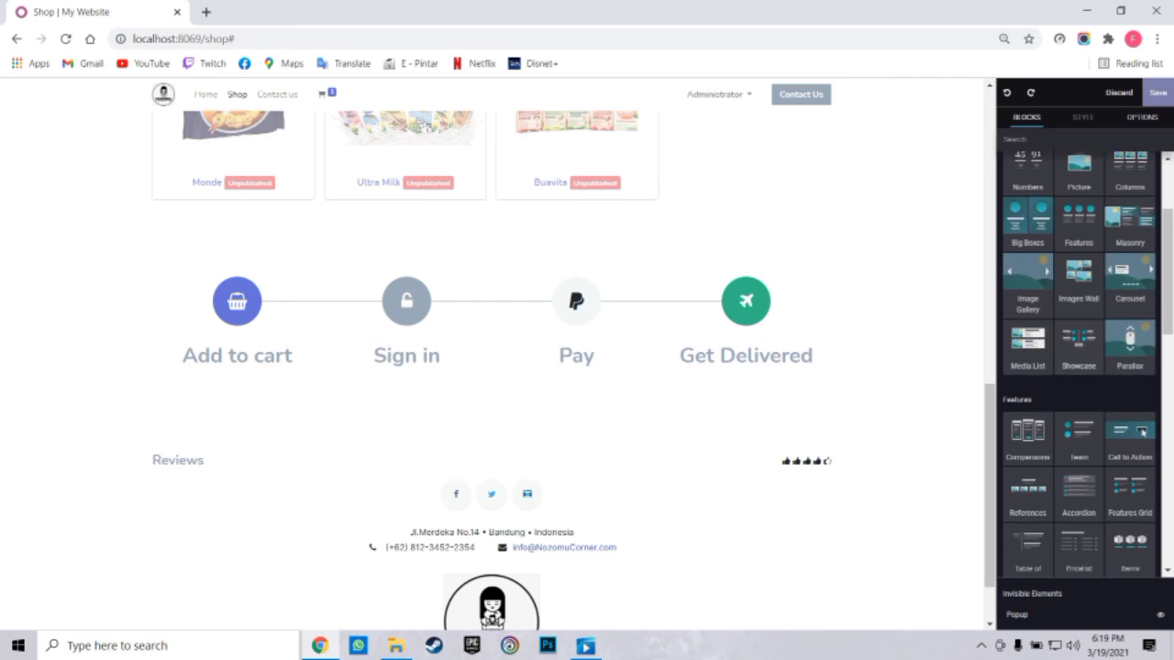
{"action": "scroll", "coordinate": [1078, 366], "scroll_direction": "down", "scroll_amount": 6}
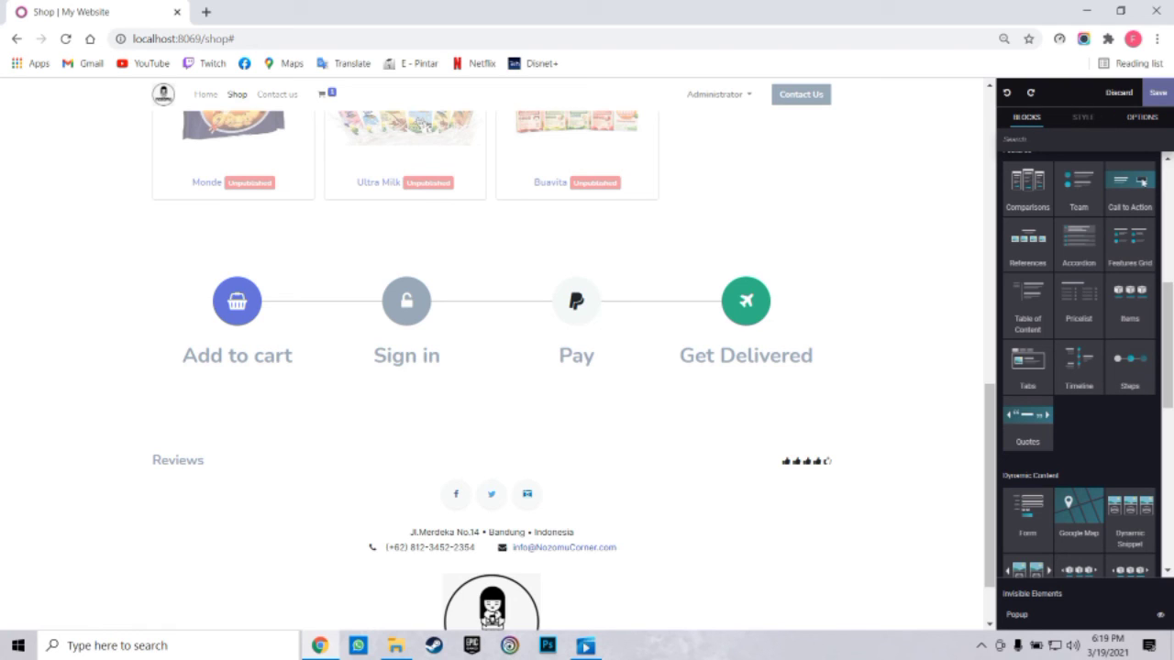
{"action": "left_click", "coordinate": [1158, 93]}
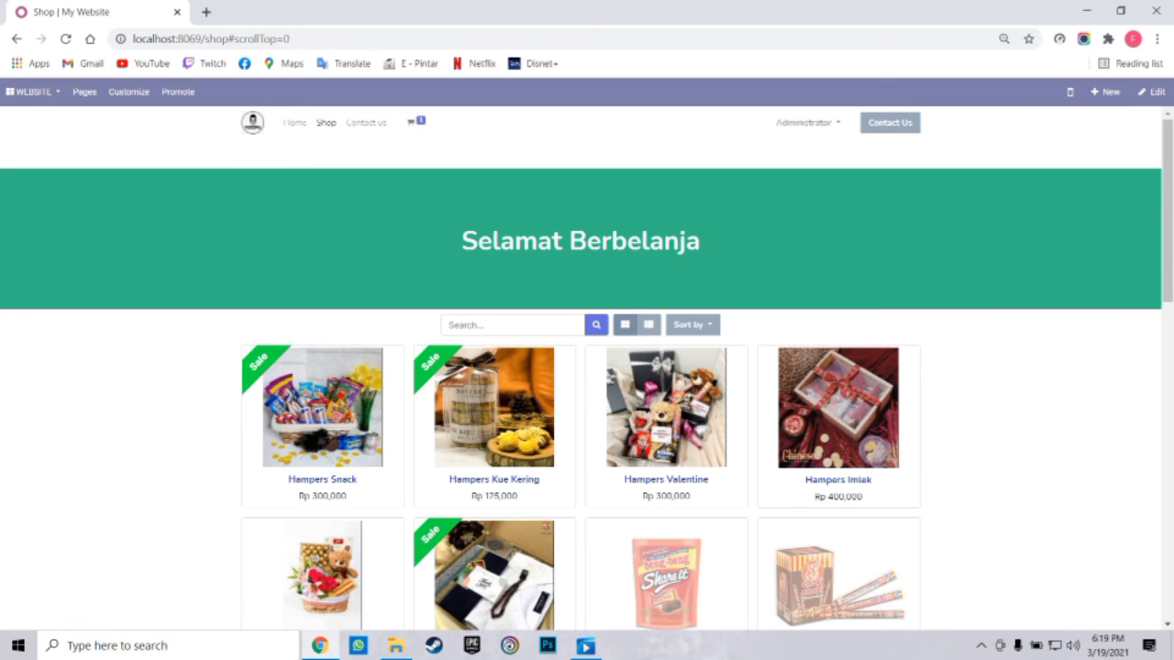
Add Hampers Snack to the cart beside Hampers Kue Kering, bringing the total to Rp 467,500
{"action": "scroll", "coordinate": [496, 440], "scroll_direction": "down", "scroll_amount": 2}
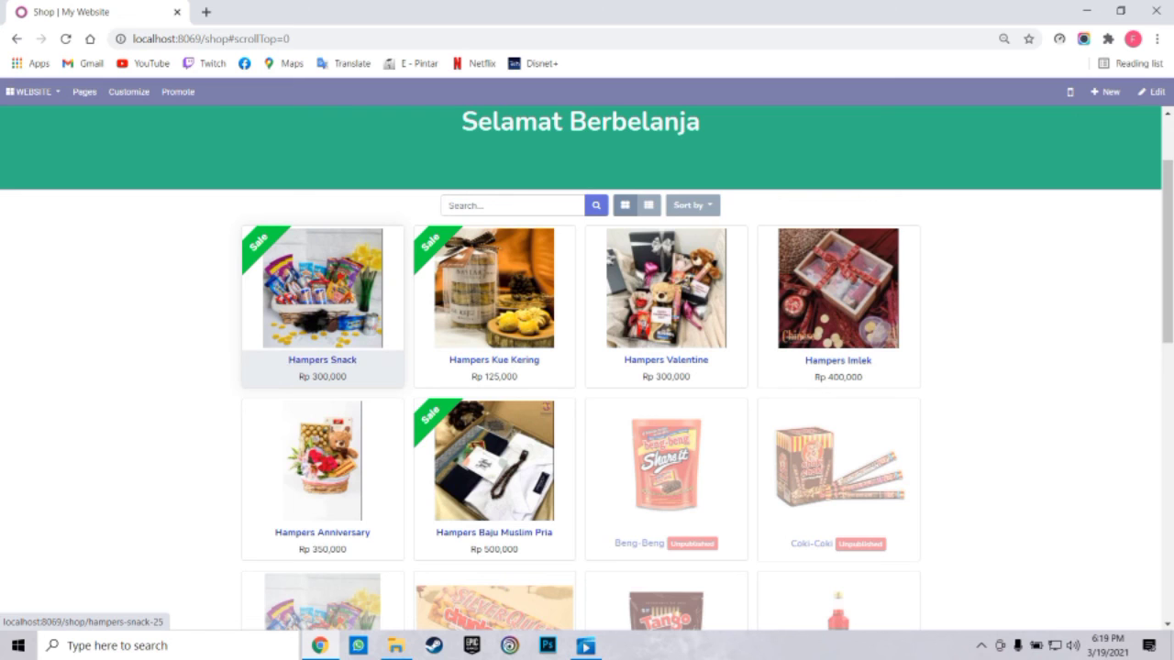
{"action": "left_click", "coordinate": [322, 288]}
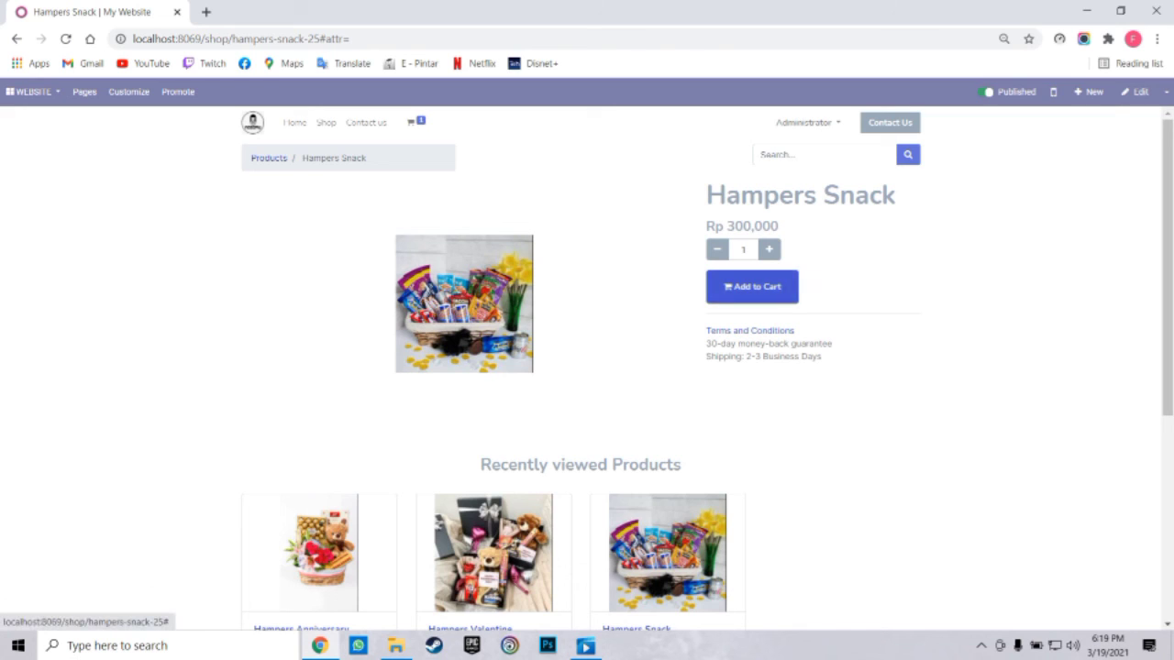
{"action": "left_click", "coordinate": [751, 286]}
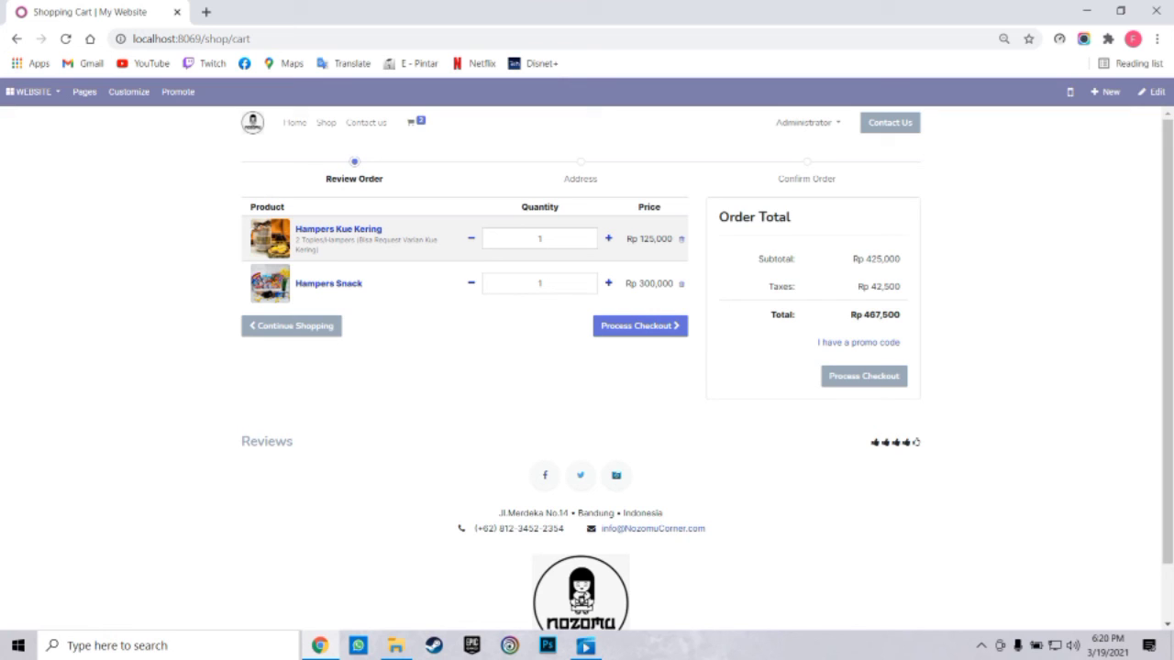
Review the Rp 467,500 cart and proceed to checkout
{"action": "scroll", "coordinate": [587, 367], "scroll_direction": "down", "scroll_amount": 2}
{"action": "scroll", "coordinate": [587, 366], "scroll_direction": "up", "scroll_amount": 2}
{"action": "scroll", "coordinate": [586, 367], "scroll_direction": "down", "scroll_amount": 2}
{"action": "scroll", "coordinate": [586, 367], "scroll_direction": "up", "scroll_amount": 2}
{"action": "left_click", "coordinate": [639, 325]}
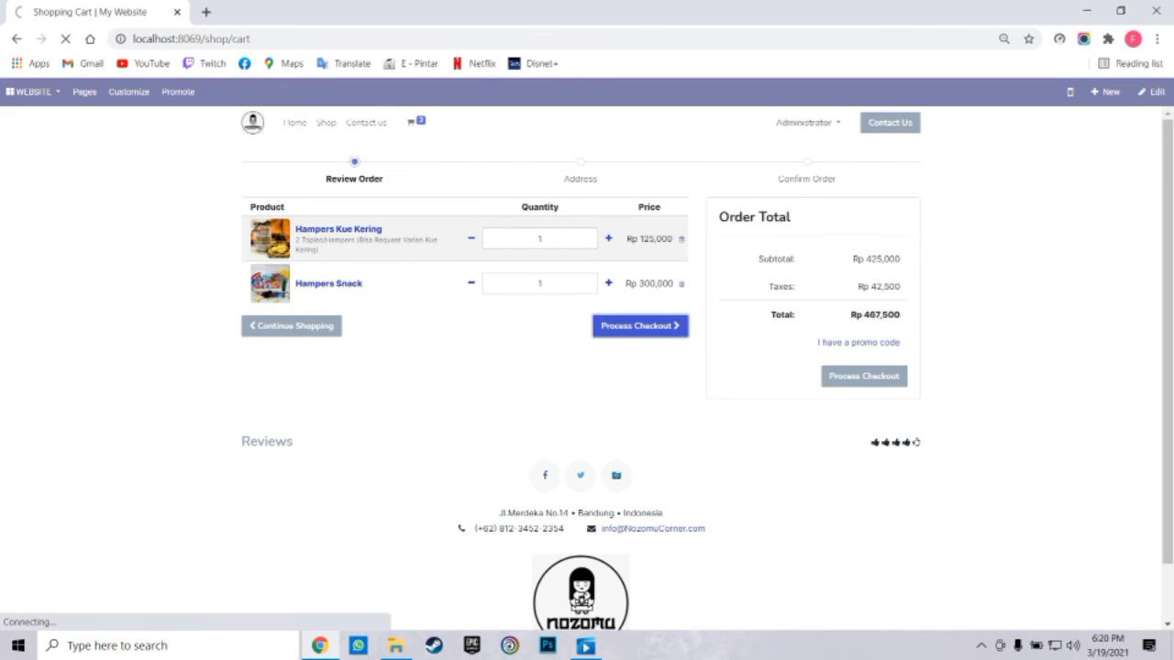
Look over the billing and shipping address form, then return to the website home page
{"action": "scroll", "coordinate": [587, 367], "scroll_direction": "down", "scroll_amount": 3}
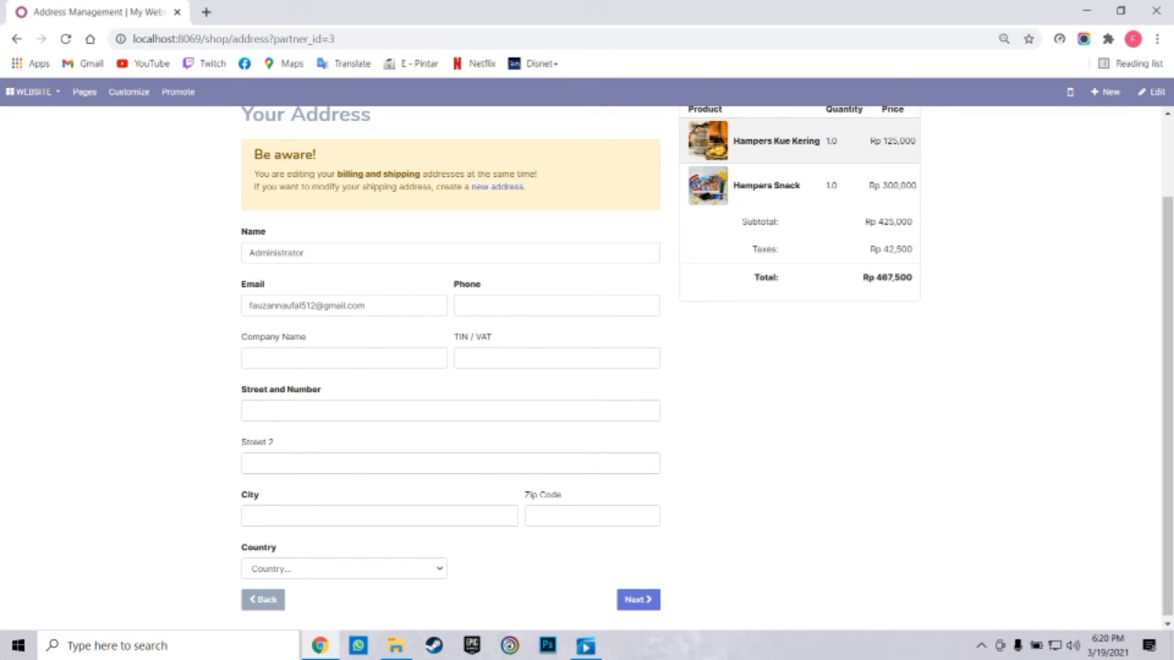
{"action": "scroll", "coordinate": [587, 366], "scroll_direction": "down", "scroll_amount": 1}
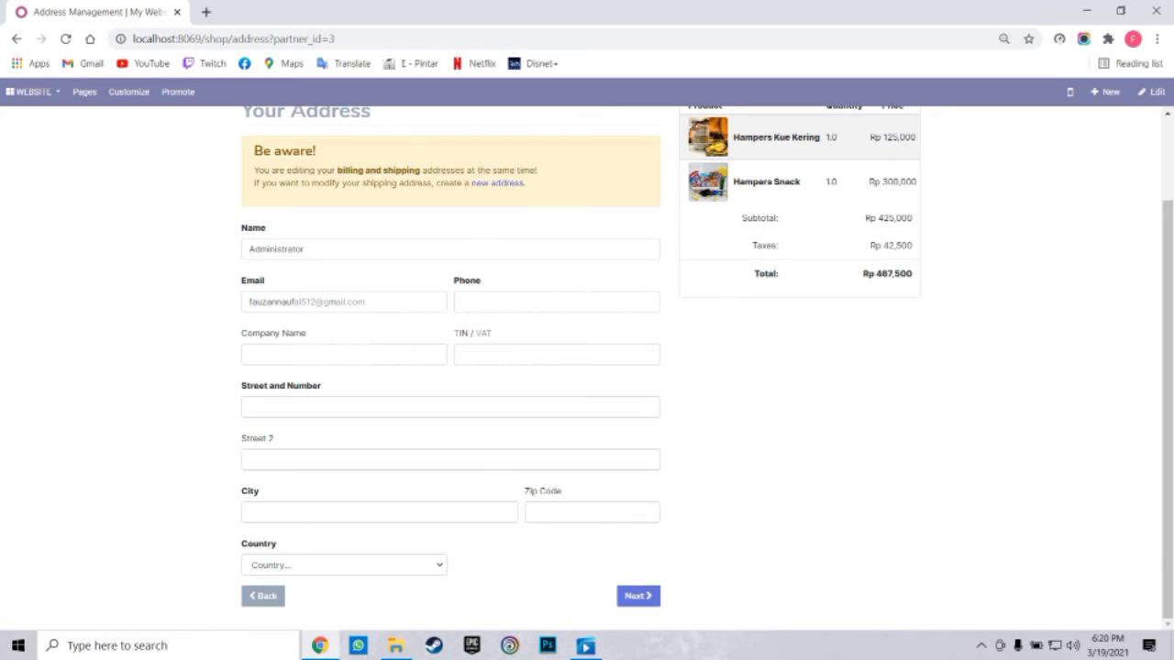
{"action": "scroll", "coordinate": [587, 367], "scroll_direction": "up", "scroll_amount": 3}
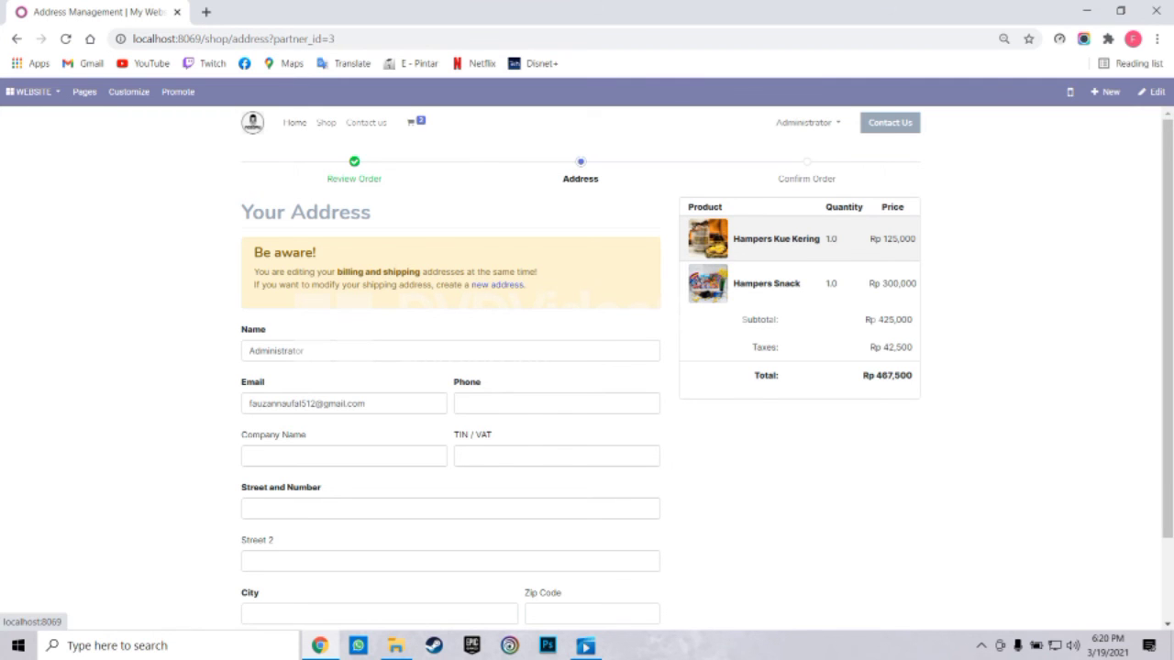
{"action": "left_click", "coordinate": [294, 122]}
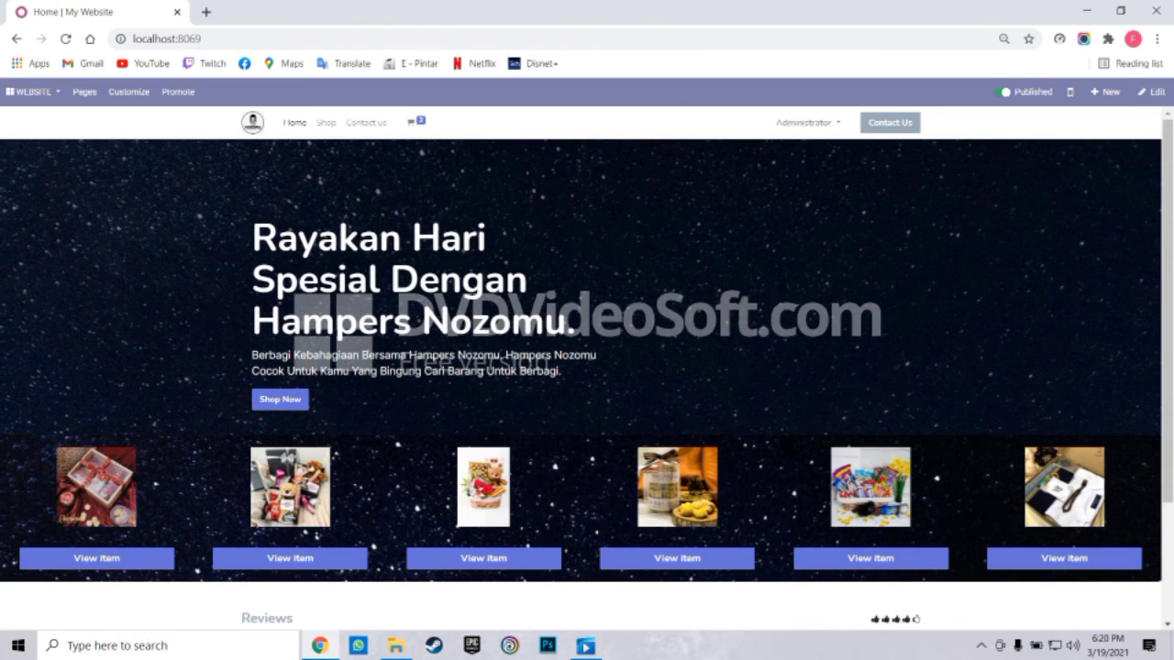
{"action": "scroll", "coordinate": [586, 385], "scroll_direction": "down", "scroll_amount": 3}
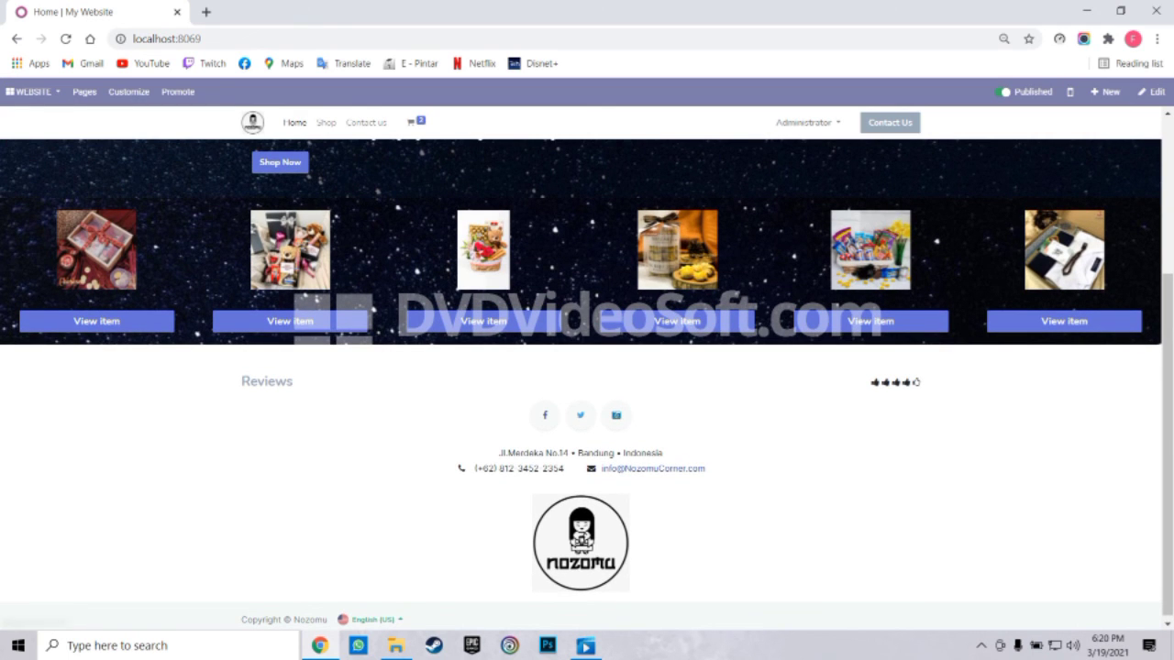
{"action": "scroll", "coordinate": [587, 367], "scroll_direction": "up", "scroll_amount": 3}
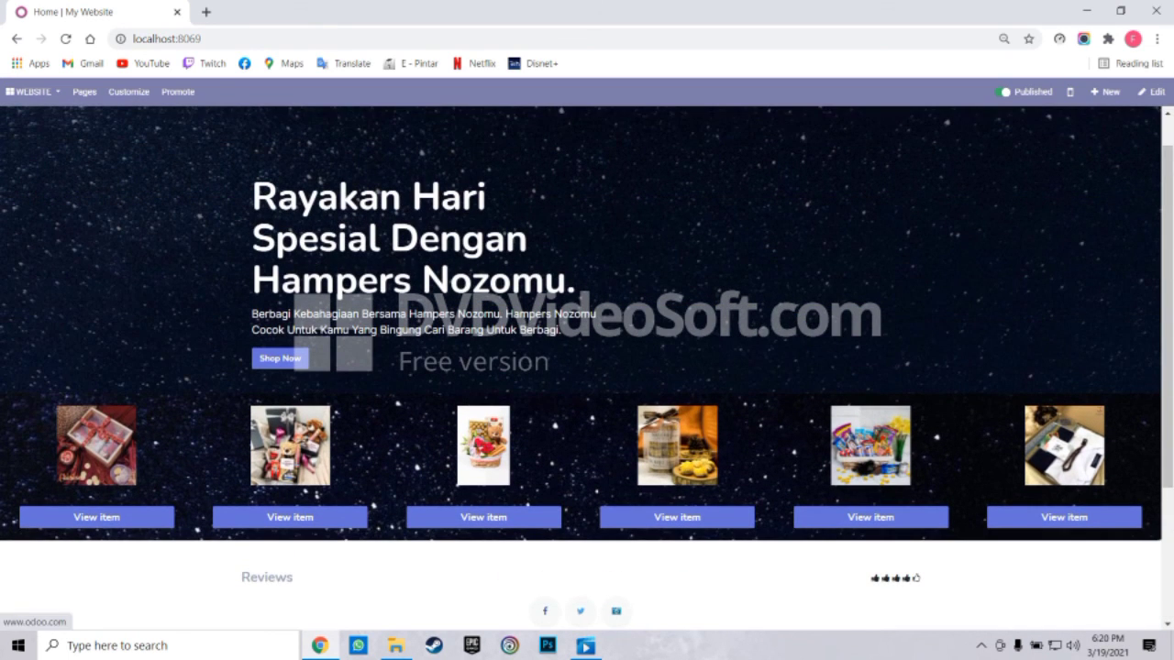